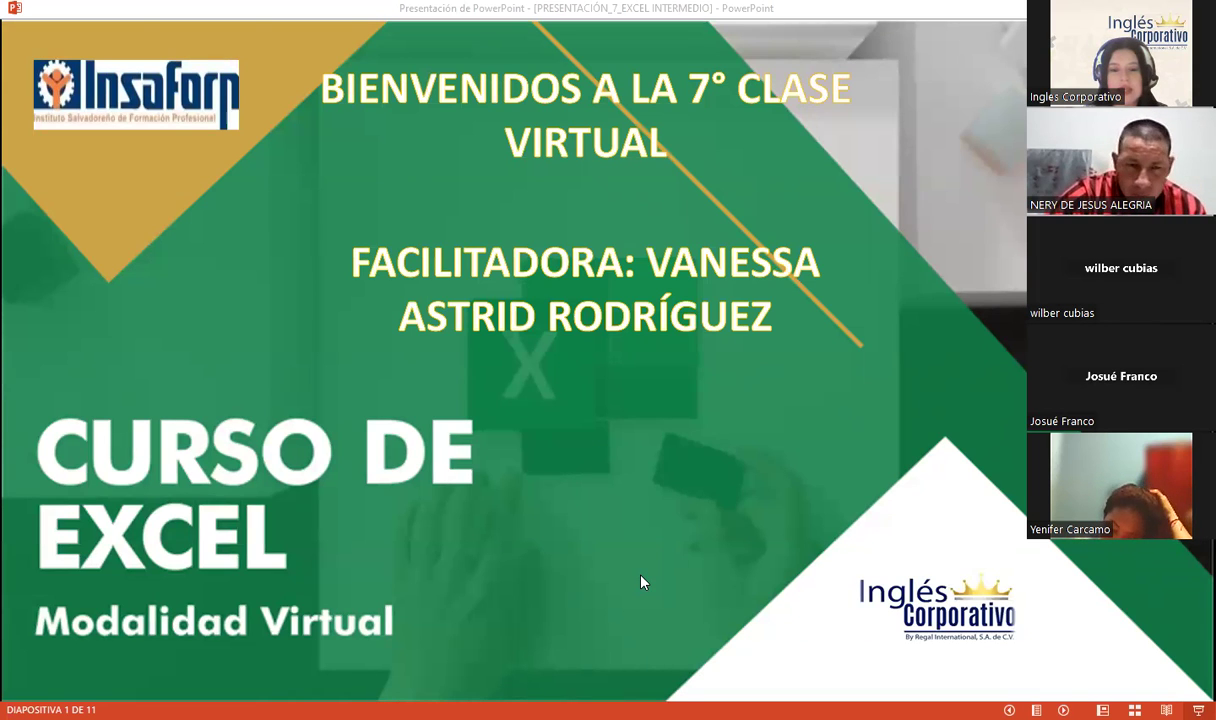
Switch from the PowerPoint slideshow to the Excel Intermedio course page in Firefox
key("alt+Tab")
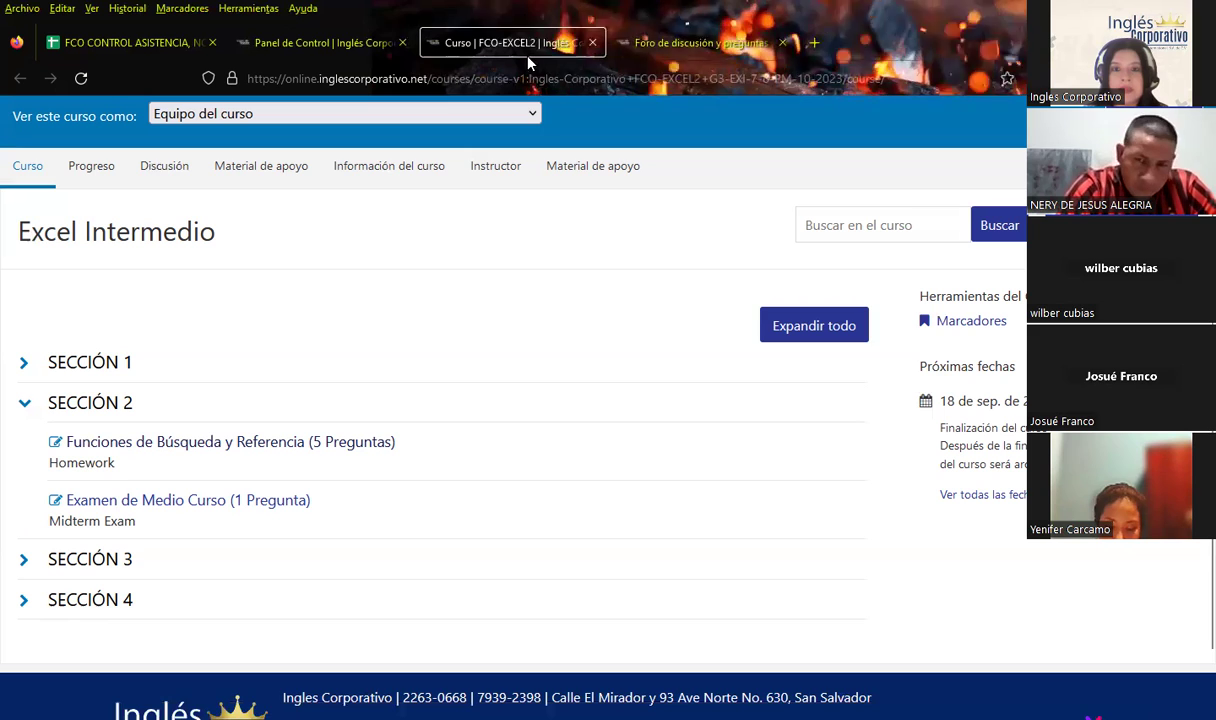
Open the class #7 discussion forum in a new tab and view its BuscarV question thread
middle_click(244, 442)
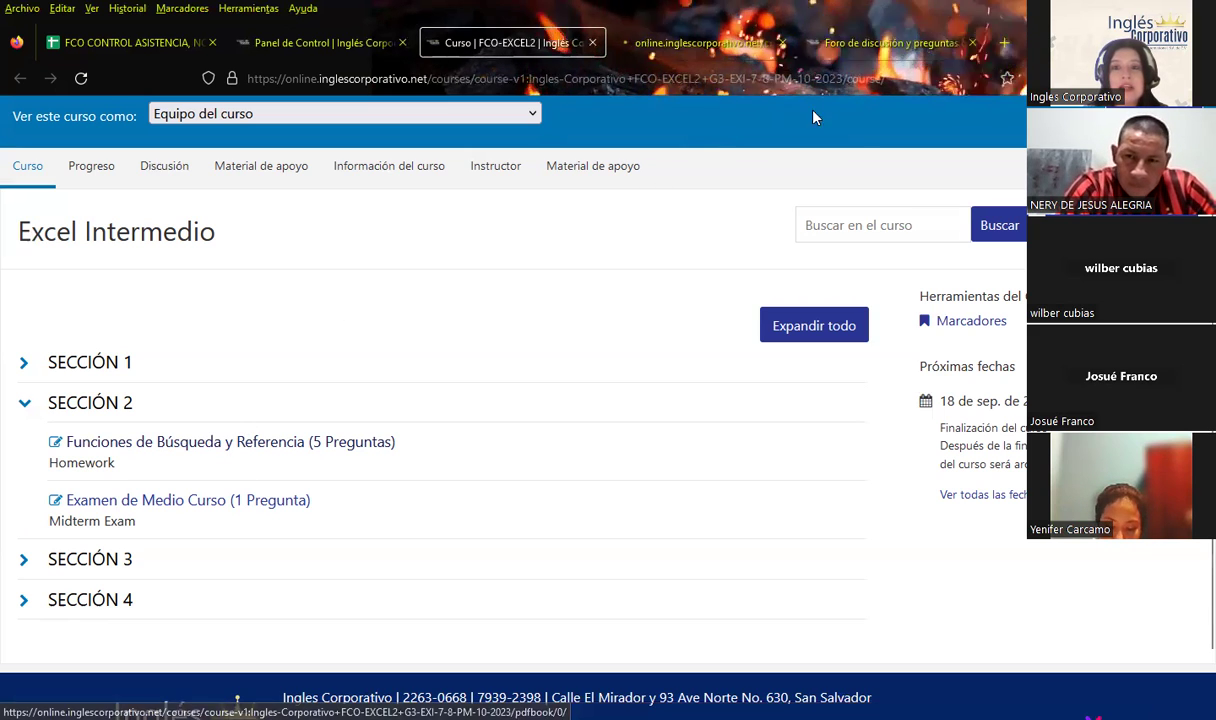
left_click(880, 42)
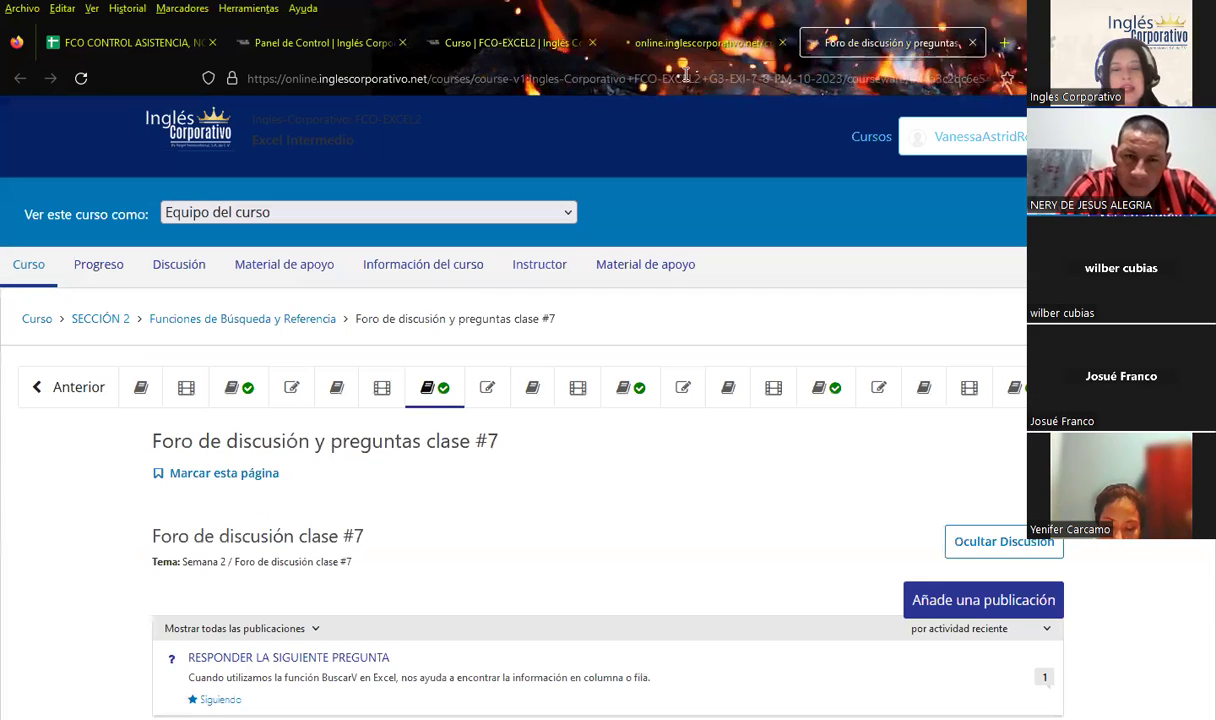
left_click(337, 388)
scroll(690, 480, "down", 2)
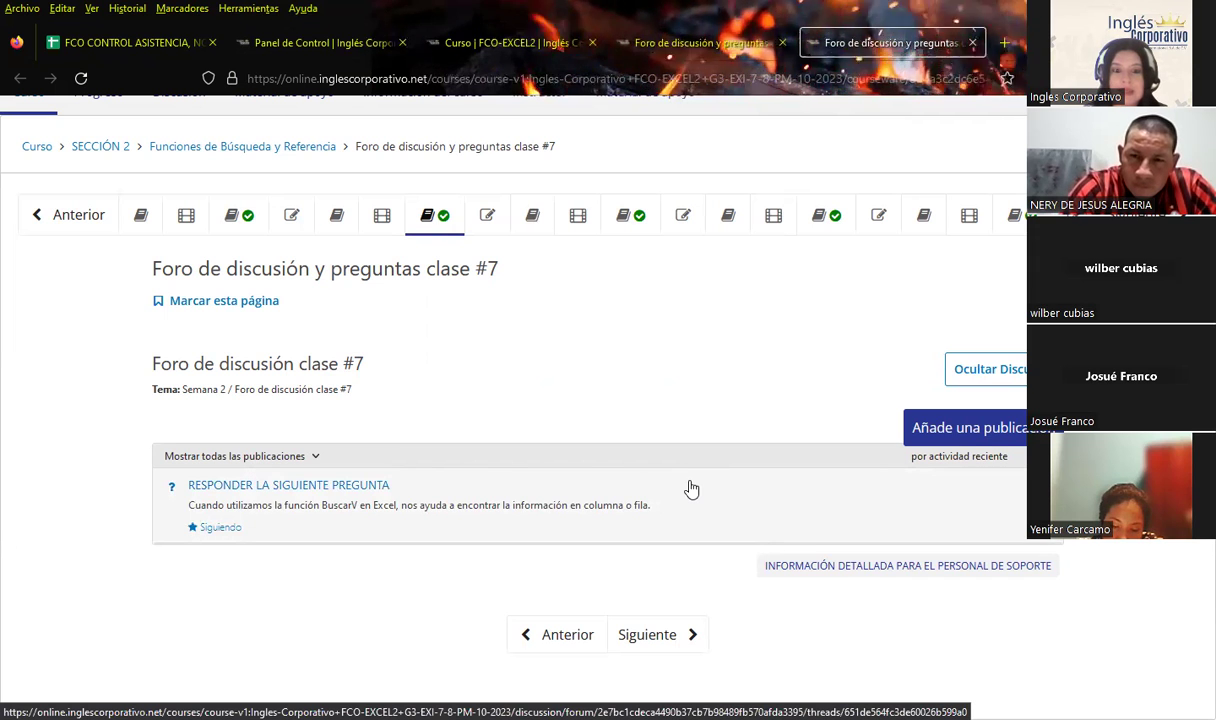
left_click(691, 489)
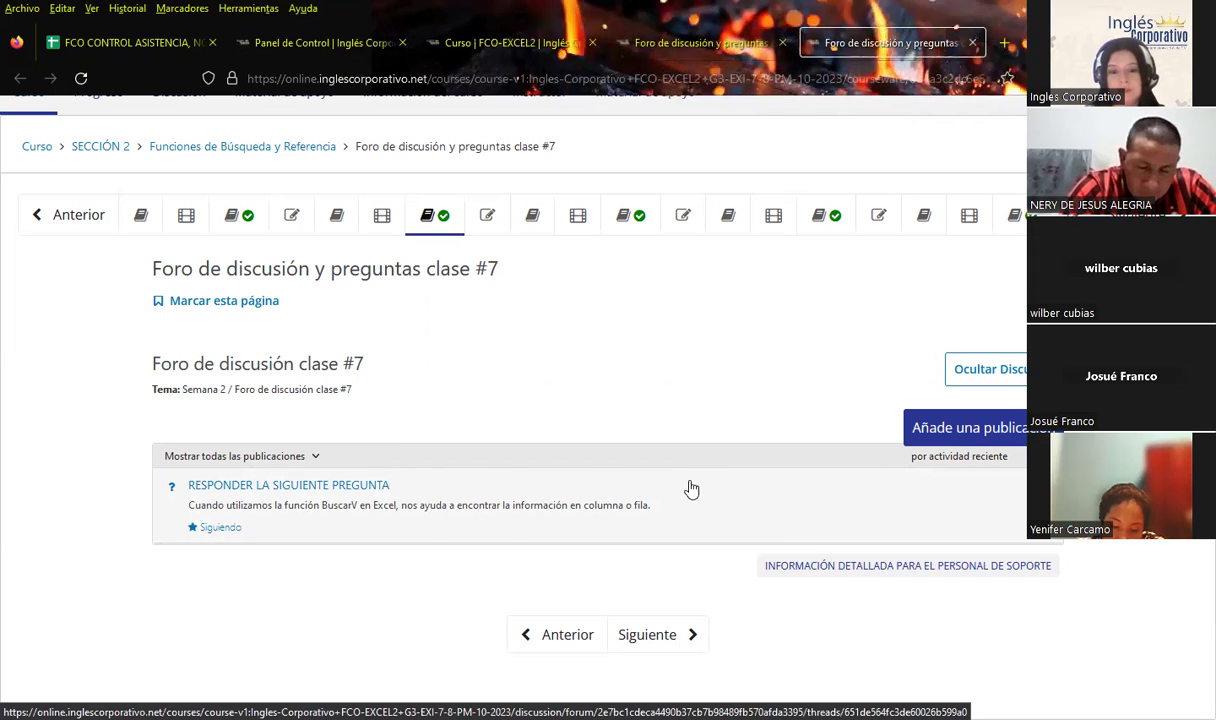
Open lesson 2.2 on the BuscarV function and scroll through its explanation
left_click(337, 215)
scroll(592, 484, "down", 3)
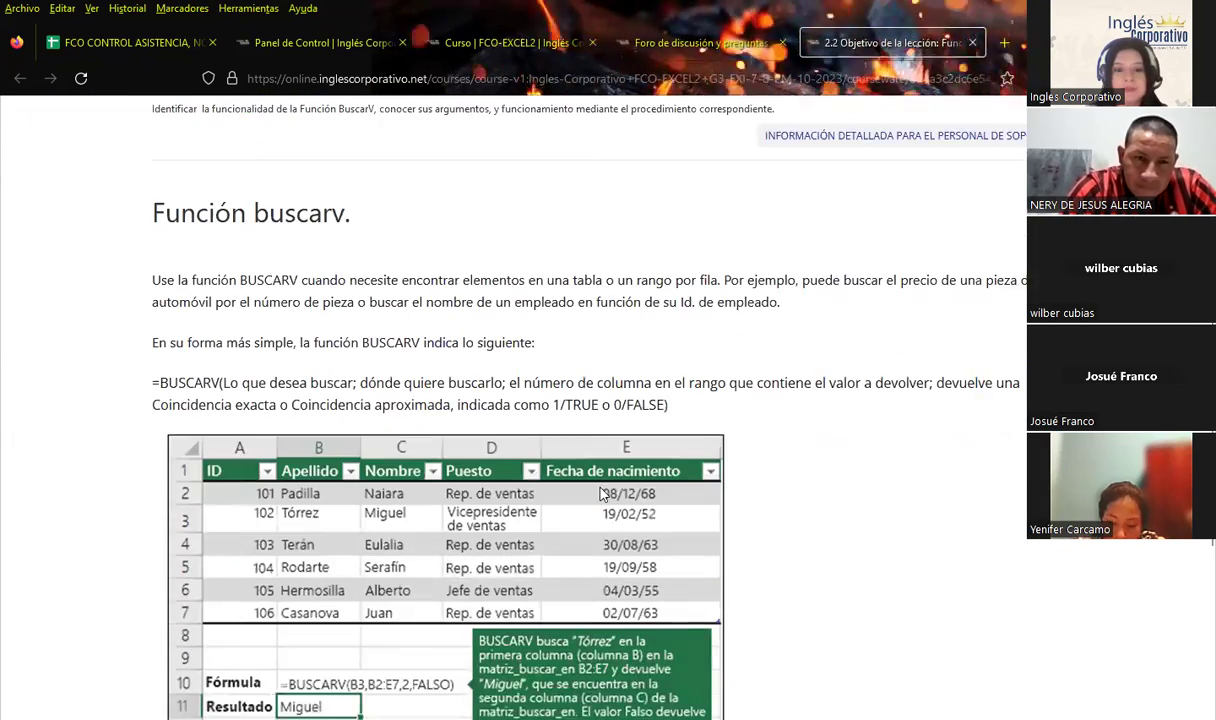
scroll(651, 458, "down", 3)
scroll(698, 502, "up", 7)
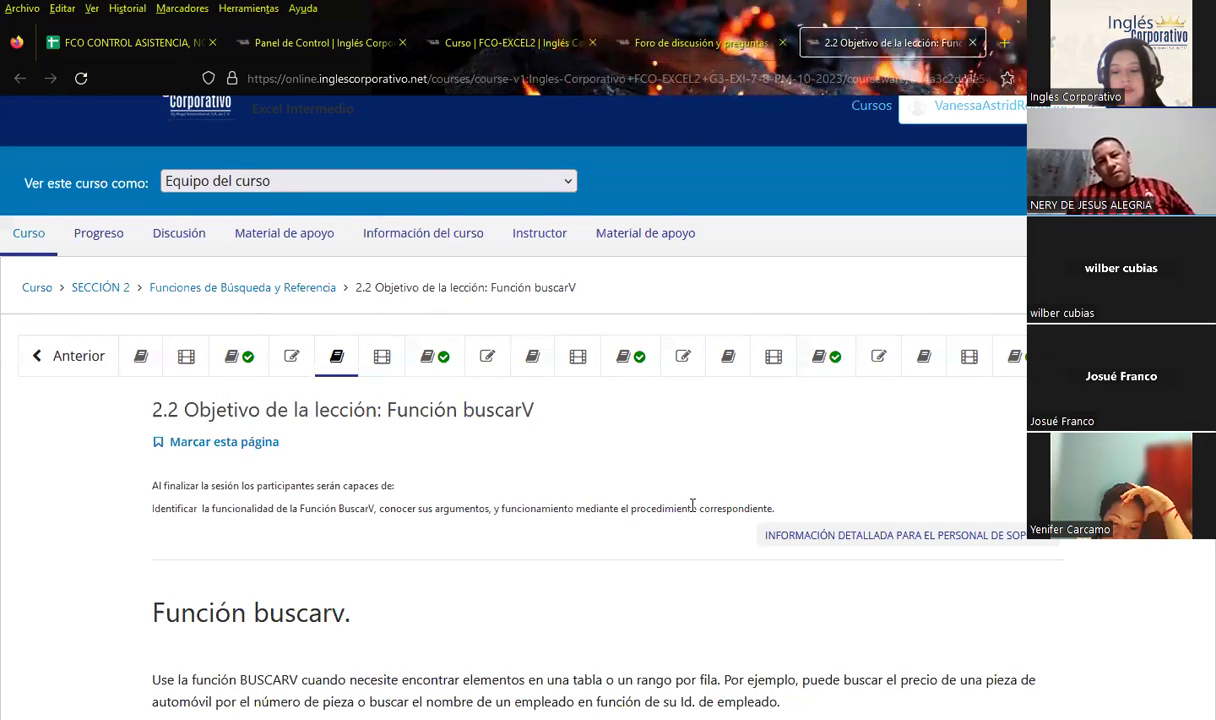
Go back to the class #7 forum and scroll down to the BuscarV question post
left_click(434, 356)
scroll(630, 460, "down", 2)
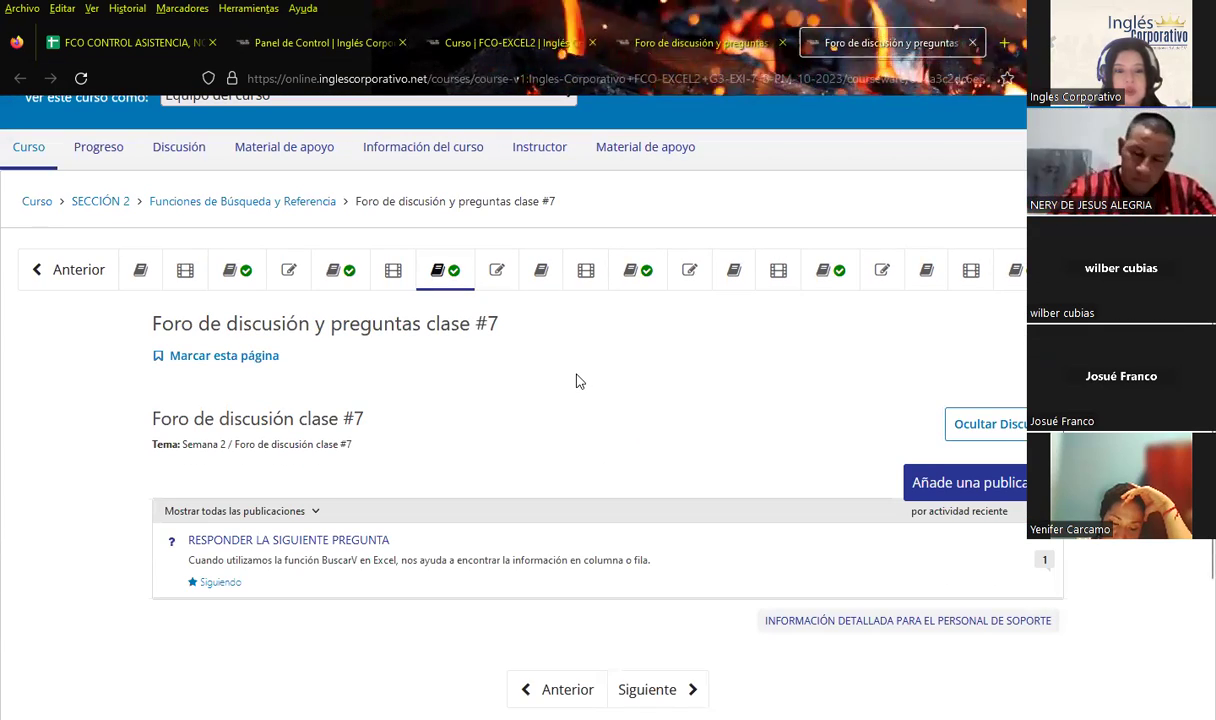
scroll(576, 381, "down", 2)
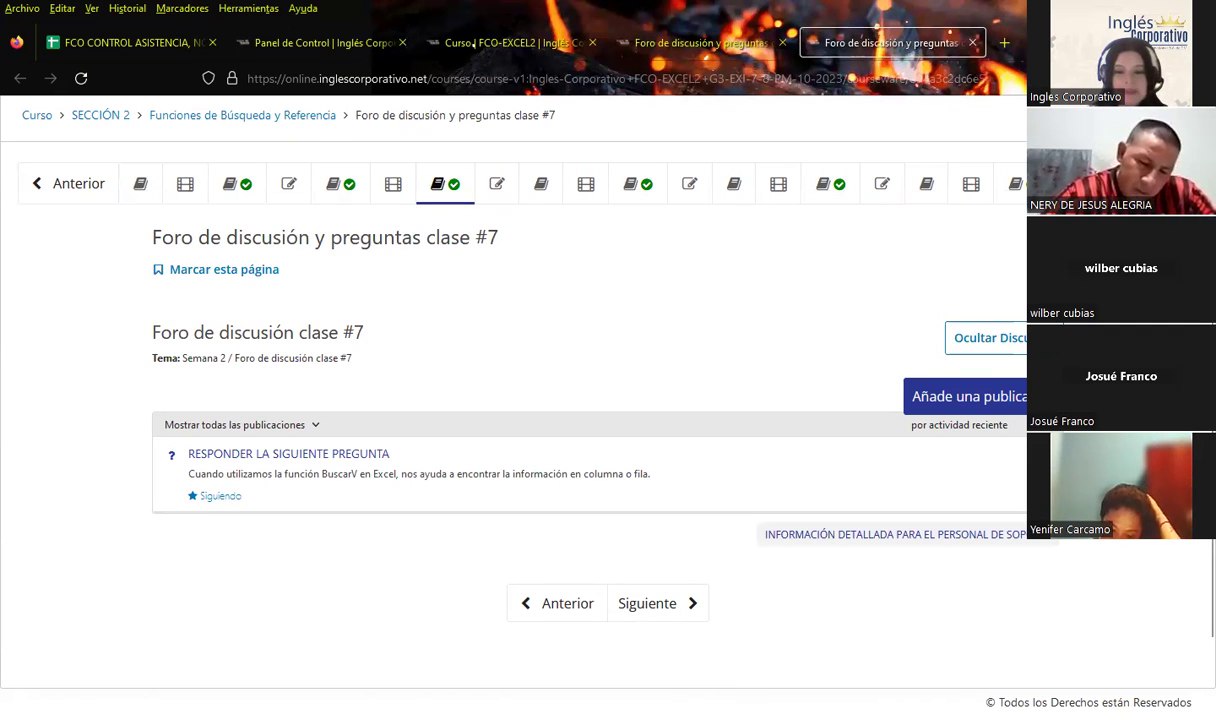
Return to the PowerPoint slideshow and advance from the title slide to the Agenda slide
key("alt+Tab")
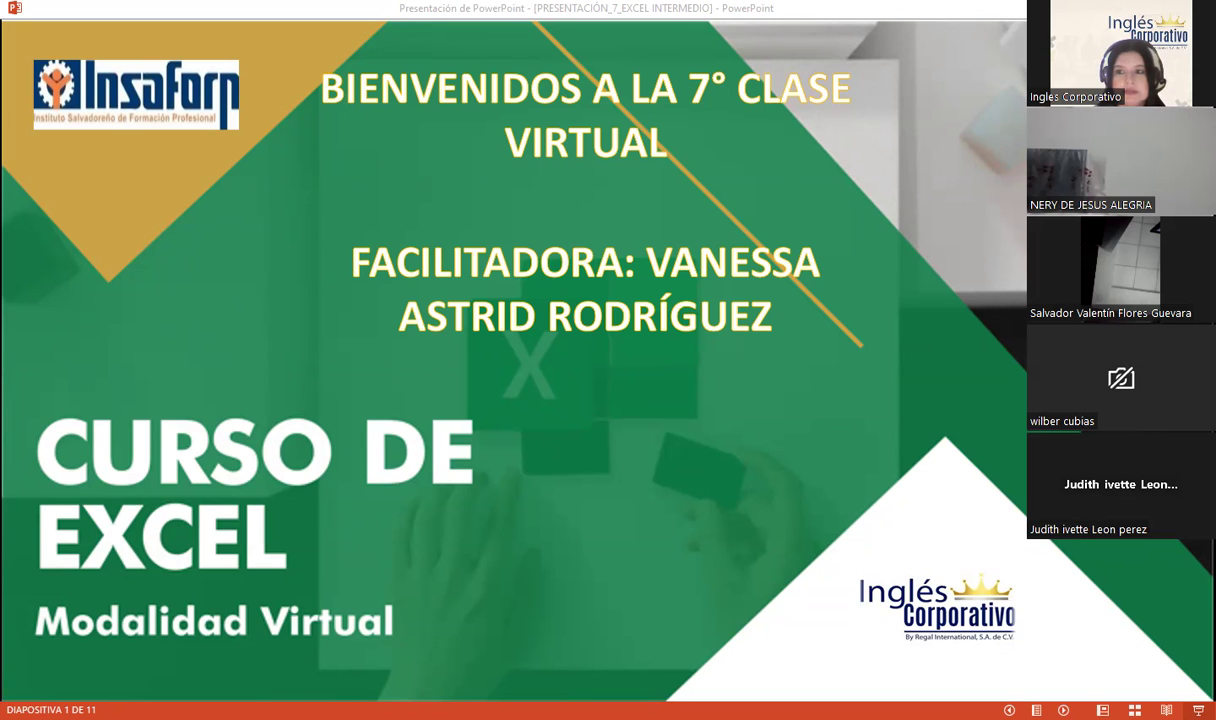
left_click(676, 407)
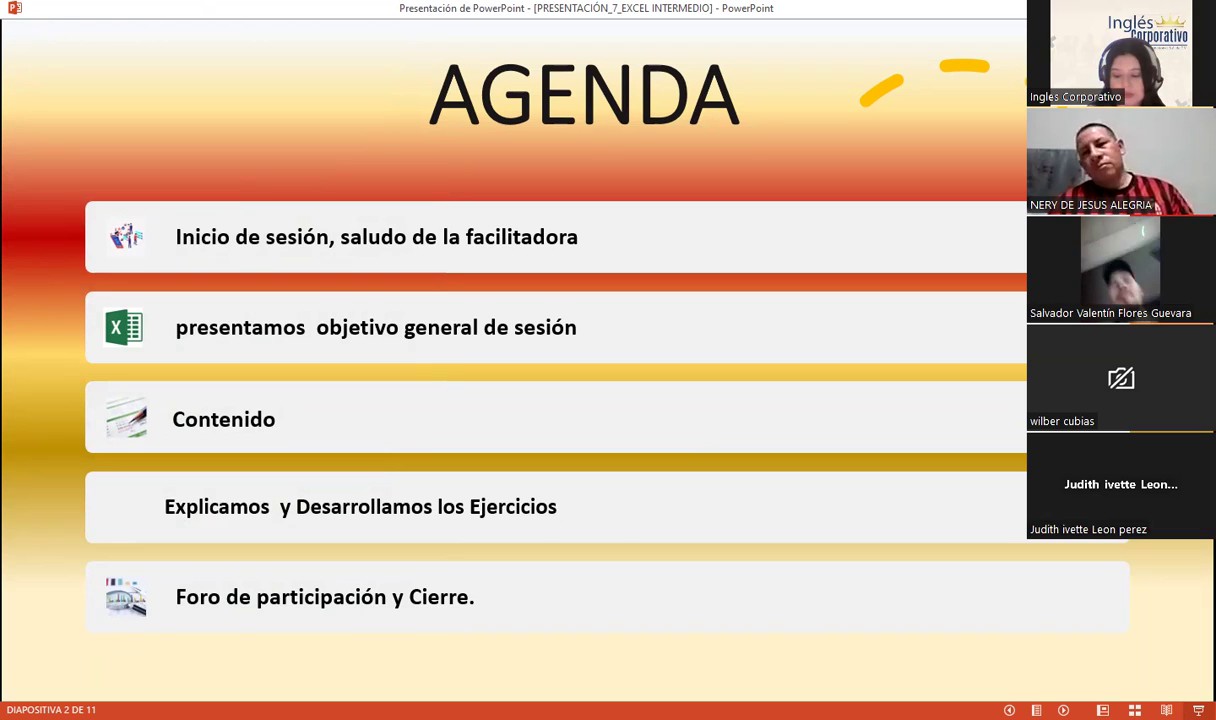
Advance to slide 3, stating the session's general objective about BuscarV
key("Right")
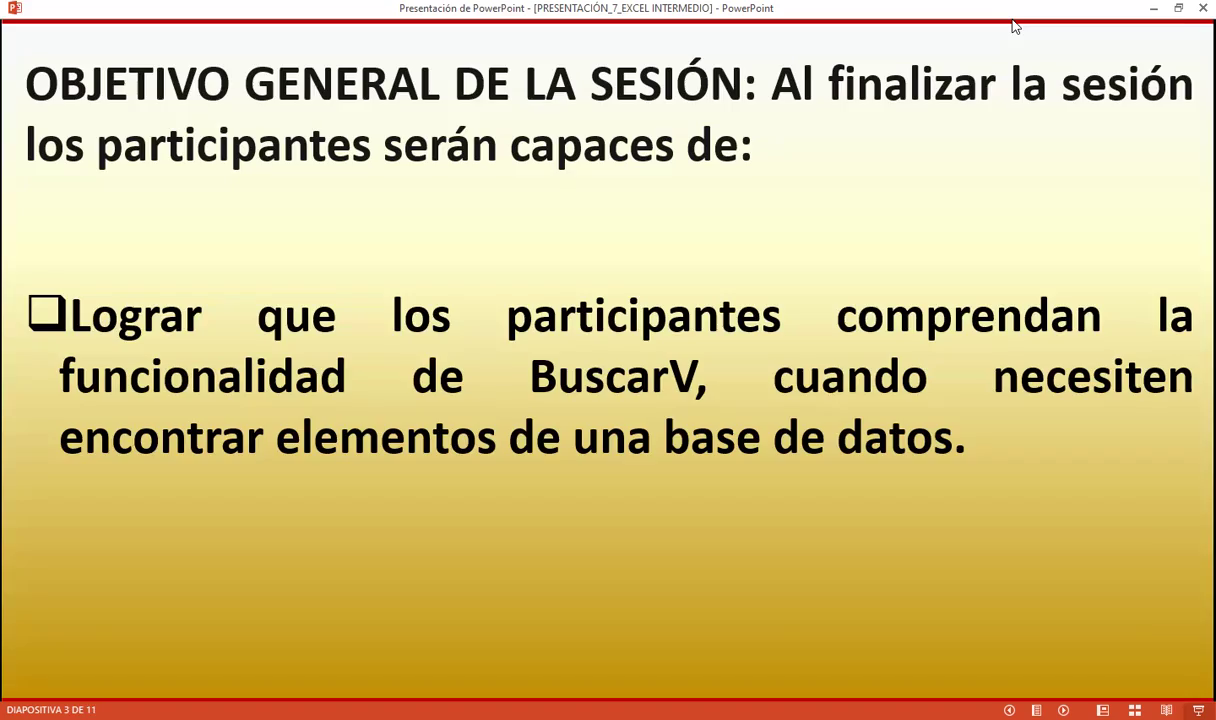
Move to slide 4 explaining BuscarV and its syntax arguments, briefly stepping back and forward
key("Right")
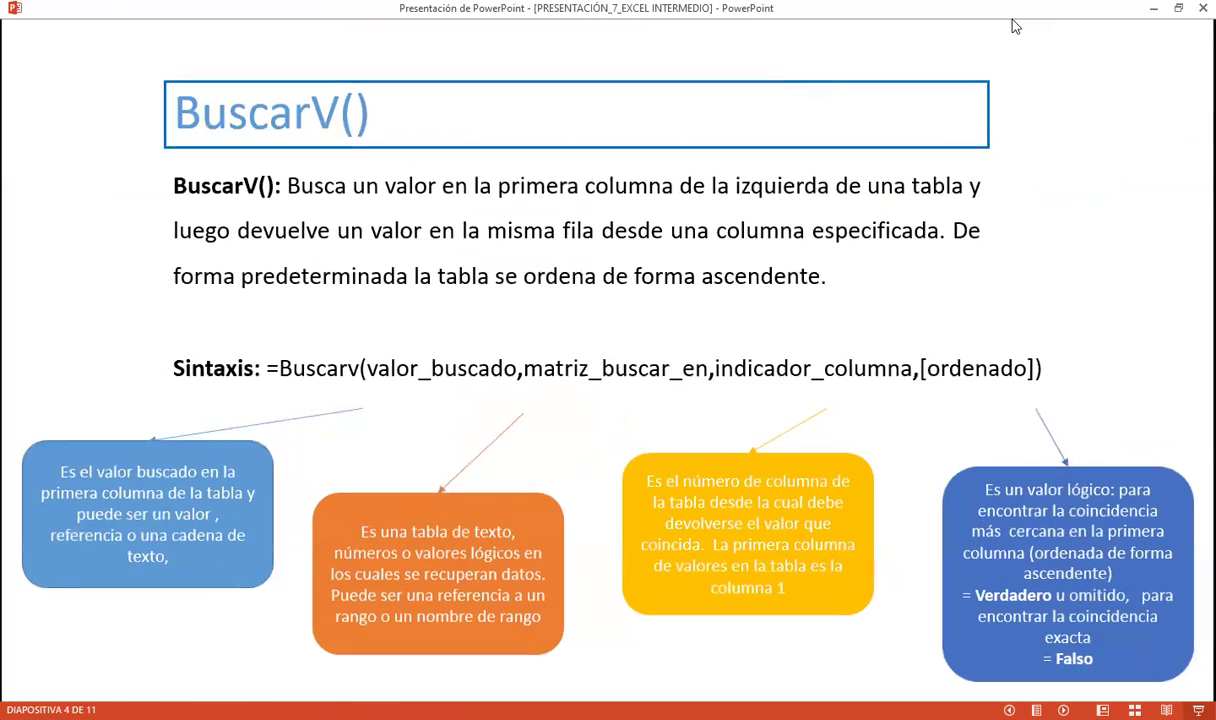
key("Left")
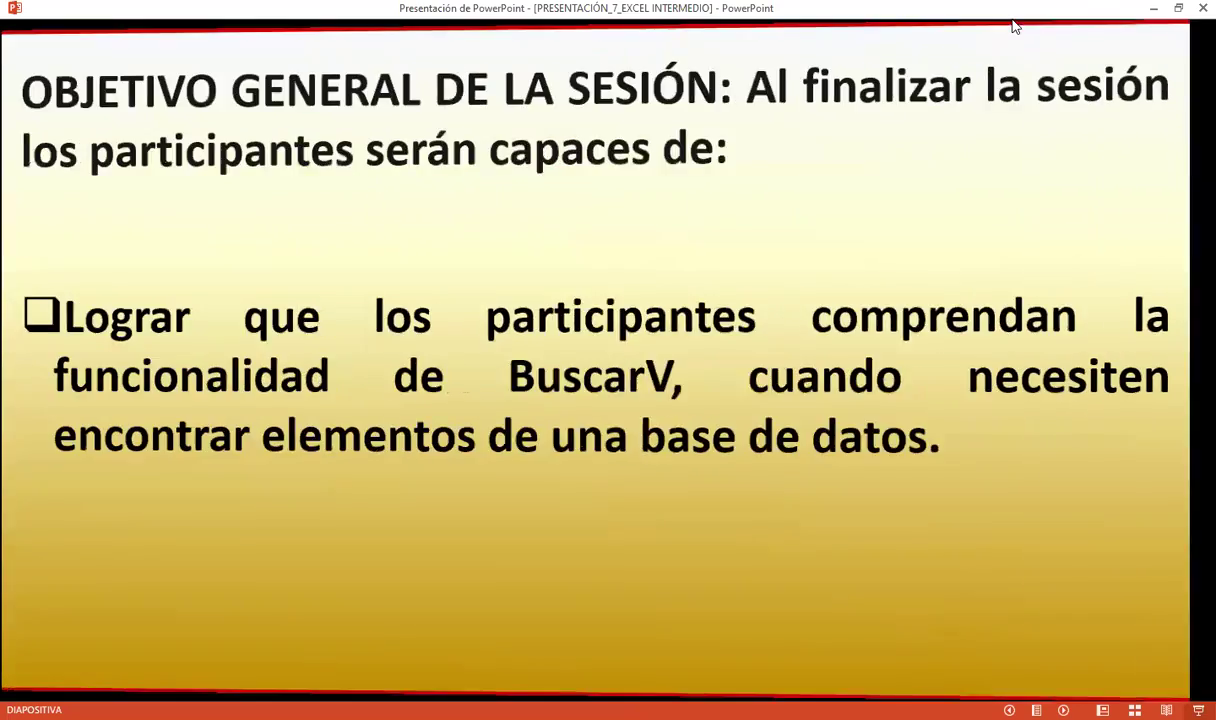
key("Right")
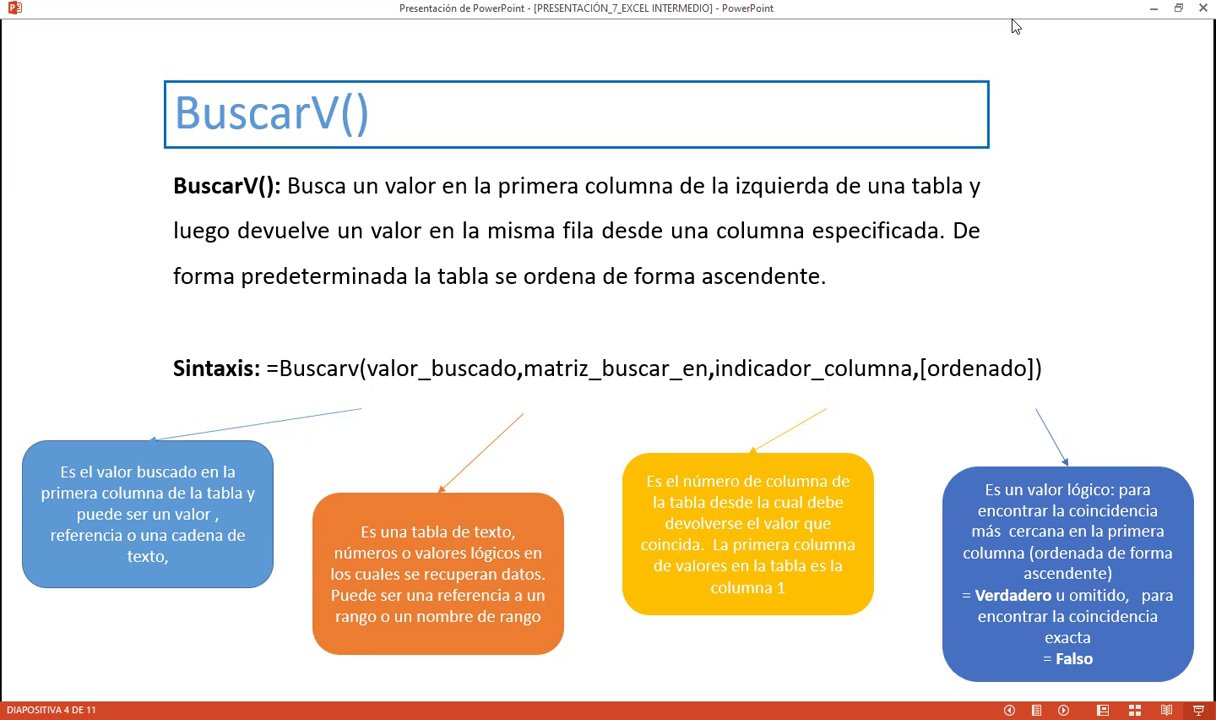
Advance past the BuscarV() slide to slide 5, Caso Práctico
key("Right")
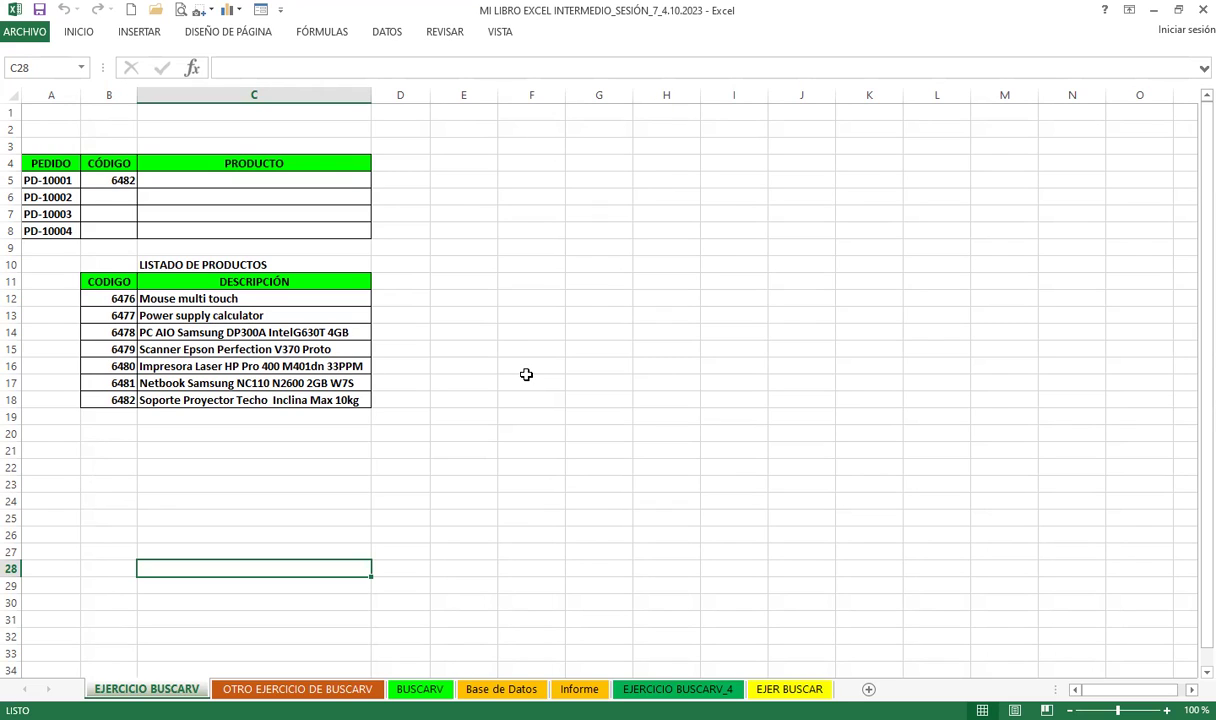
Copy the DESCRIPCIÓN list into I9:I16 and the CODIGO codes into J9:J16, autofitting column I
left_click_drag(185, 282, 150, 399)
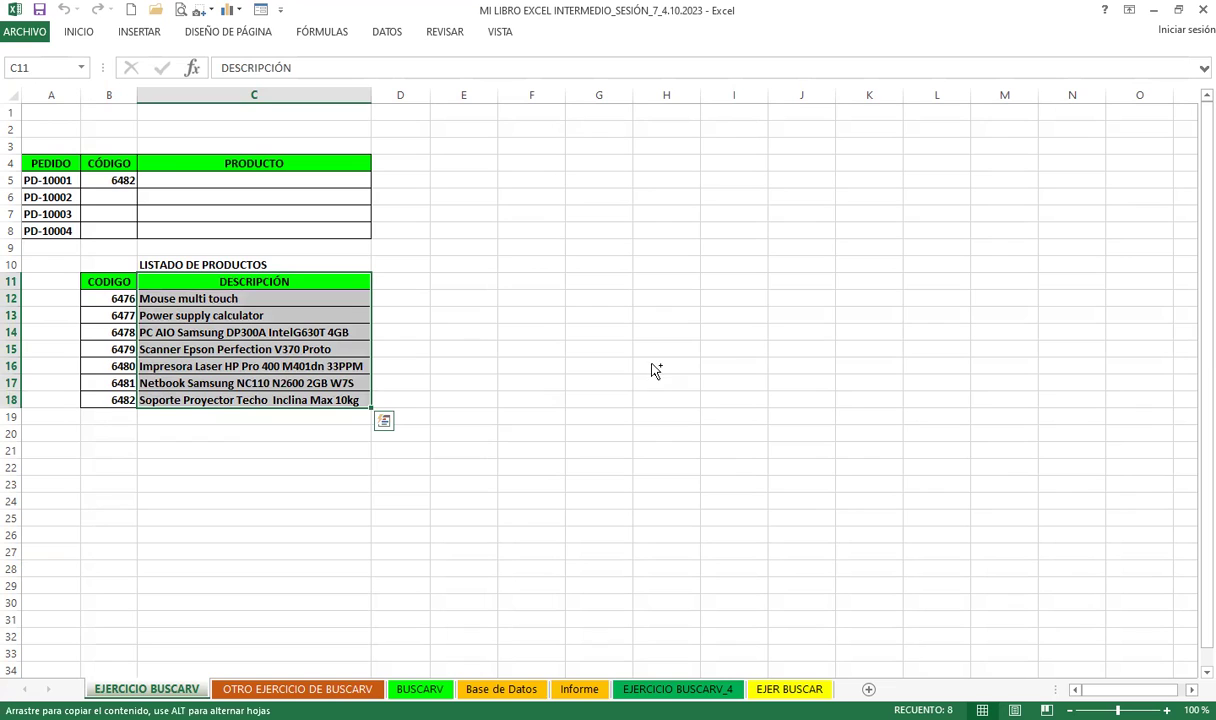
left_click_drag(655, 370, 733, 361)
left_click_drag(104, 281, 92, 400)
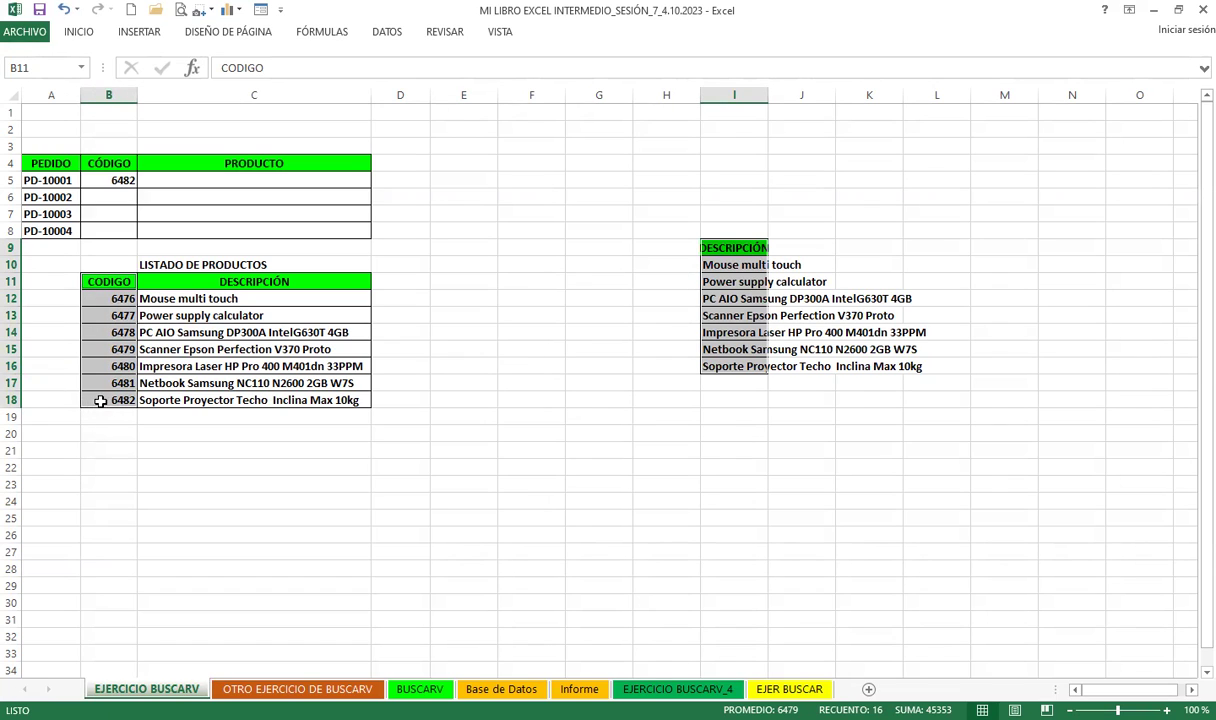
left_click_drag(108, 410, 109, 407)
left_click_drag(108, 284, 108, 404)
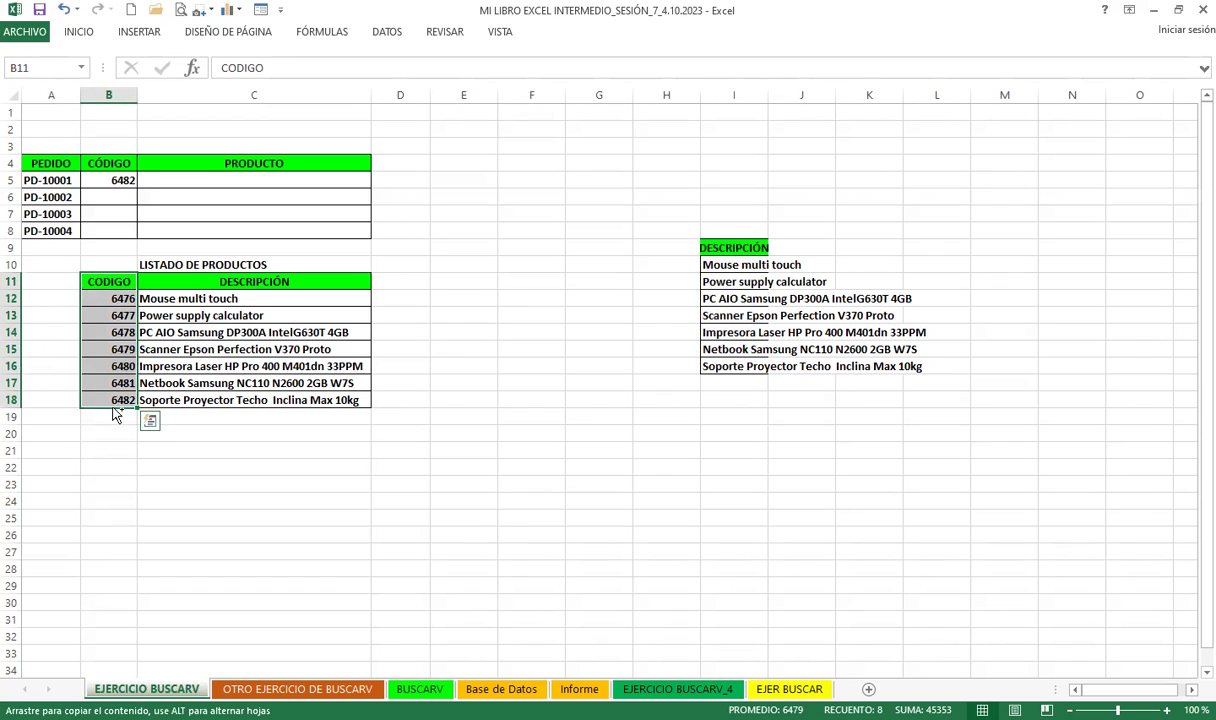
left_click_drag(115, 415, 768, 352, "ctrl")
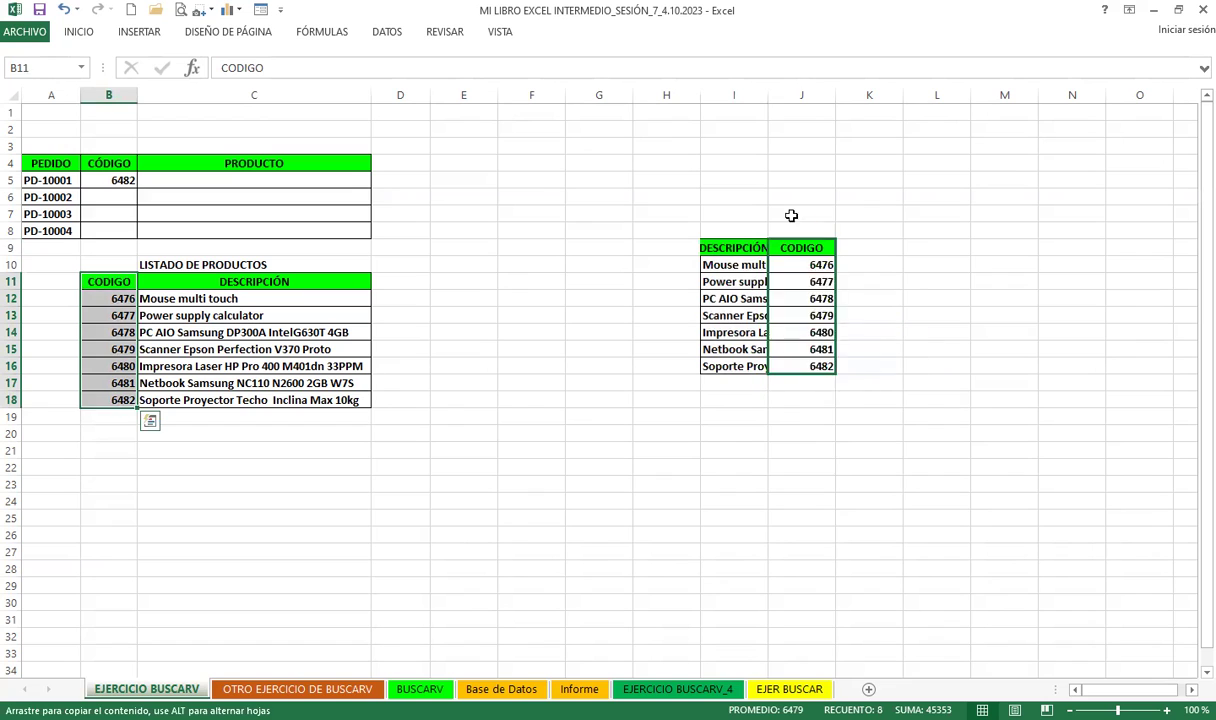
double_click(768, 93)
left_click(850, 467)
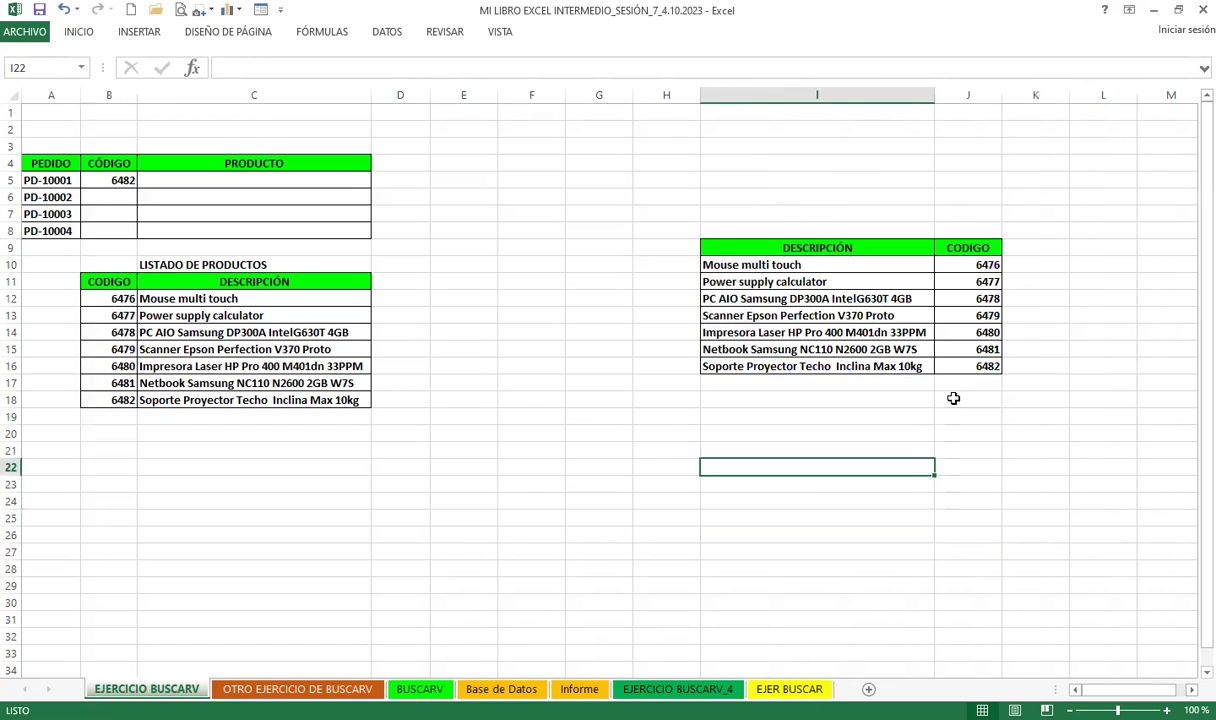
Move the CODIGO column in front of DESCRIPCIÓN, then select columns H to J
left_click(119, 181)
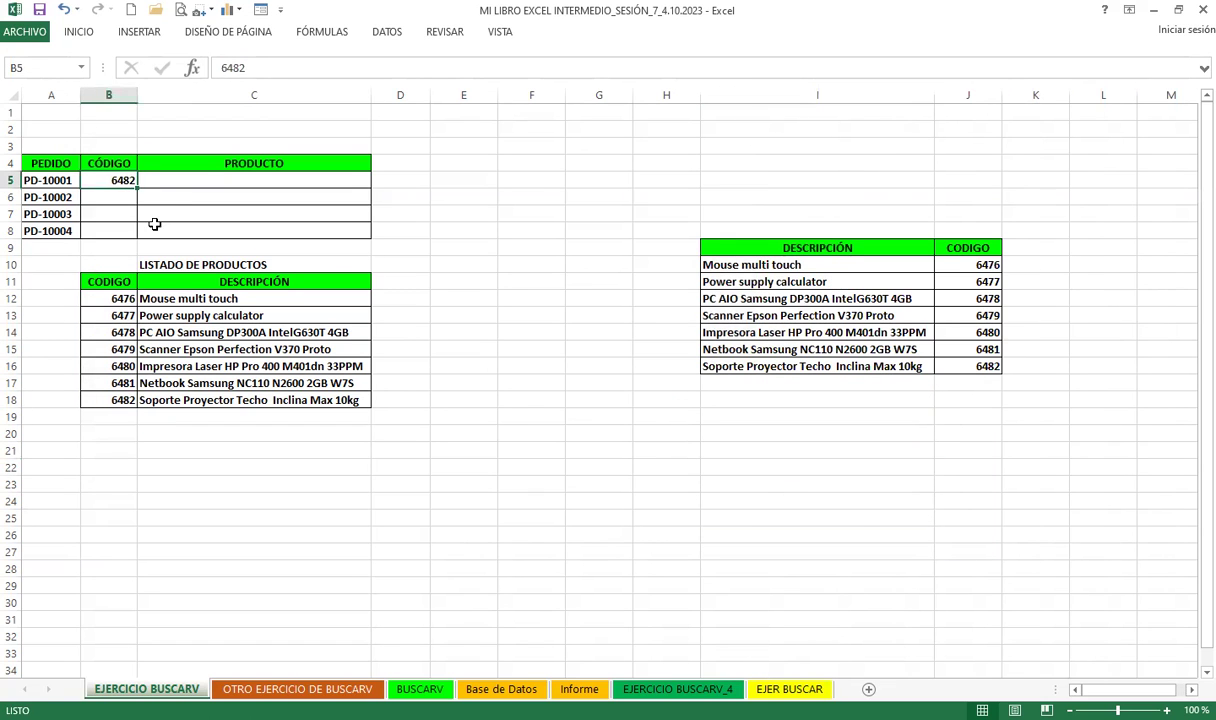
mouse_move(930, 240)
left_mouse_down()
mouse_move(877, 251)
mouse_move(947, 361)
left_mouse_up()
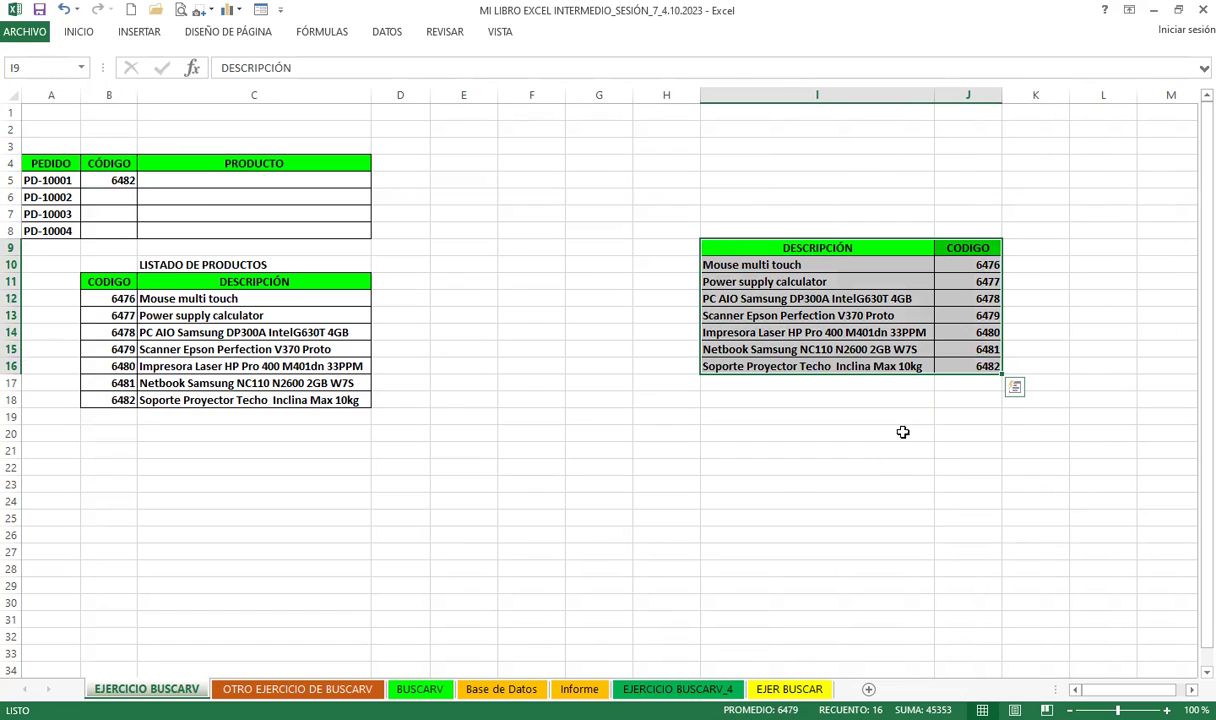
left_click(964, 245)
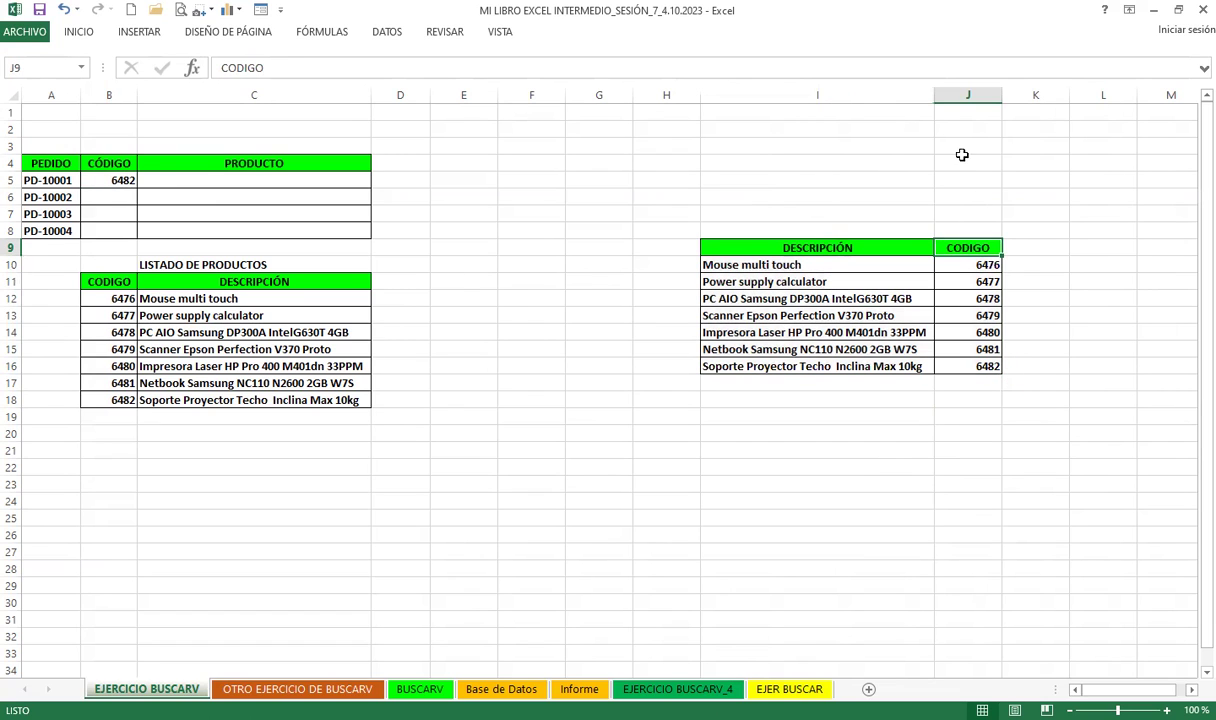
left_click(967, 97)
left_click_drag(934, 182, 650, 195)
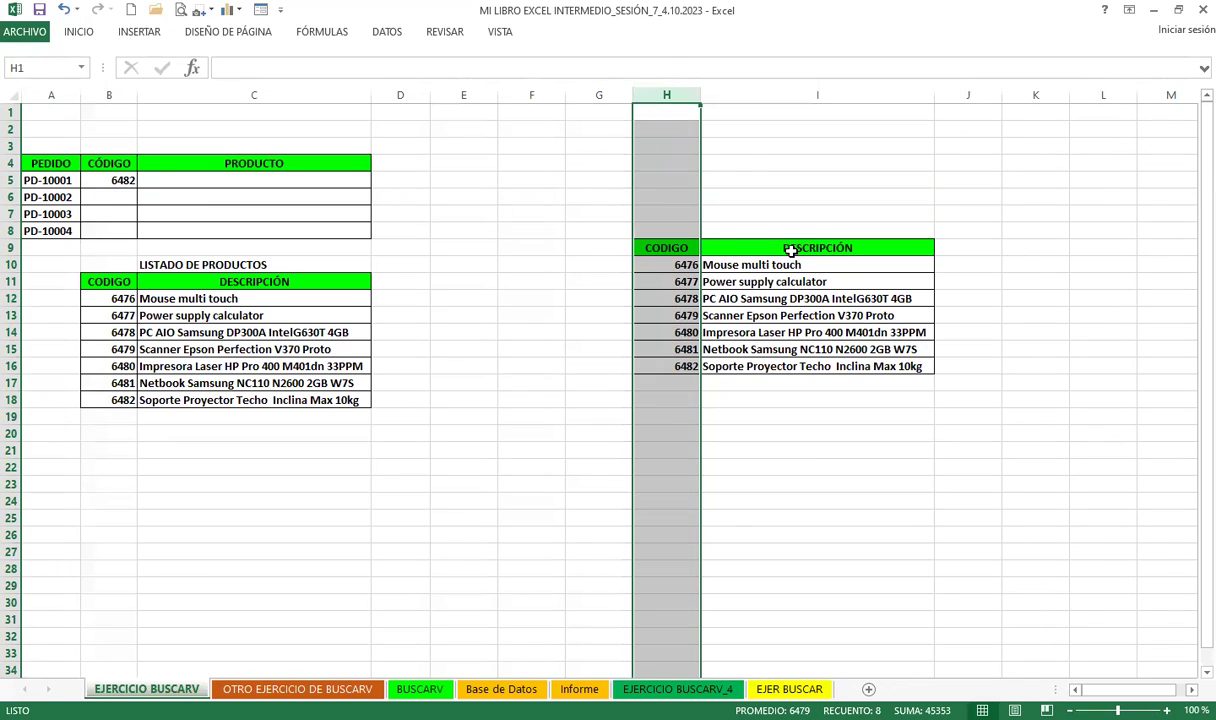
left_click_drag(790, 250, 1069, 248)
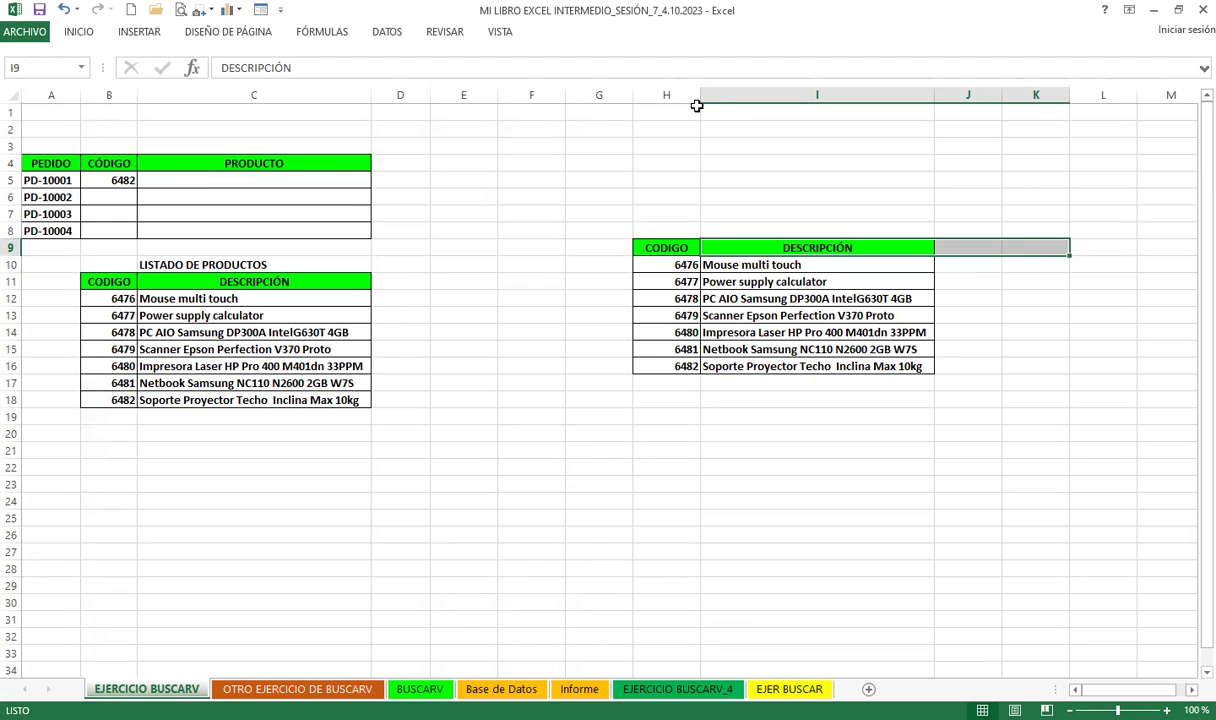
left_click_drag(668, 94, 968, 94)
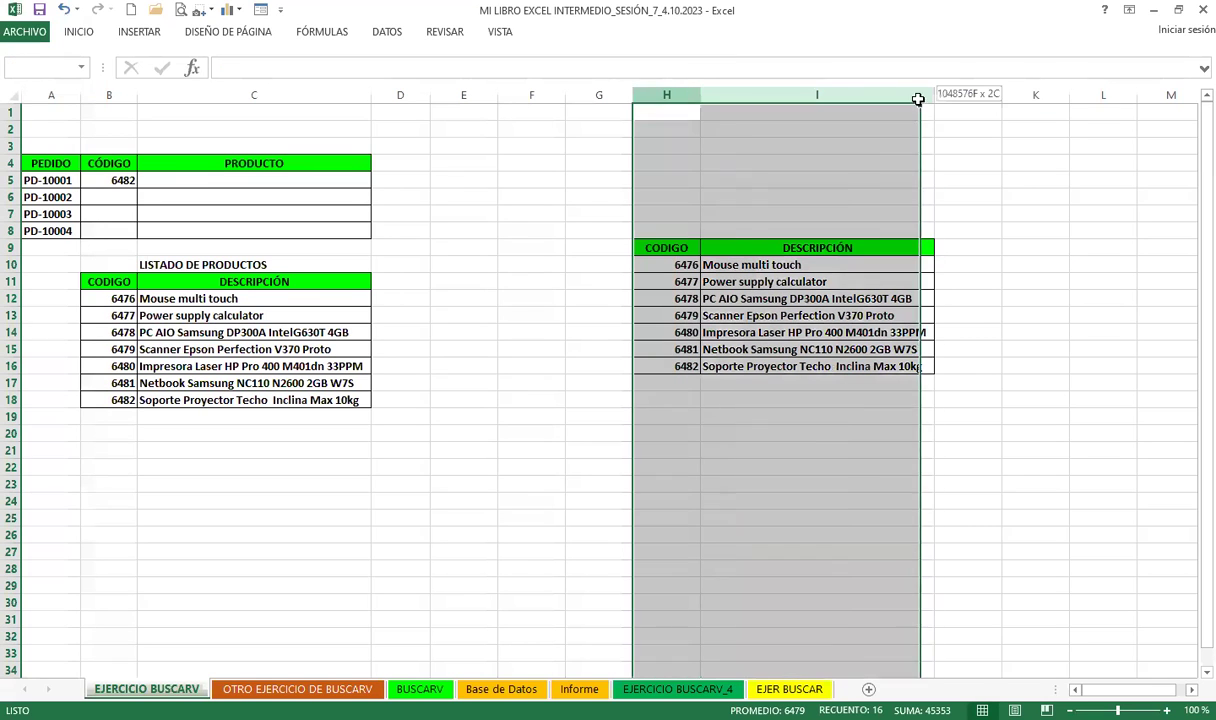
right_click(790, 96)
Delete columns H to J containing the side product table
left_click(818, 241)
left_click(506, 315)
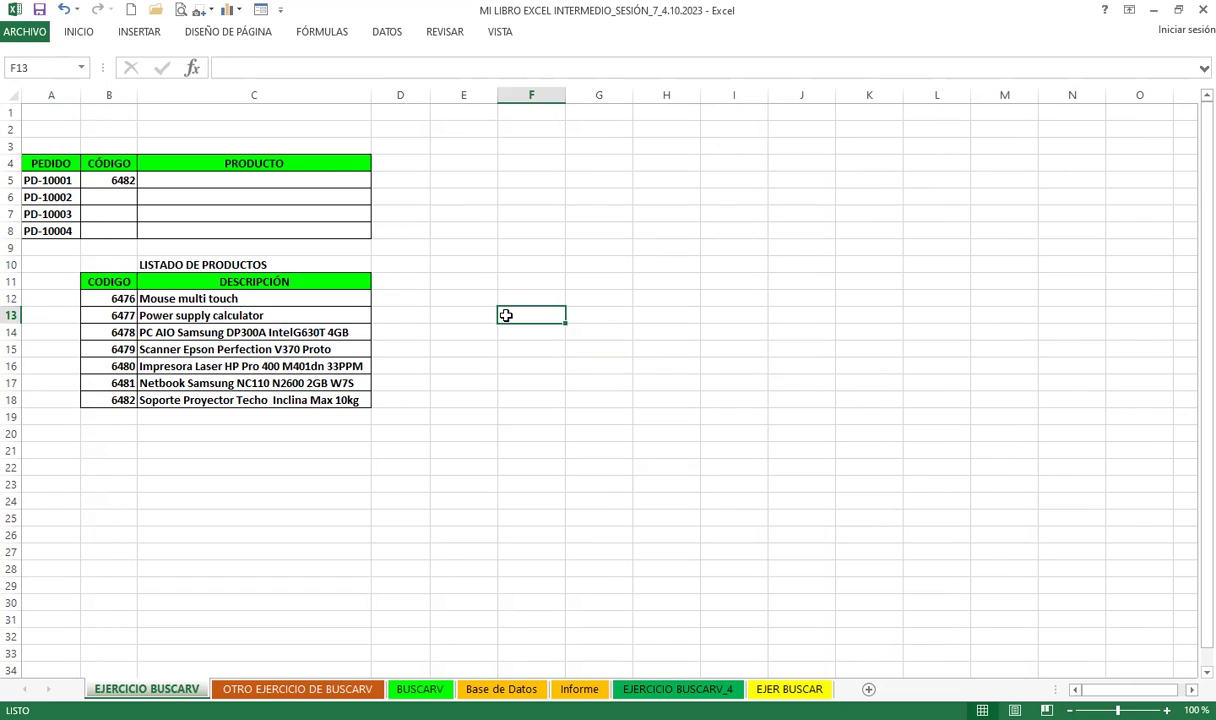
left_click(463, 207)
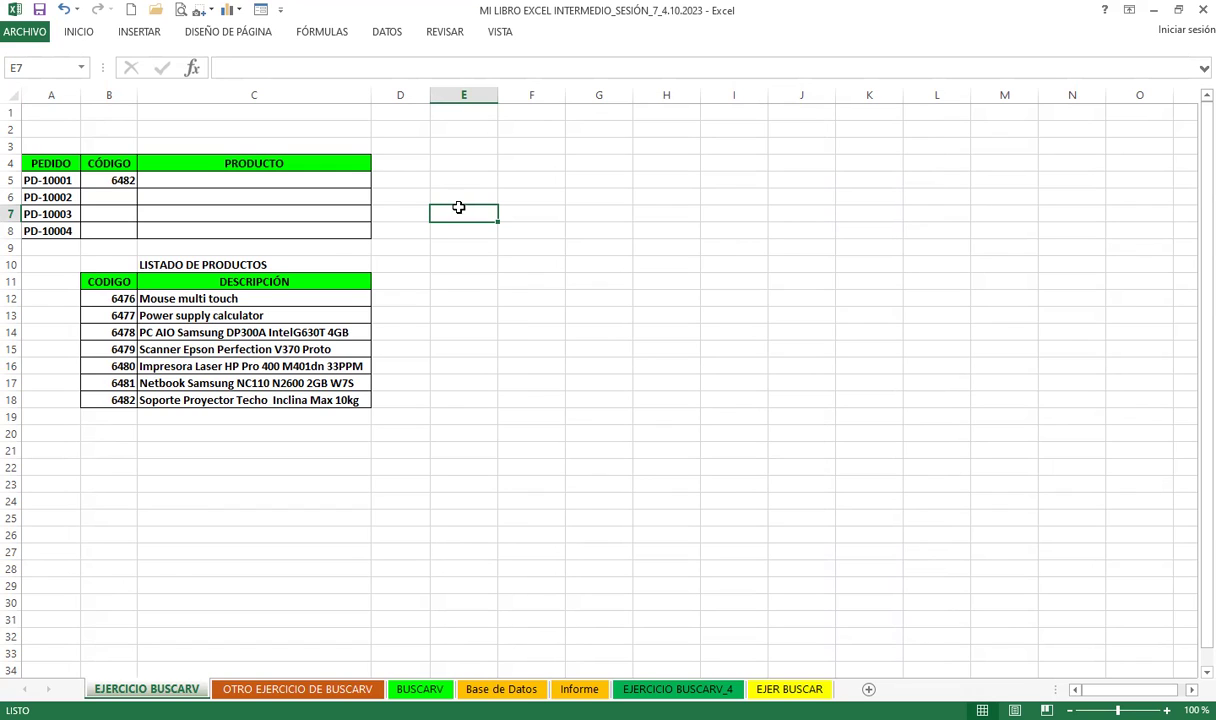
left_click(195, 298)
left_click_drag(195, 305, 213, 300)
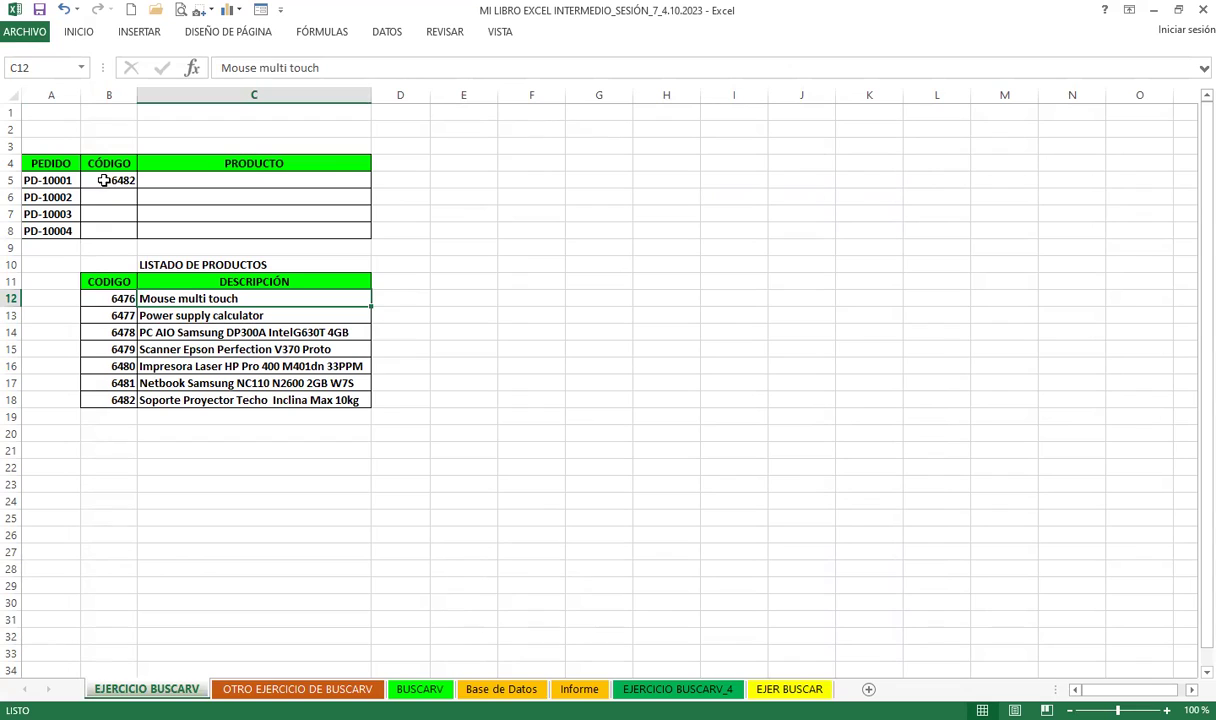
left_click(100, 180)
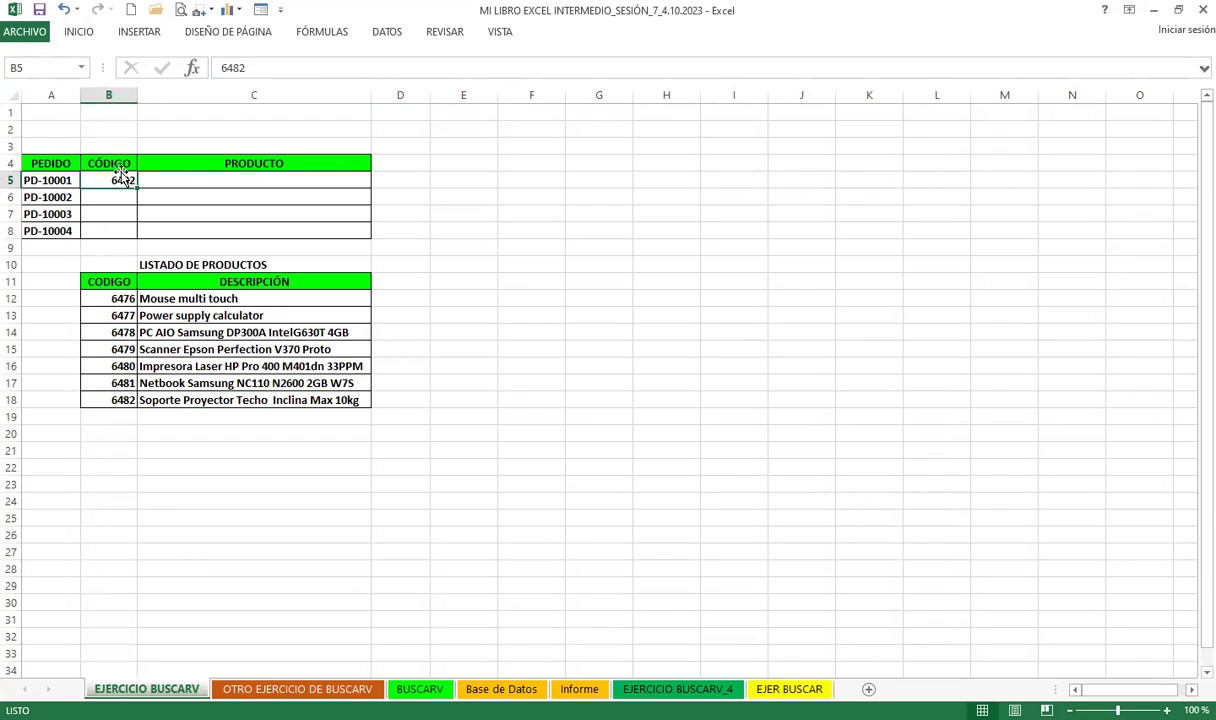
left_click(87, 298)
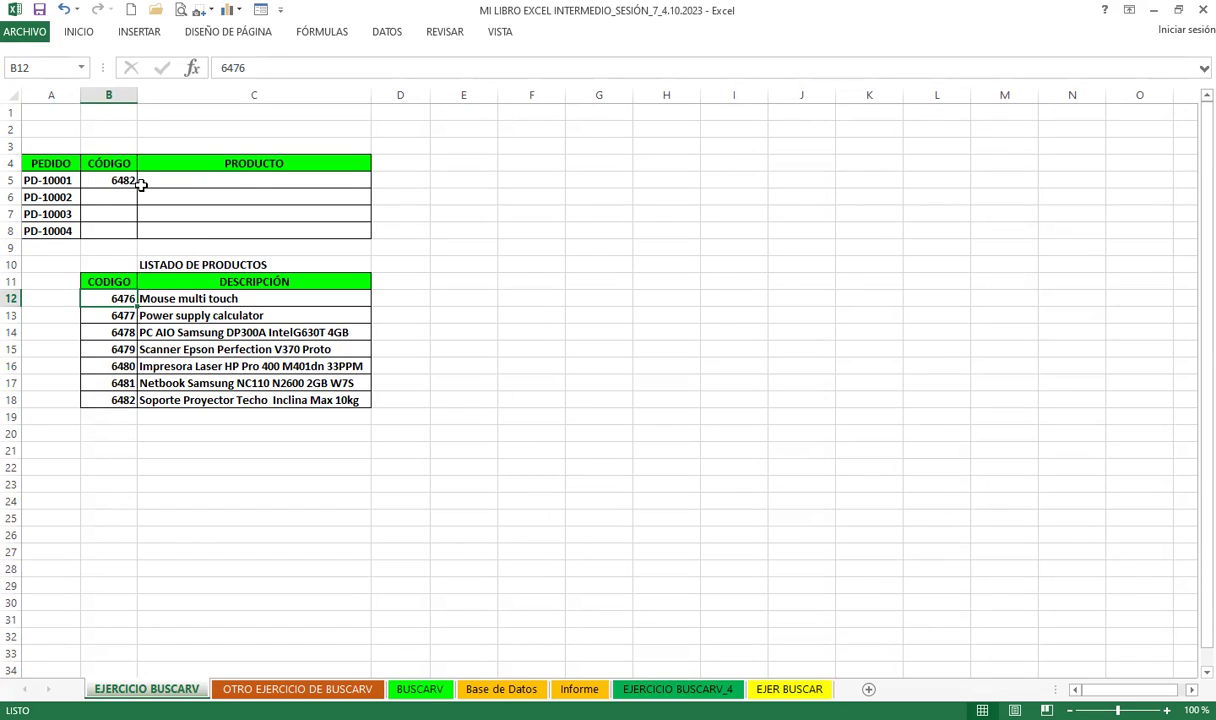
left_click(123, 180)
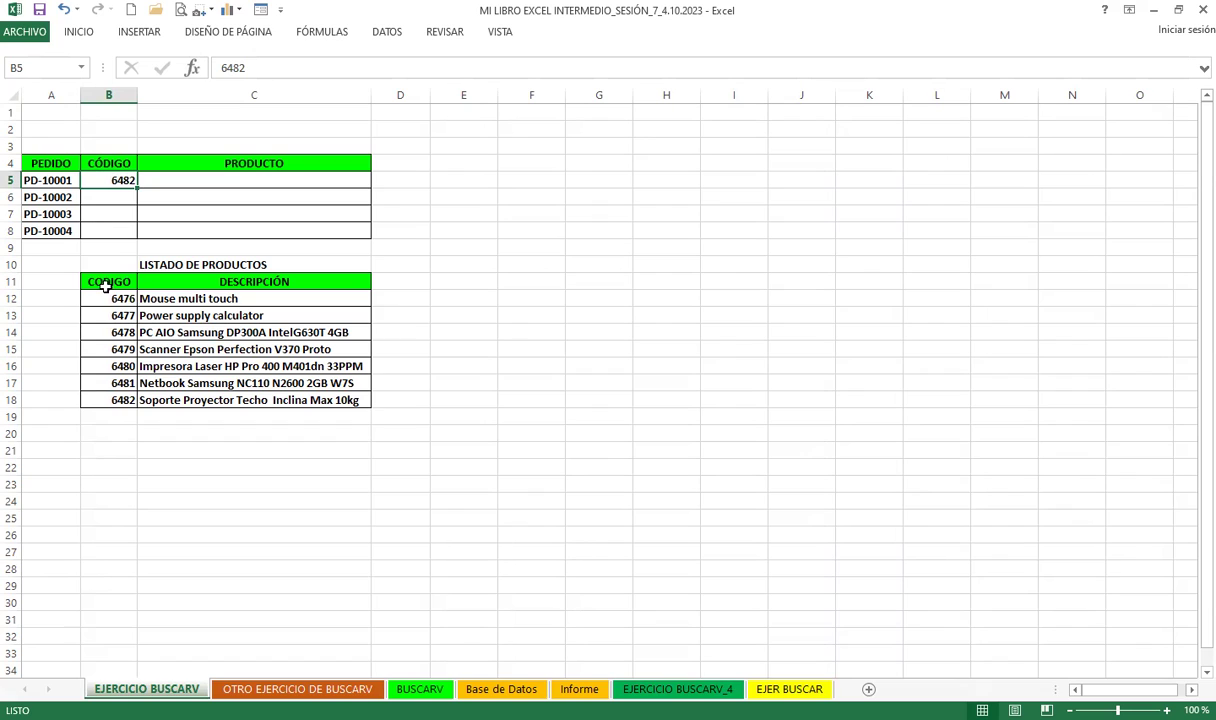
left_click(175, 185)
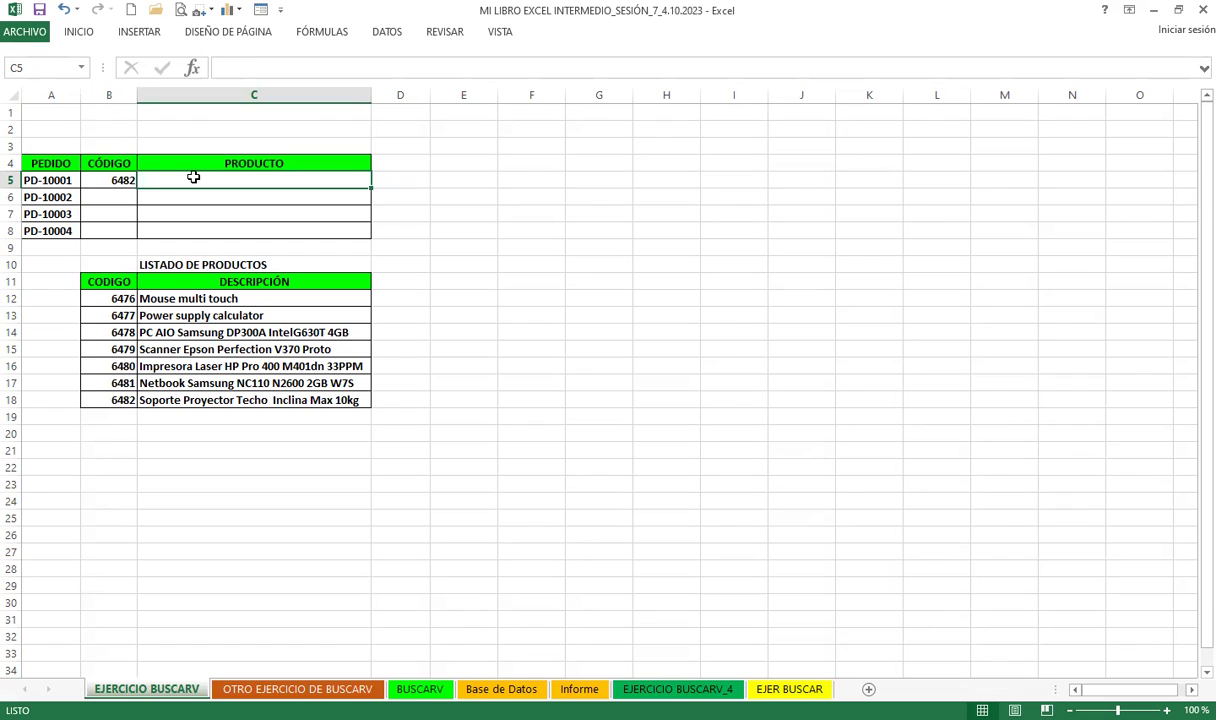
Type =BUSCARV(B5;B11:C18; in C5, using B5 as the lookup value and B11:C18 as the table
key("shift+F10")
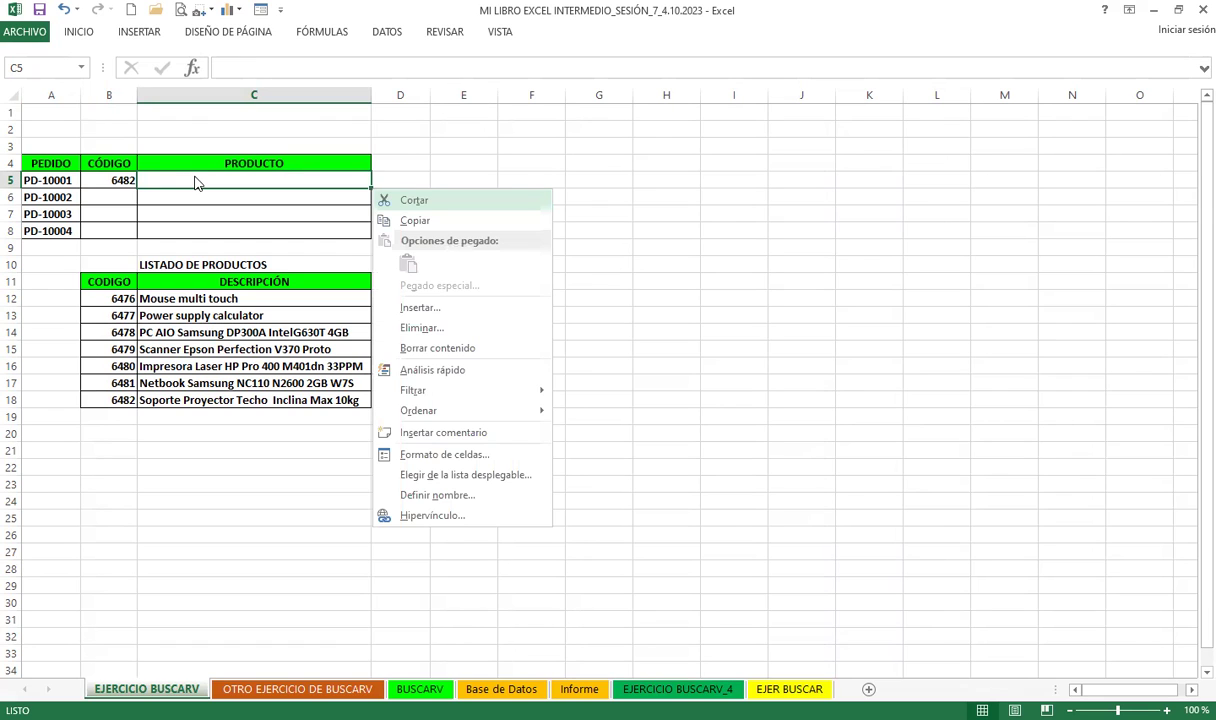
key("Escape")
type("=")
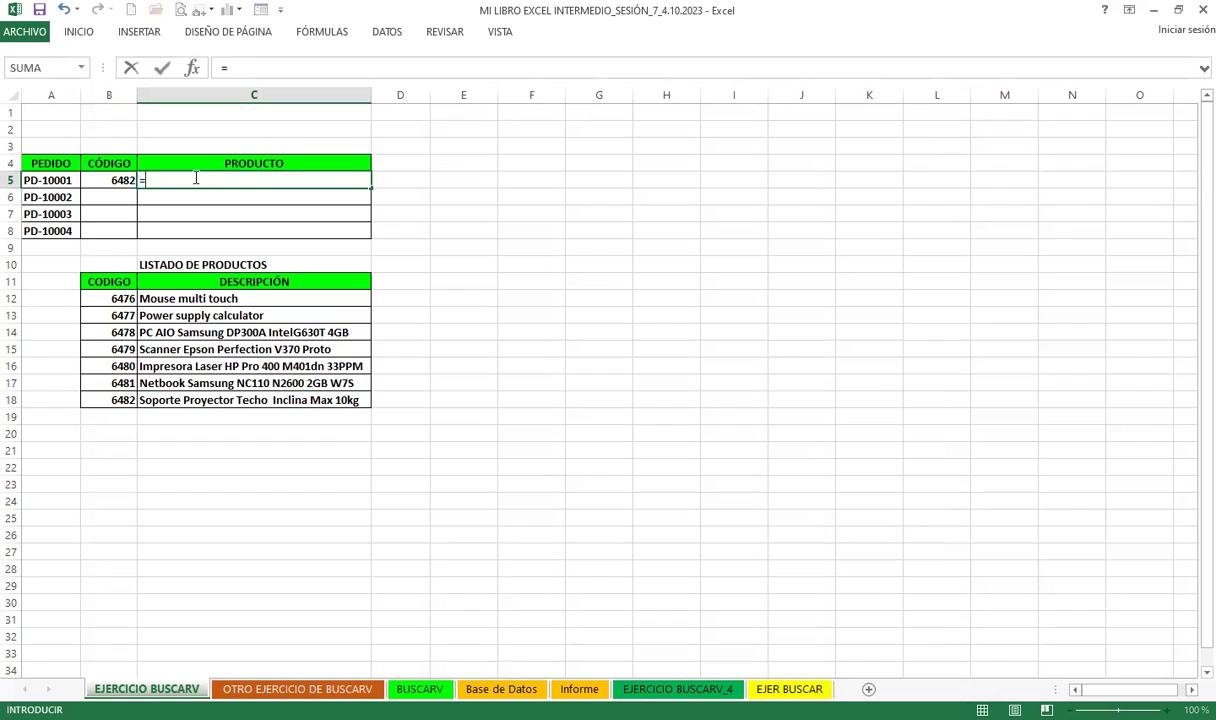
type("busc")
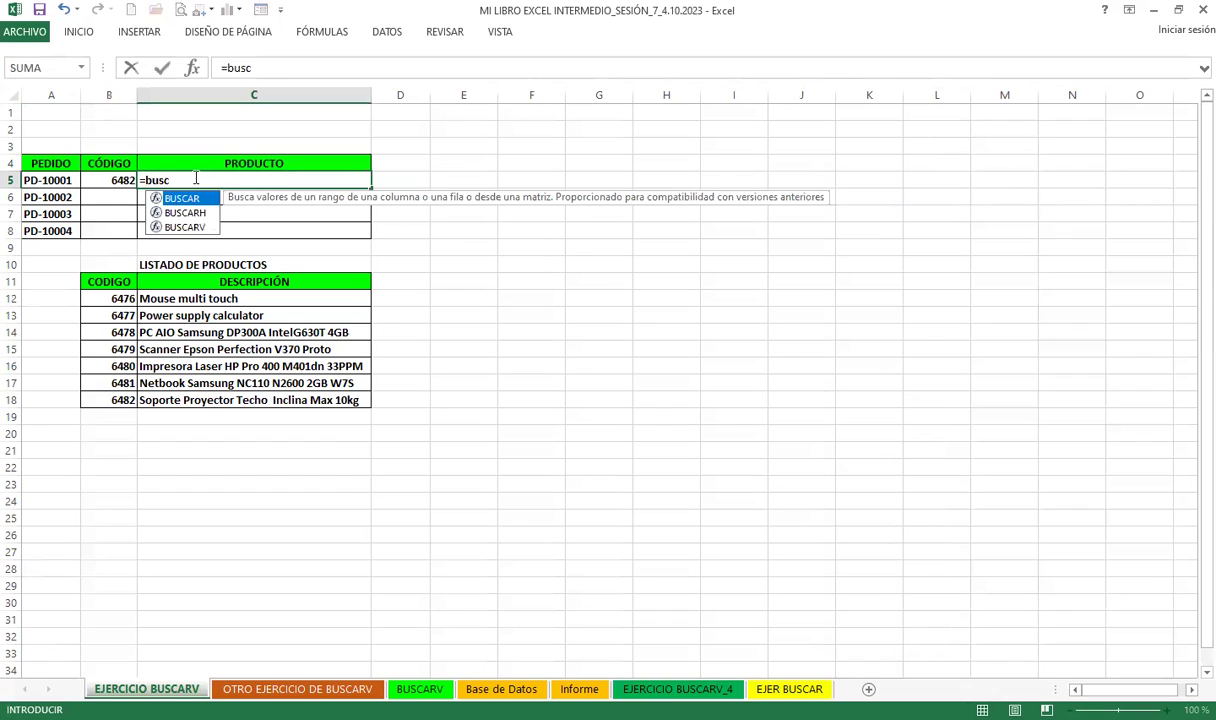
left_click(168, 227)
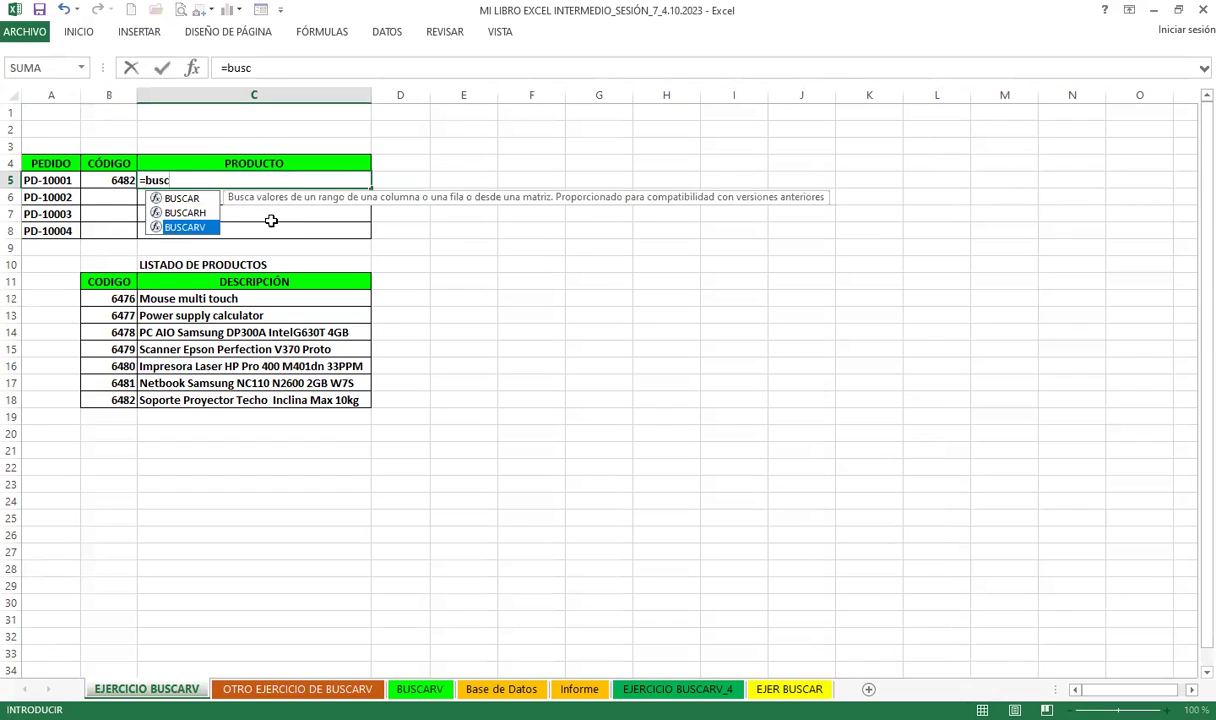
key("Tab")
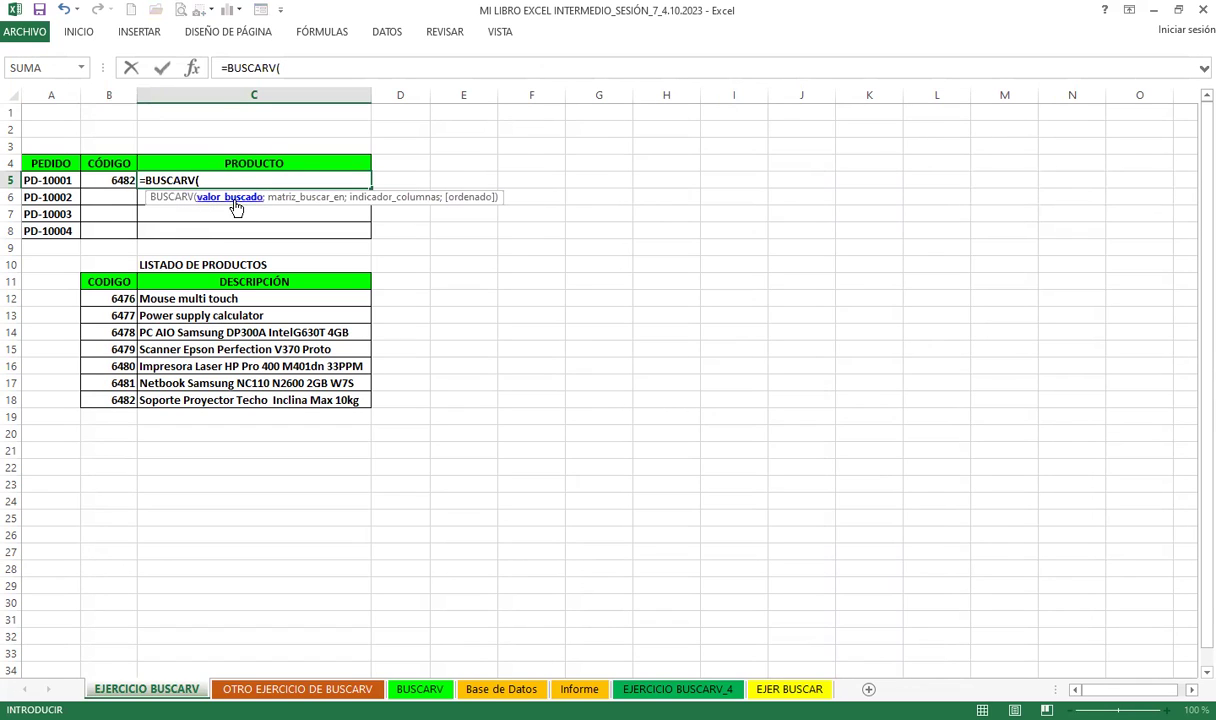
left_click(104, 181)
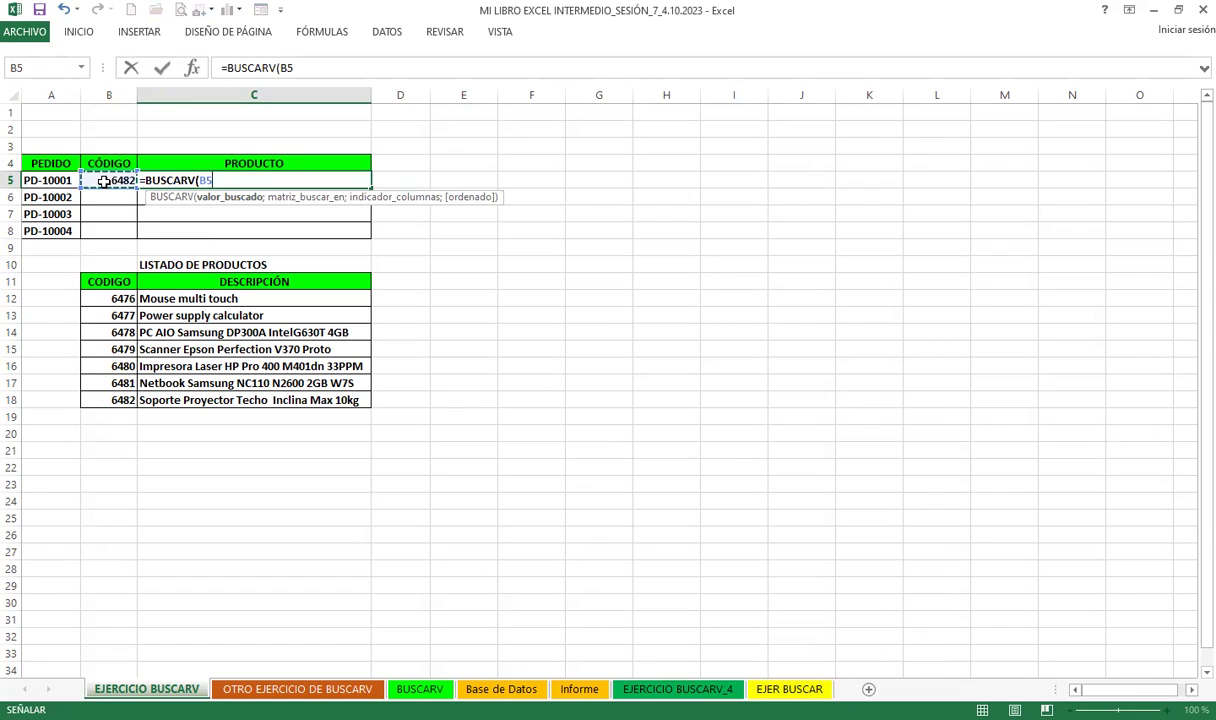
type(";")
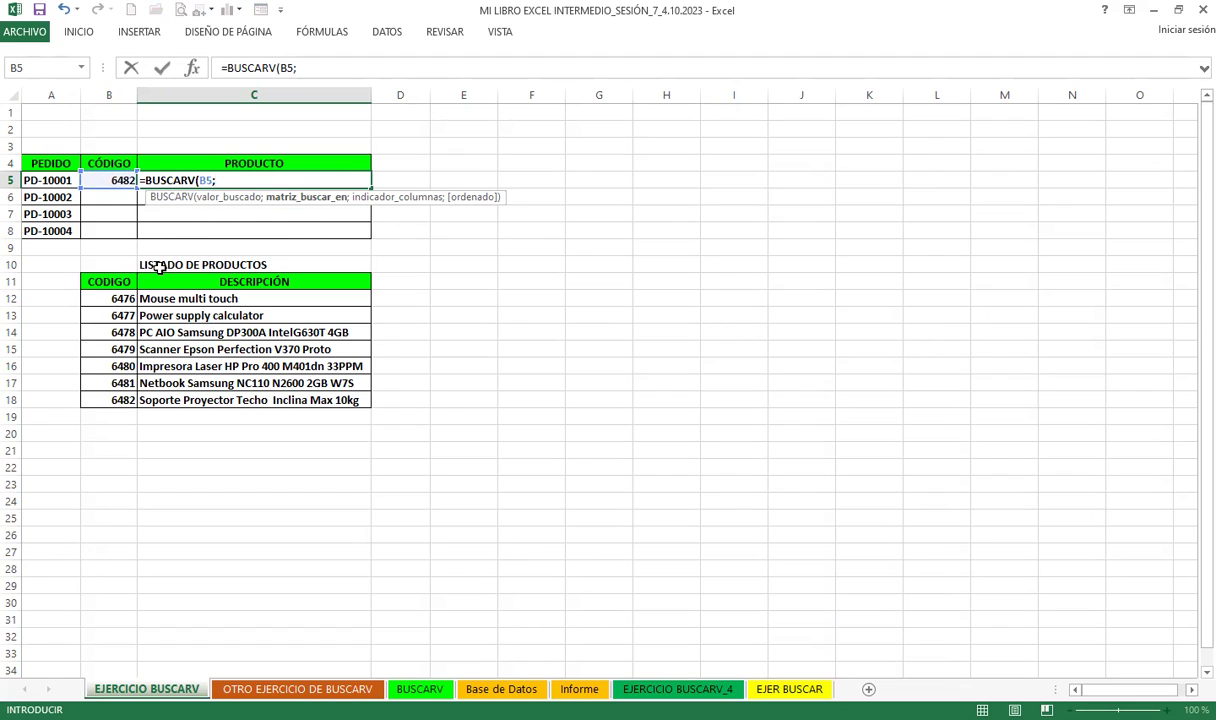
left_click_drag(102, 281, 230, 282)
left_click_drag(270, 383, 263, 400)
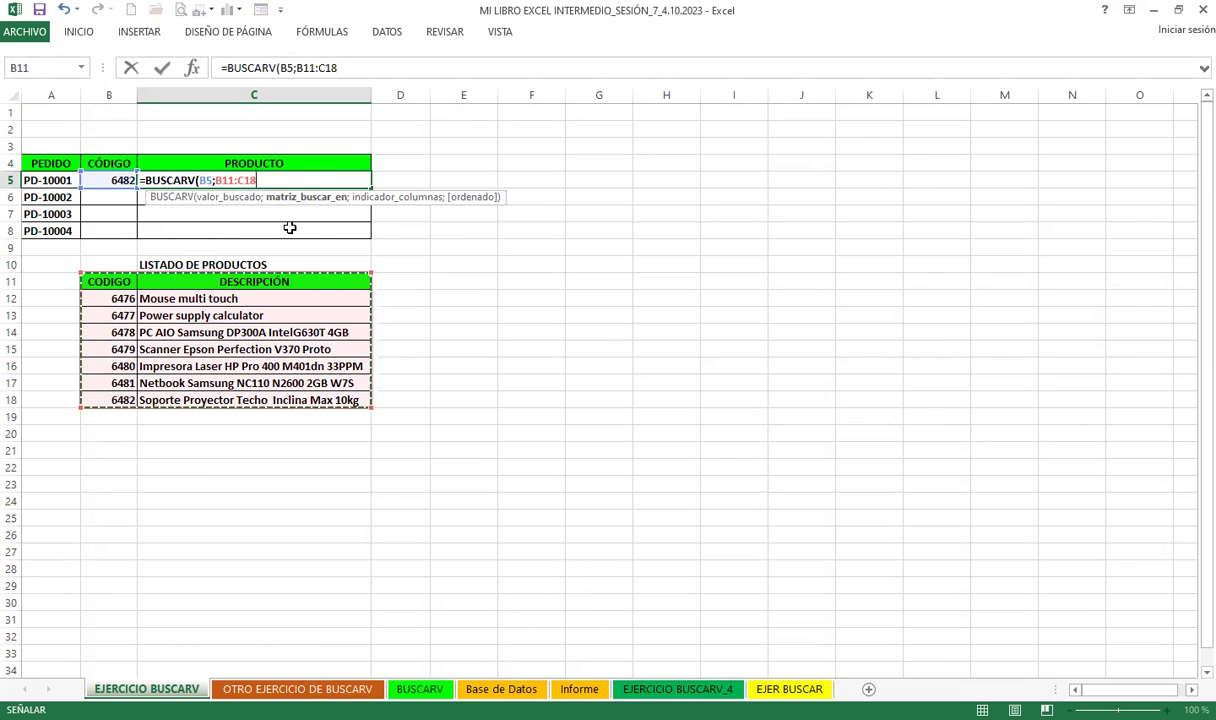
type(";")
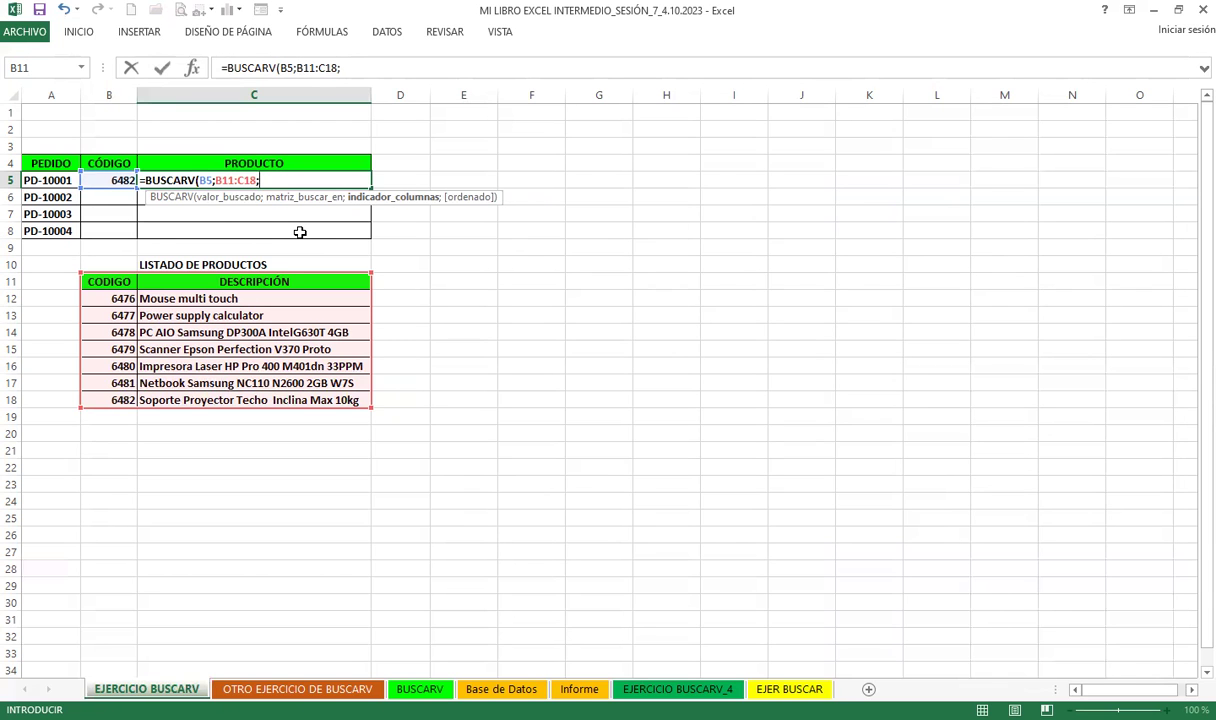
Cancel the unfinished C5 formula and scroll back to the sheet's top-left area
key("Escape")
scroll(272, 227, "up", 1, "ctrl")
scroll(266, 225, "up", 3, "ctrl")
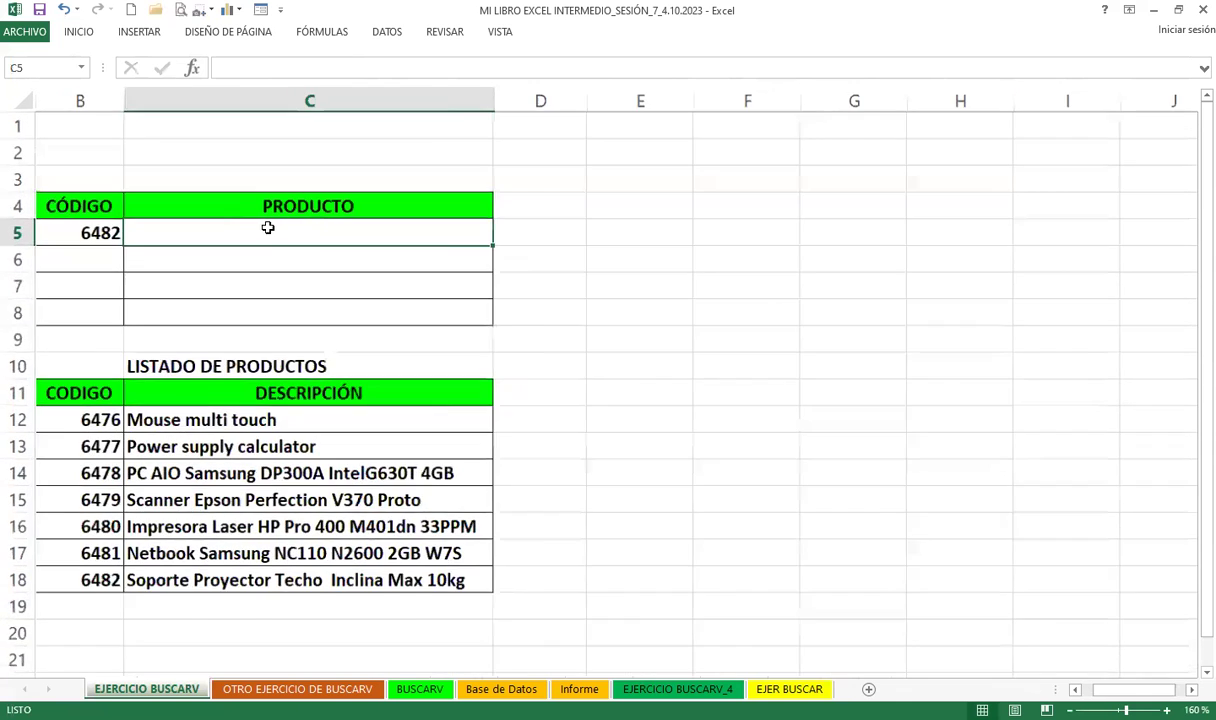
scroll(266, 225, "up", 1, "ctrl")
scroll(727, 543, "left", 2)
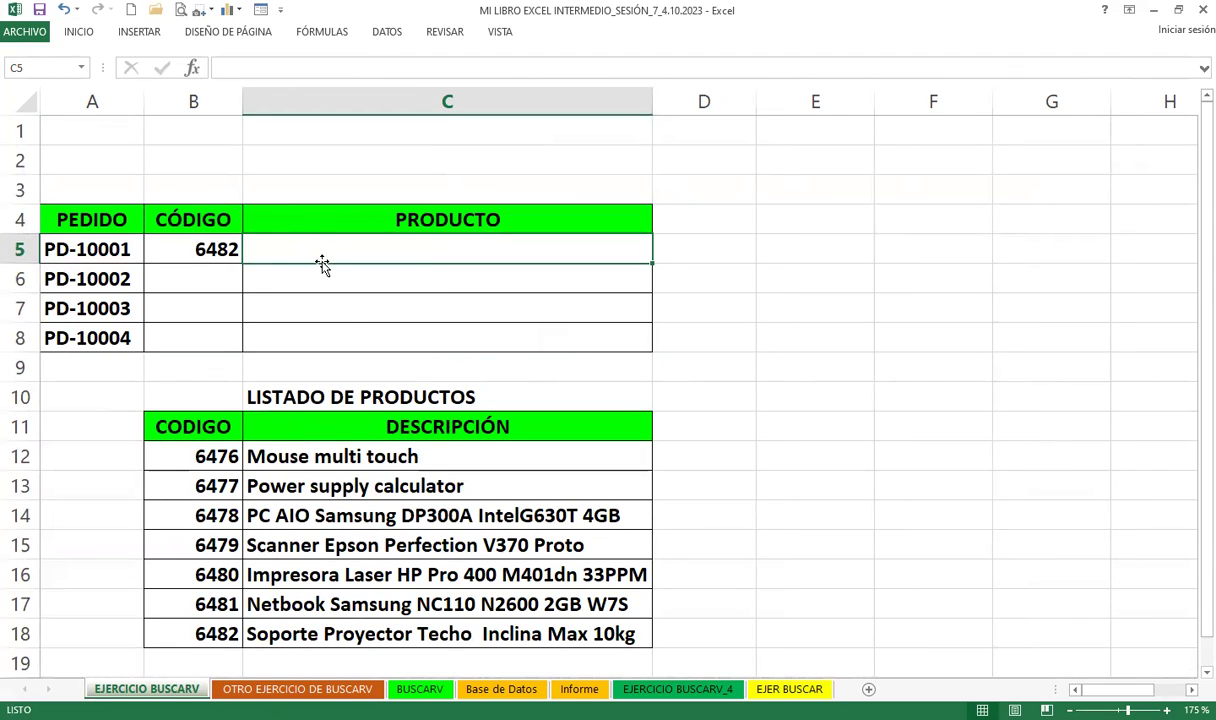
Re-enter =BUSCARV(B5;B11:C18 in C5, selecting the table range from B11 with Ctrl+Shift+arrows
type("=")
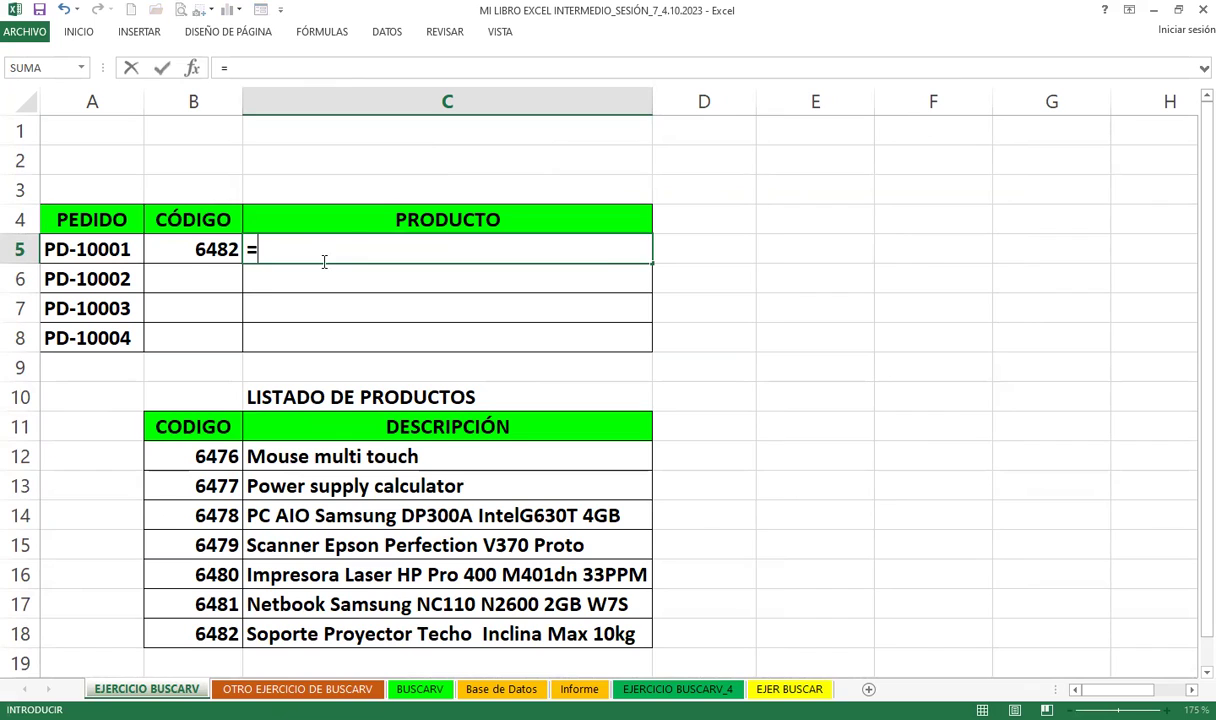
type("bus")
left_click(295, 304)
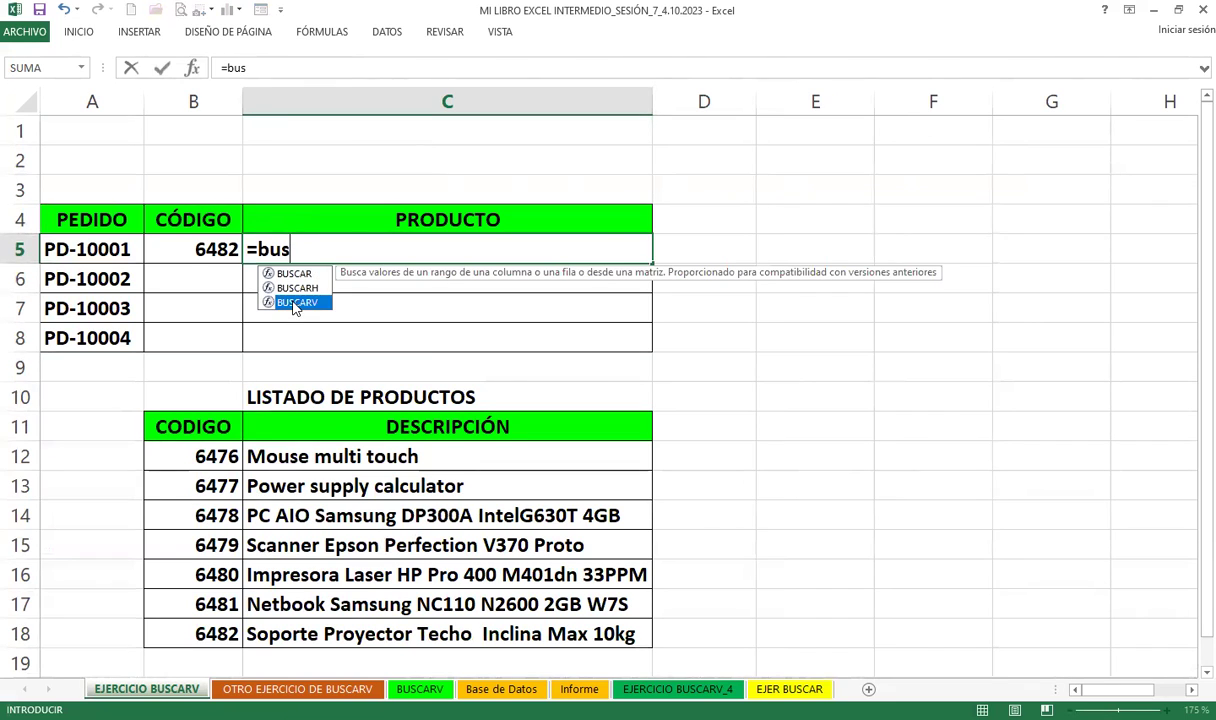
key("Tab")
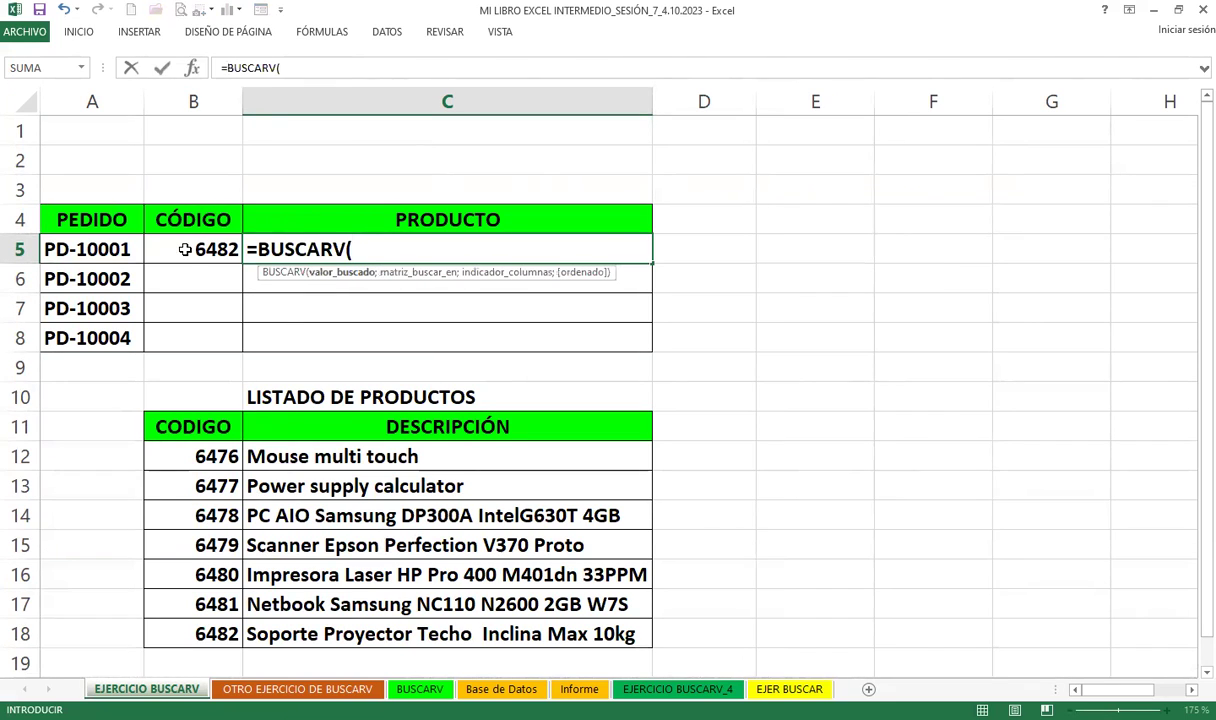
left_click(183, 251)
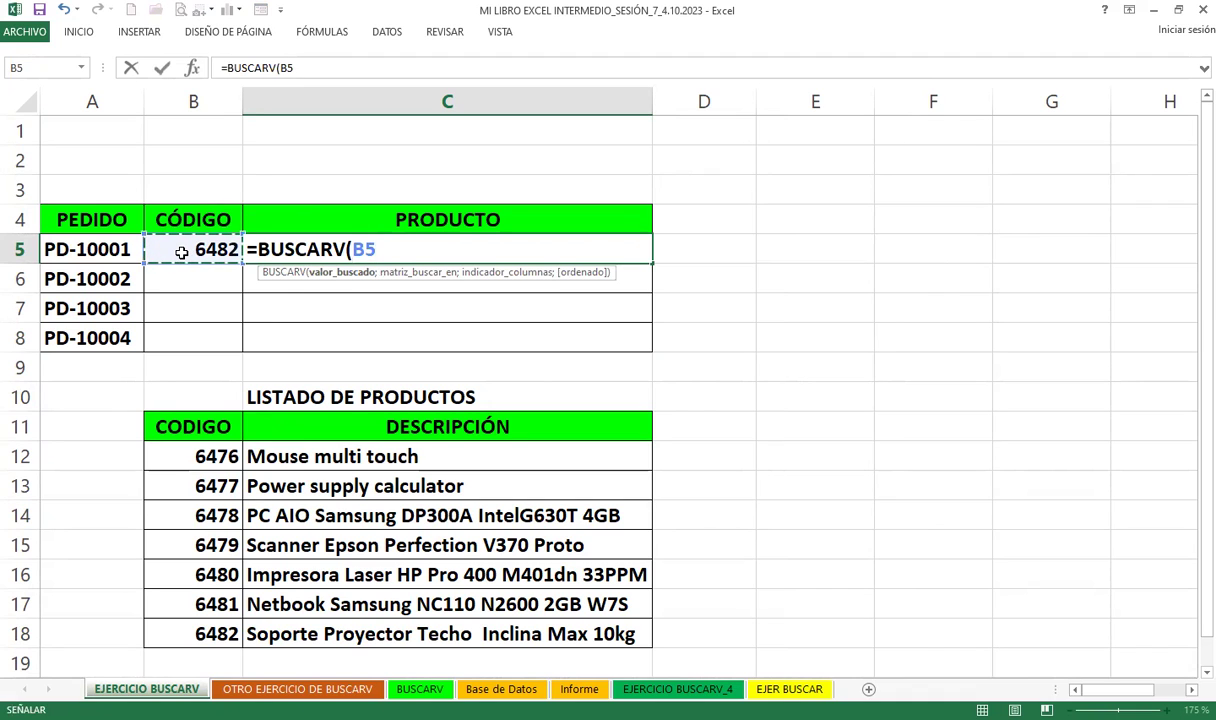
type(";")
left_click(172, 427)
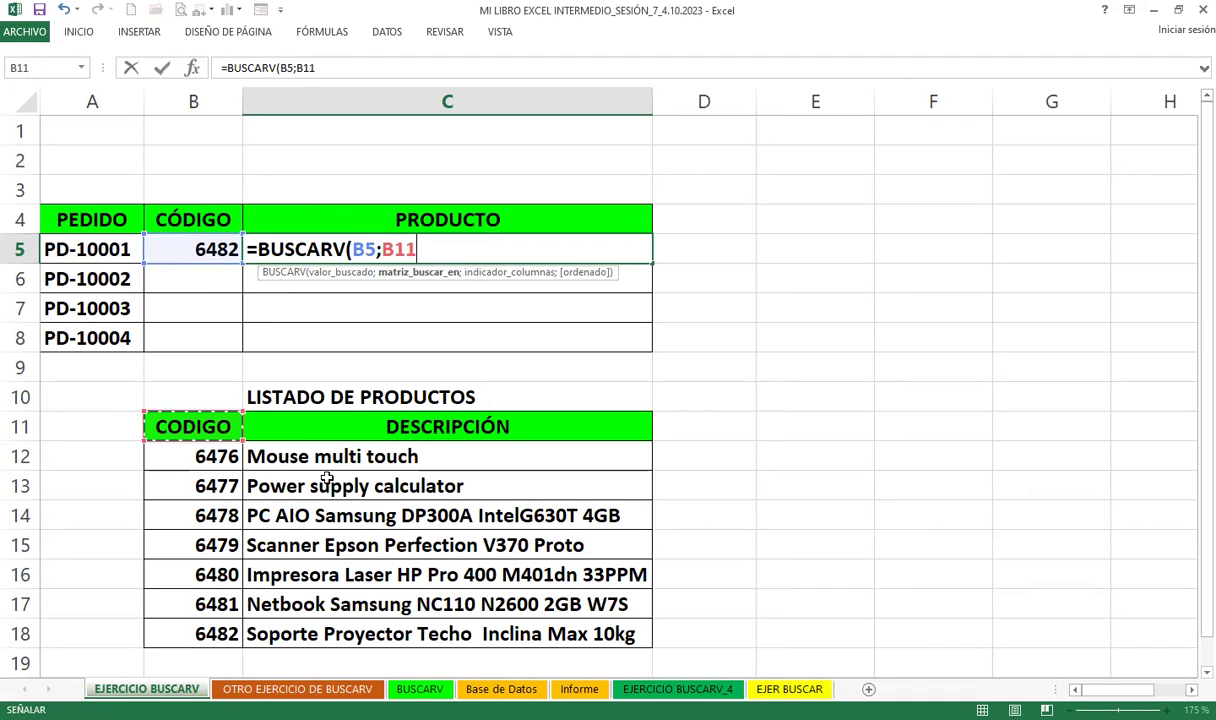
key("ctrl+shift+Down")
key("ctrl+shift+Right")
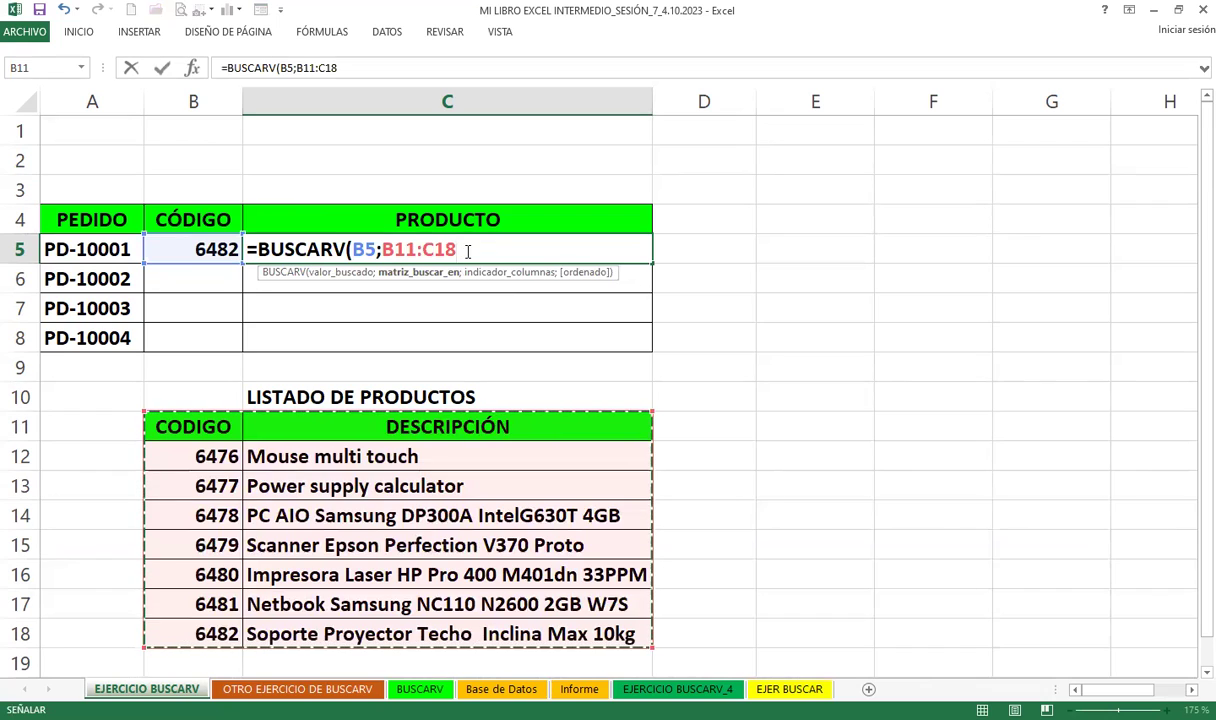
Finish the formula as =BUSCARV(B5;B11:C18;2;0) and enter it to show Soporte Proyector Techo Inclina Max 10kg
type(";")
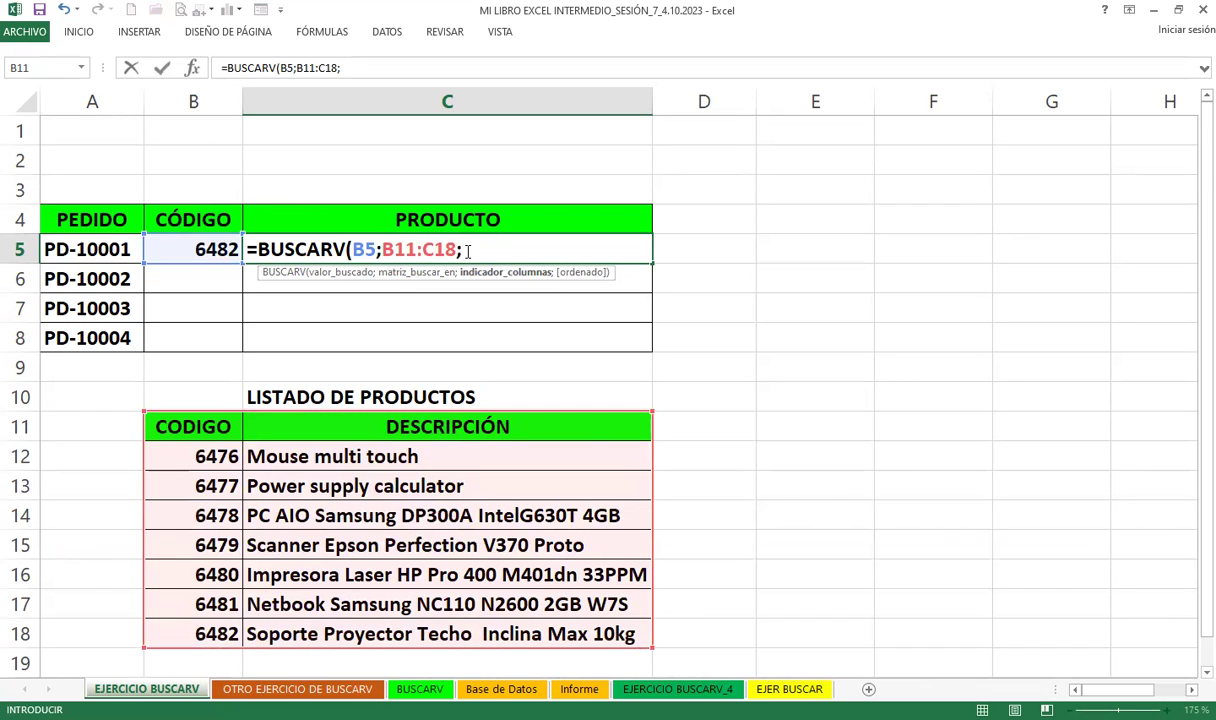
type("2")
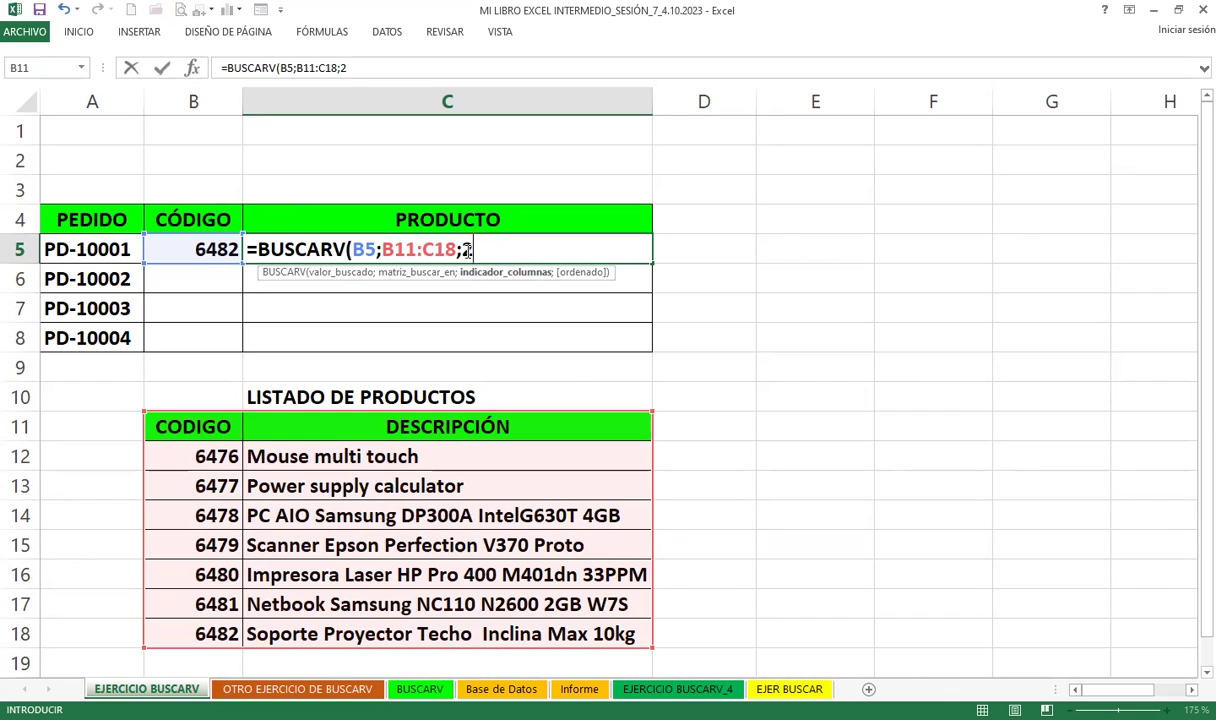
type(";")
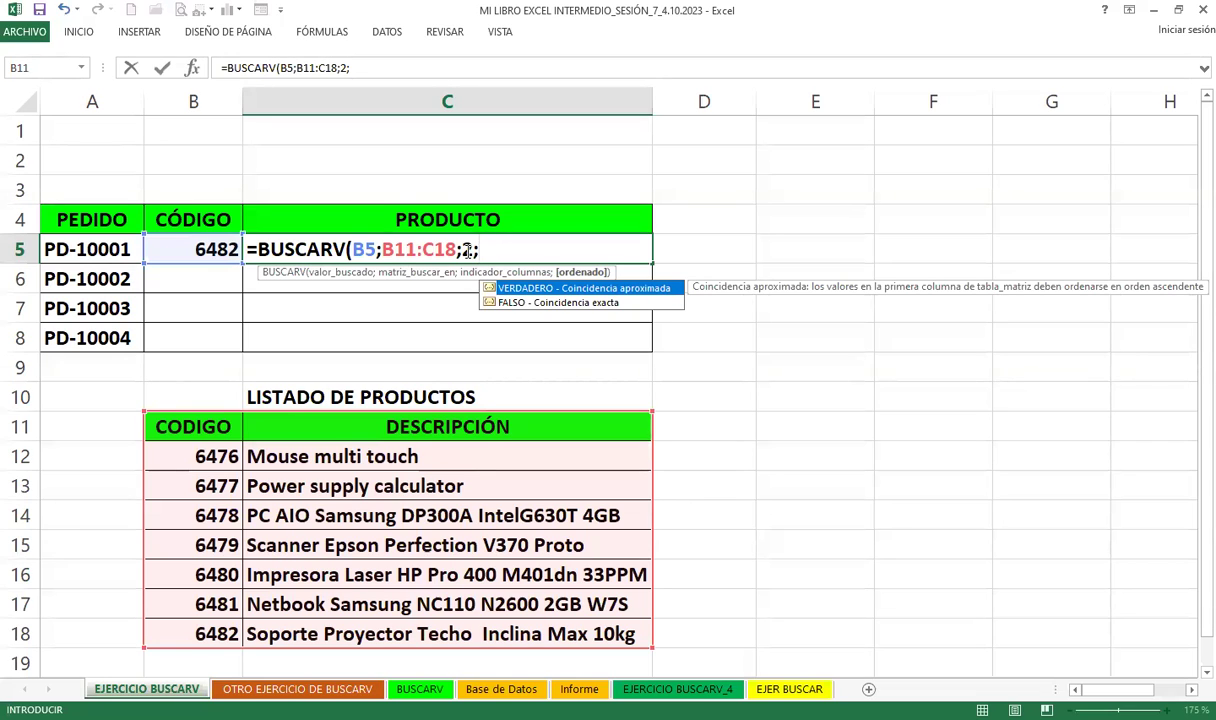
type("0")
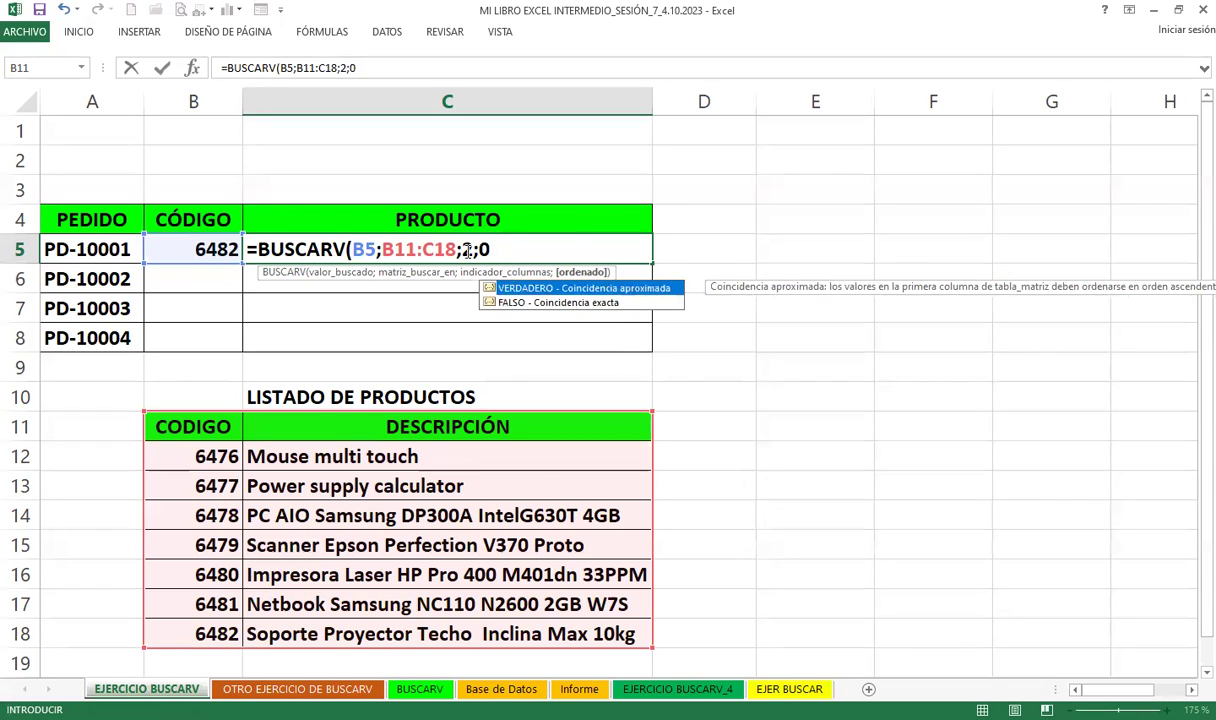
type(")")
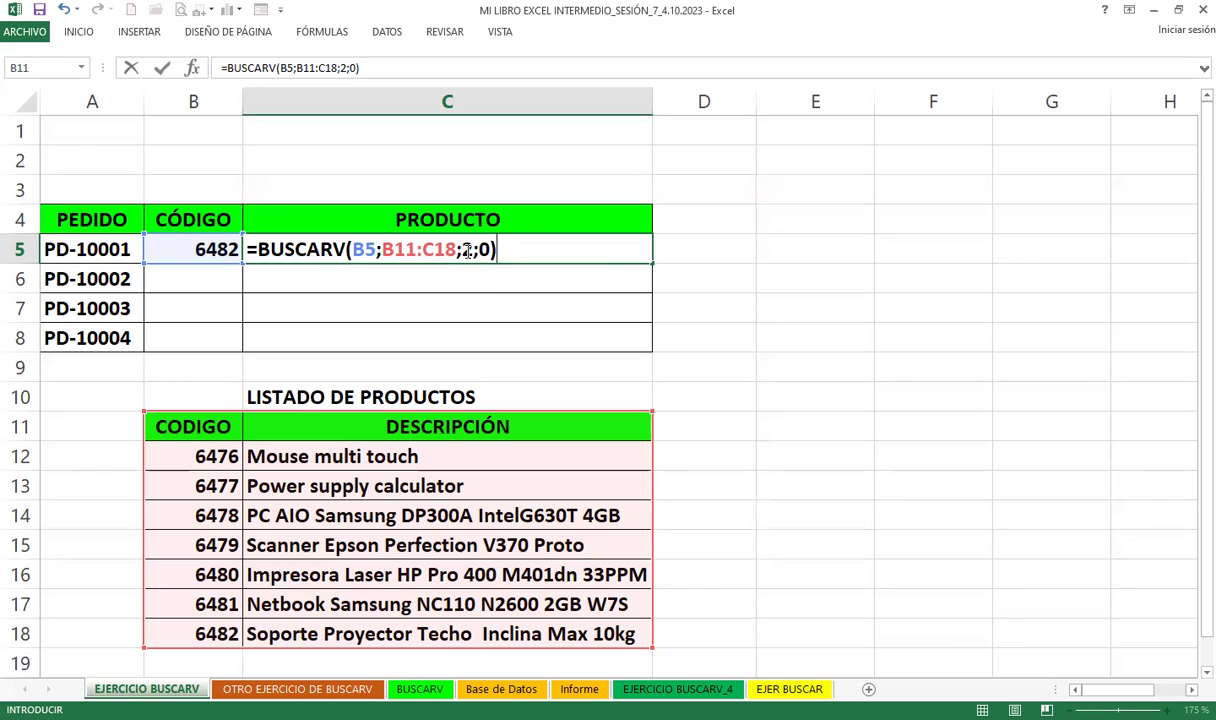
key("Return")
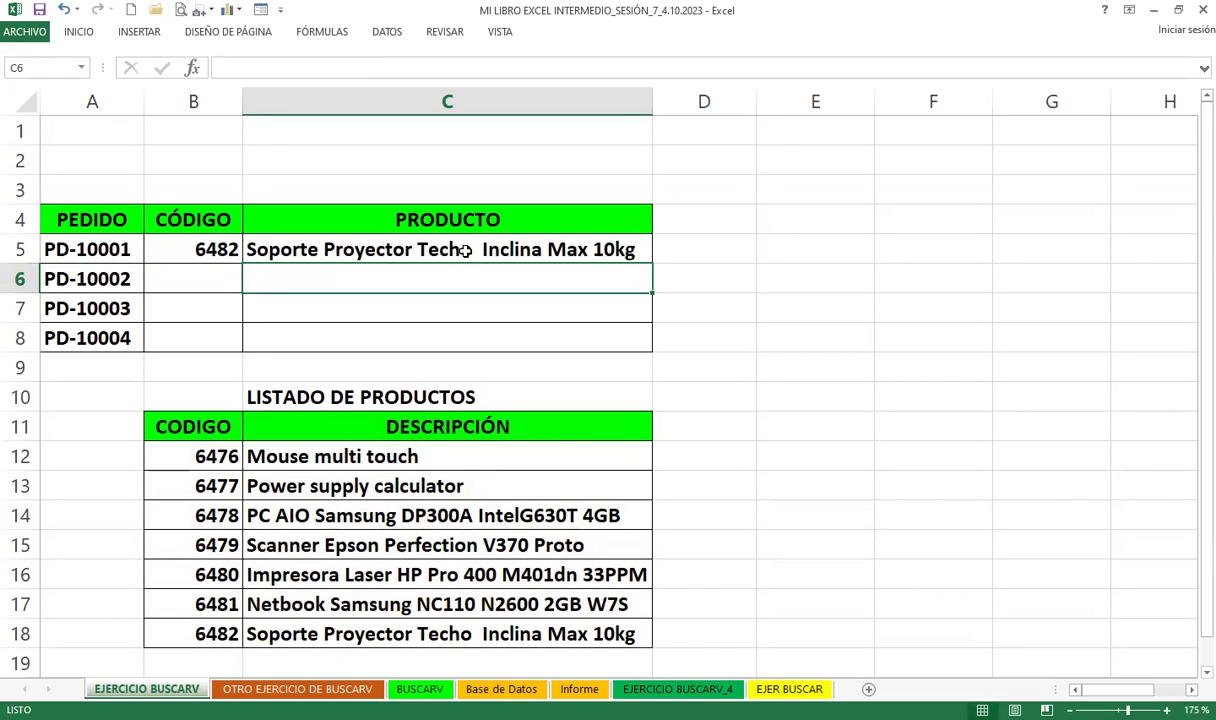
left_click(180, 246)
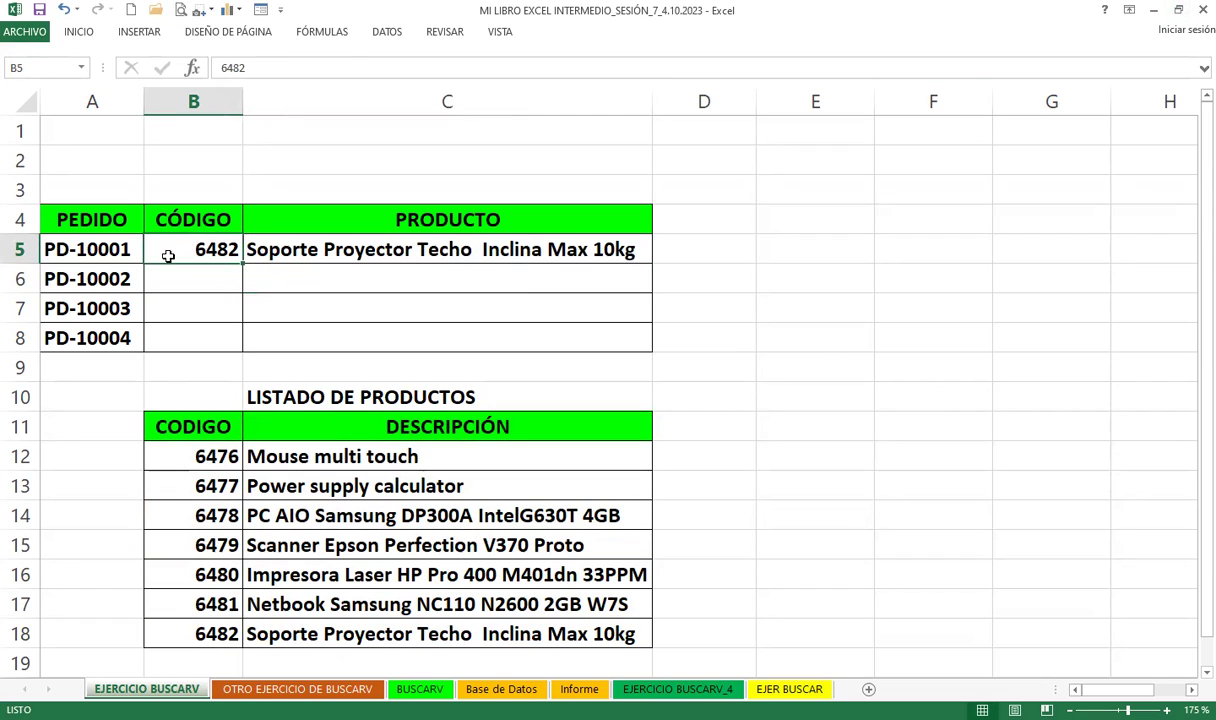
left_click(205, 636)
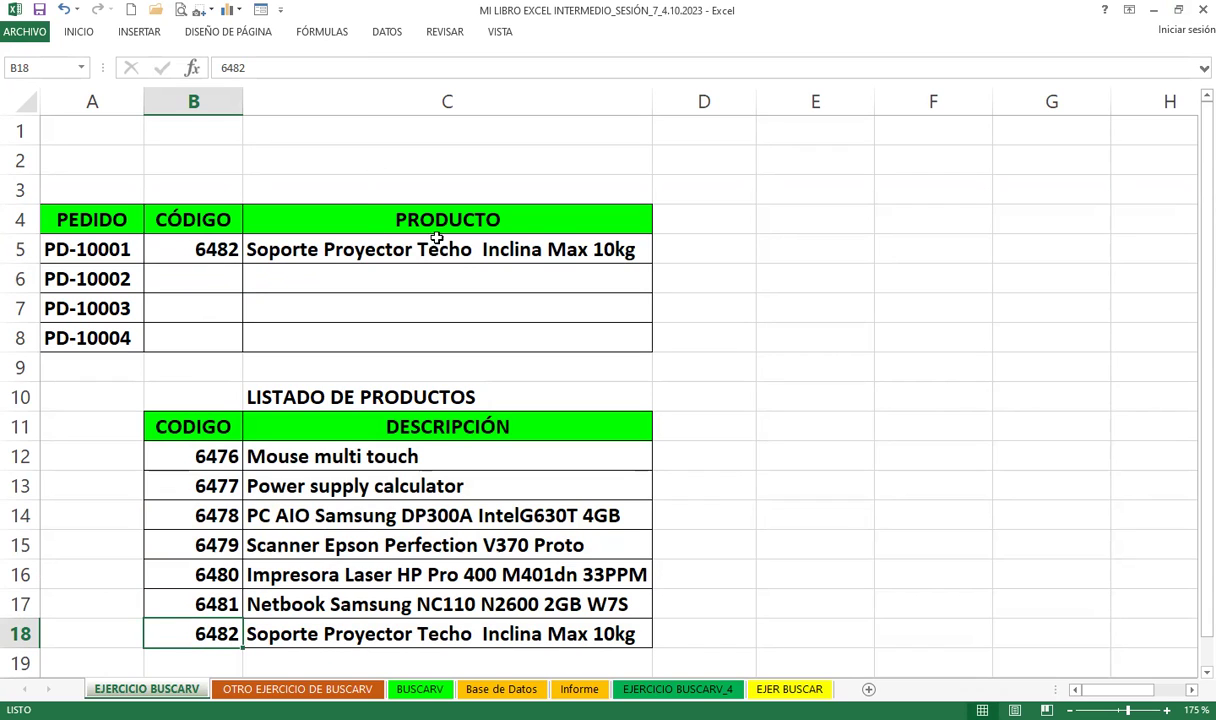
left_click(408, 250)
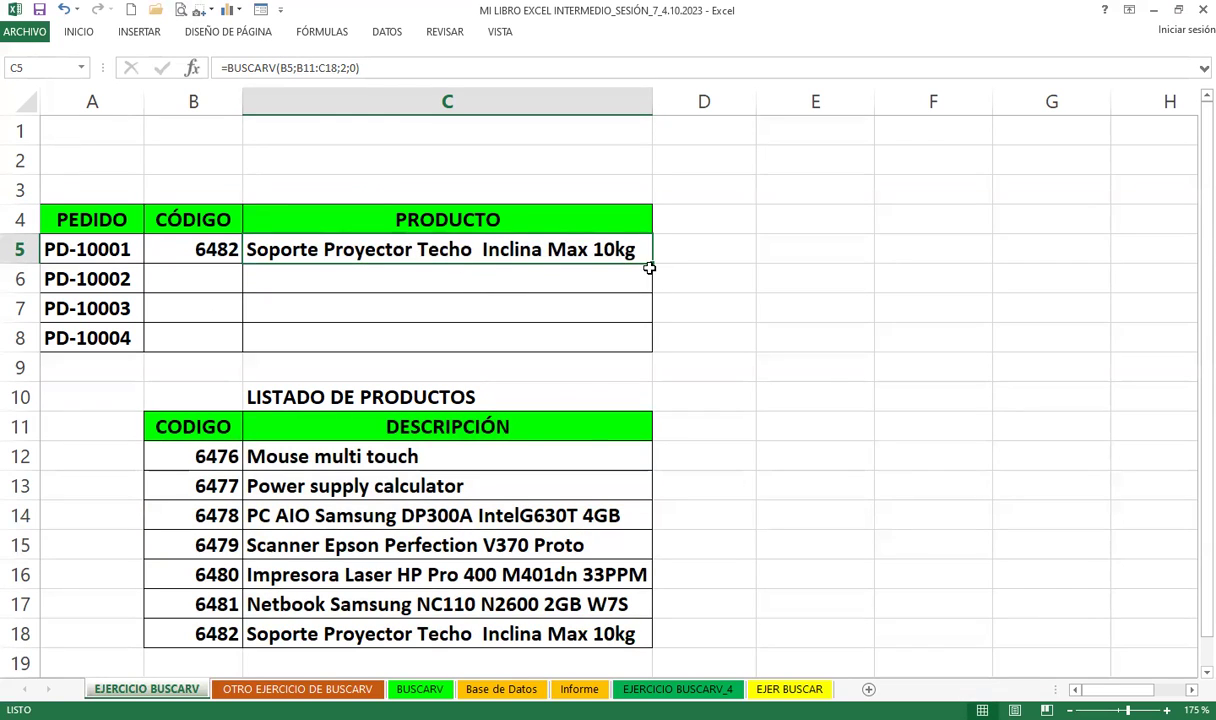
left_click(186, 283)
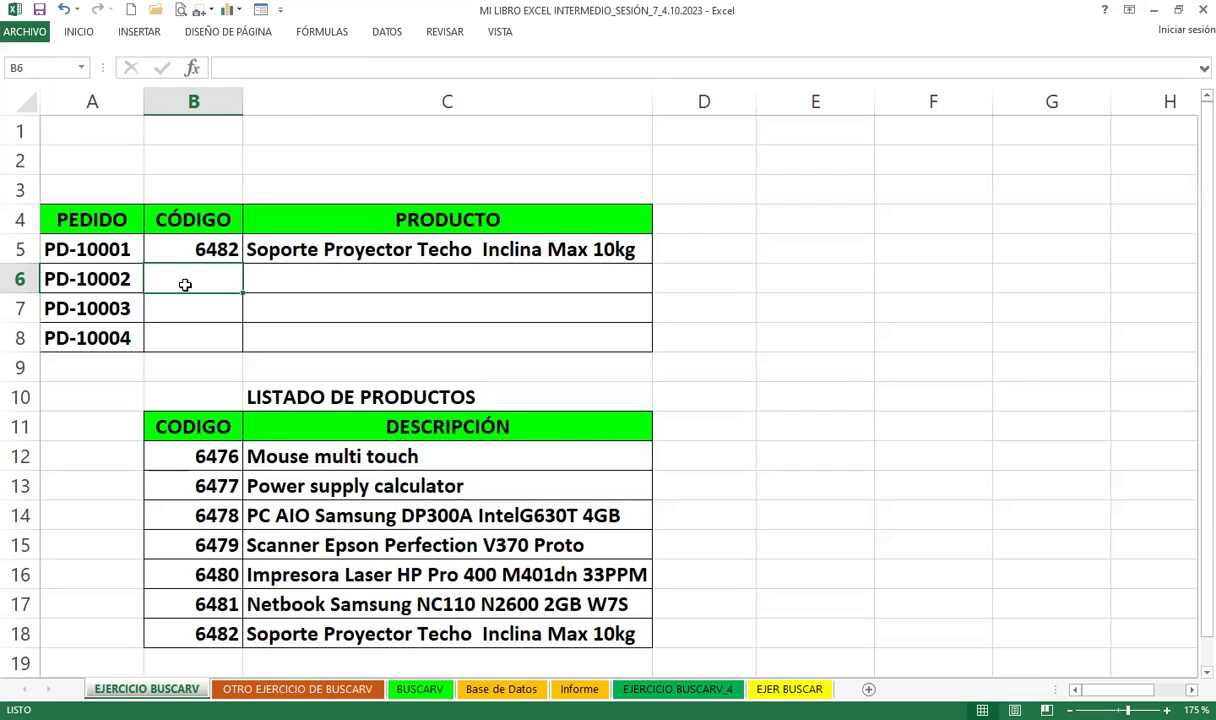
Enter codes 5477, 6479 and 6476 in B6:B8 for orders PD-10002 to PD-10004
type("5477")
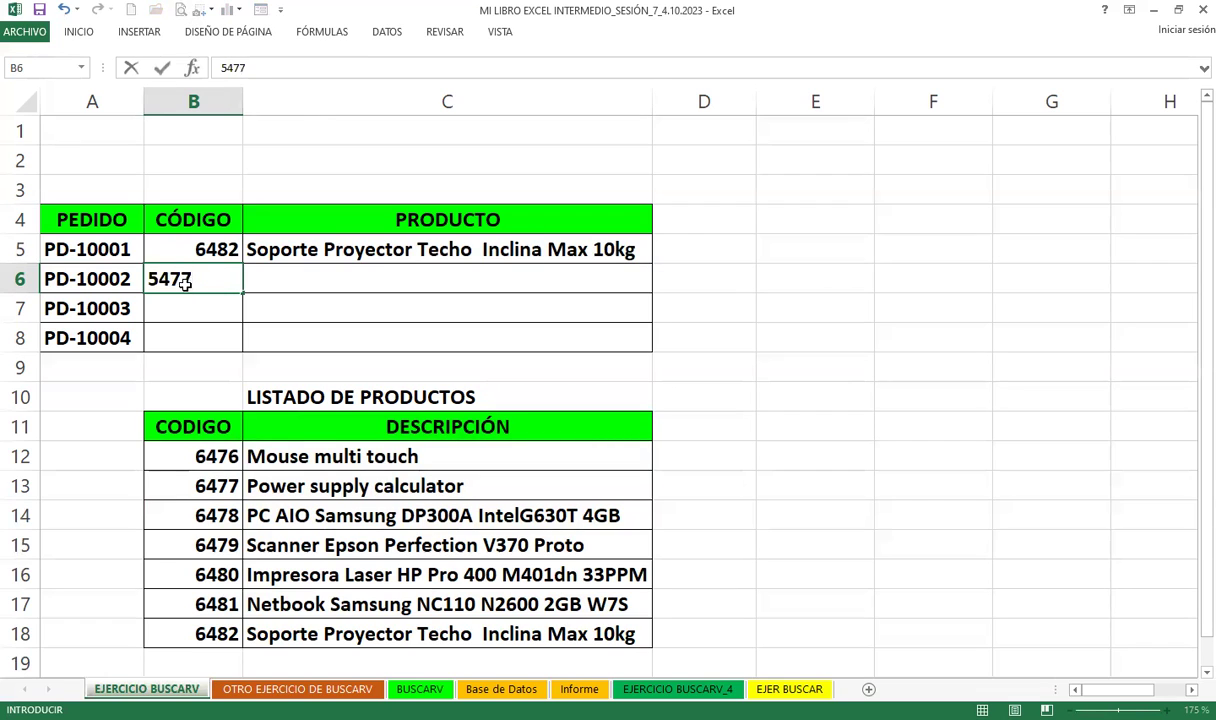
key("Return")
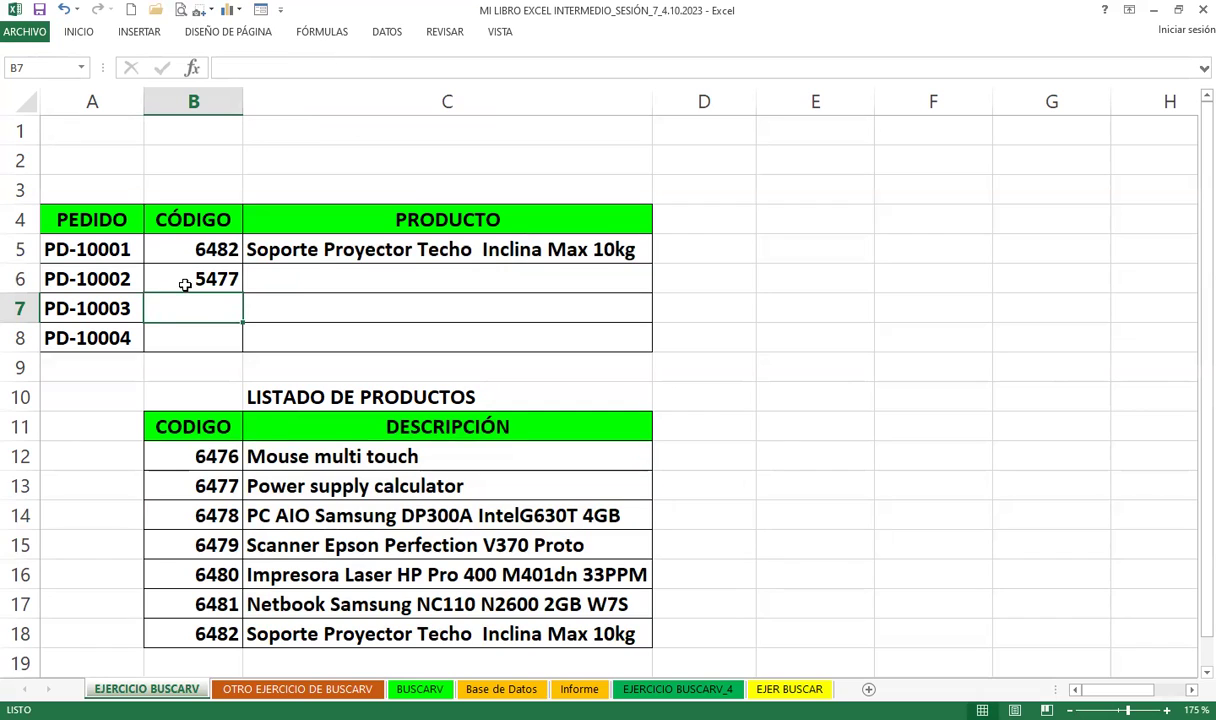
type("6479")
key("Return")
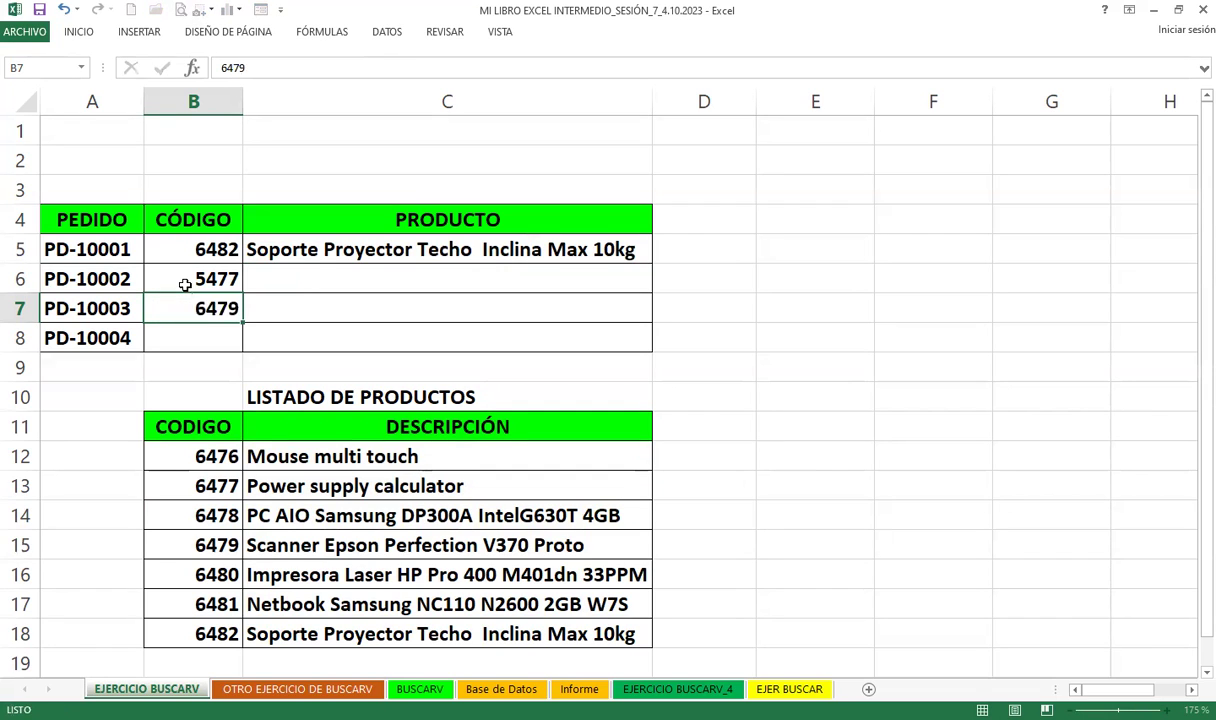
type("6476")
left_click(286, 313)
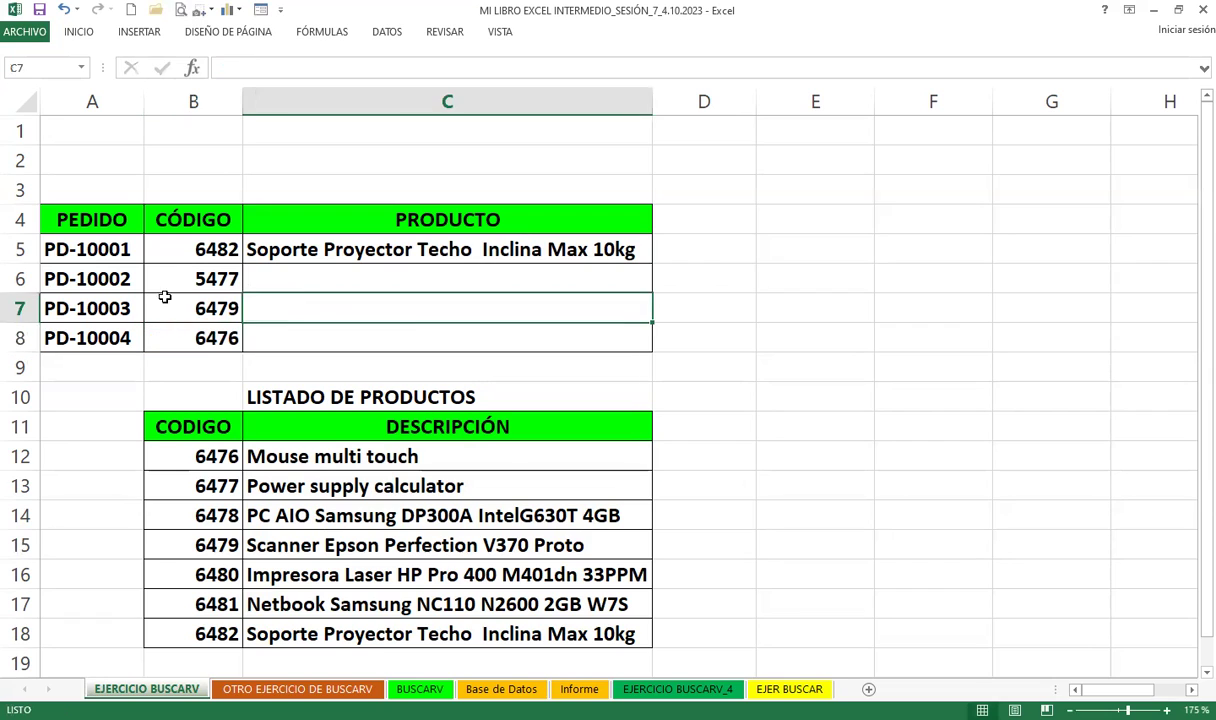
left_click(318, 273)
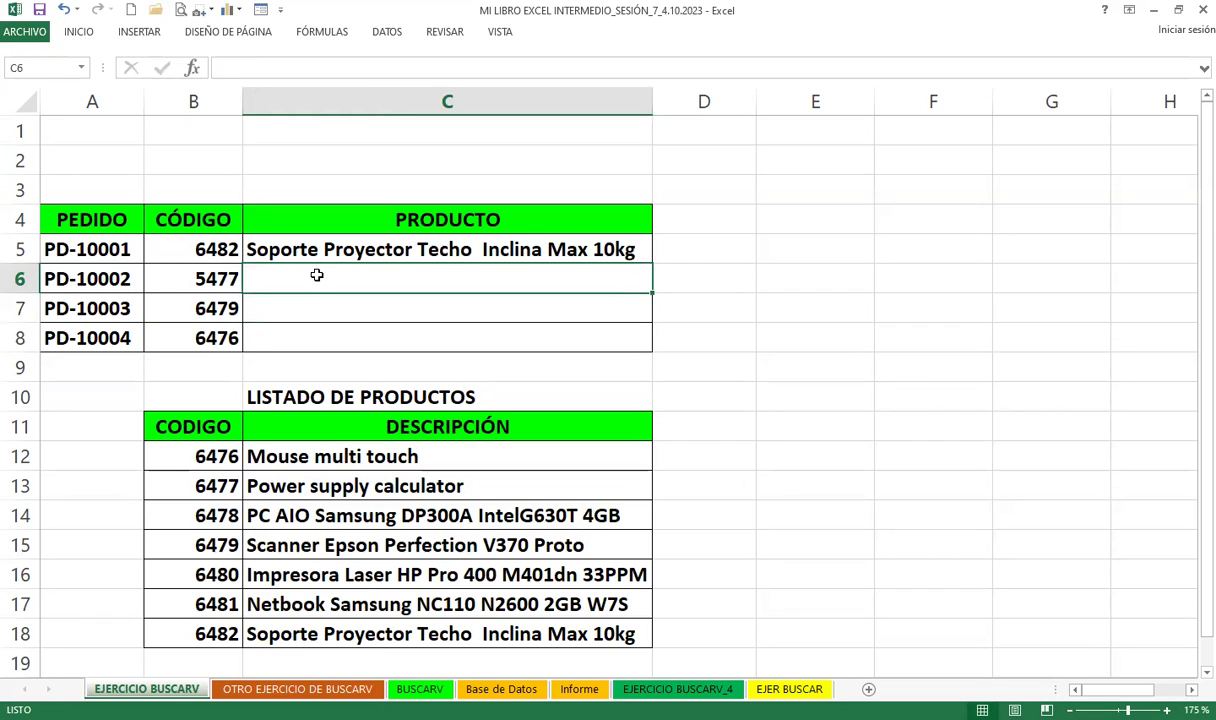
Fill the =BUSCARV(B5;B11:C18;2;0) formula from C5 down to C8
left_click(296, 242)
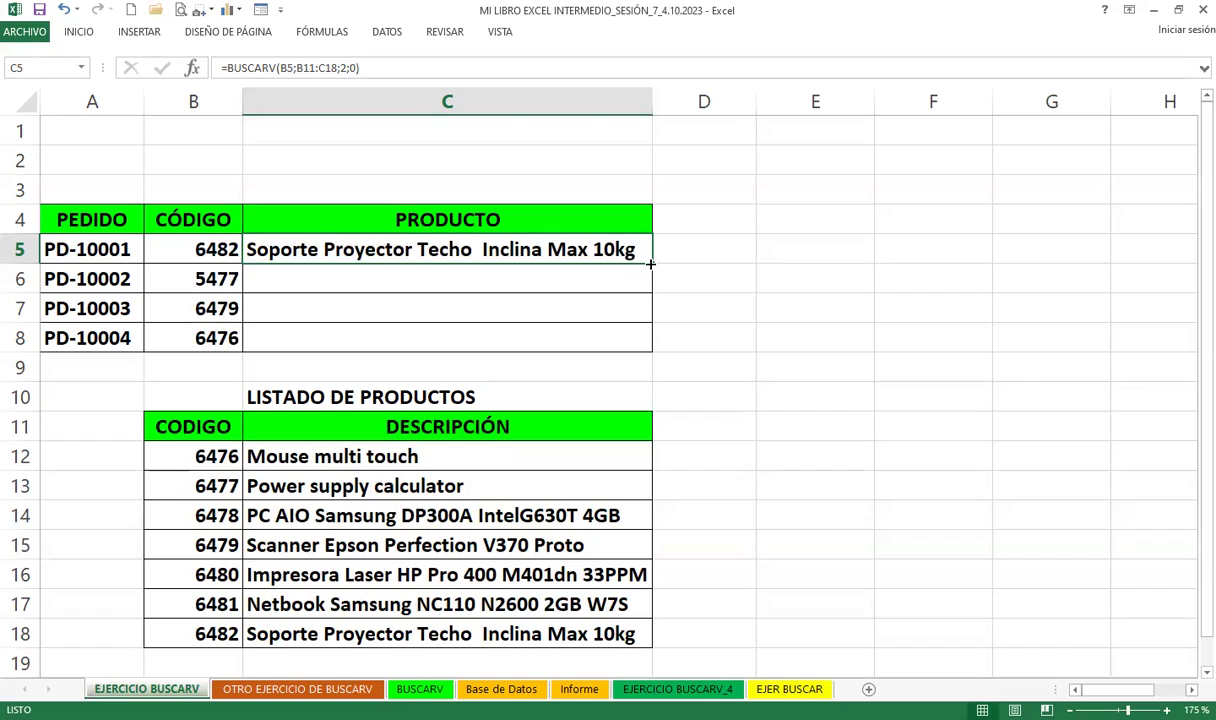
left_click_drag(650, 263, 629, 364)
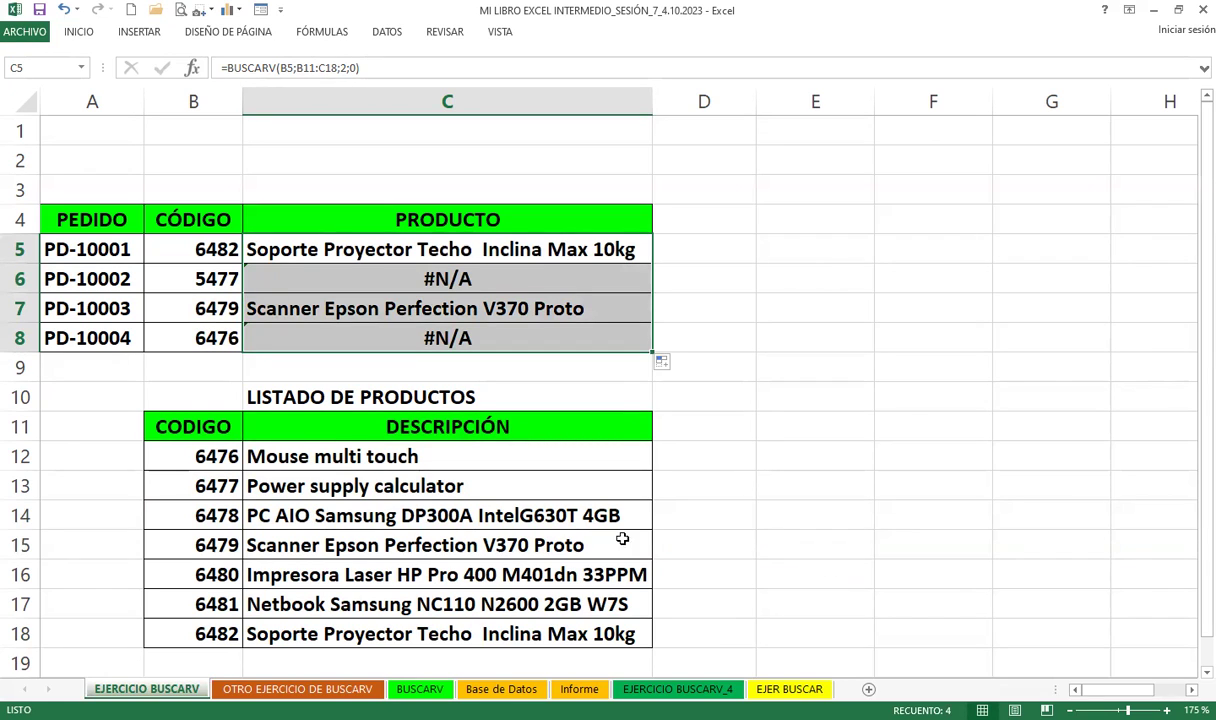
left_click(335, 276)
double_click(434, 276)
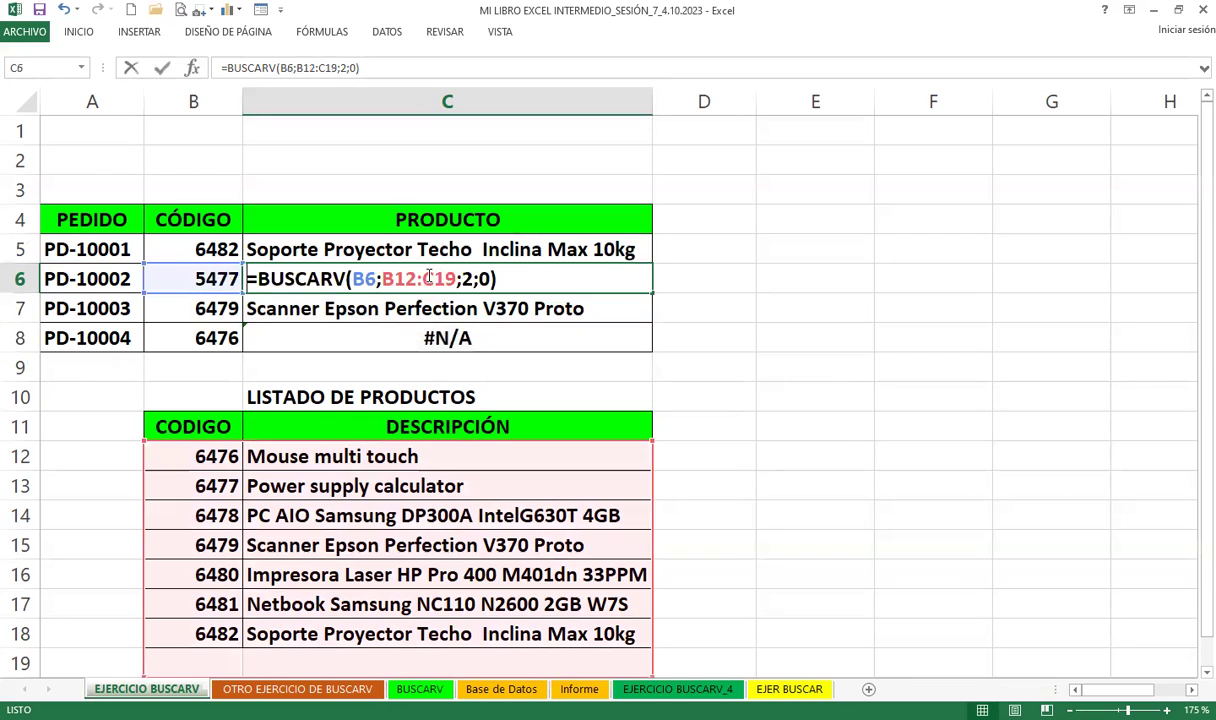
scroll(270, 450, "down", 1)
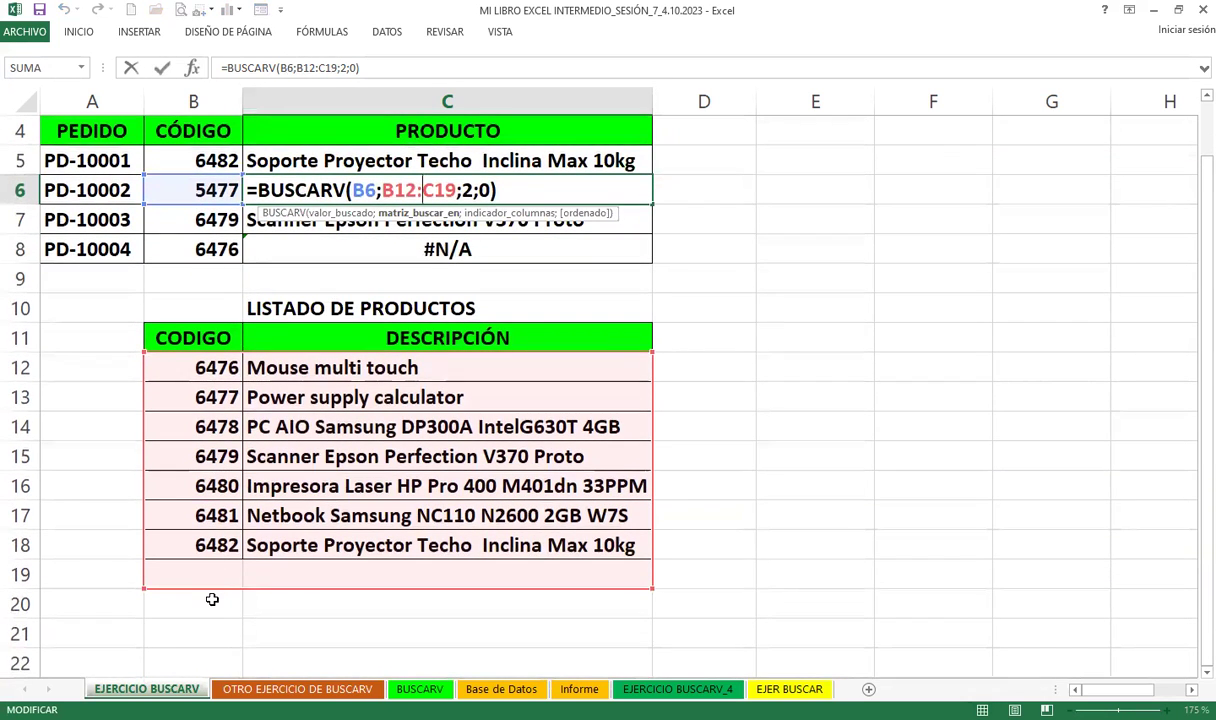
key("Return")
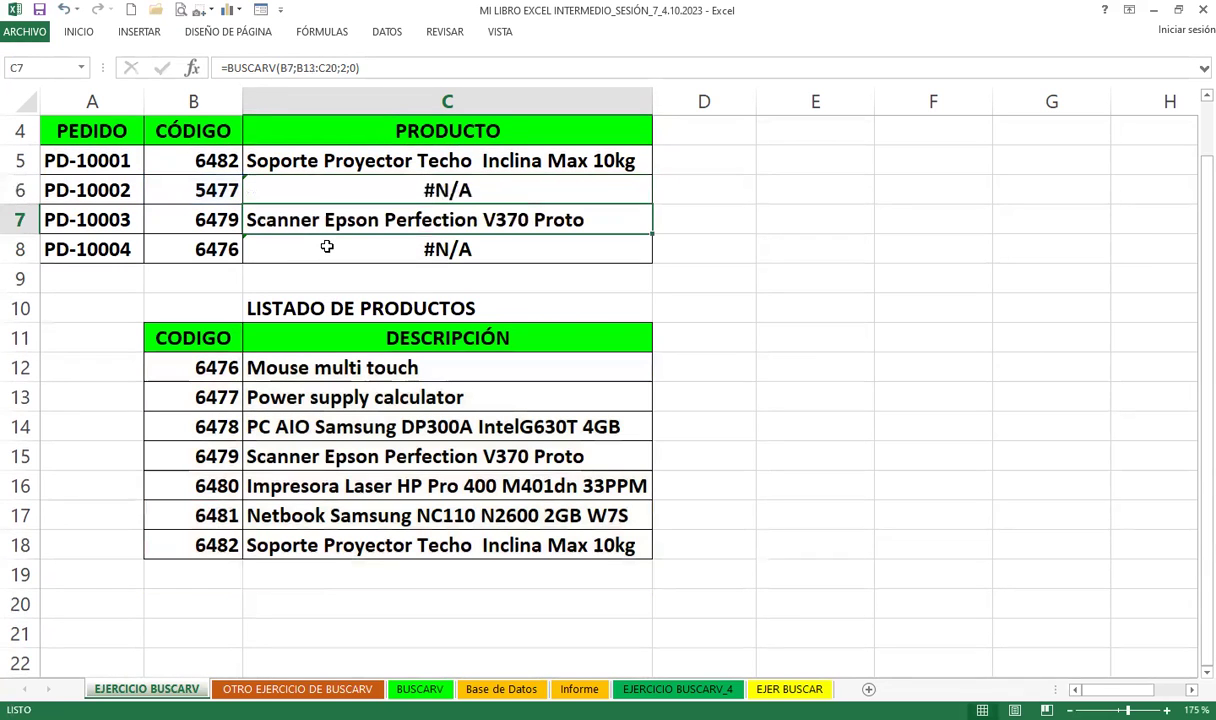
double_click(316, 217)
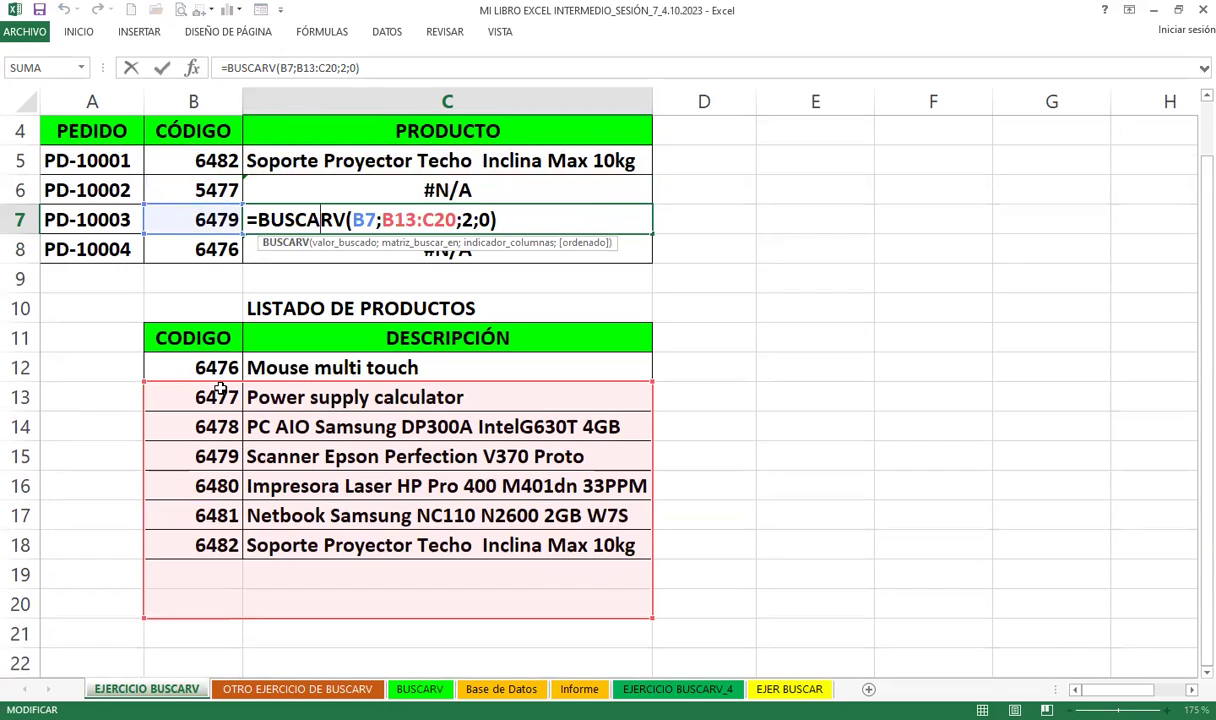
key("Return")
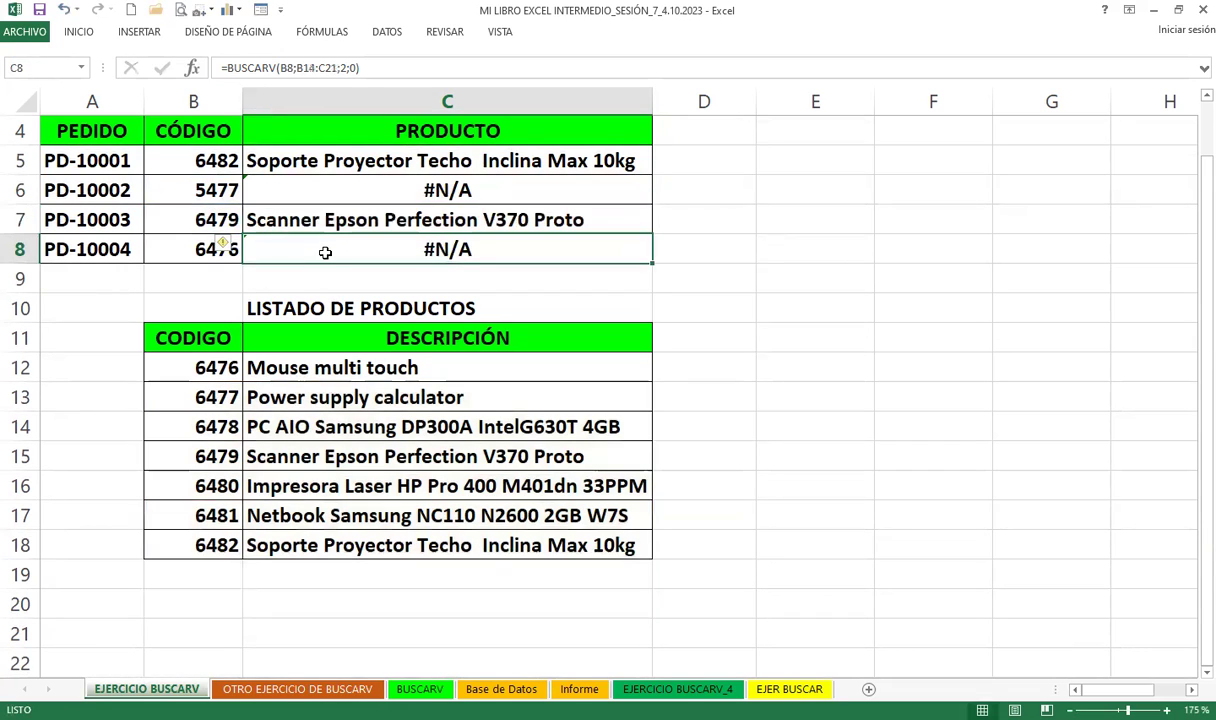
double_click(320, 246)
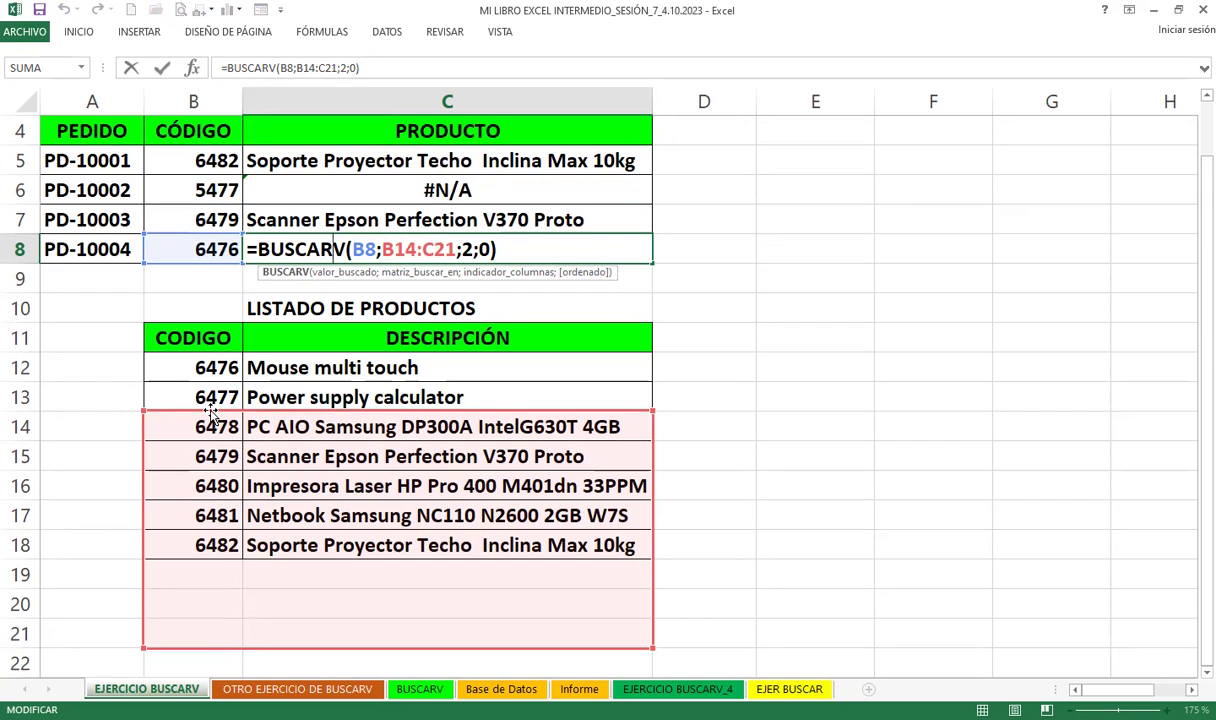
key("Return")
left_click(327, 159)
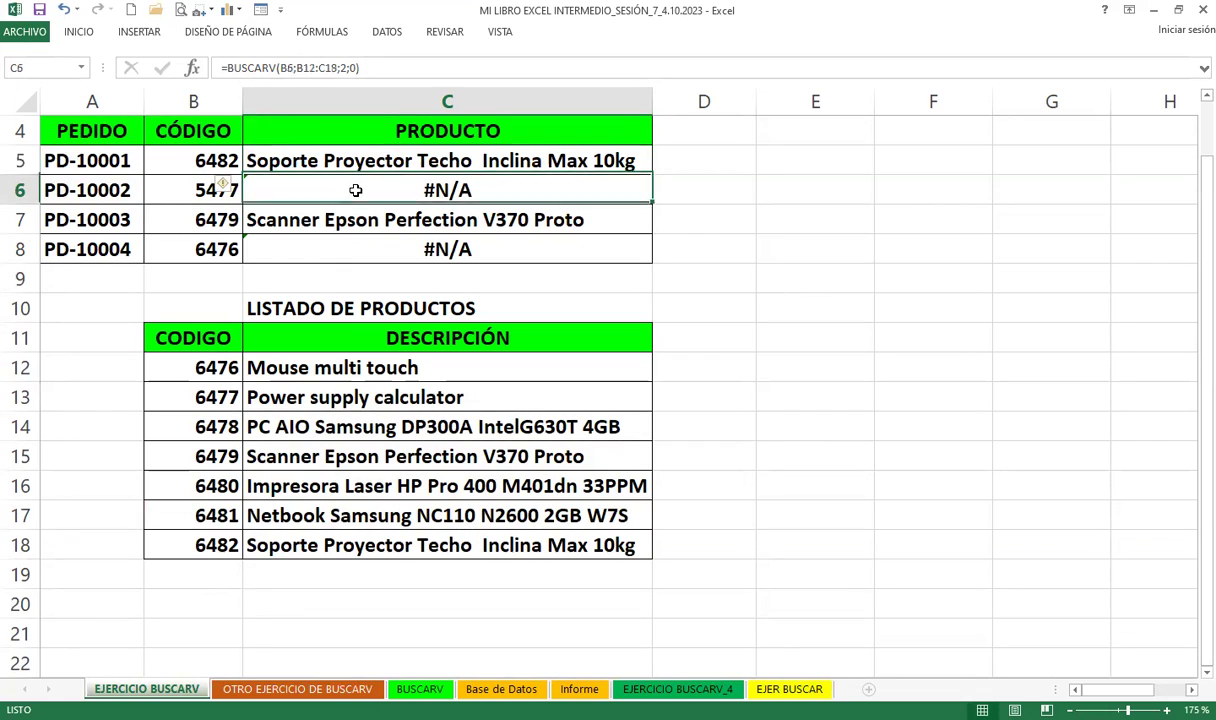
Clear C6:C8 and change C5's table range to the absolute reference $B$11:$C$18
left_click_drag(379, 186, 364, 240)
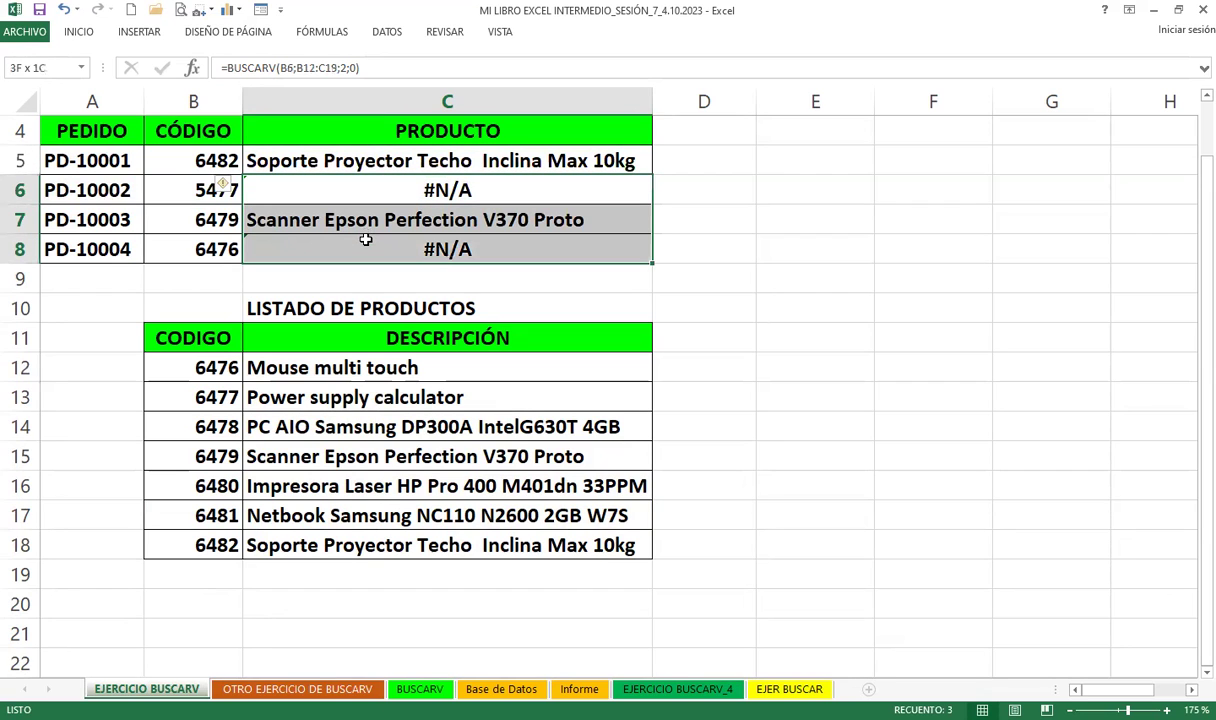
key("Delete")
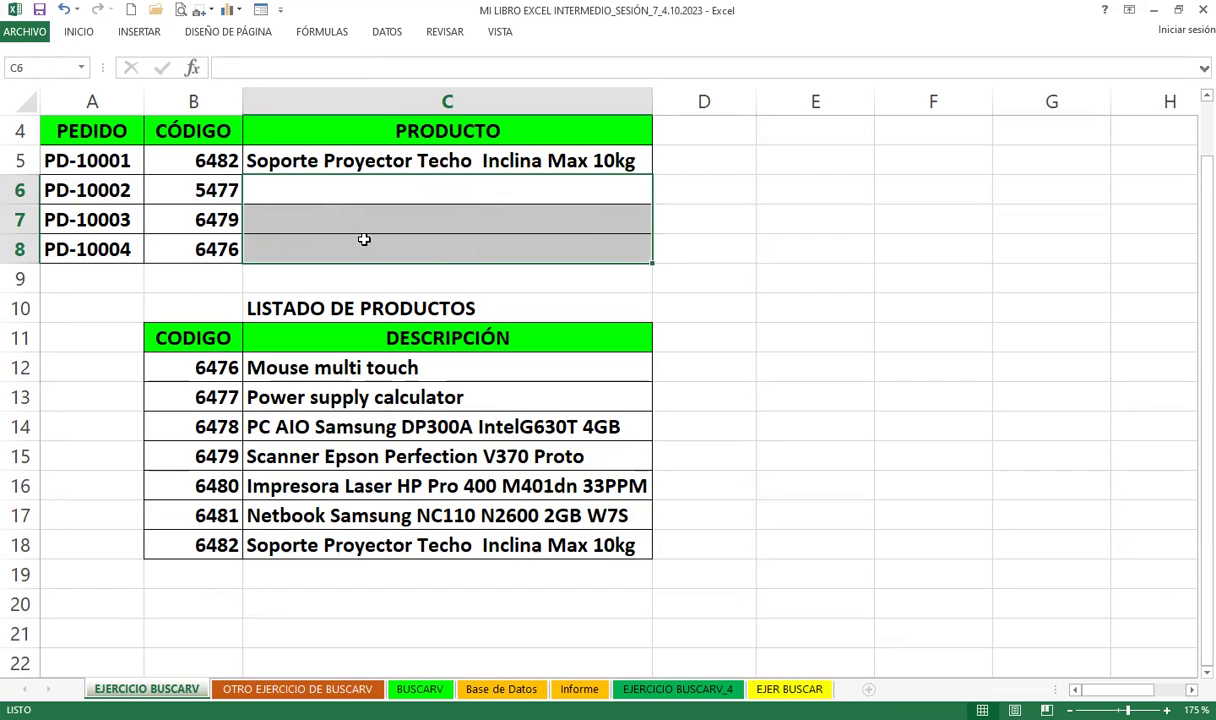
left_click(352, 160)
double_click(356, 160)
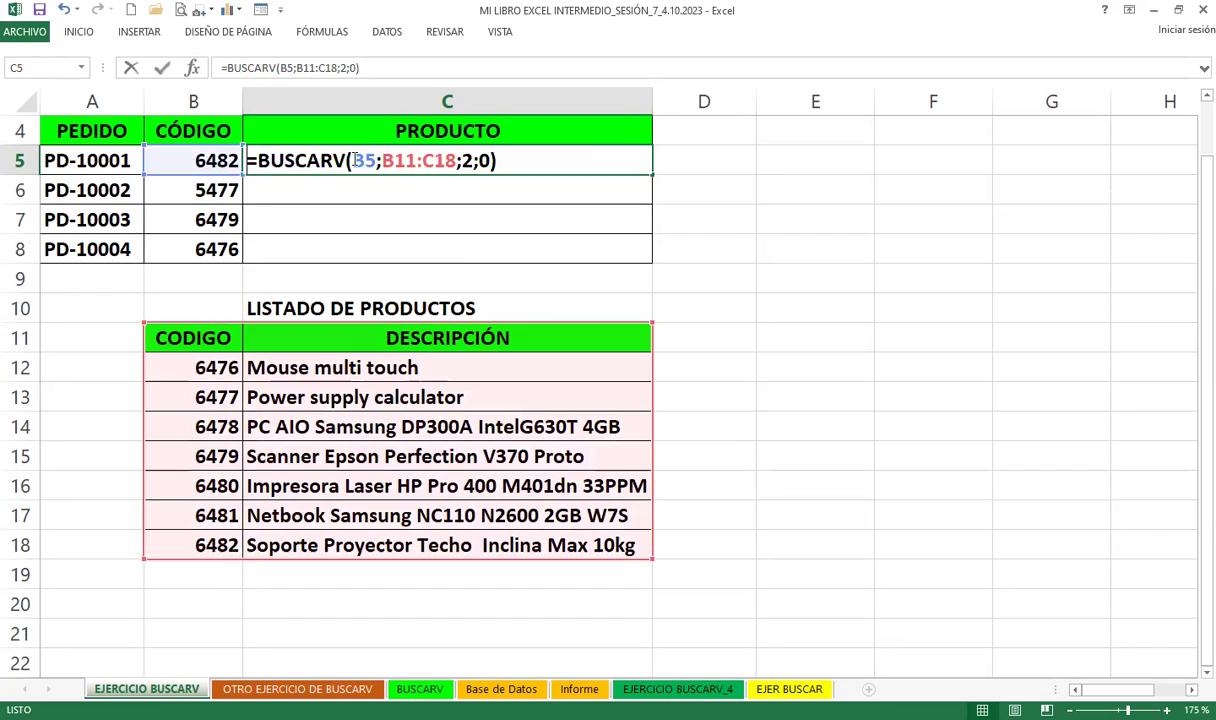
left_click_drag(381, 160, 455, 163)
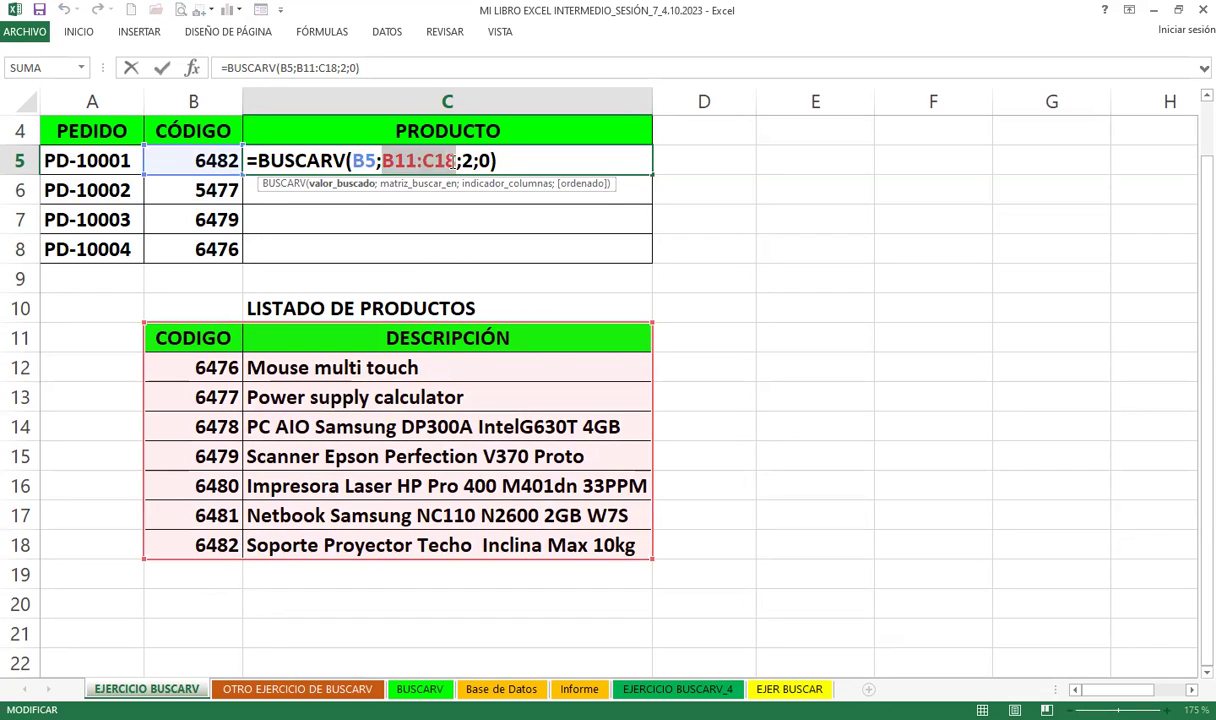
key("F4")
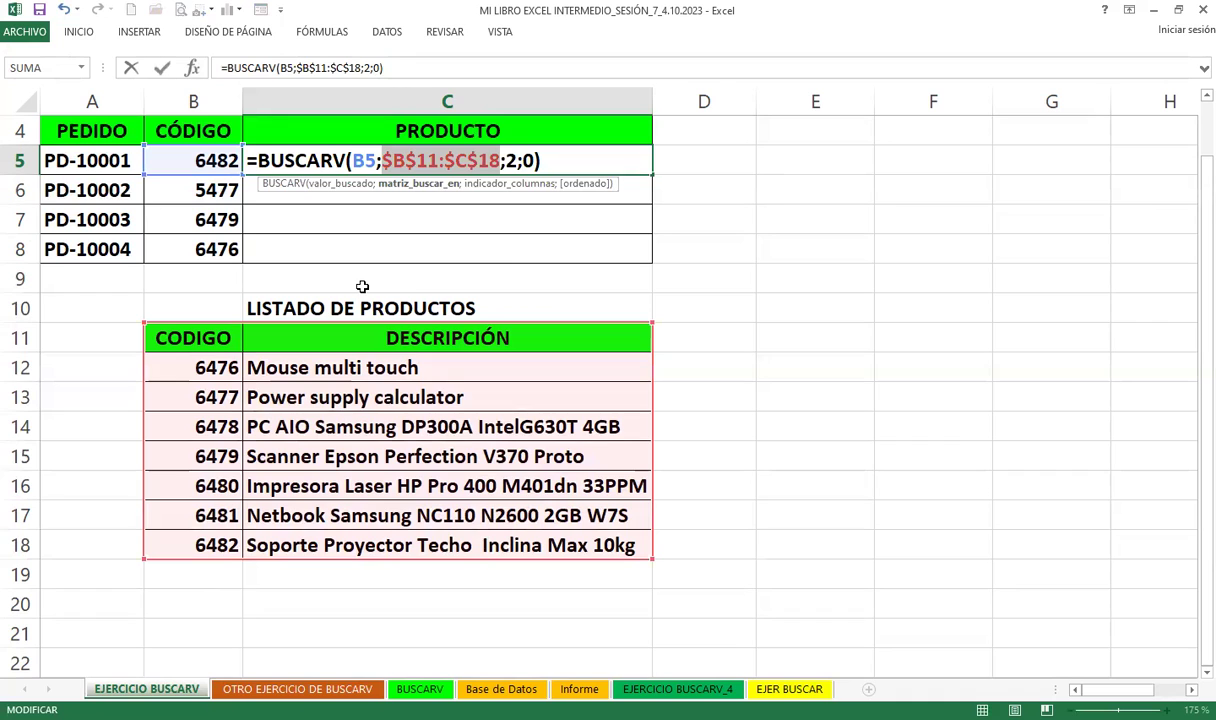
key("ctrl+Return")
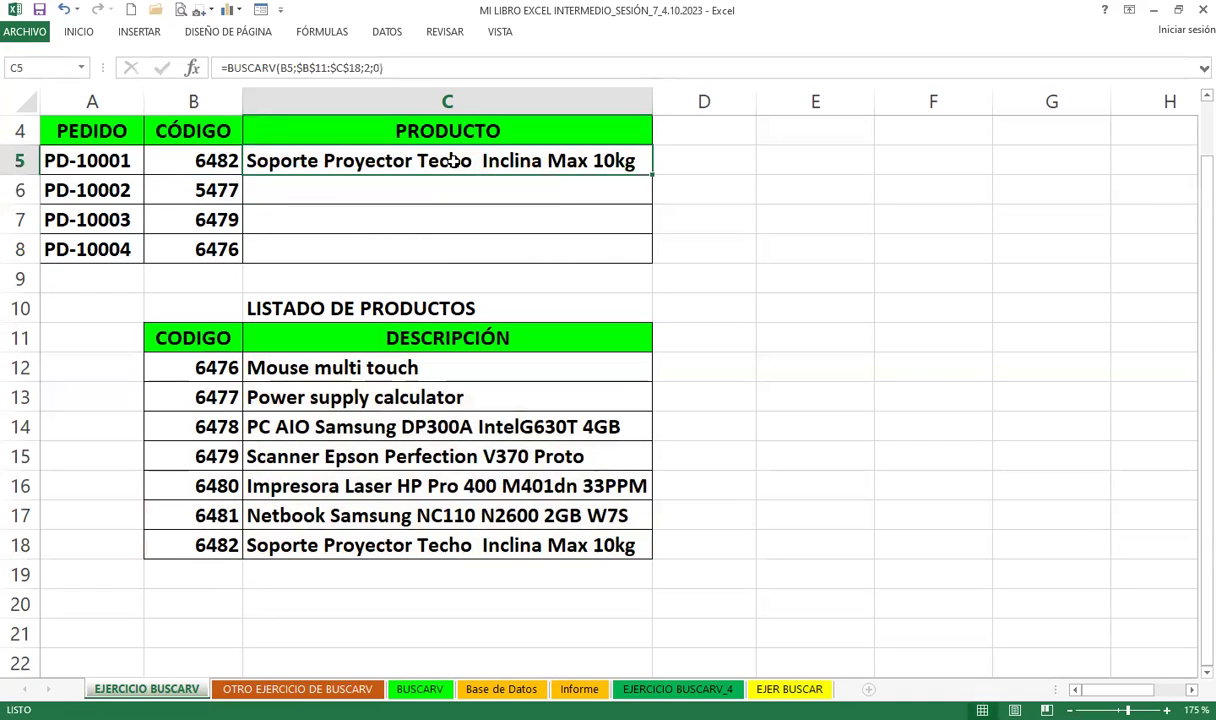
left_click_drag(652, 175, 652, 264)
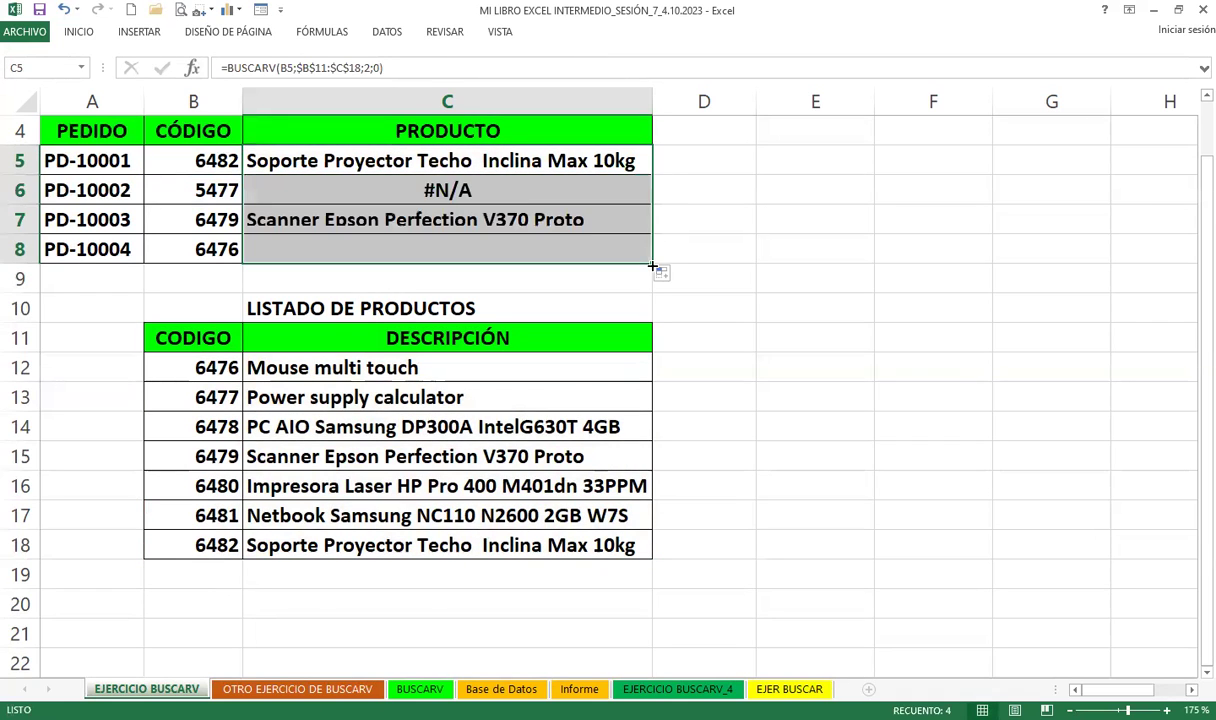
left_click(188, 199)
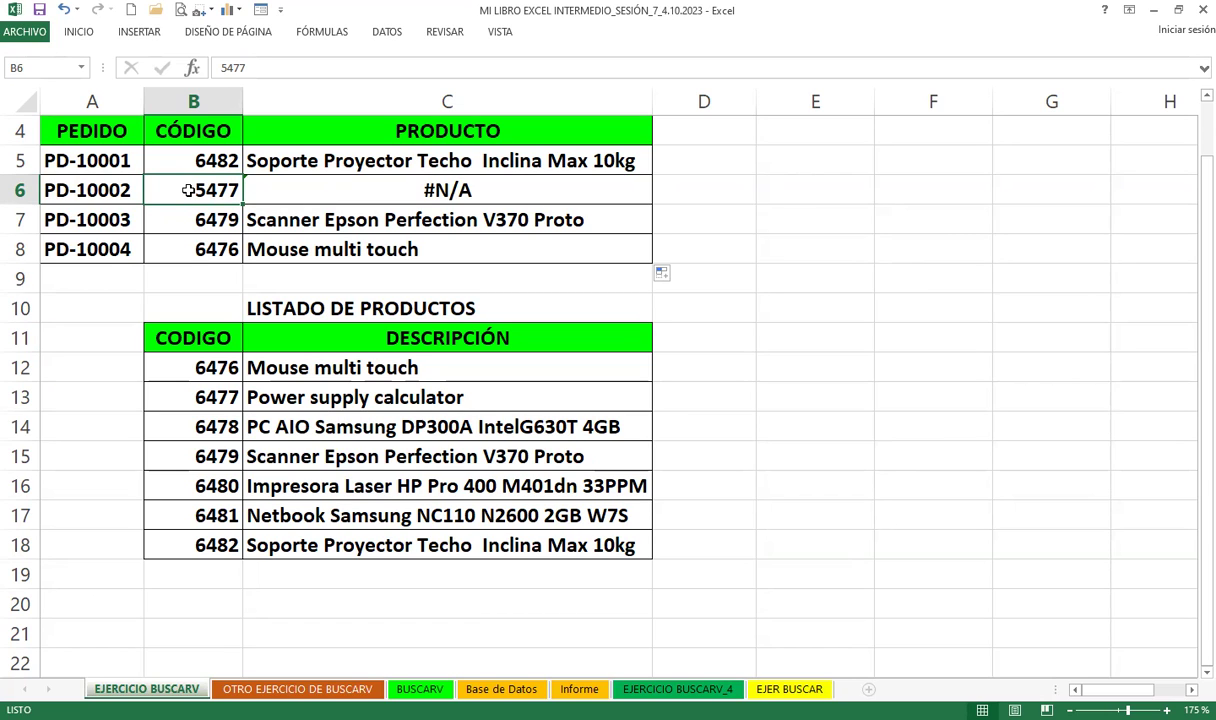
left_click(281, 209)
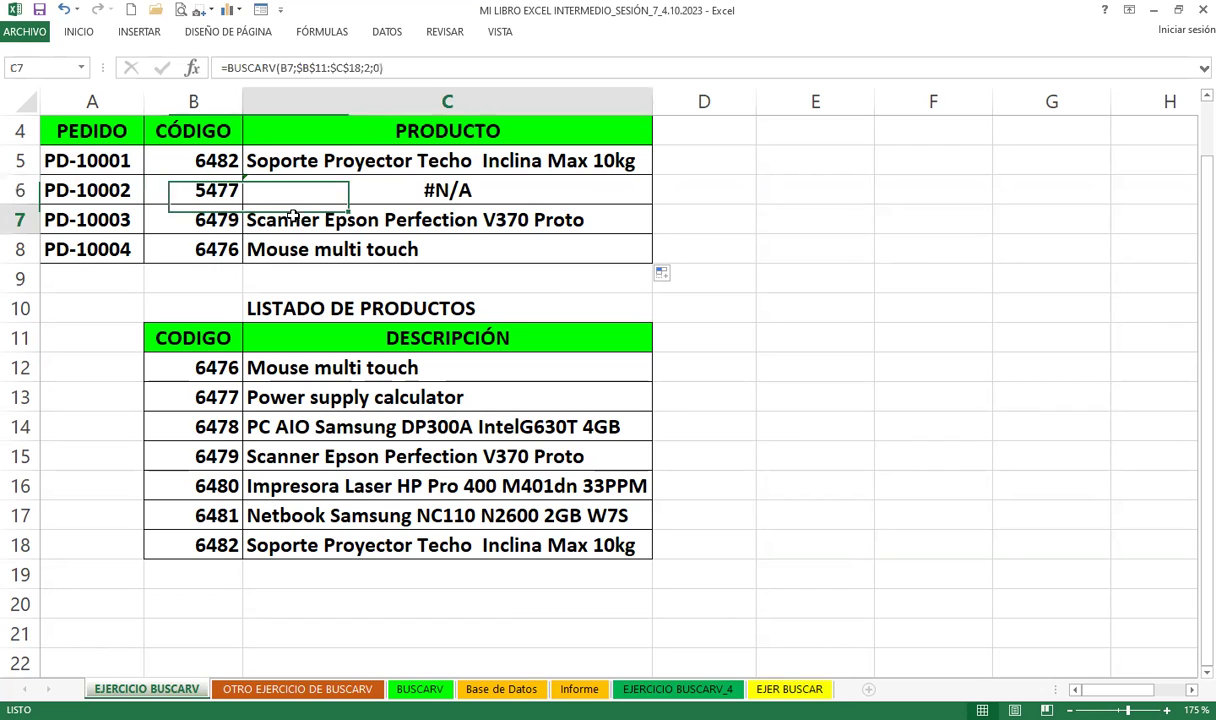
left_click(282, 246)
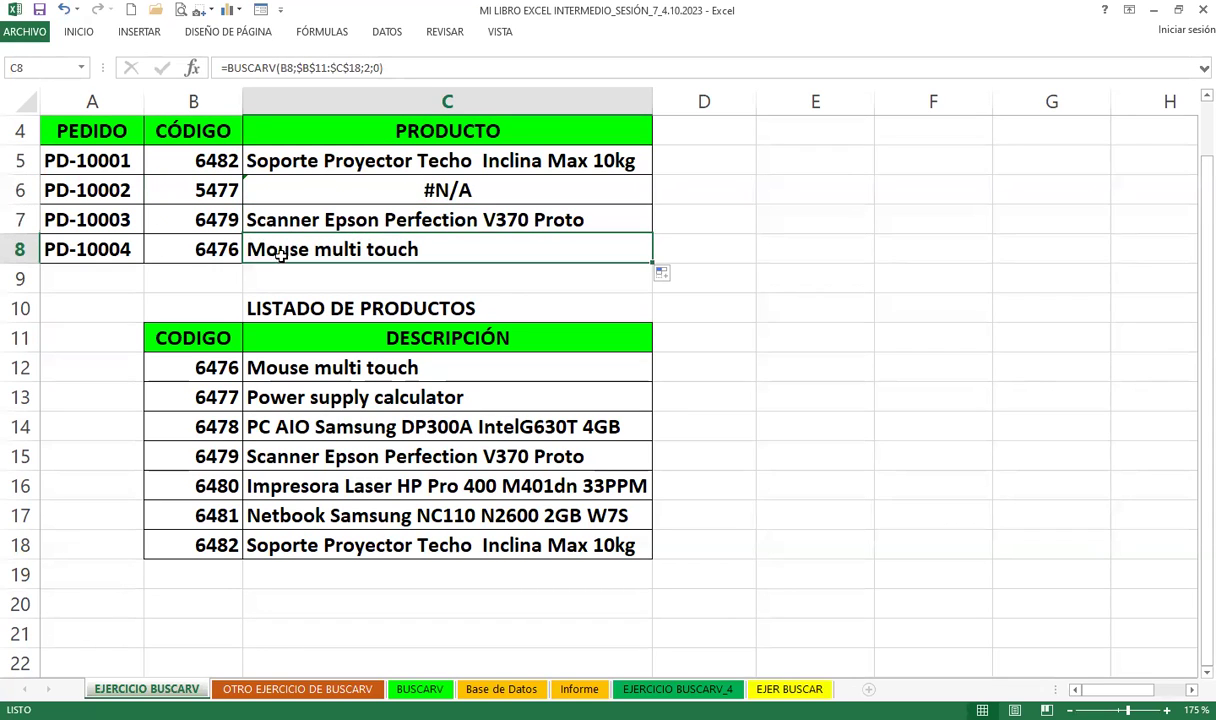
left_click(178, 246)
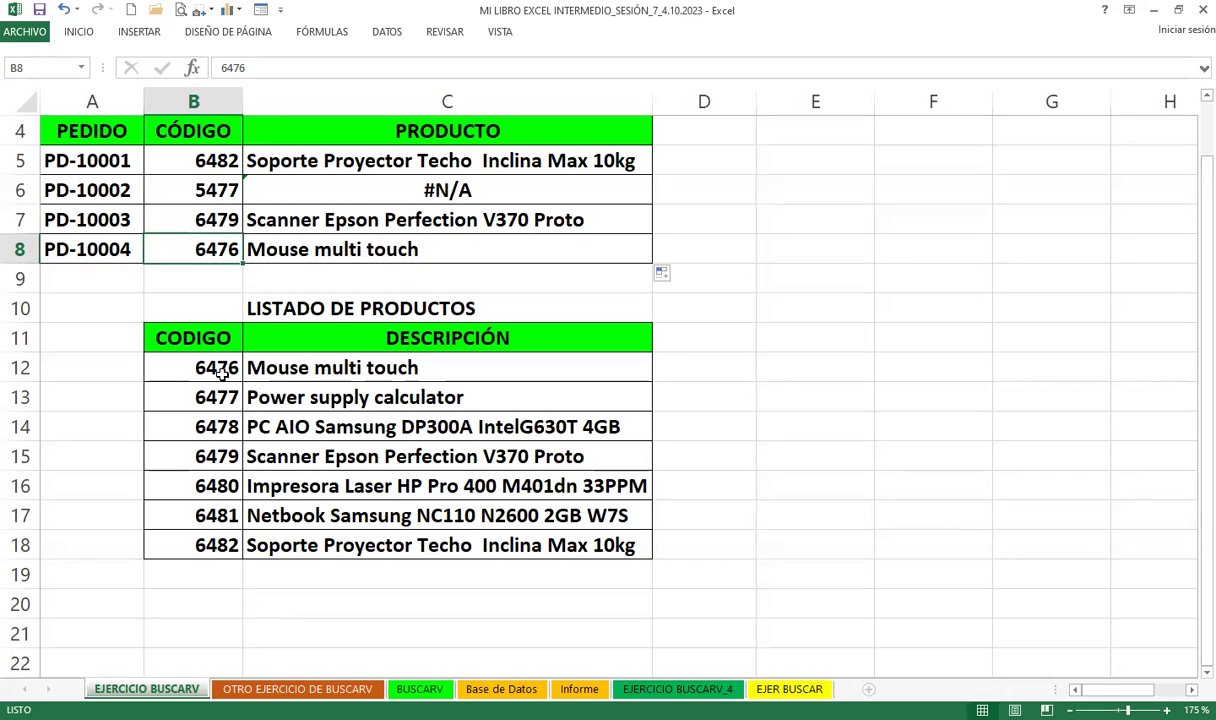
left_click(272, 369)
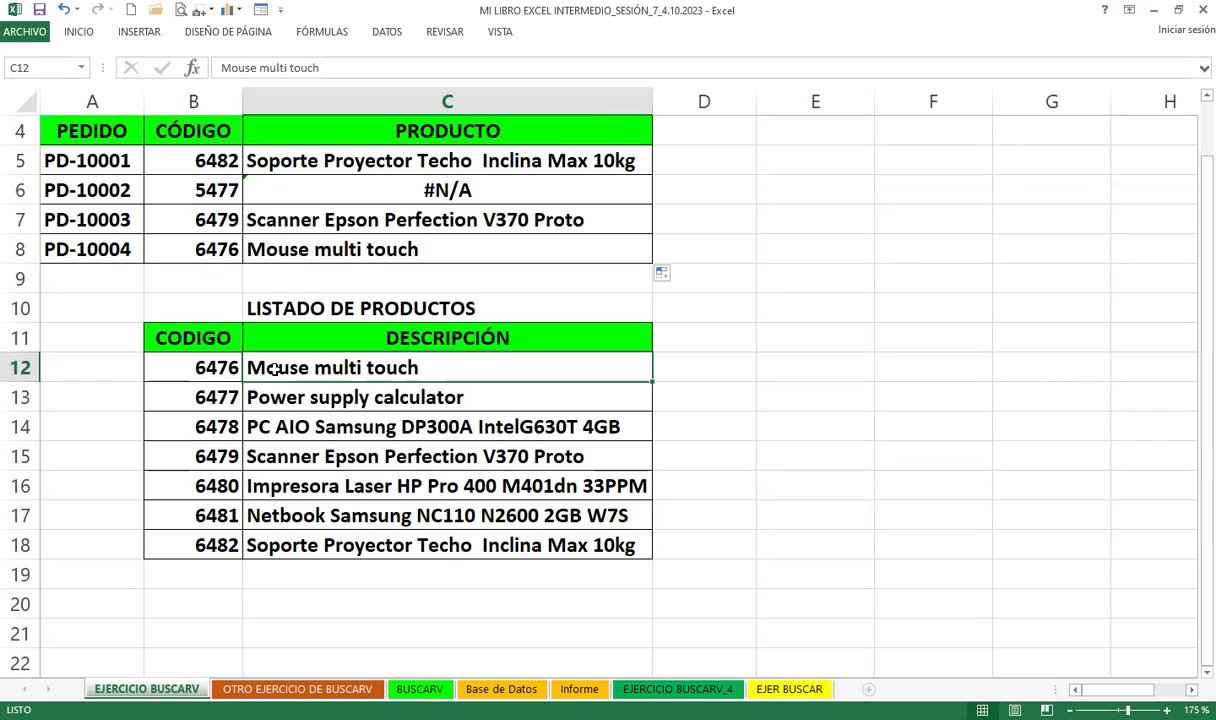
left_click(198, 199)
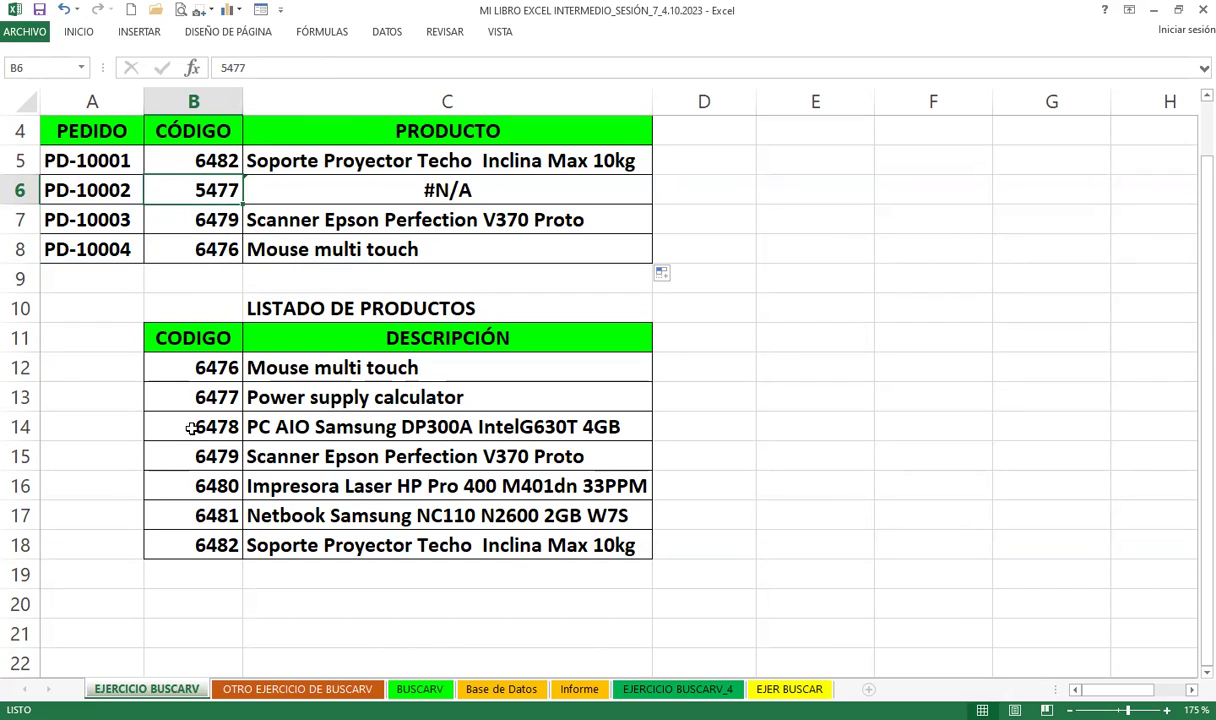
scroll(190, 430, "down", 5)
scroll(190, 430, "up", 2)
scroll(193, 429, "up", 4)
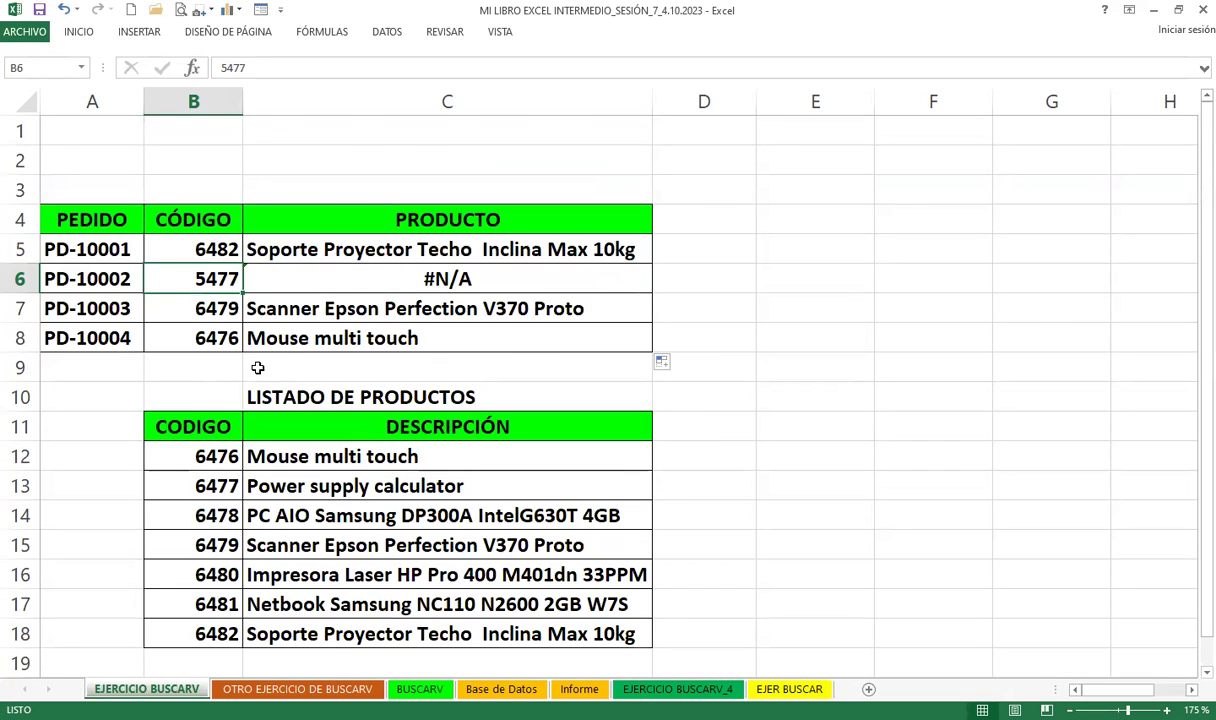
scroll(258, 364, "down", 2)
scroll(290, 340, "up", 2)
left_click(280, 332)
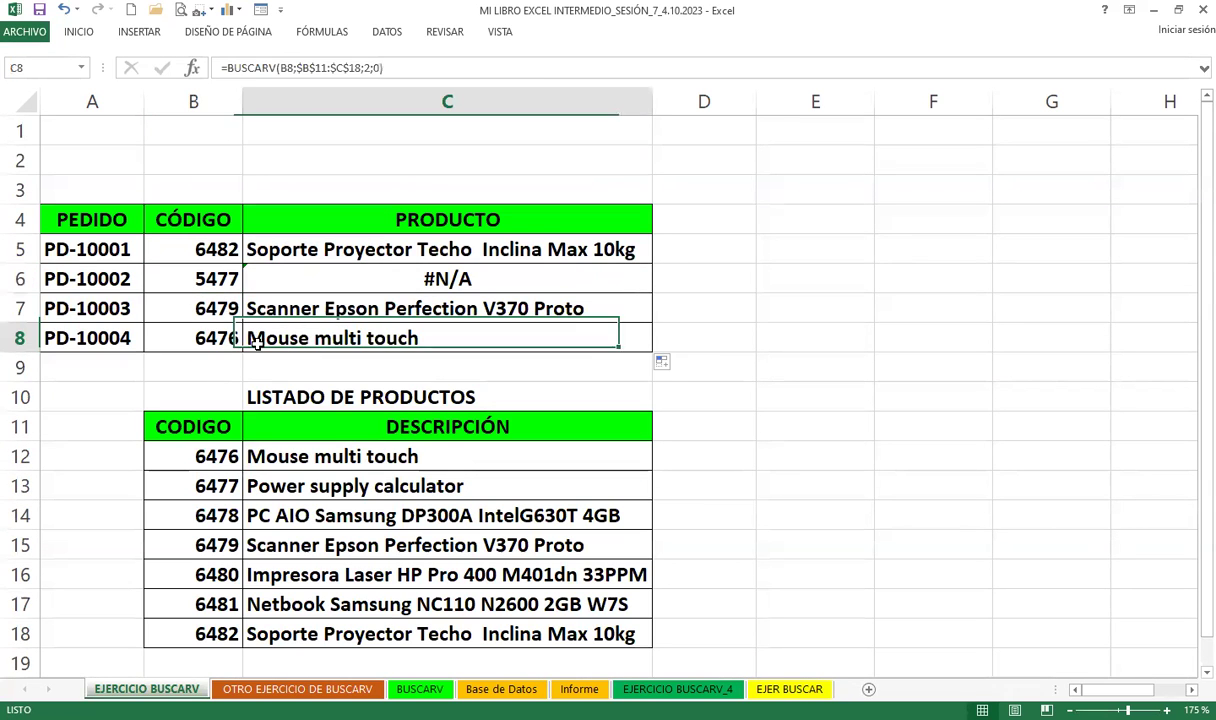
left_click(174, 328)
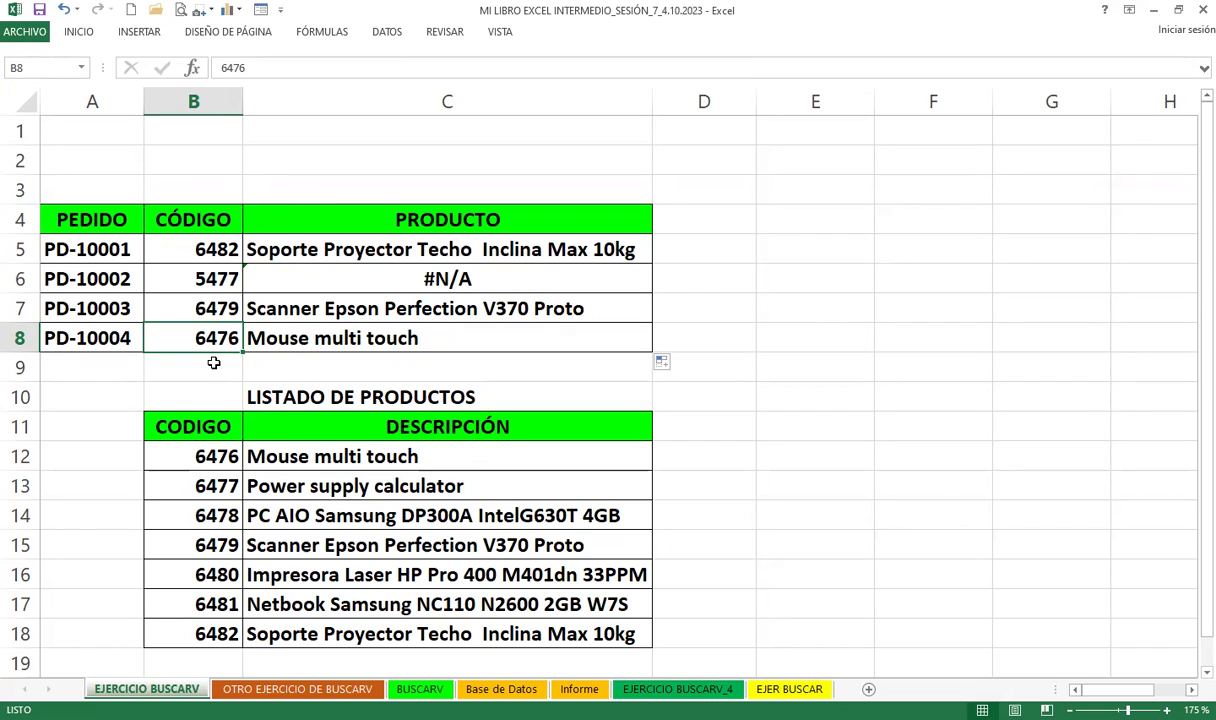
left_click(338, 345)
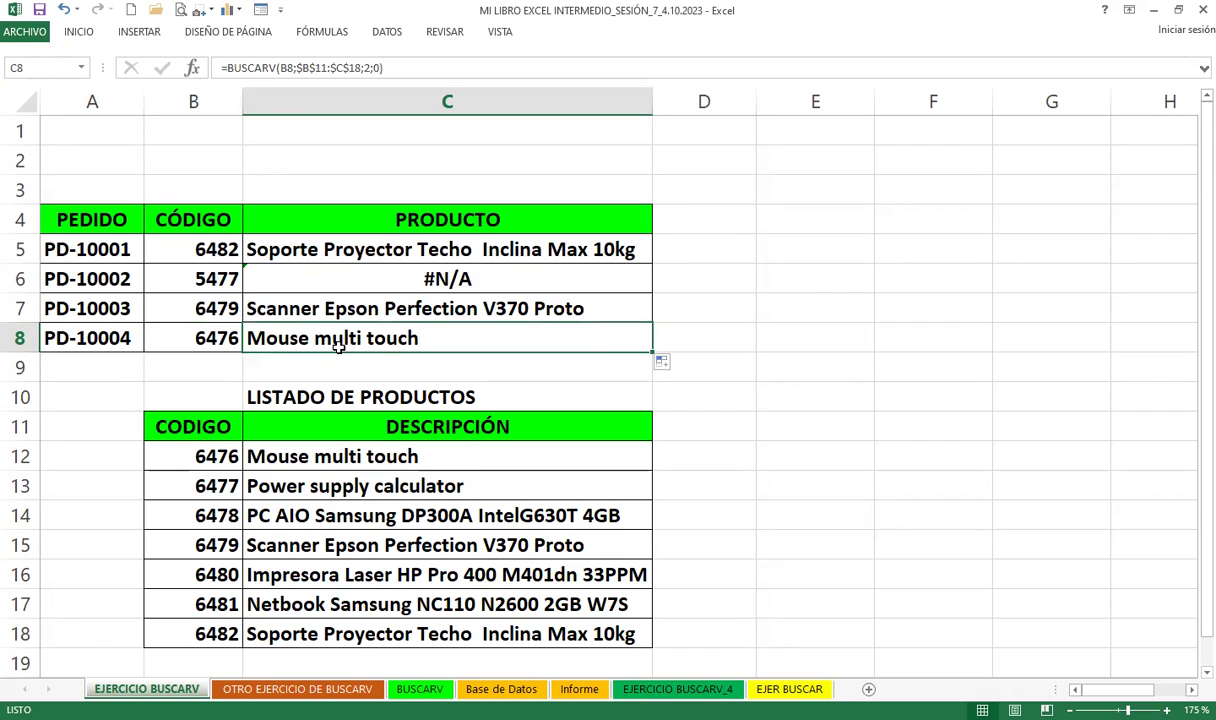
left_click(199, 267)
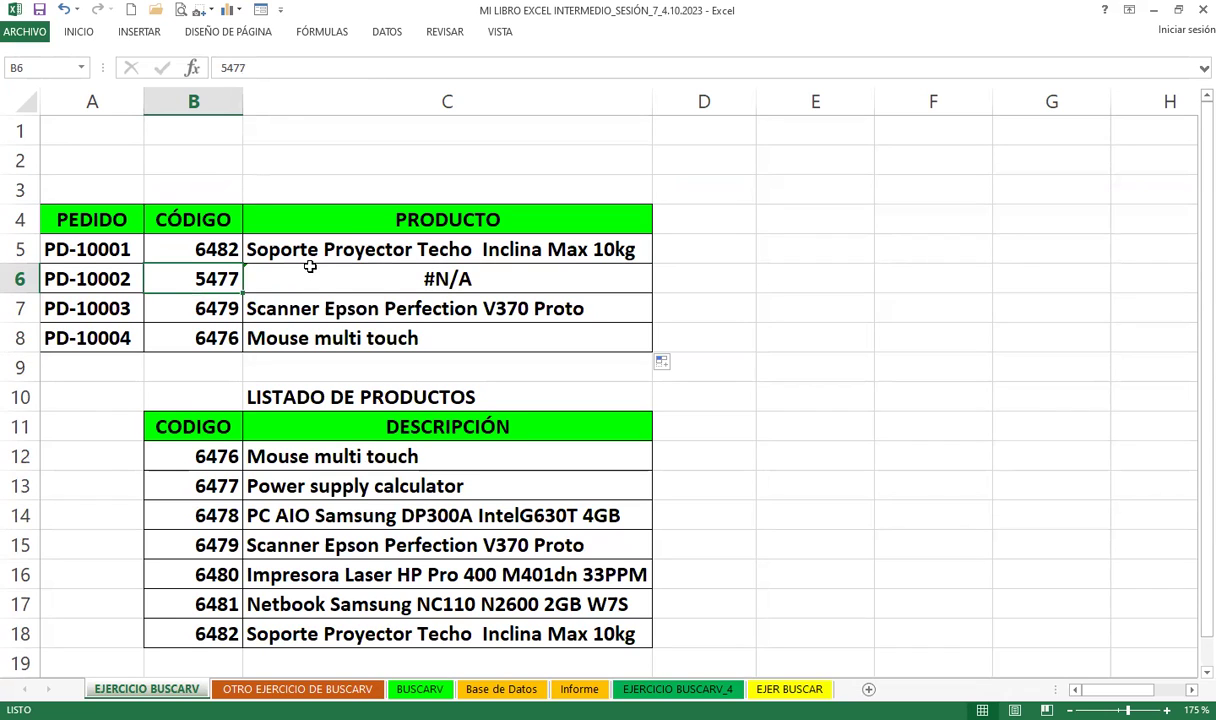
Change B6's code from 5477 to 6477 so C6 returns Power supply calculator
double_click(205, 276)
key("BackSpace")
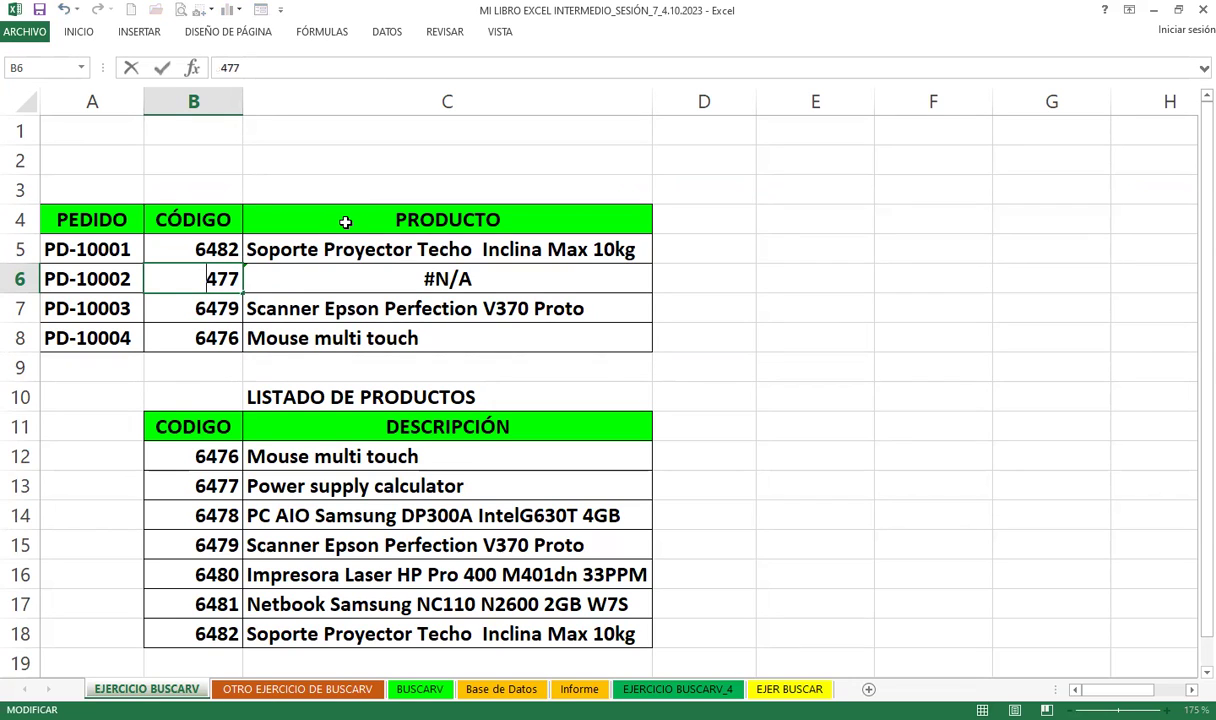
type("6")
key("Return")
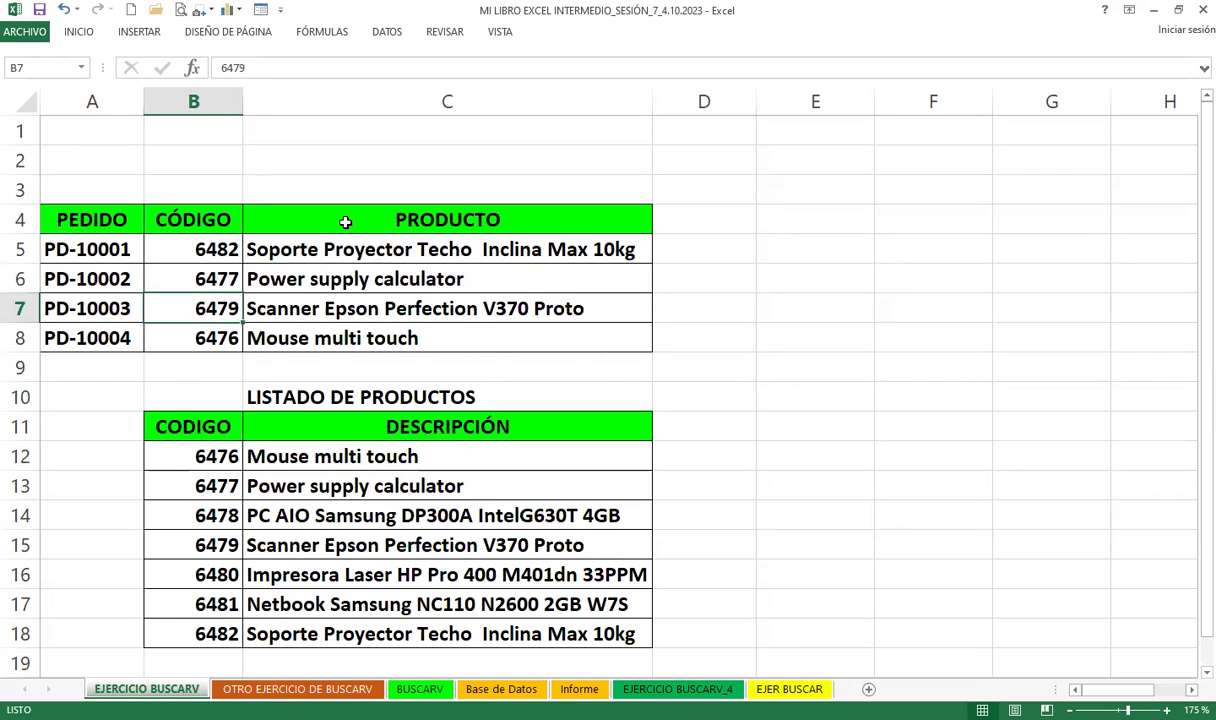
left_click(499, 277)
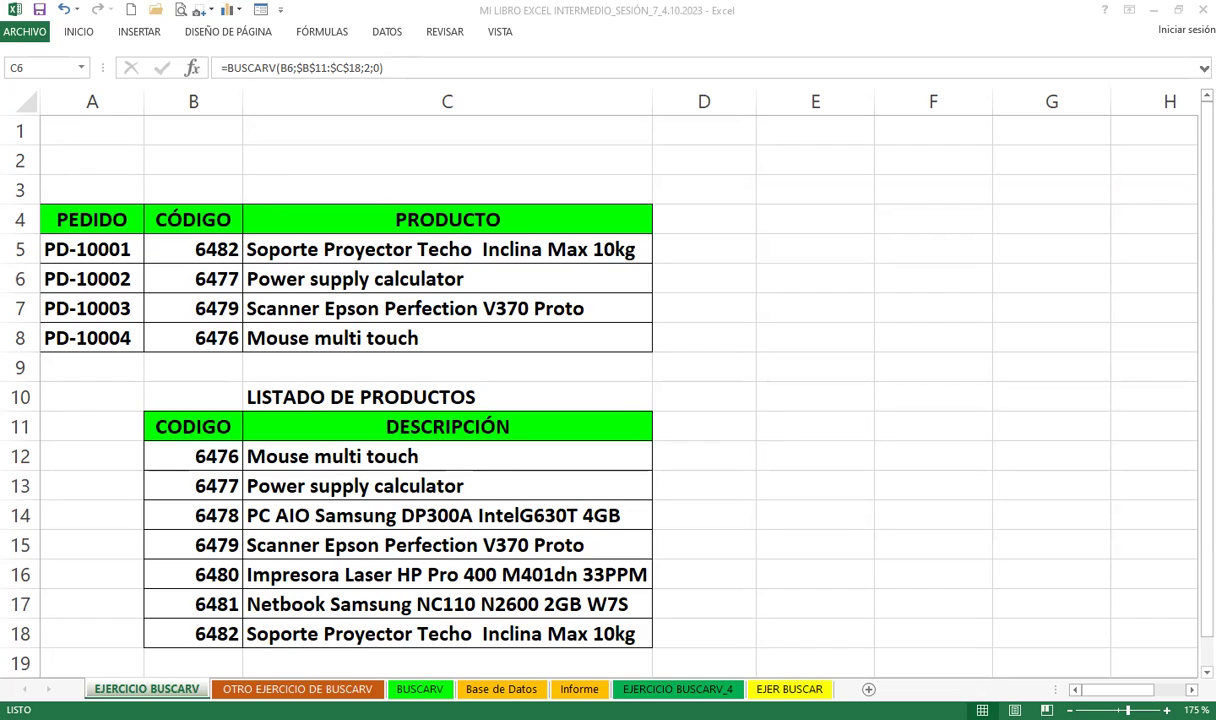
Delete the final 0 in C5's formula so it reads =BUSCARV(B5;$B$11:$C$18;2;)
left_click(447, 255)
double_click(447, 255)
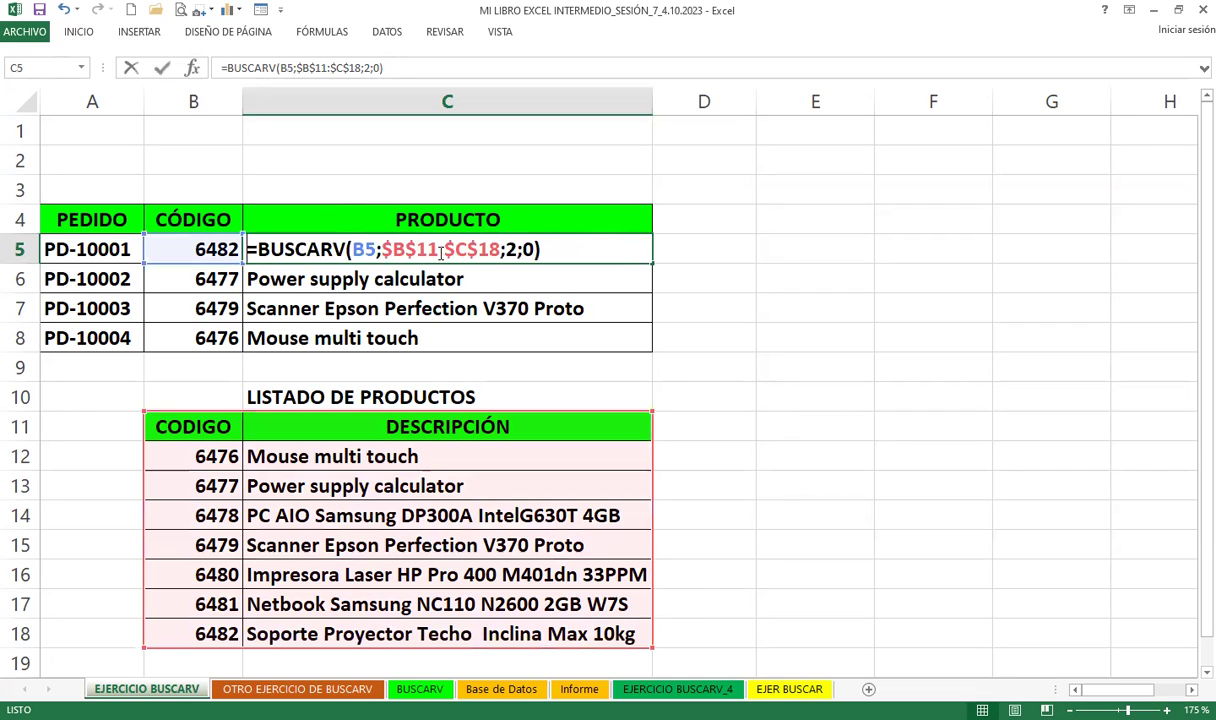
key("Right")
key("Right")
key("Right")
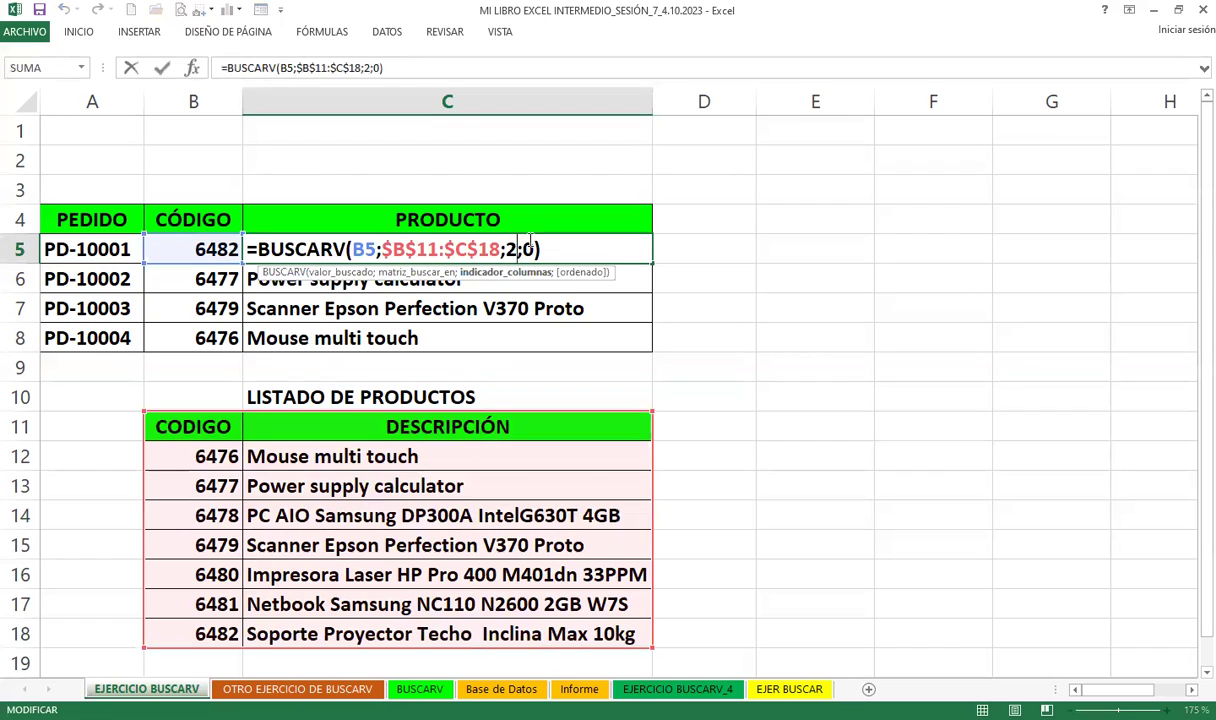
left_click(531, 249)
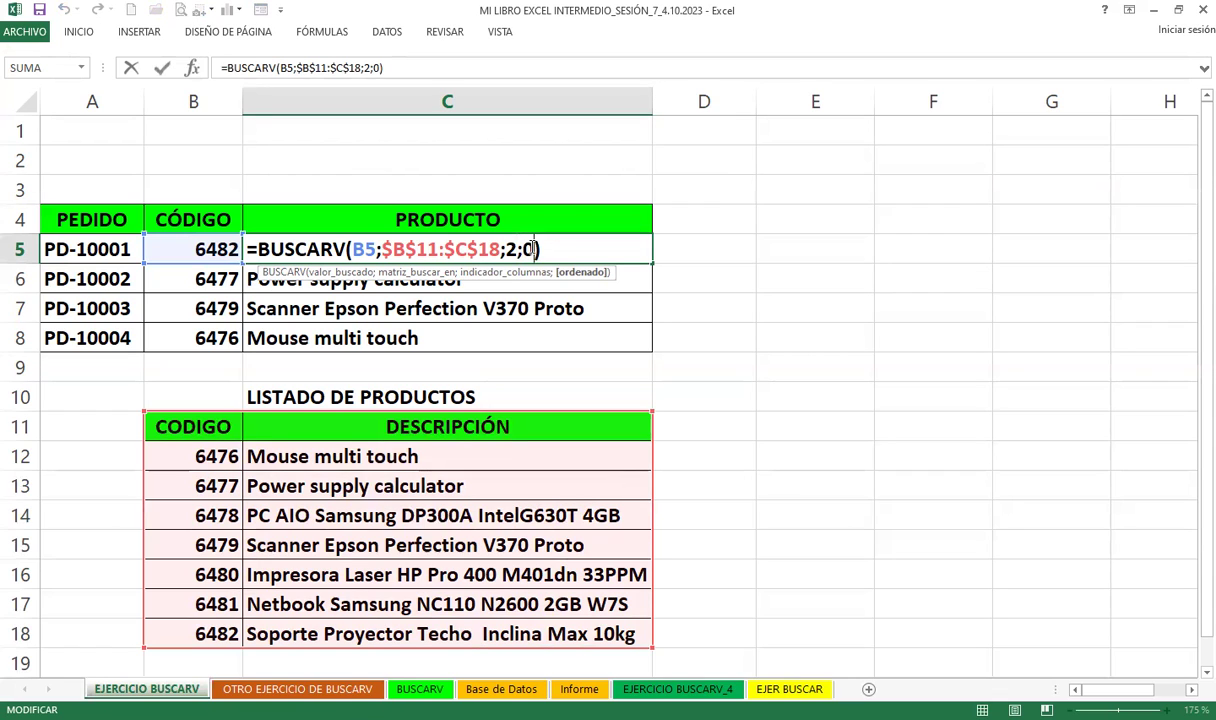
key("BackSpace")
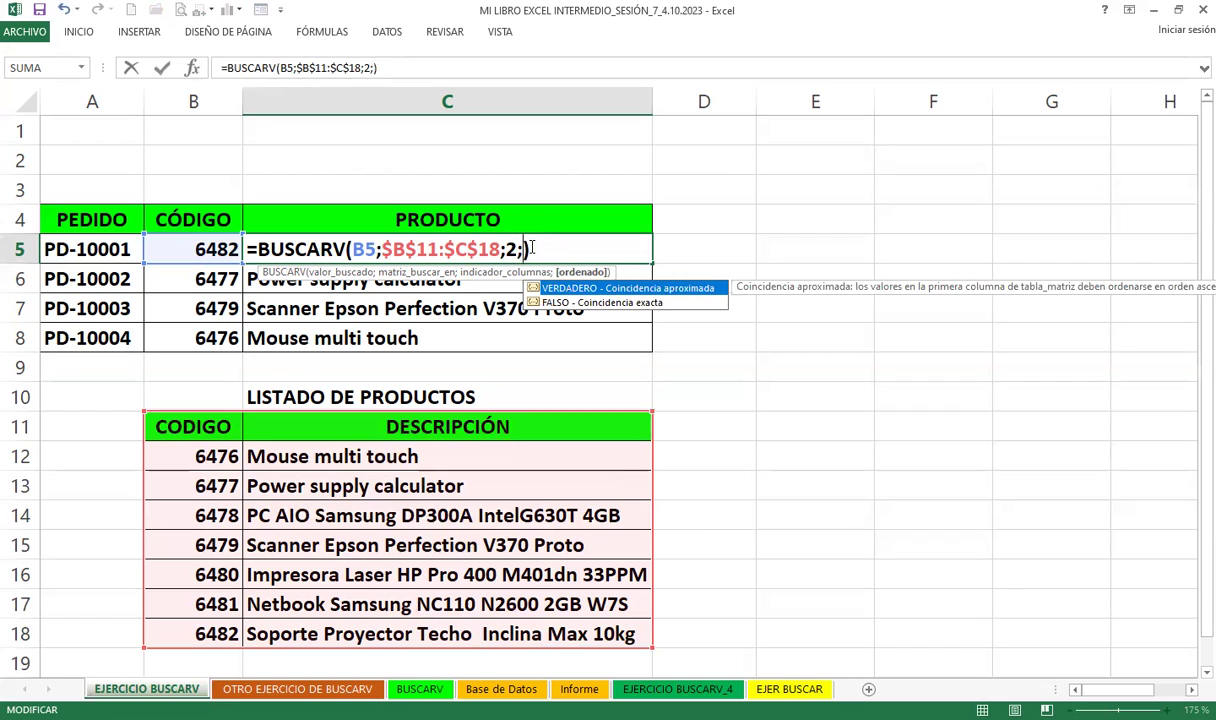
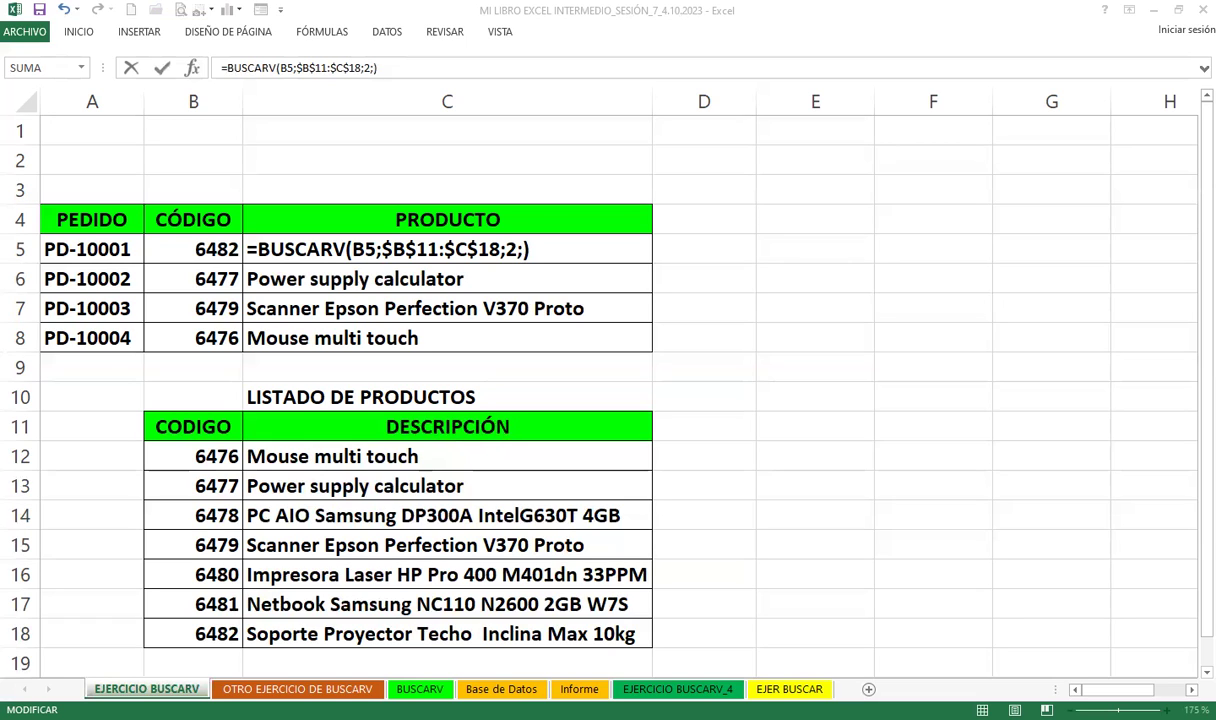
Complete C5's lookup with exact-match 0, then go to the OTRO EJERCICIO DE BUSCARV sheet
key("Left")
left_click(532, 243)
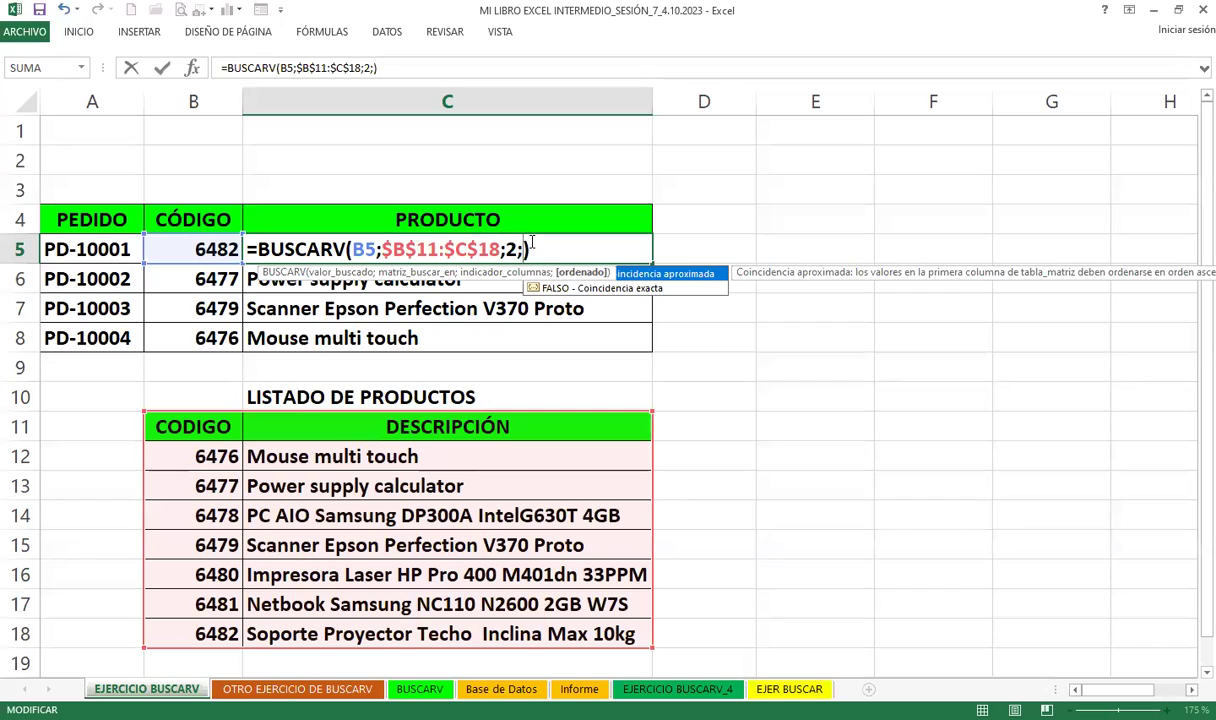
type("0")
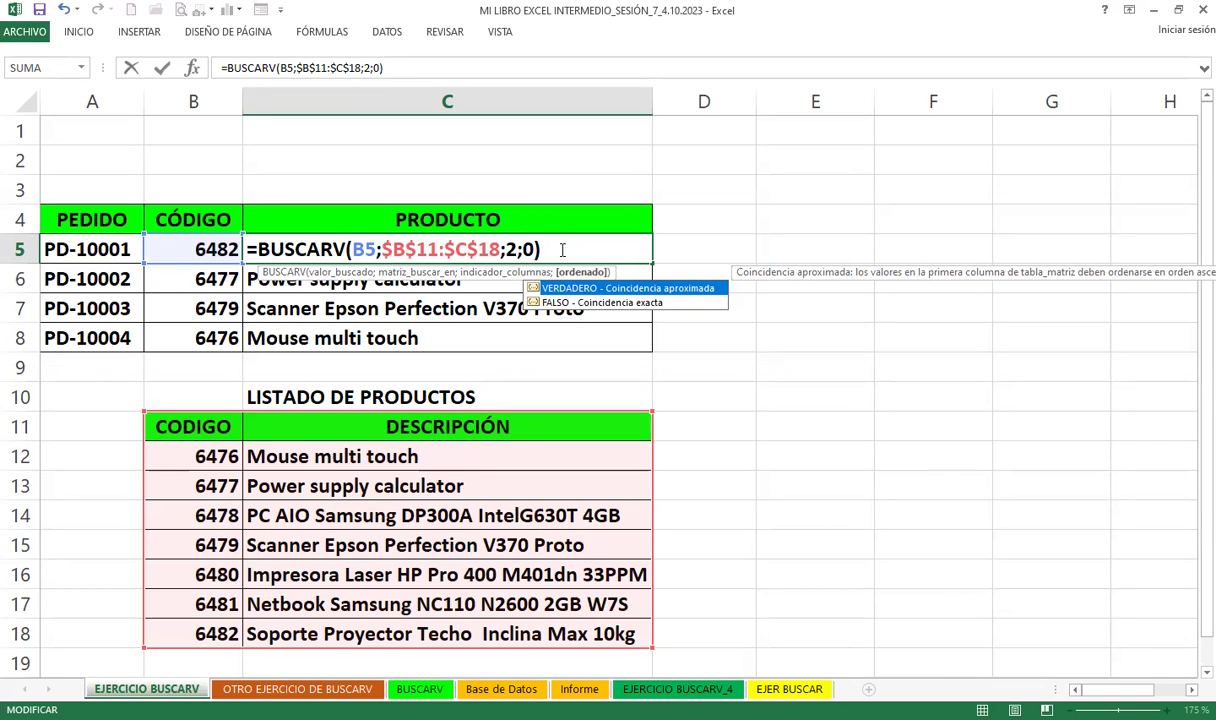
key("Return")
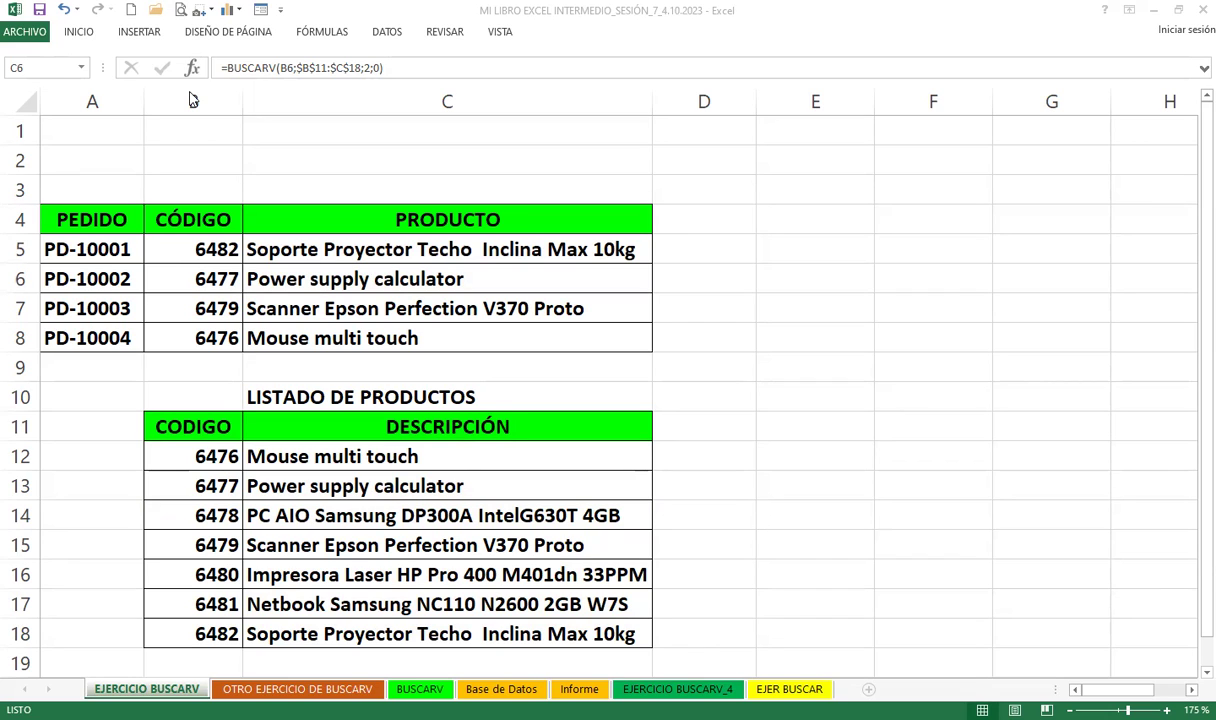
left_click(410, 242)
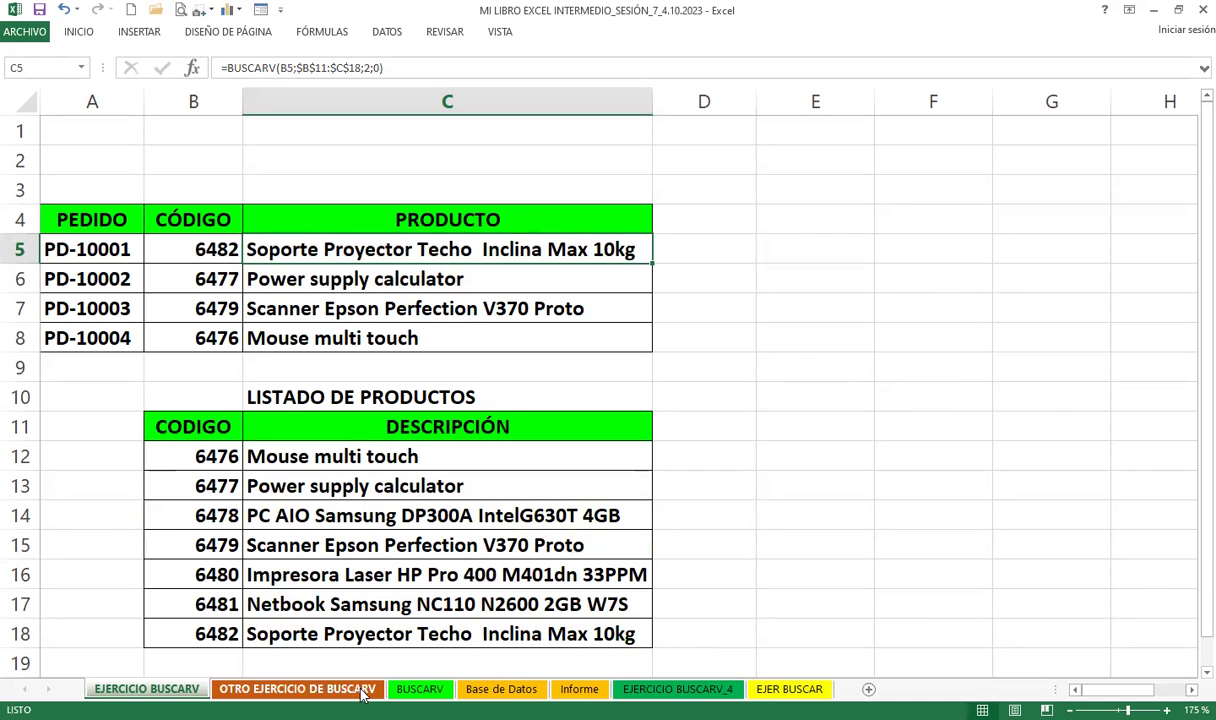
left_click(303, 692)
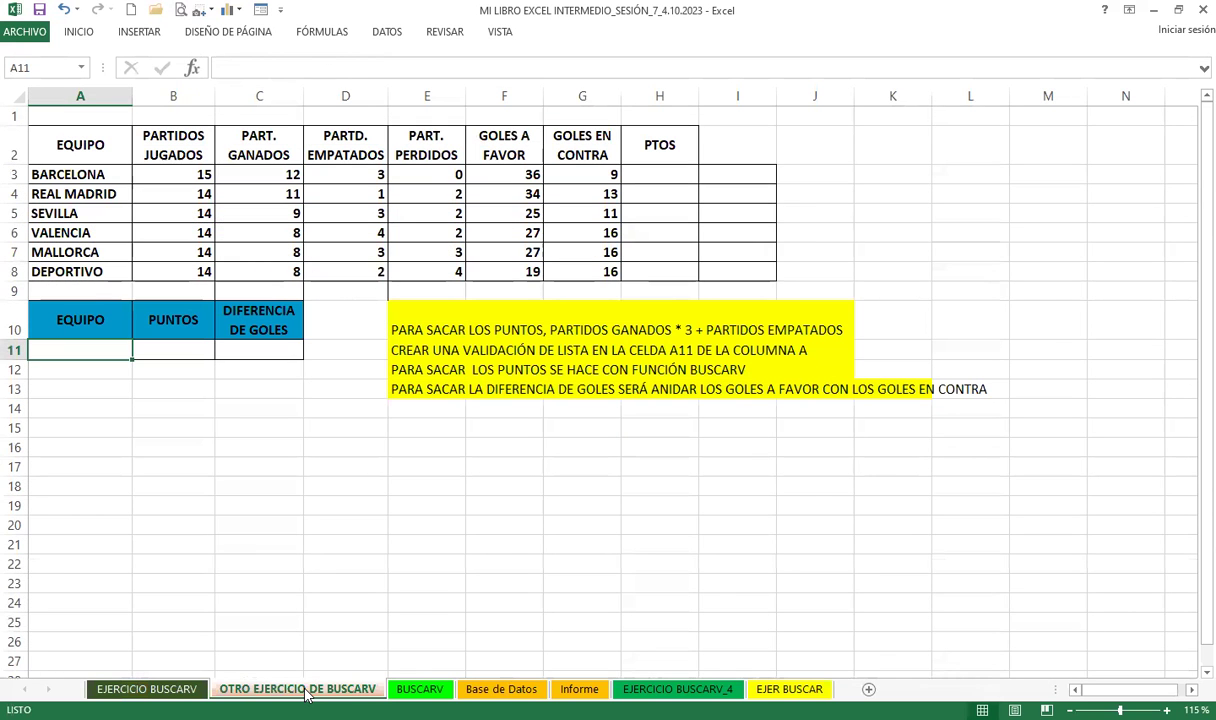
Zoom the standings sheet to 145% and read the points instructions, ending on H3
left_click(280, 503)
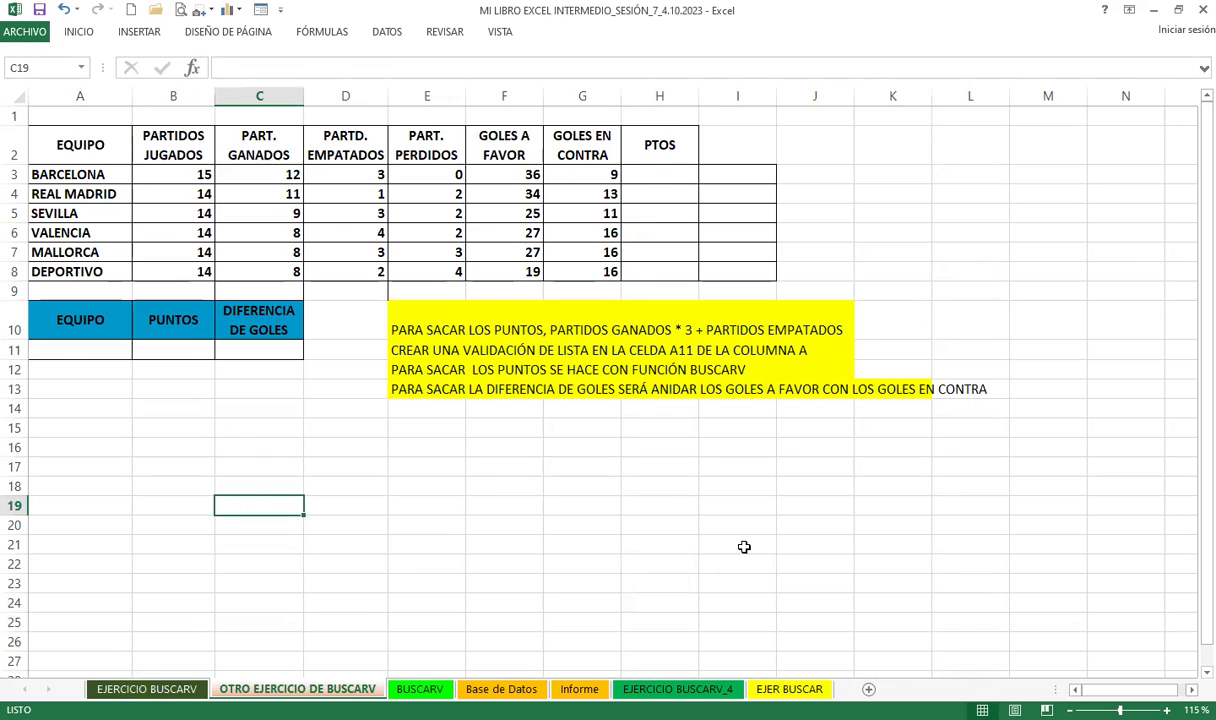
scroll(744, 547, "up", 2)
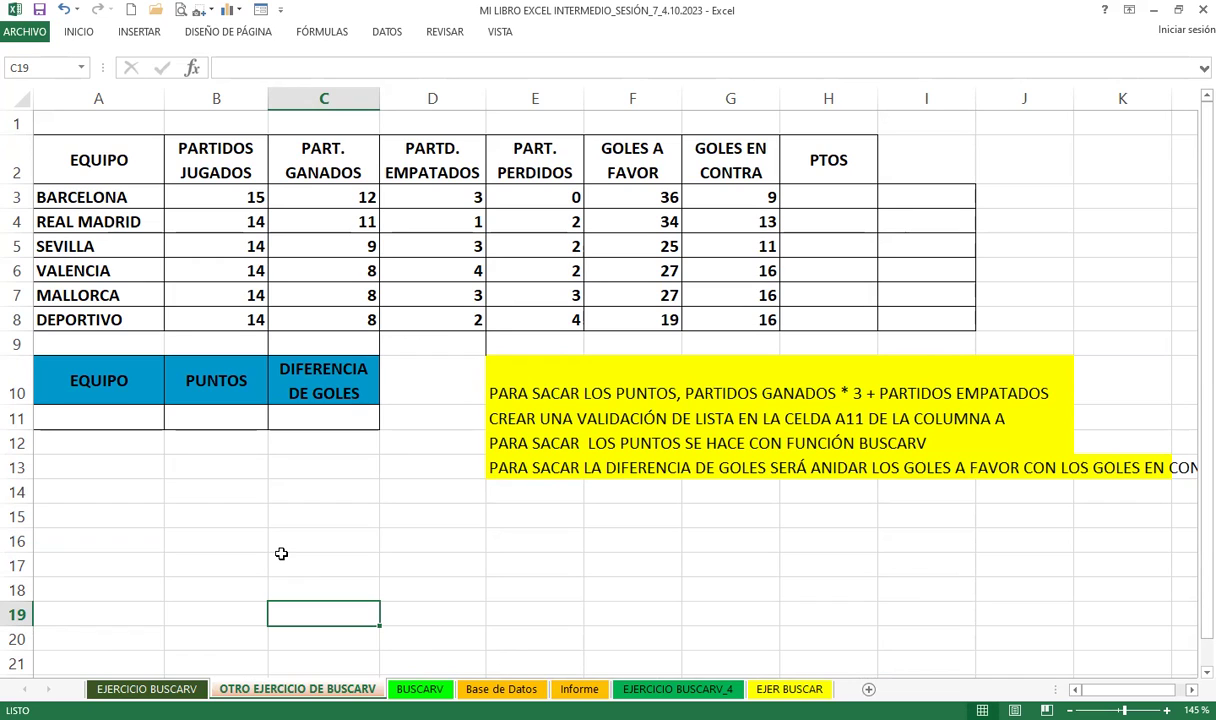
left_click(818, 197)
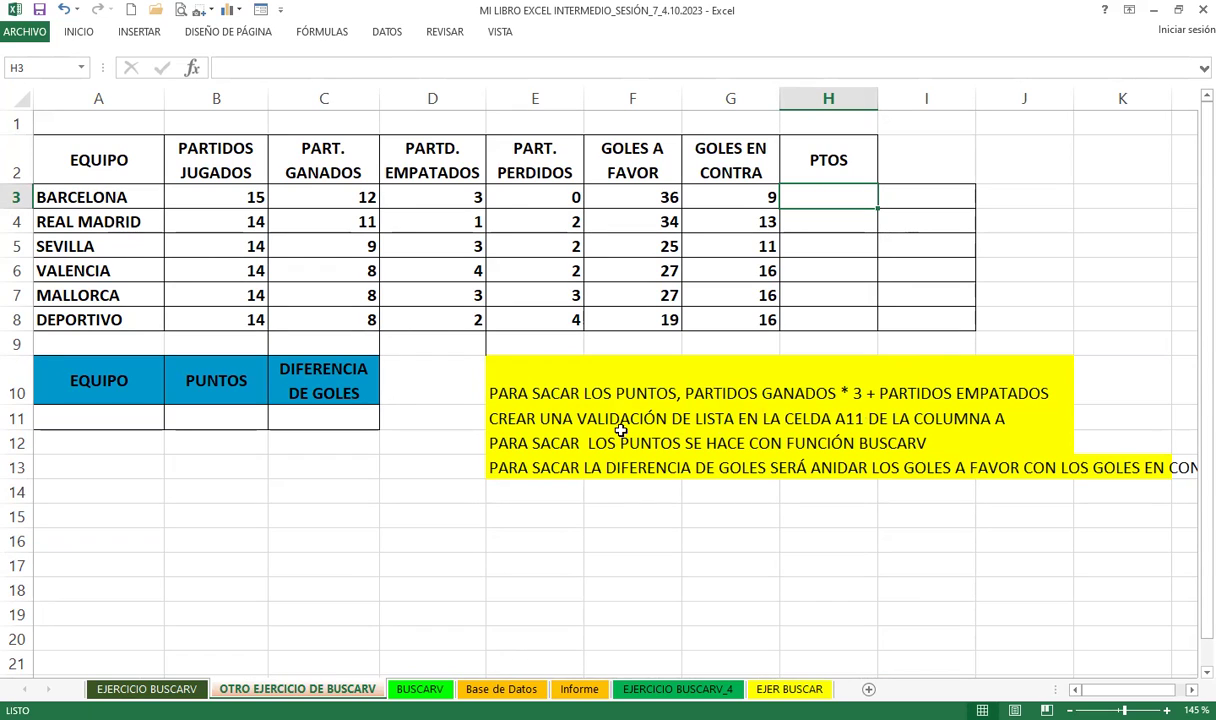
left_click(537, 398)
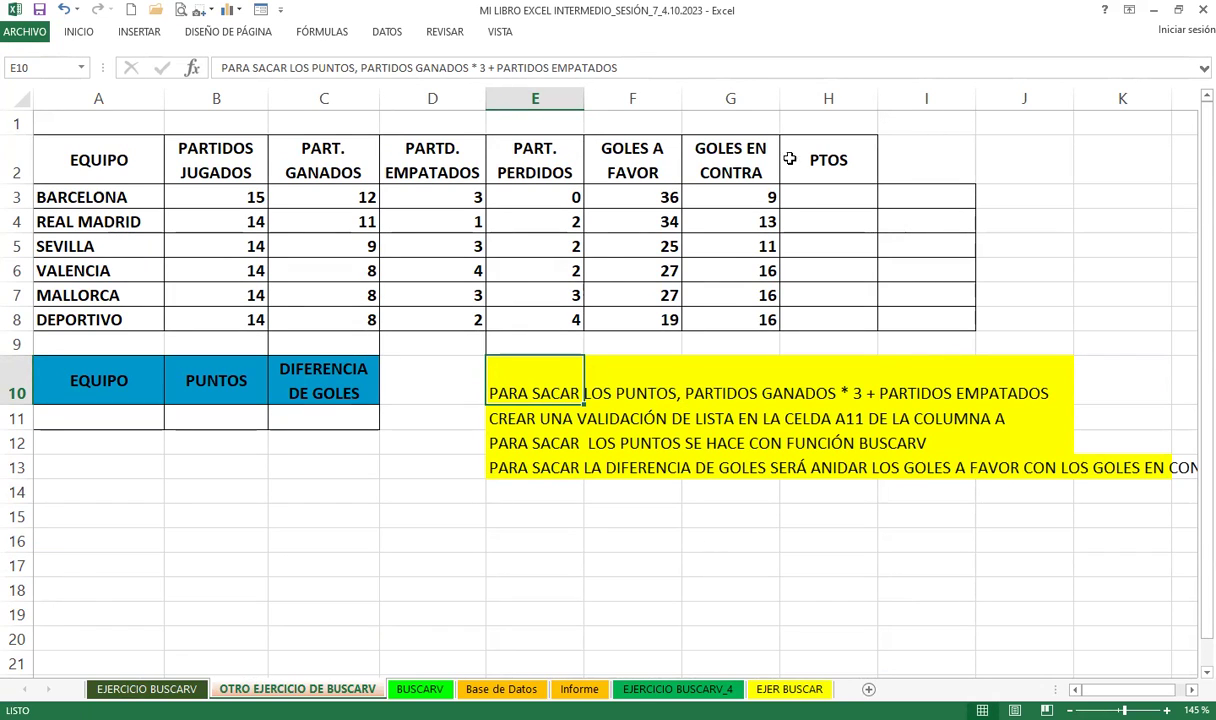
left_click(792, 192)
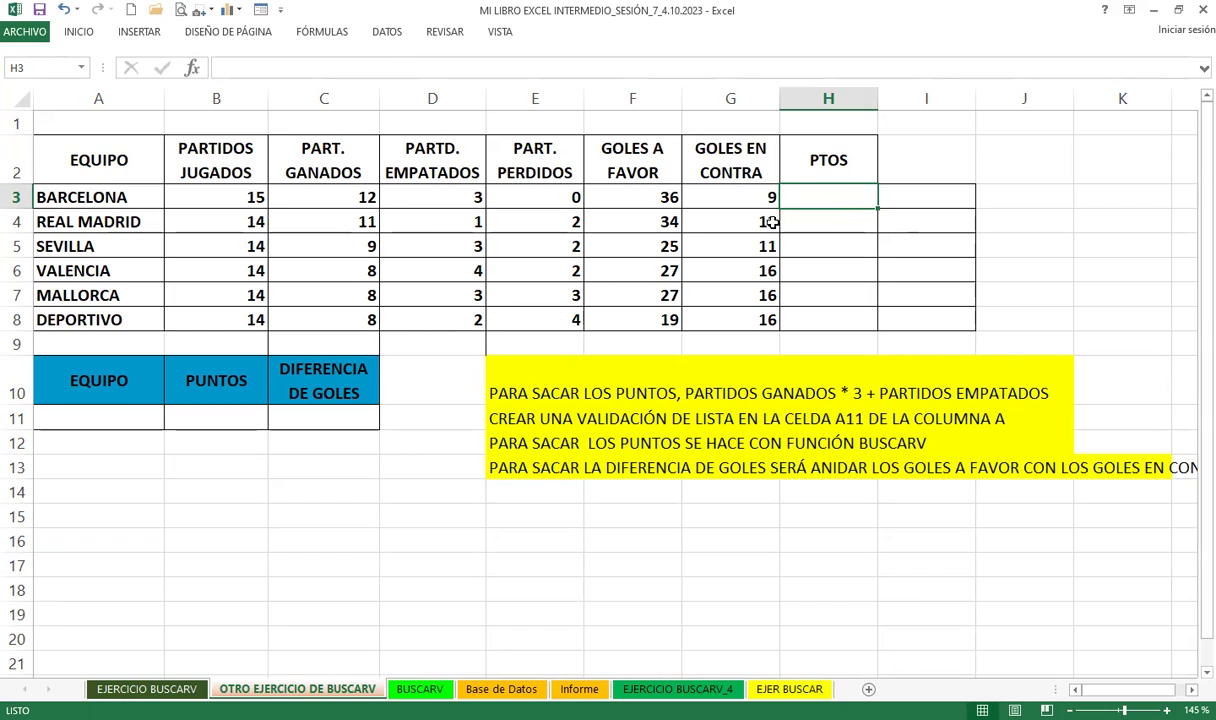
Enter =C3*3+D3 in H3 and fill it down to H8, giving 39 to 26 points
type("=")
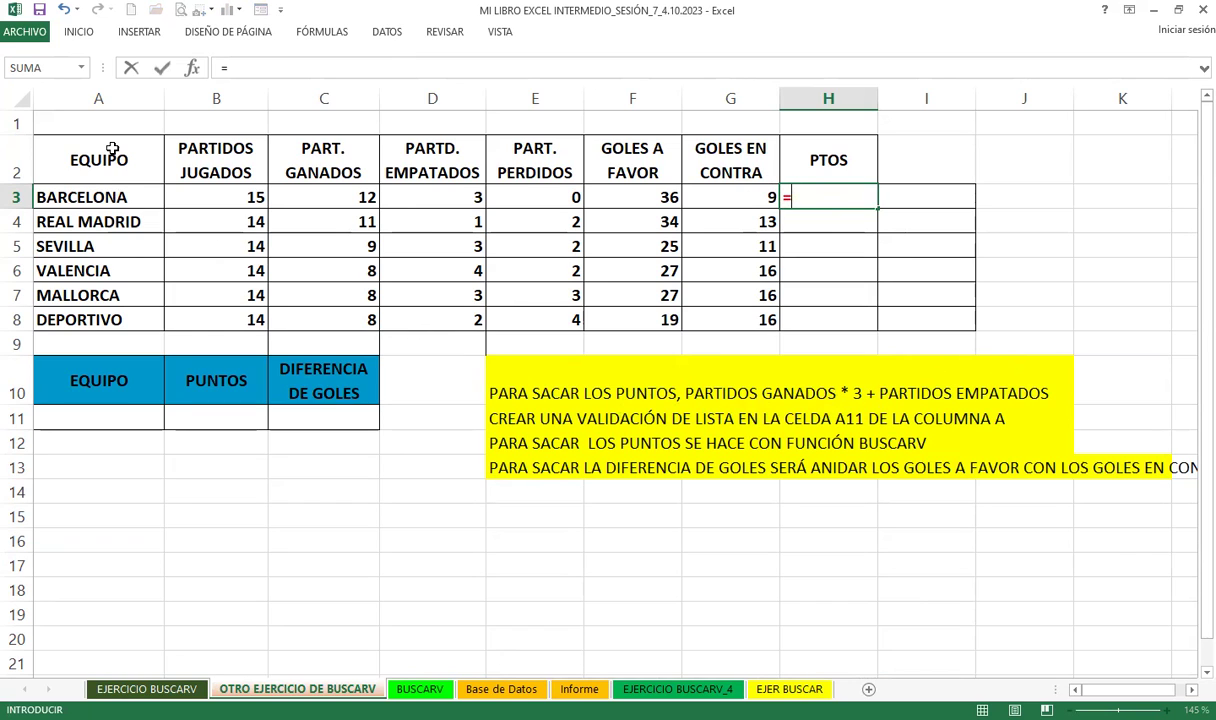
left_click(315, 199)
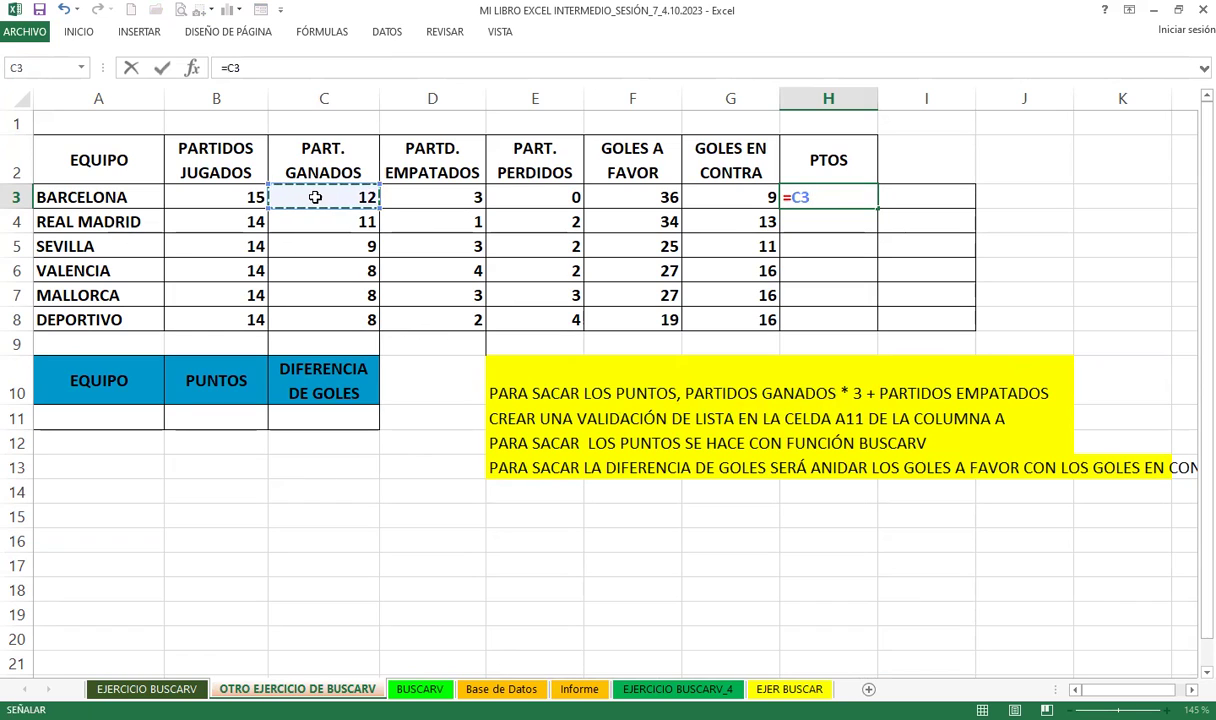
type("*3")
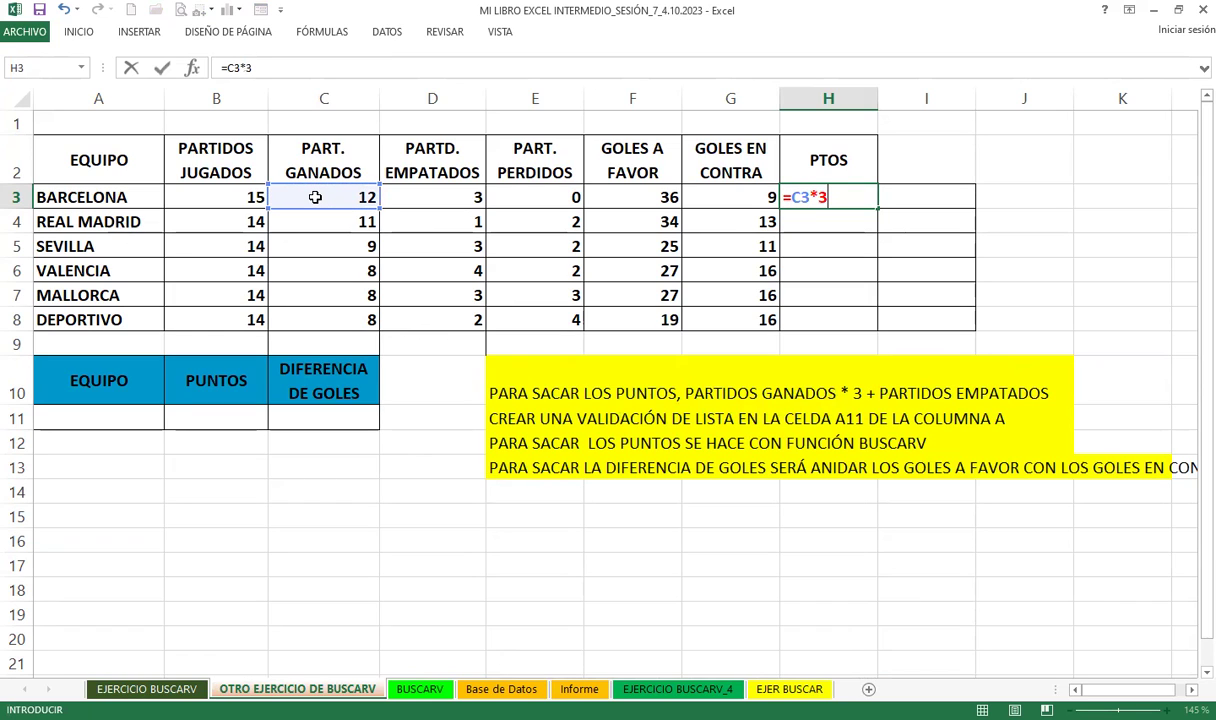
type("+")
left_click(425, 199)
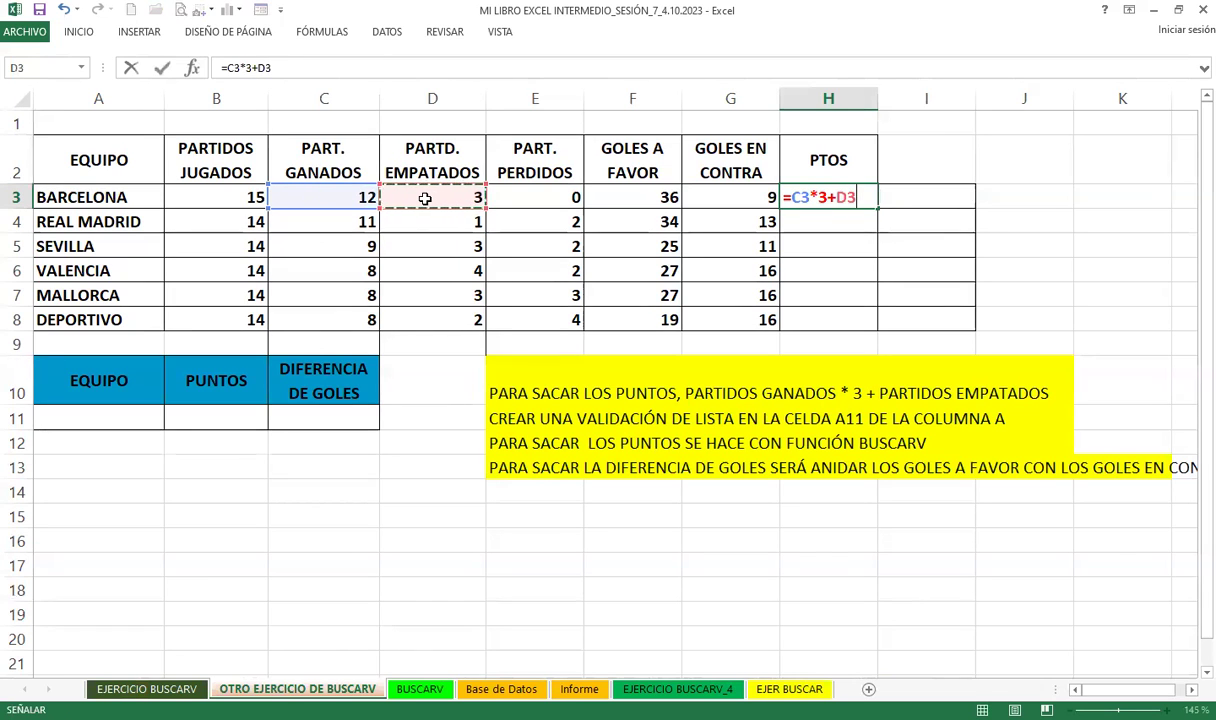
key("Return")
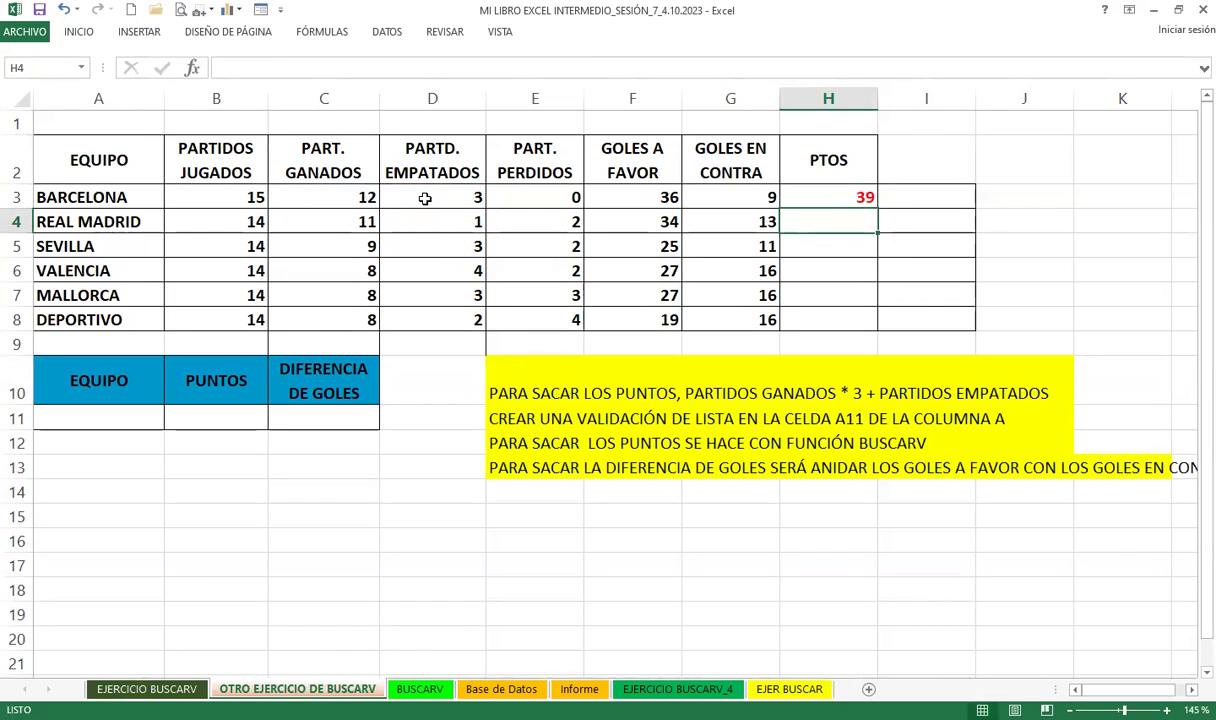
left_click(833, 192)
left_click_drag(878, 232, 868, 329)
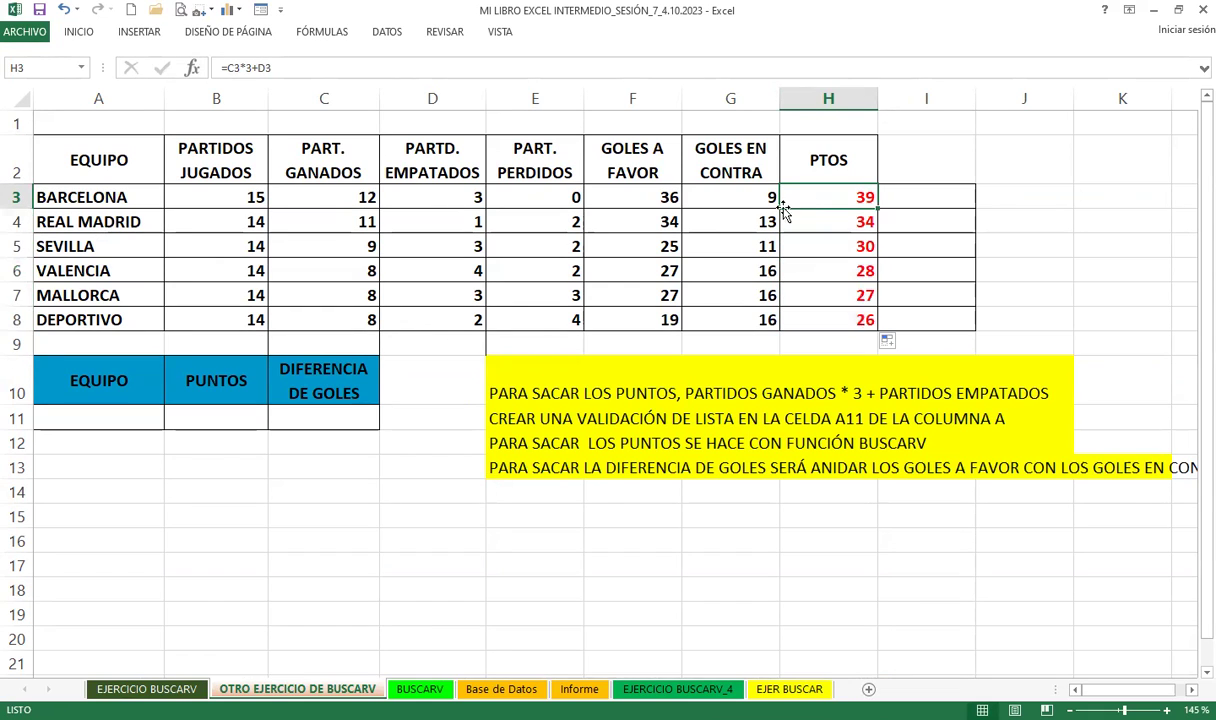
left_click(97, 415)
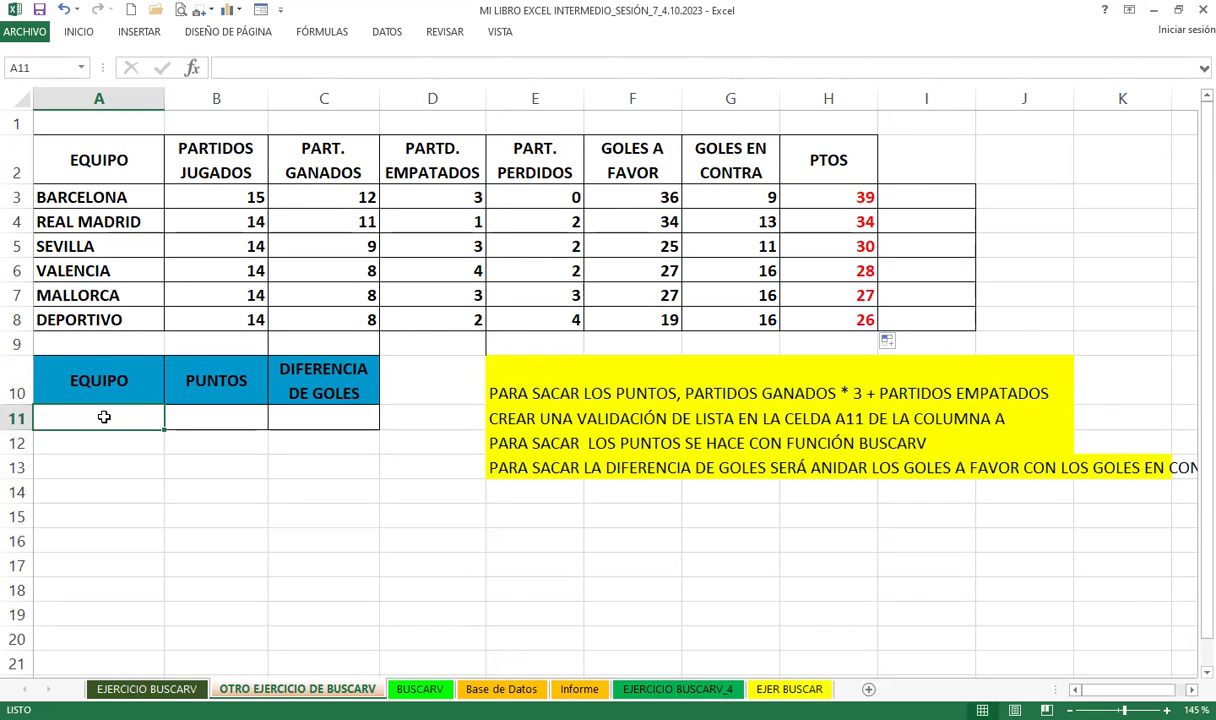
Add list data validation to A11 with source =$A$3:$A$8
left_click(389, 38)
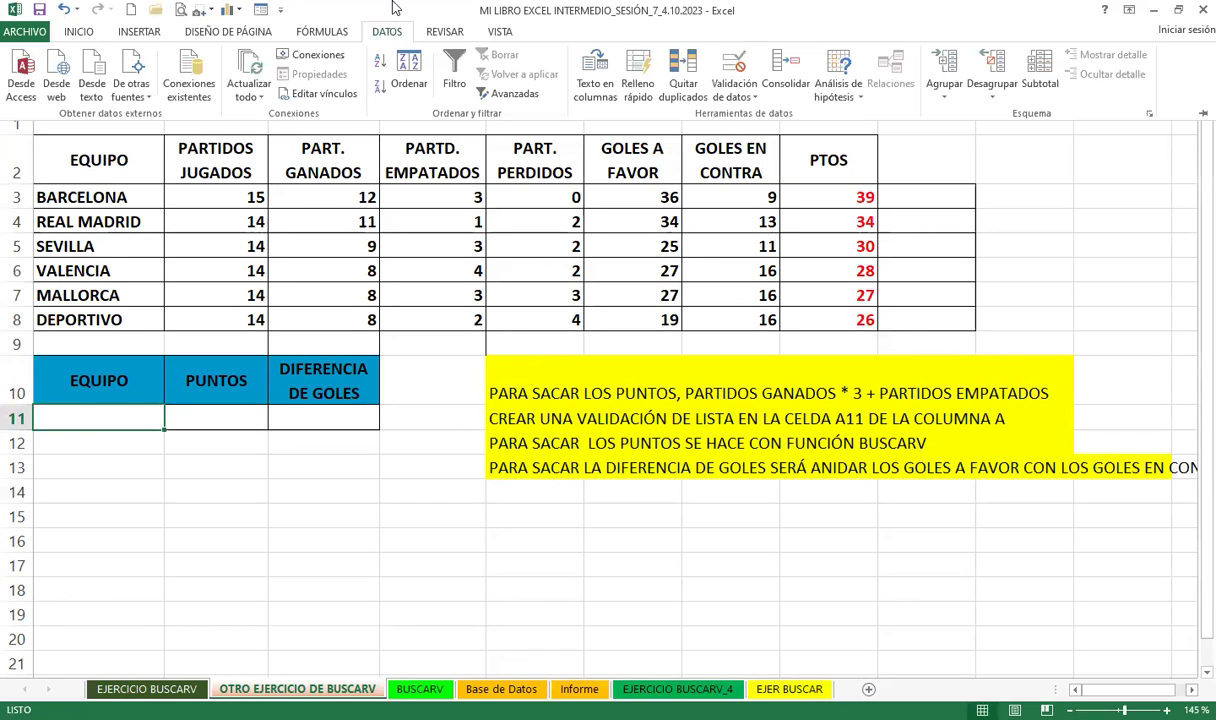
left_click(736, 66)
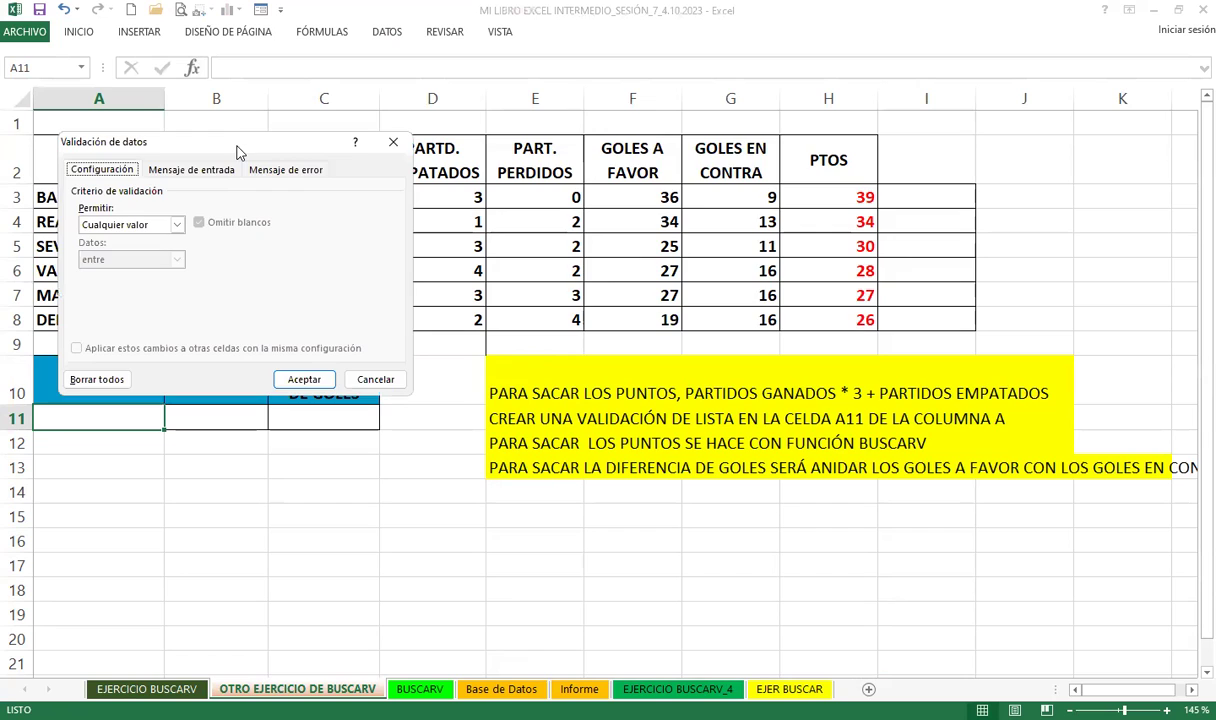
left_click_drag(237, 151, 711, 137)
left_click(651, 211)
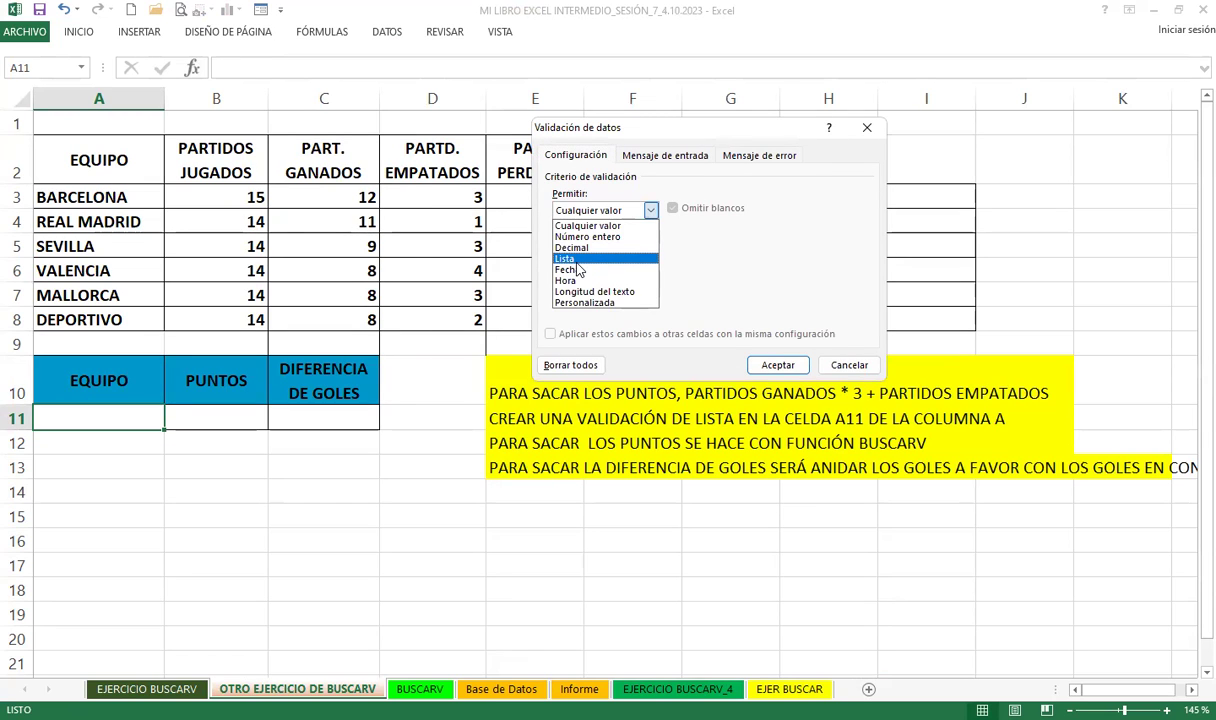
left_click(575, 253)
left_click(112, 195)
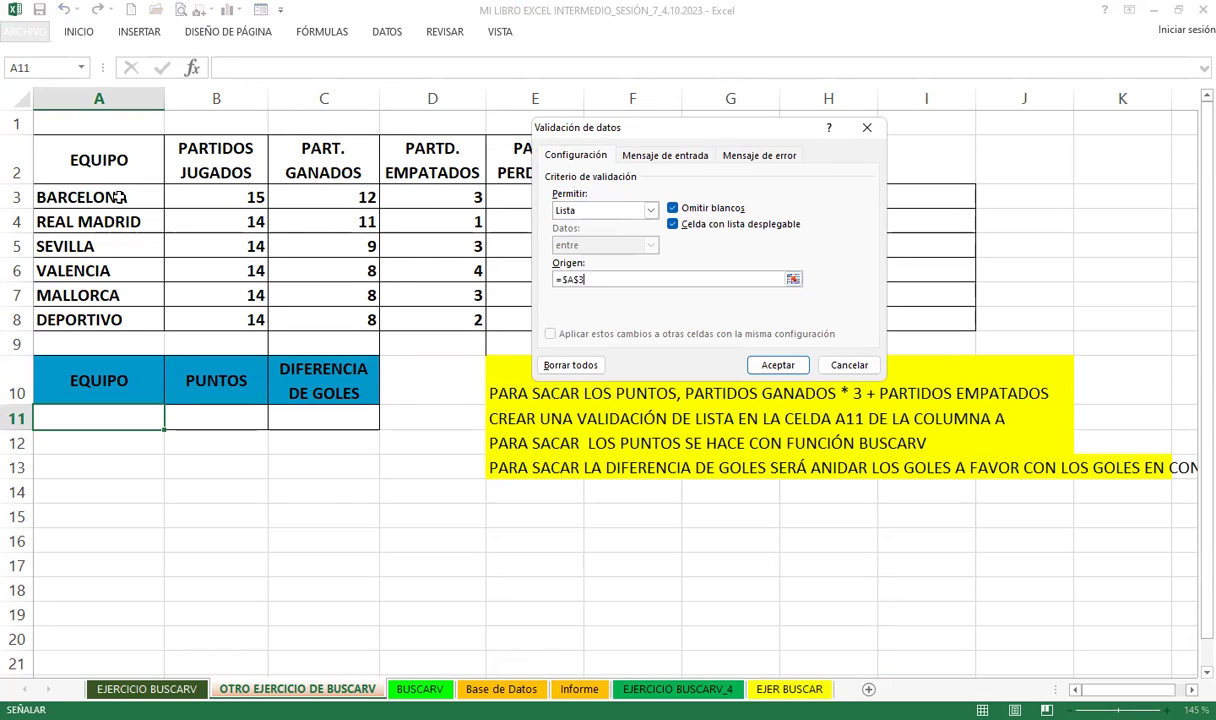
type(":$A$8")
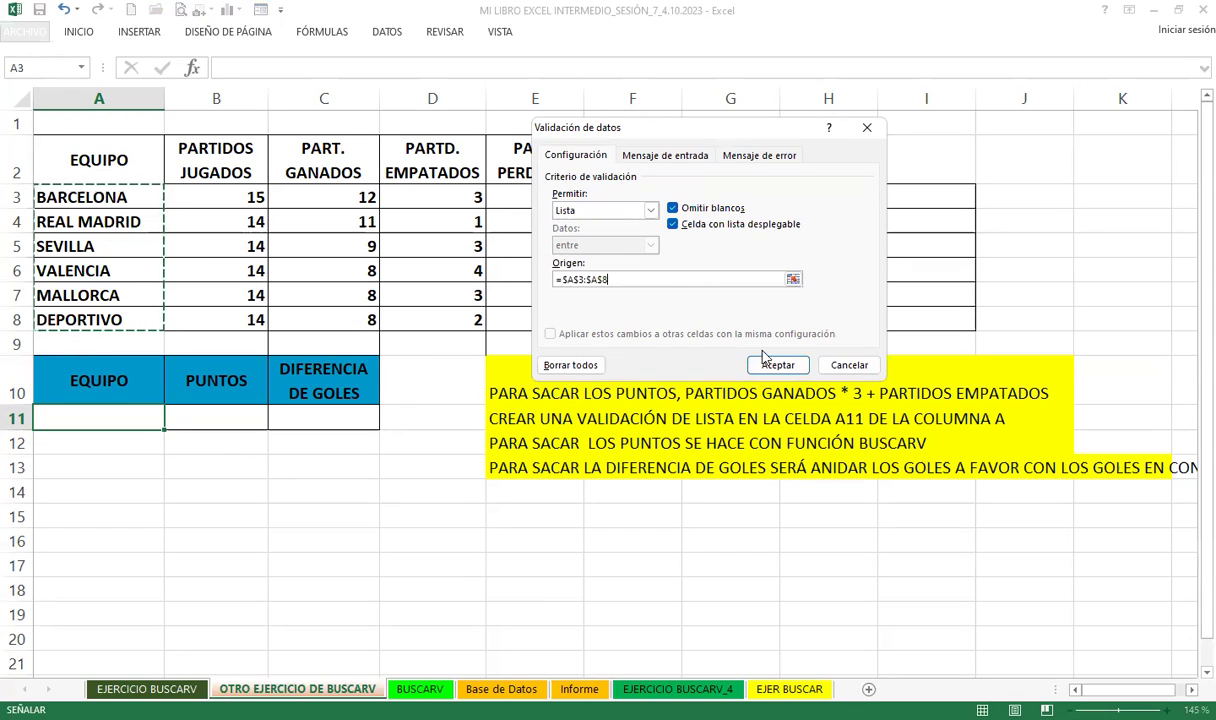
left_click(778, 365)
Try the A11 dropdown with SEVILLA and leave it on REAL MADRID
left_click(171, 420)
left_click(65, 450)
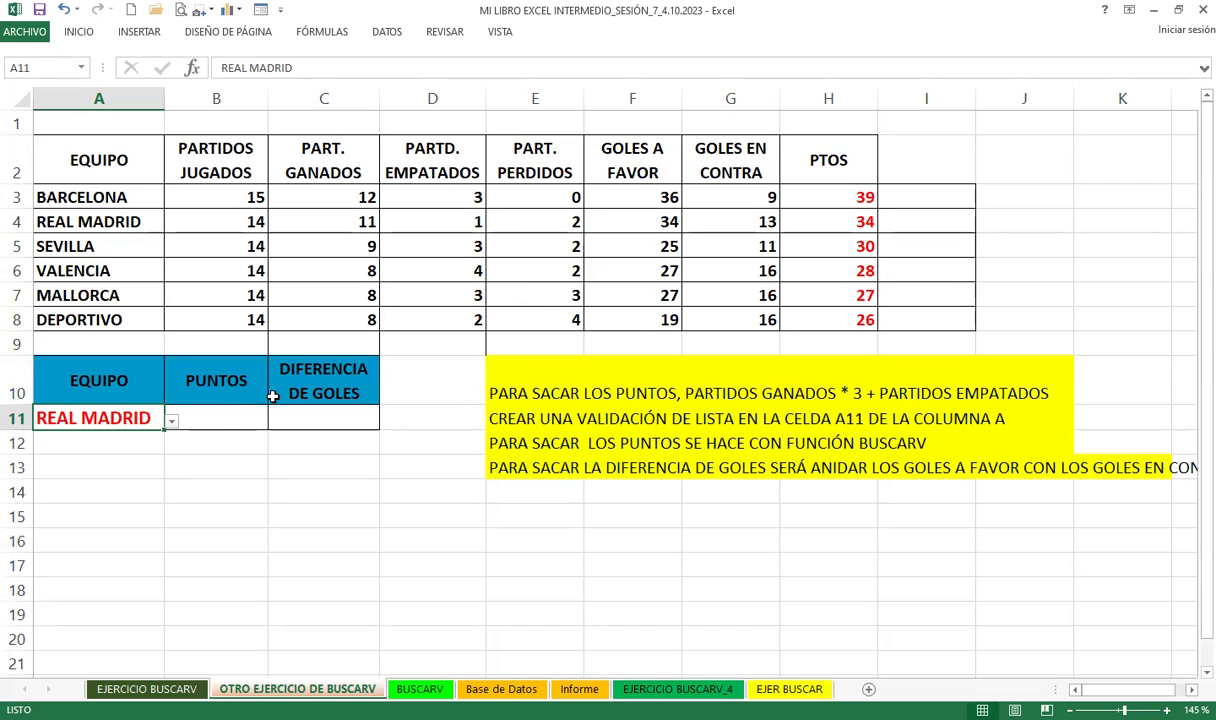
left_click(171, 420)
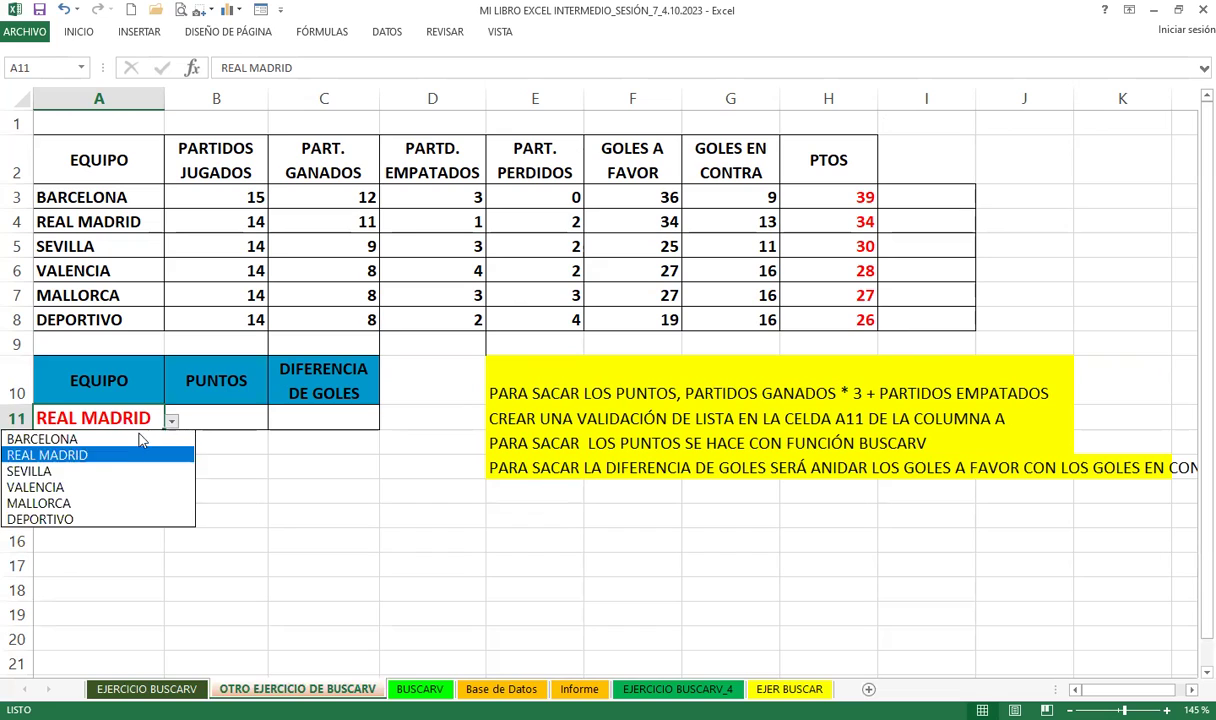
left_click(60, 471)
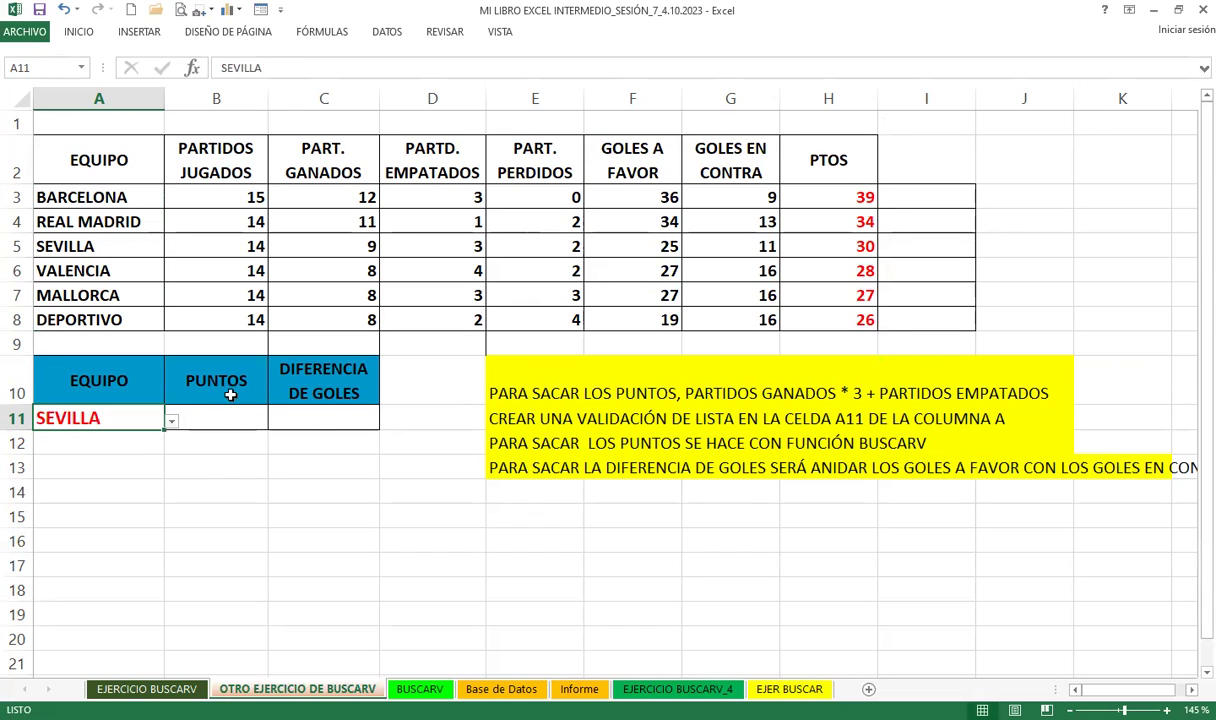
left_click(171, 421)
left_click(63, 455)
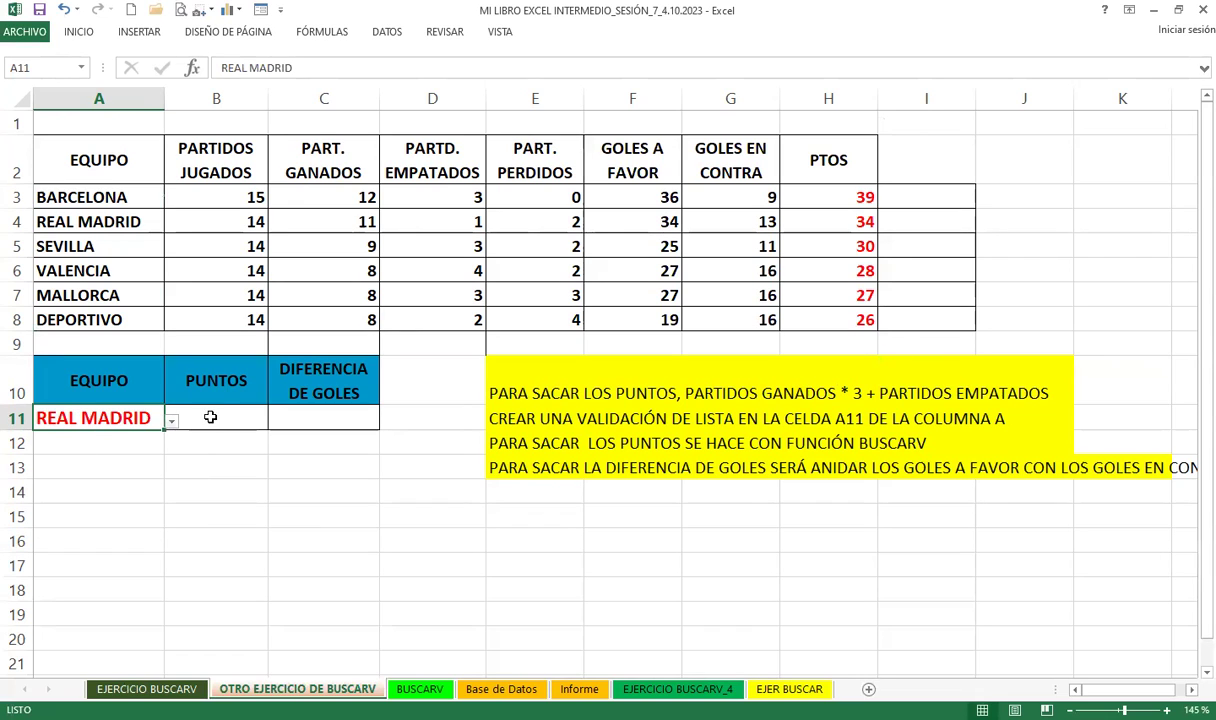
left_click(213, 414)
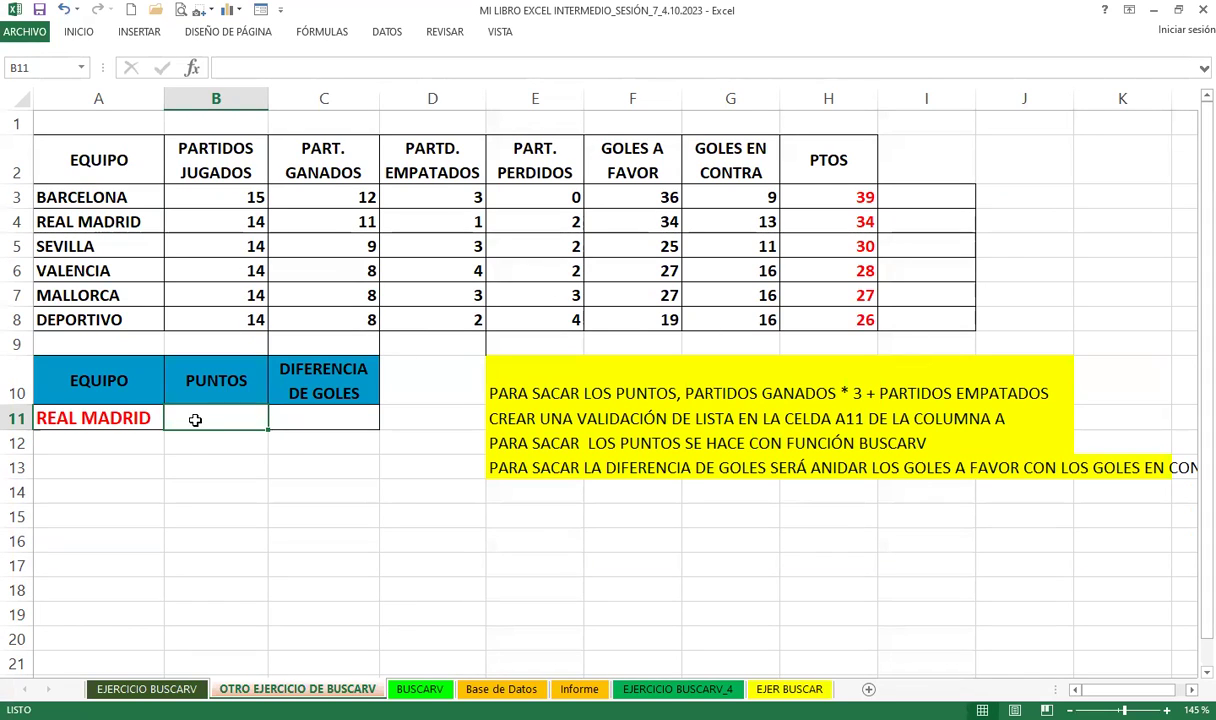
Enter =BUSCARV(A11;A2:H8;8;0) in B11, returning 34 points for REAL MADRID
type("=")
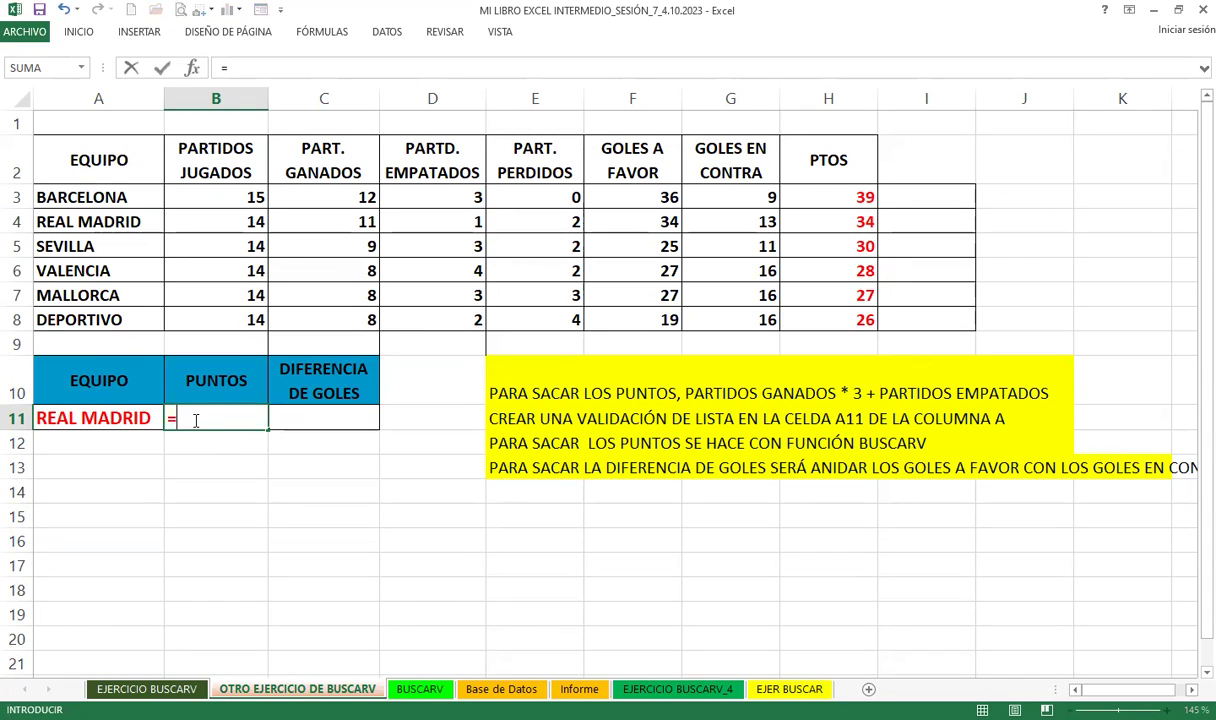
type("buscar")
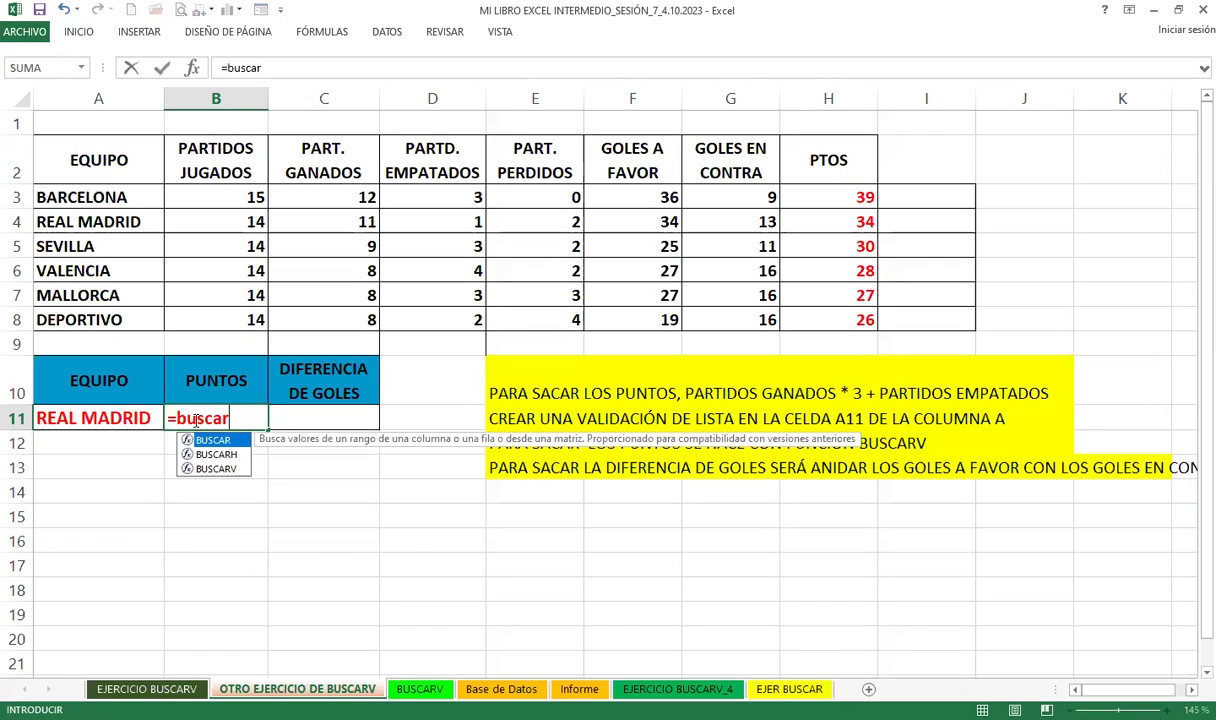
left_click(210, 470)
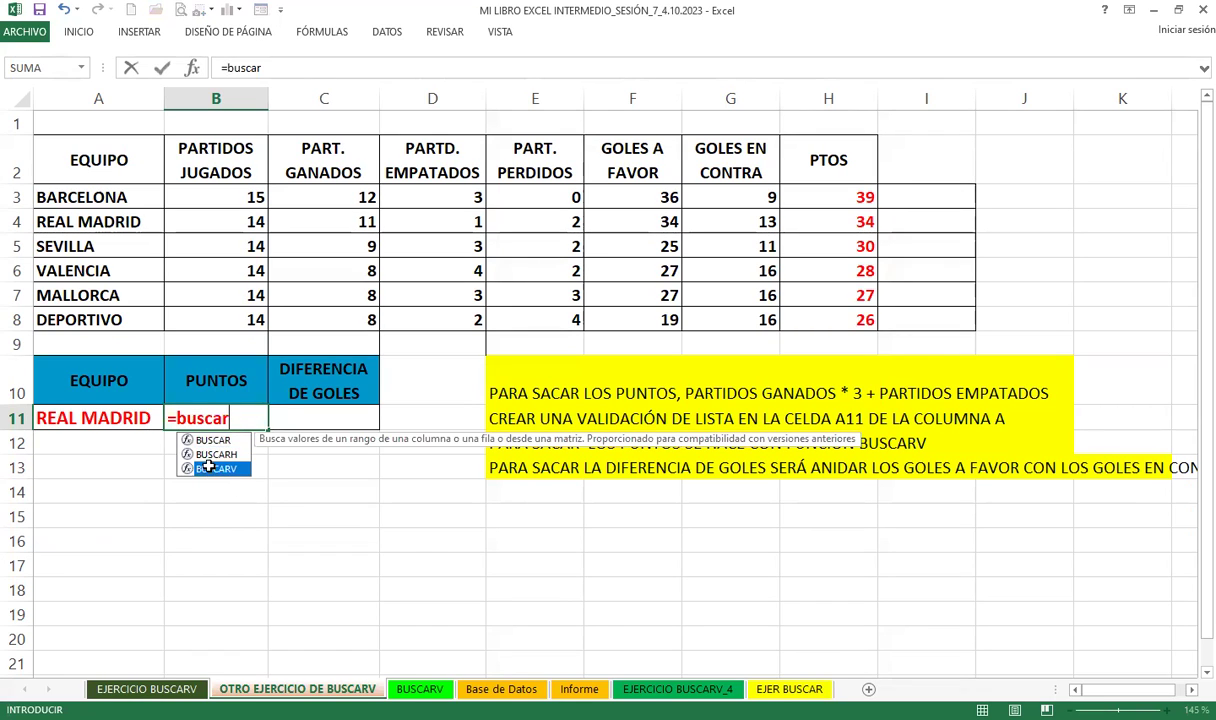
double_click(209, 468)
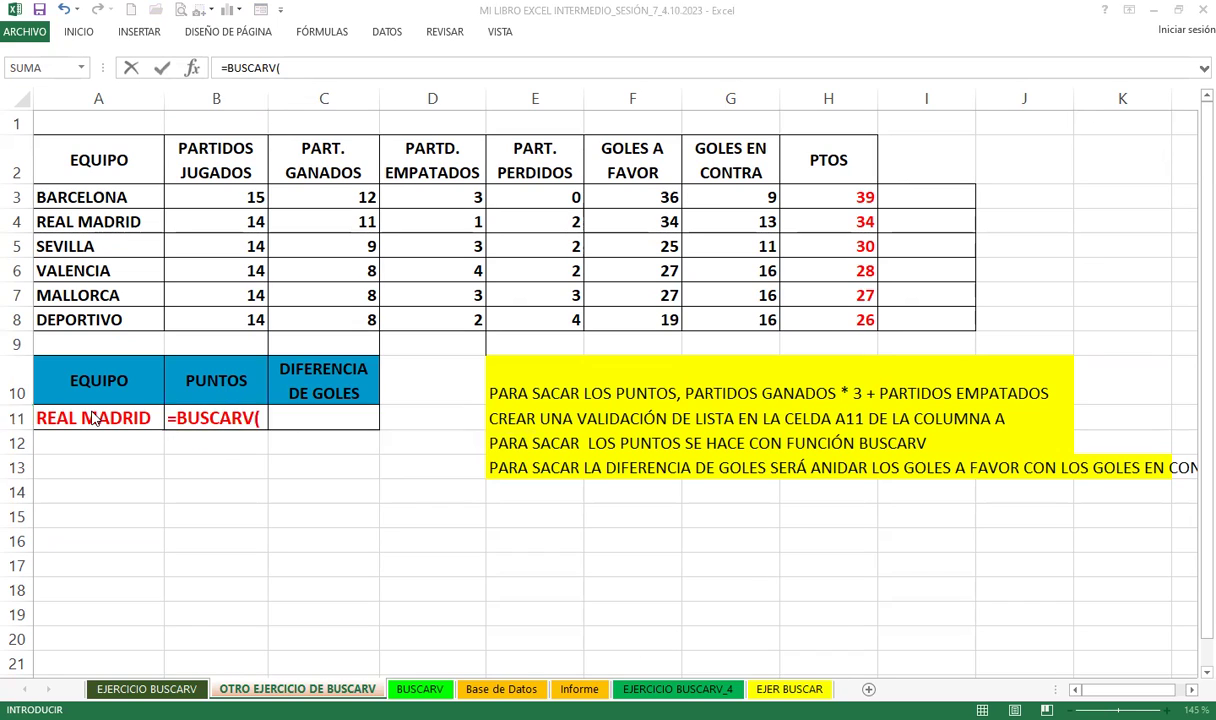
left_click(122, 420)
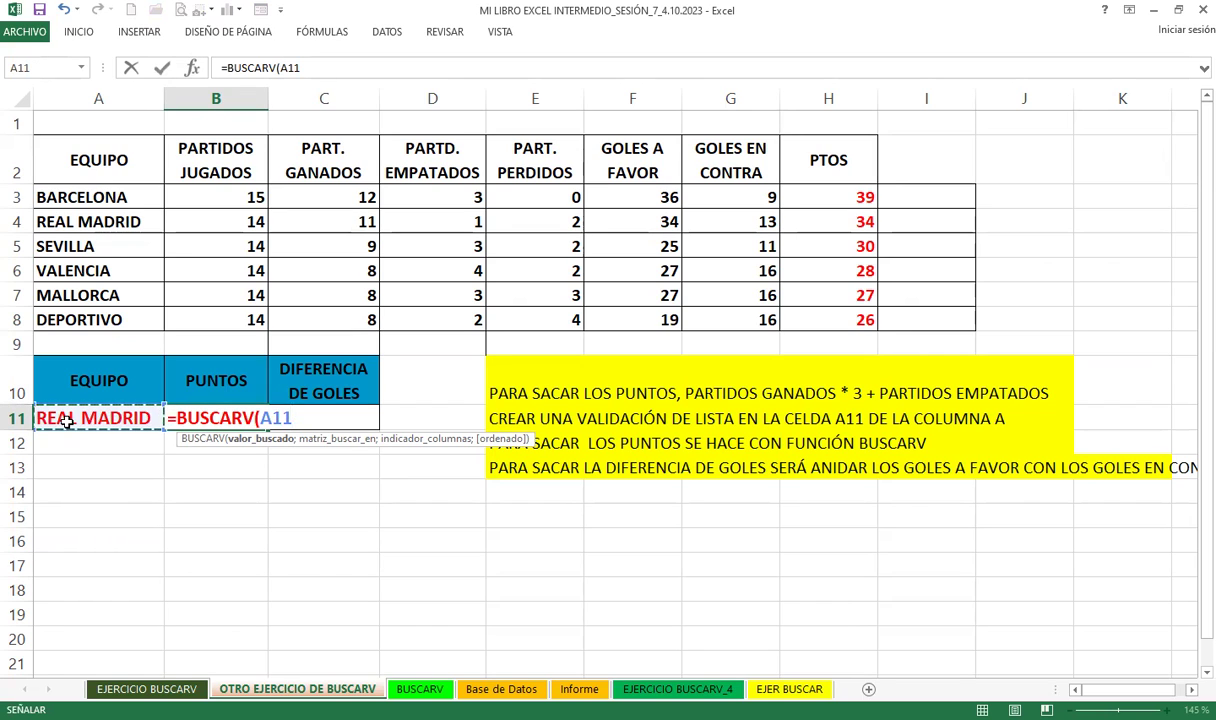
type(";")
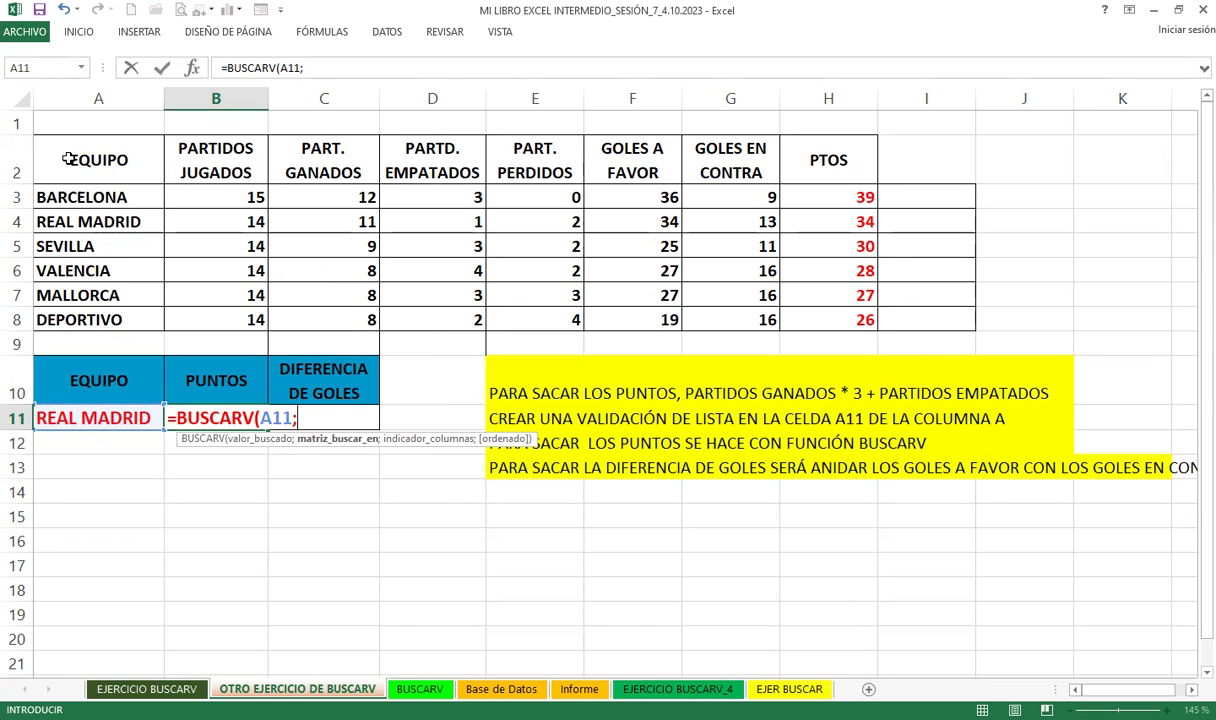
left_click_drag(65, 150, 250, 150)
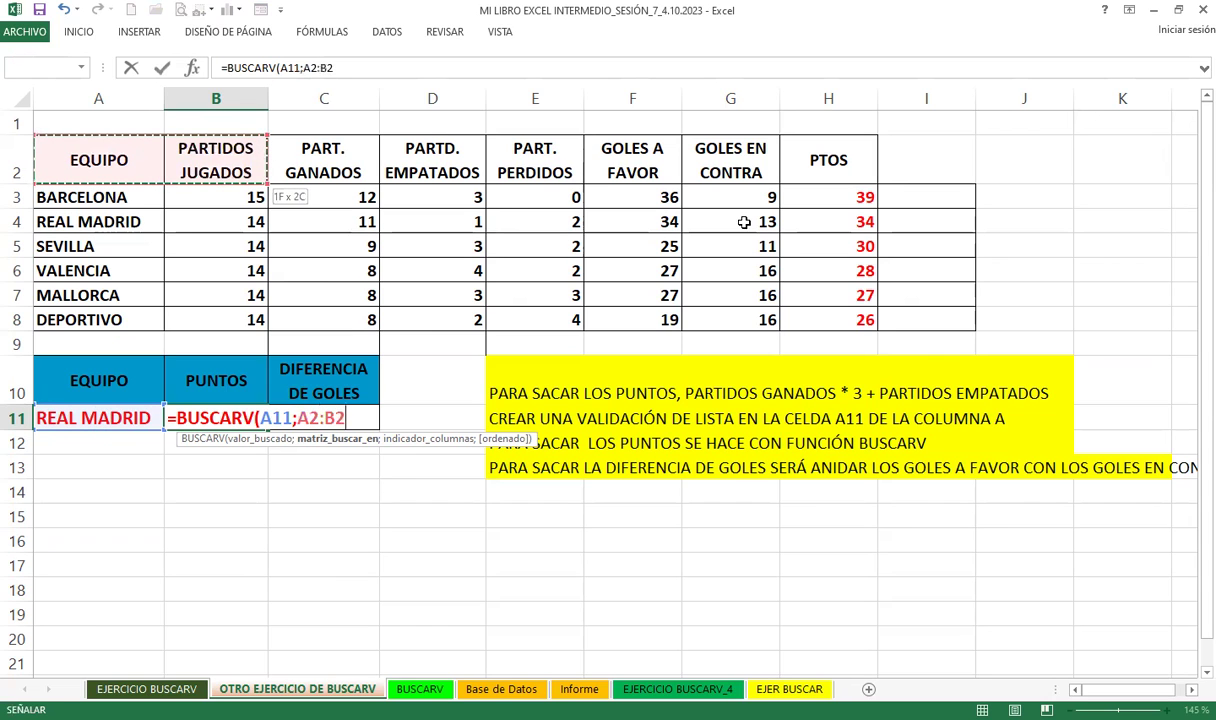
left_click(790, 311, "shift")
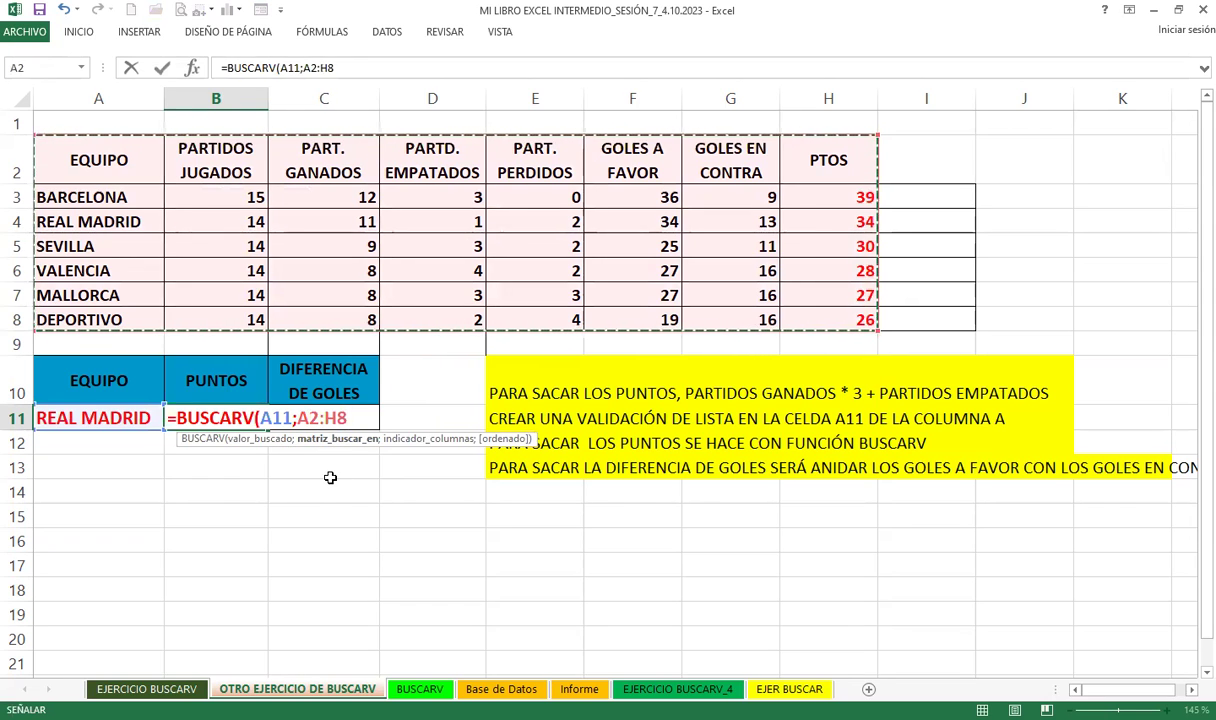
type(";")
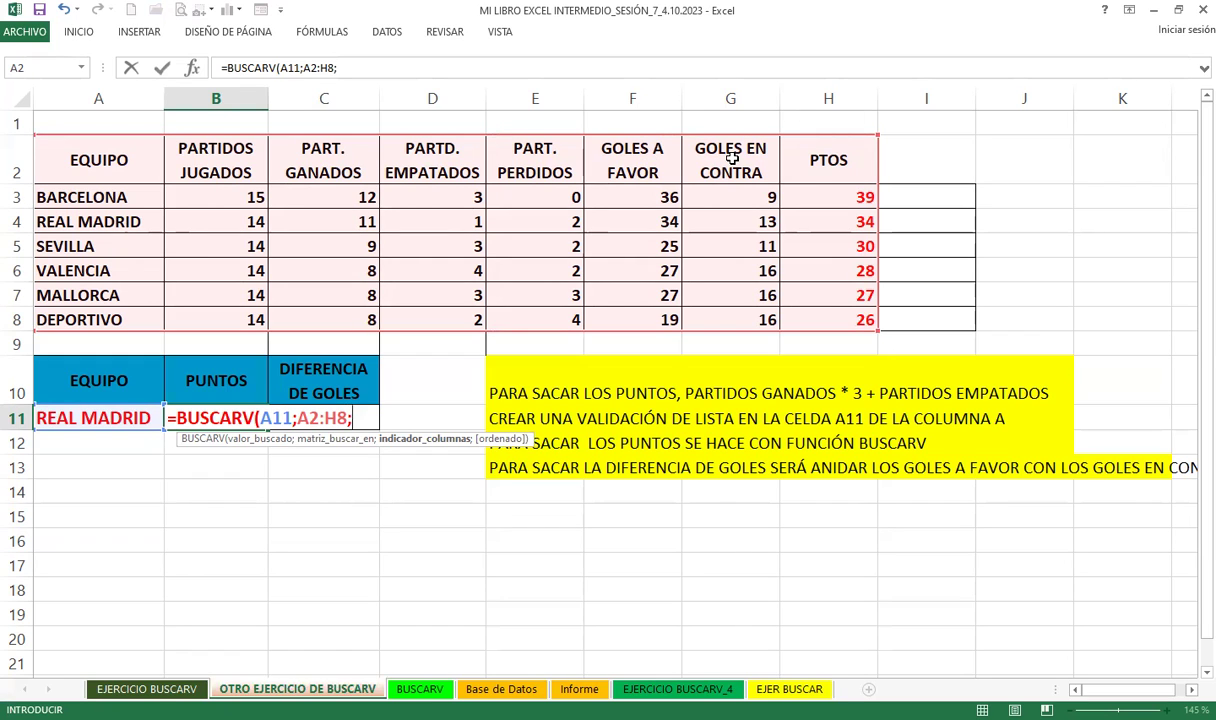
type("8")
type(";")
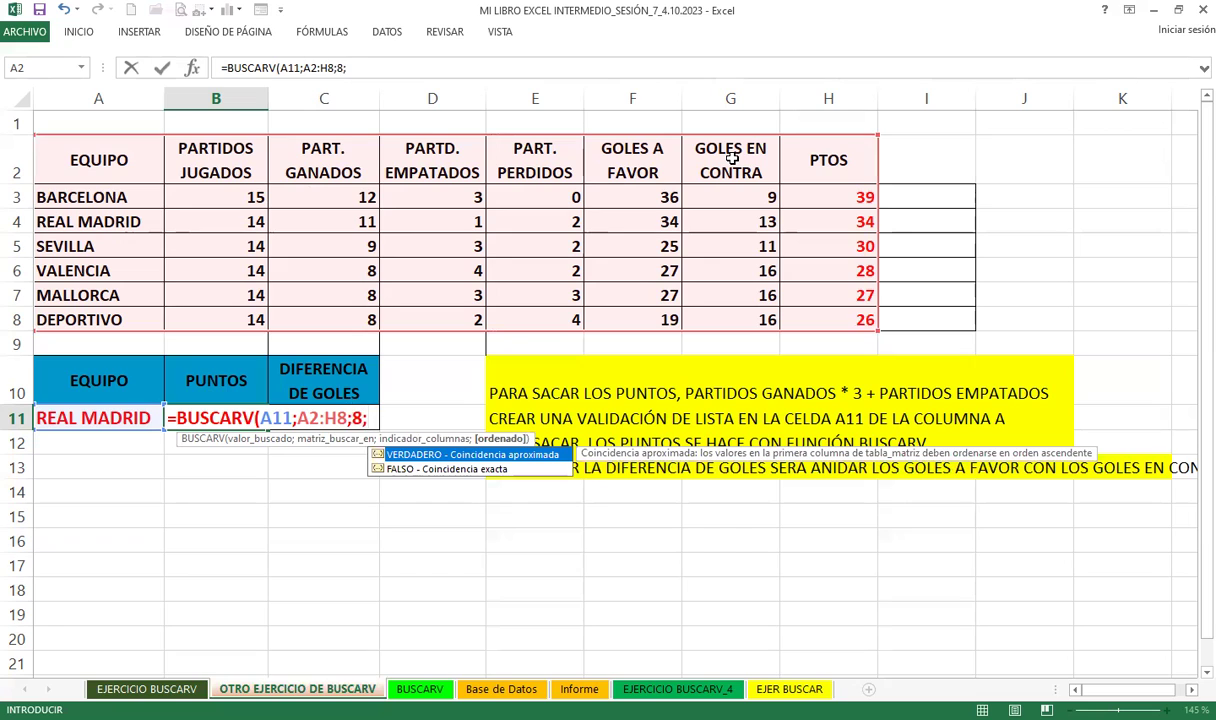
type("0")
key("Return")
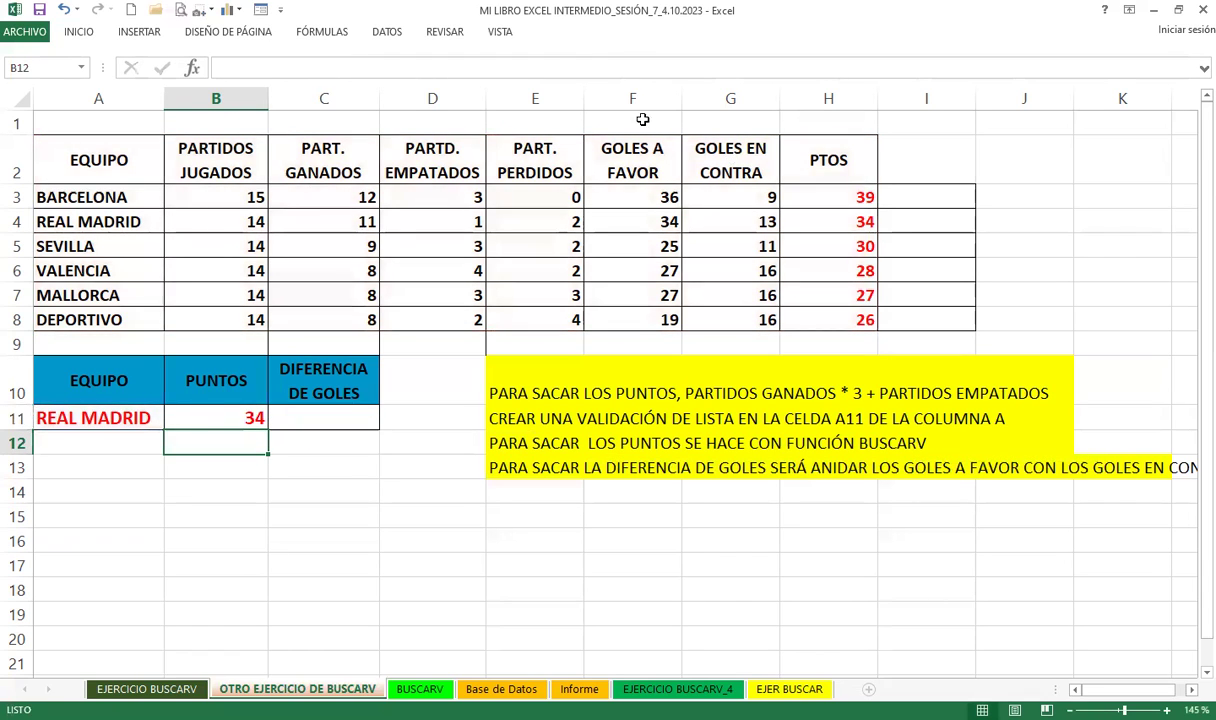
left_click(90, 420)
left_click(171, 421)
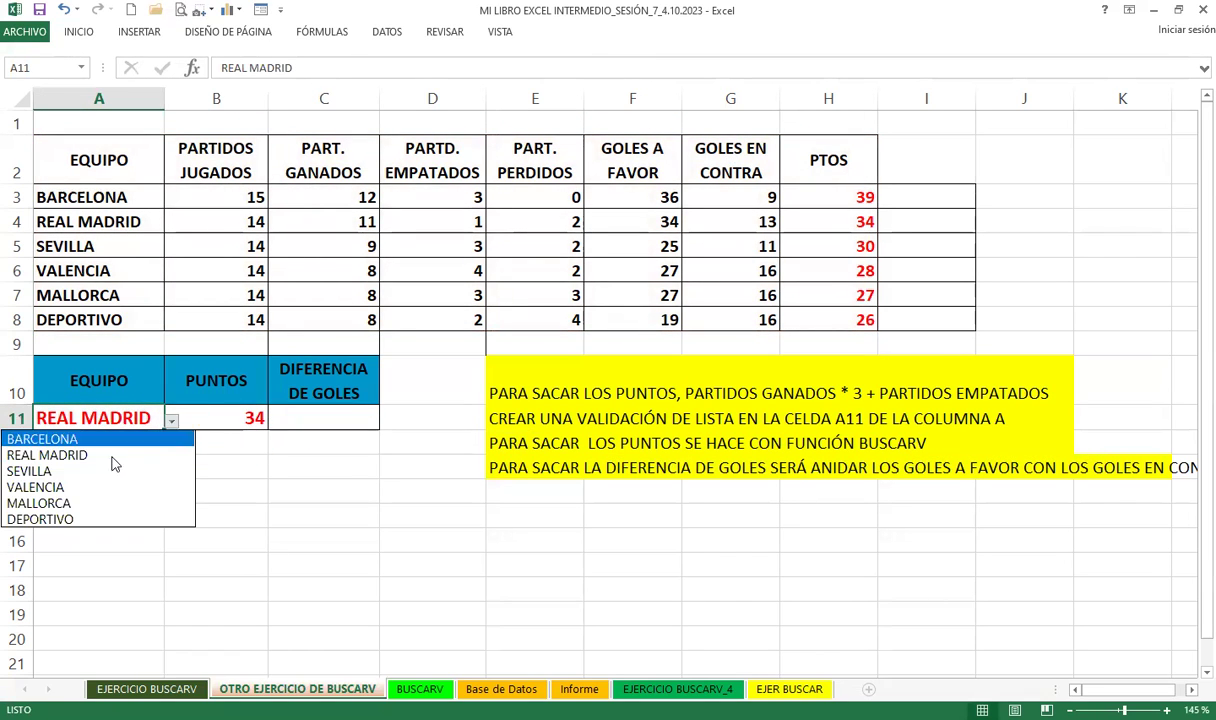
left_click(50, 503)
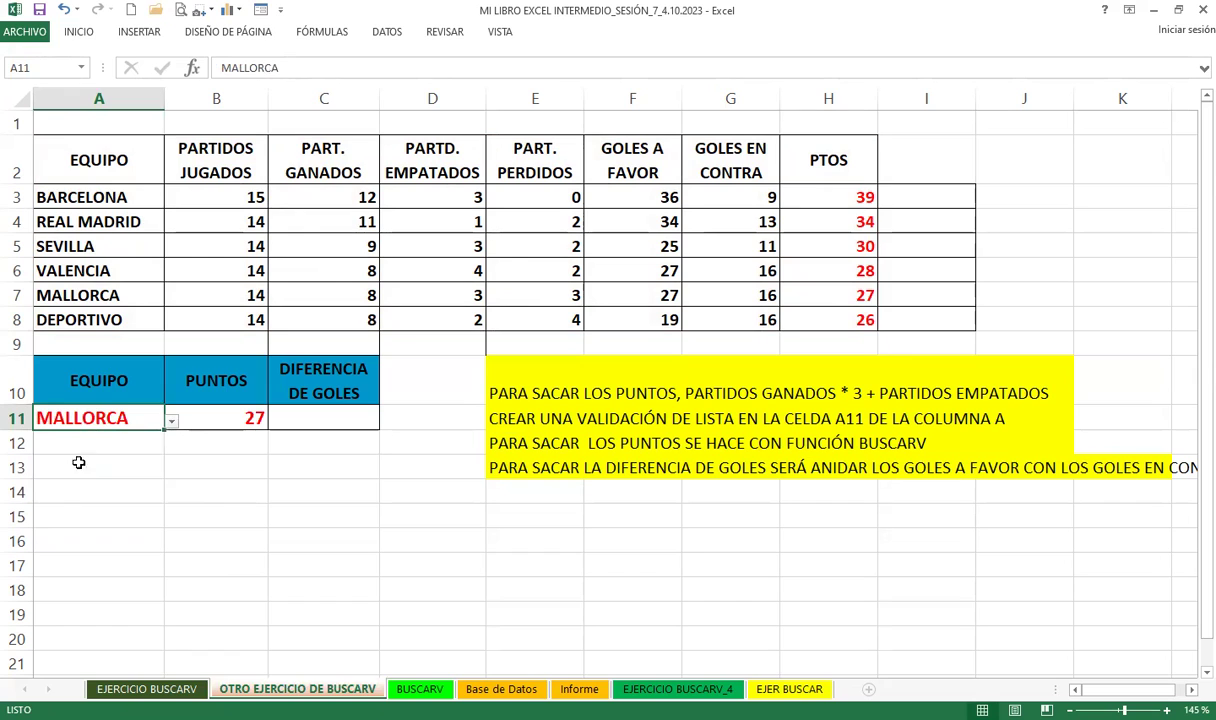
left_click(14, 295)
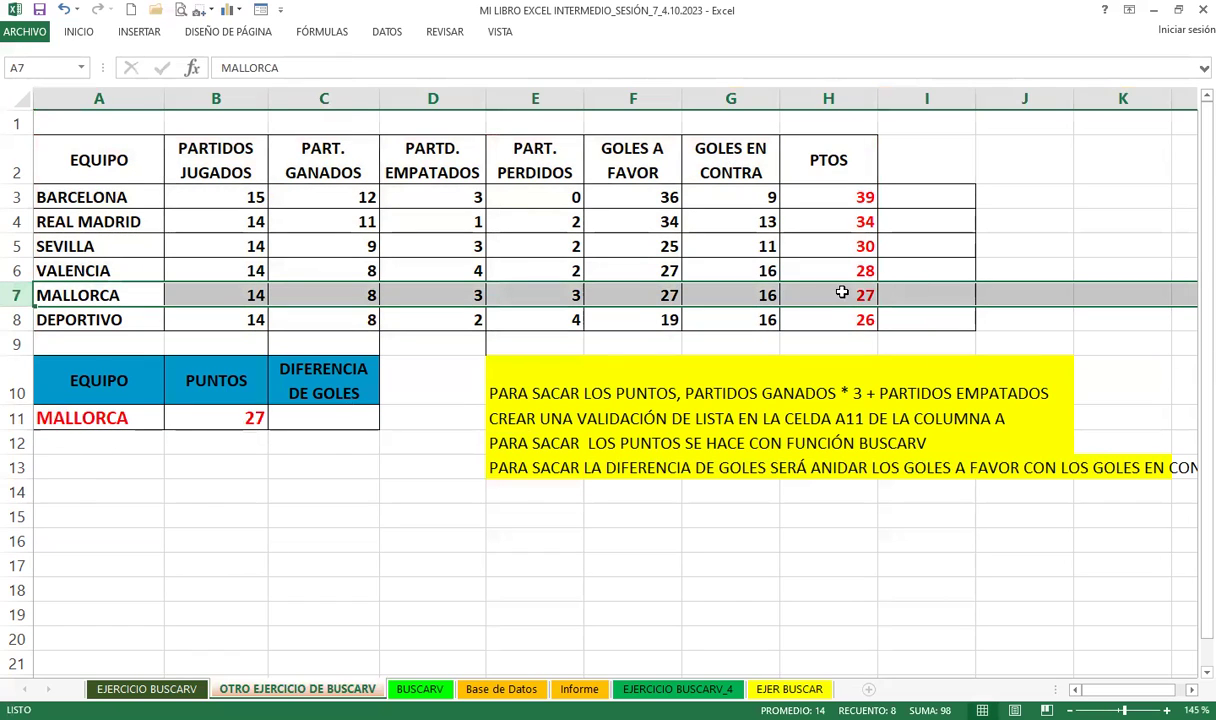
left_click(123, 410)
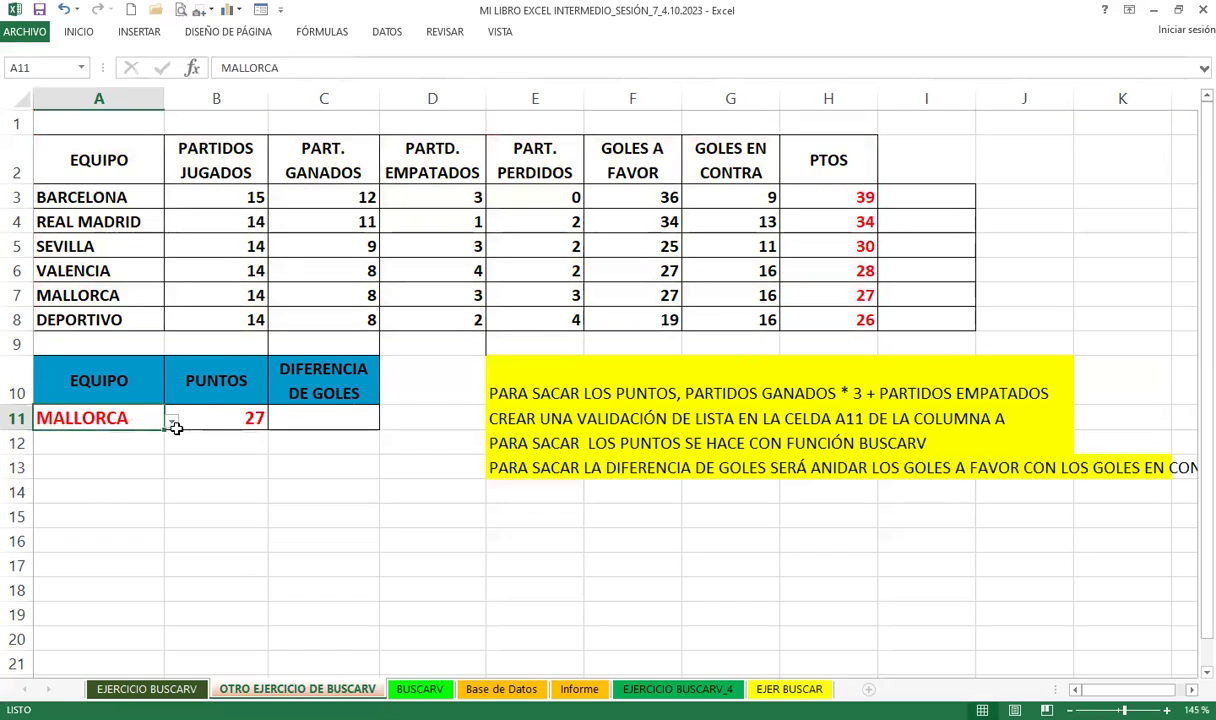
left_click(171, 420)
left_click(88, 471)
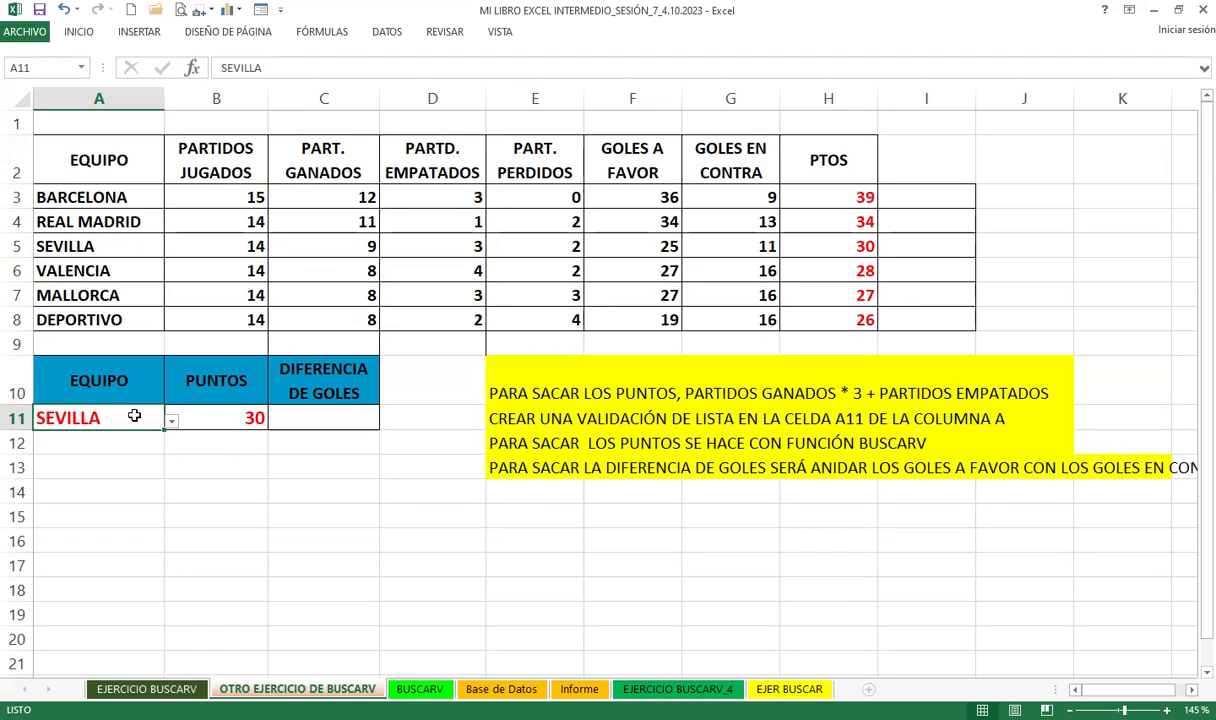
left_click(171, 420)
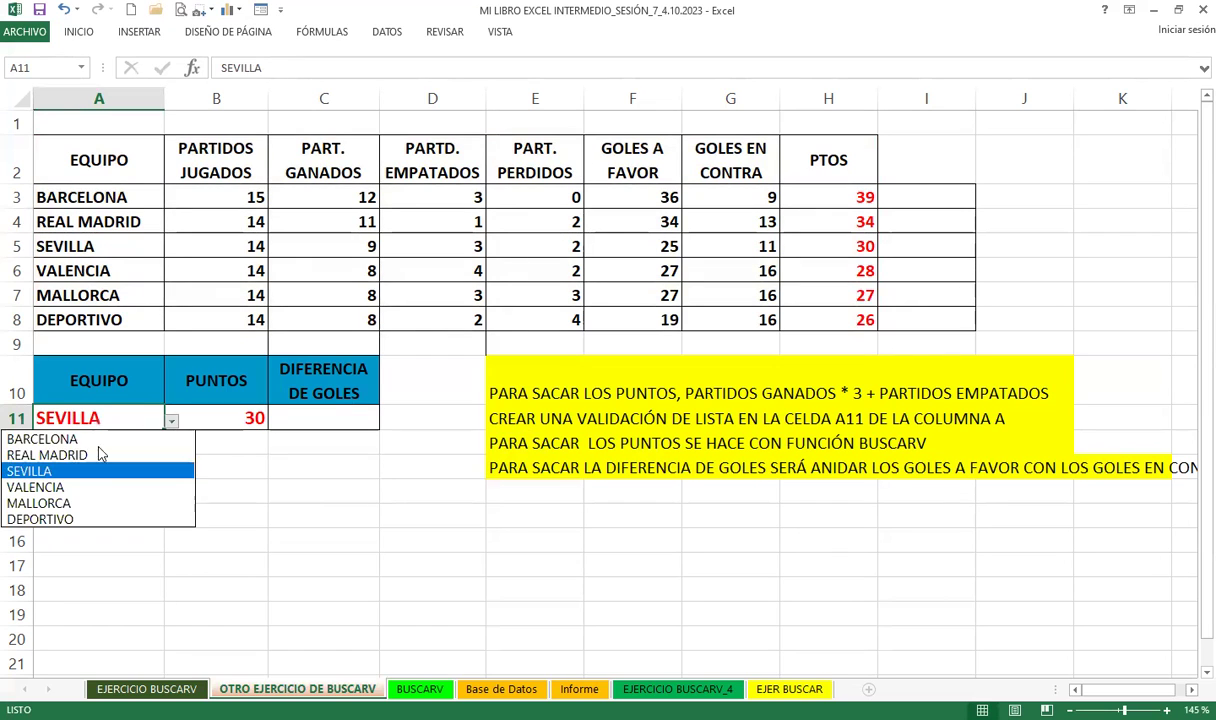
left_click(46, 459)
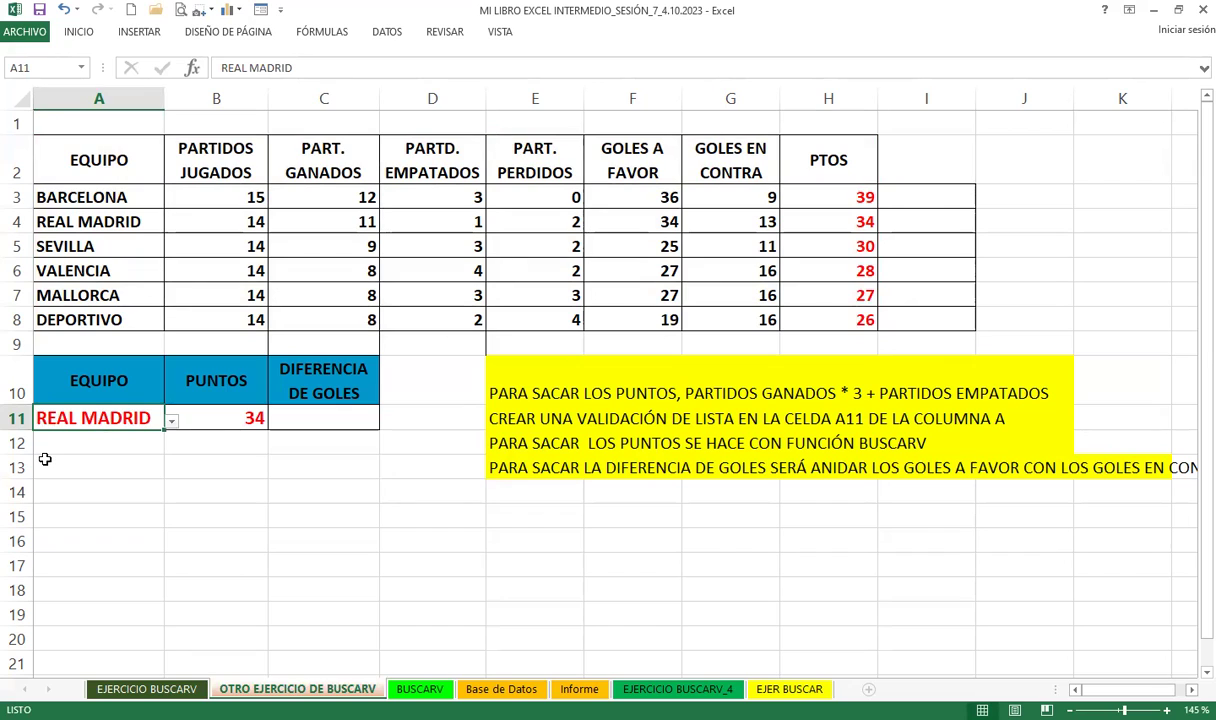
left_click(219, 416)
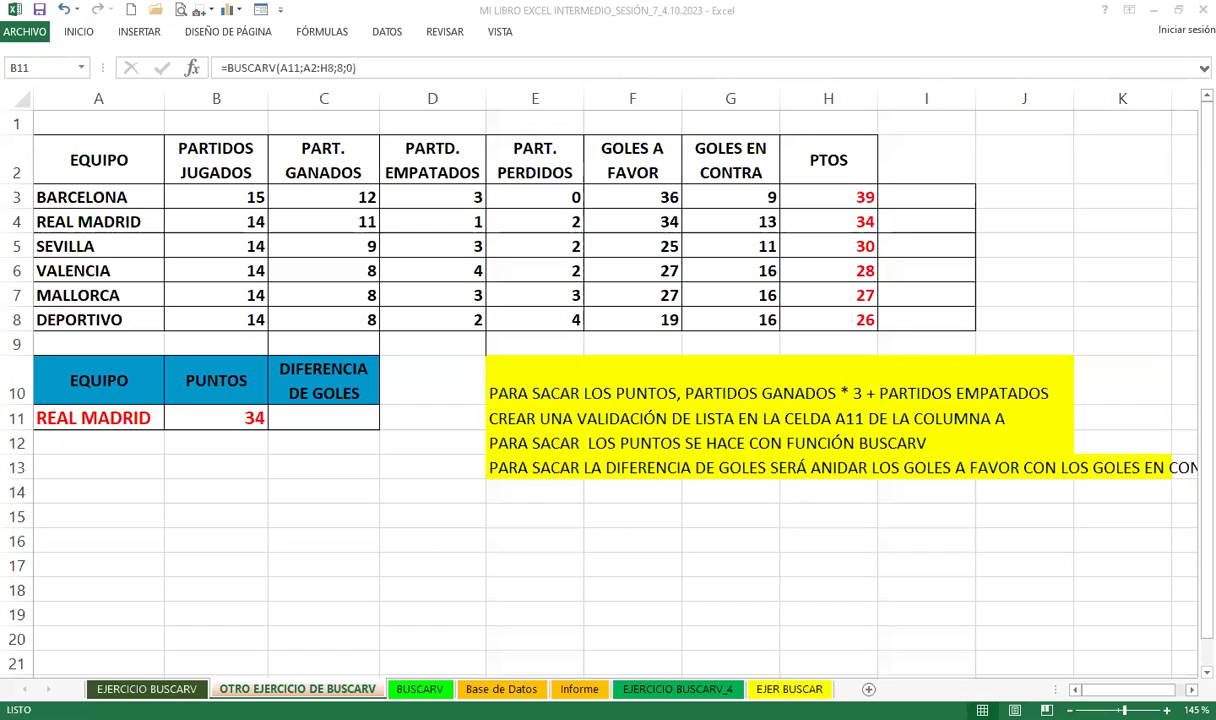
key("Return")
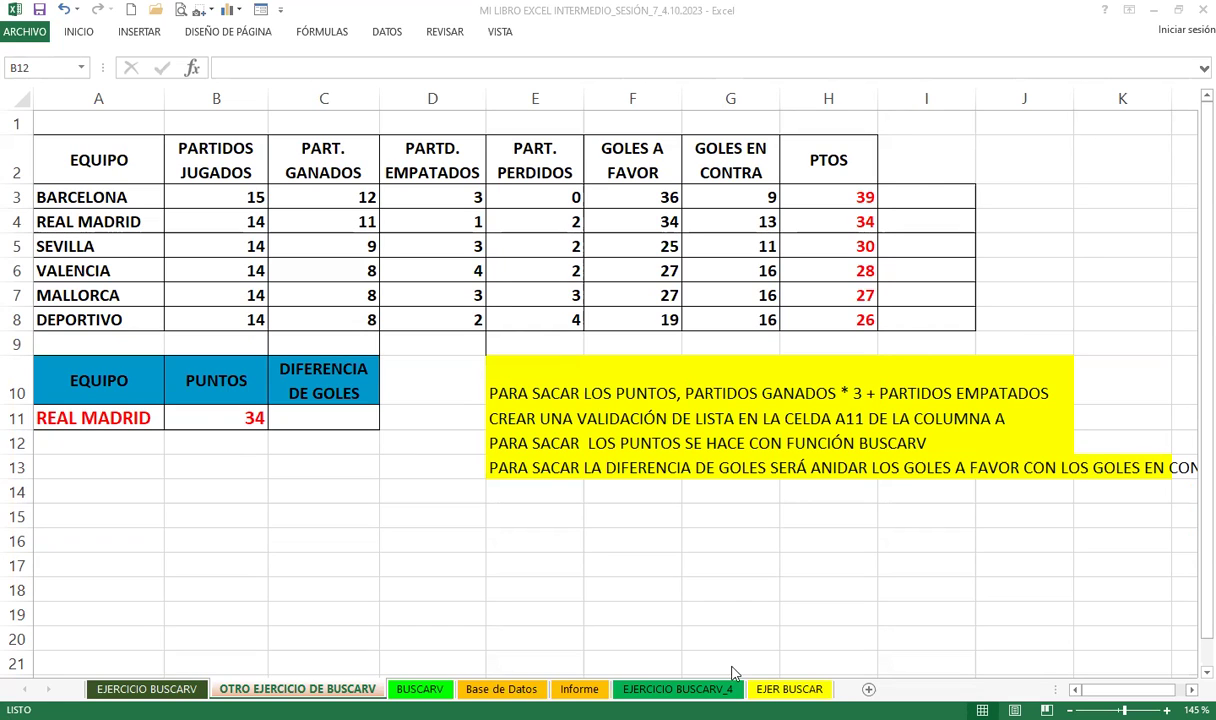
left_click(201, 412)
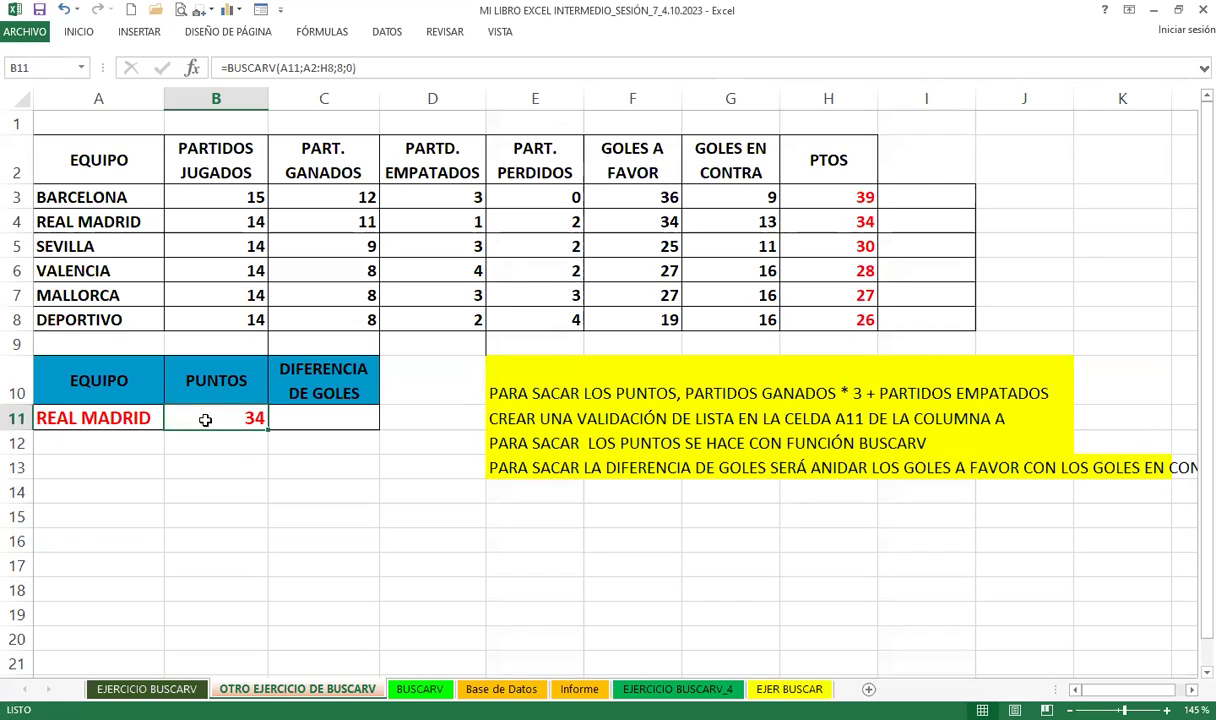
left_click(316, 417)
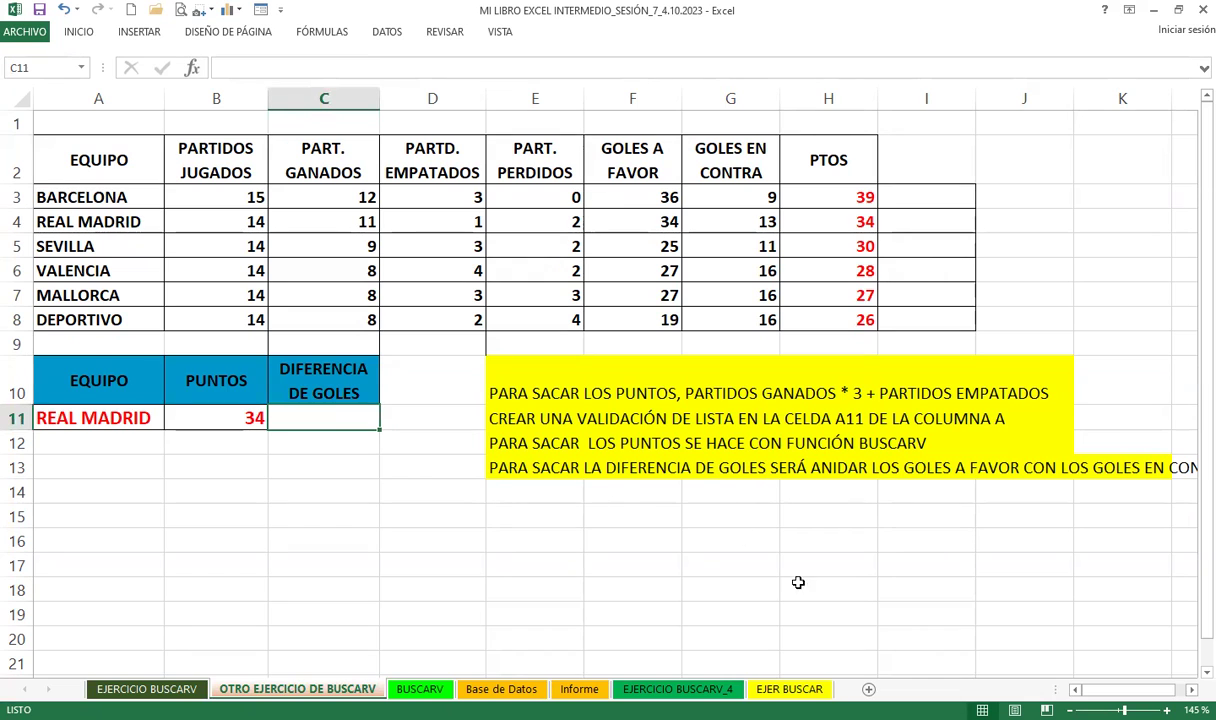
scroll(963, 608, "right", 1)
scroll(963, 608, "right", 1)
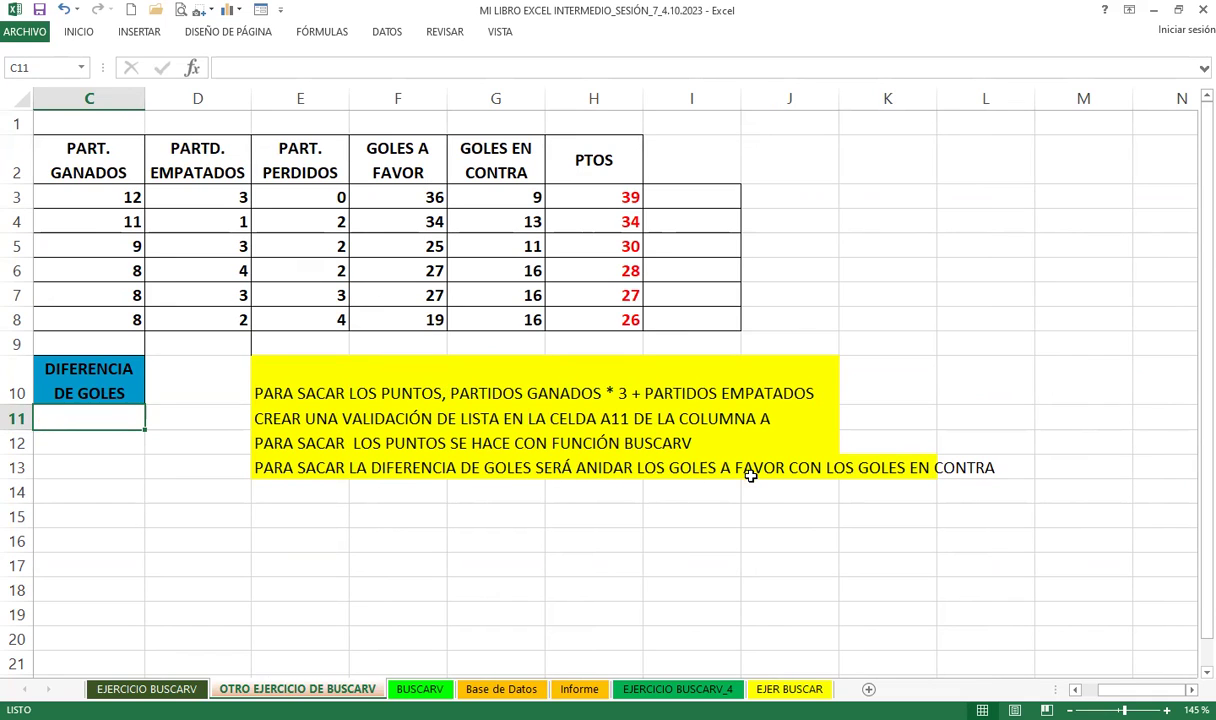
left_click(973, 467)
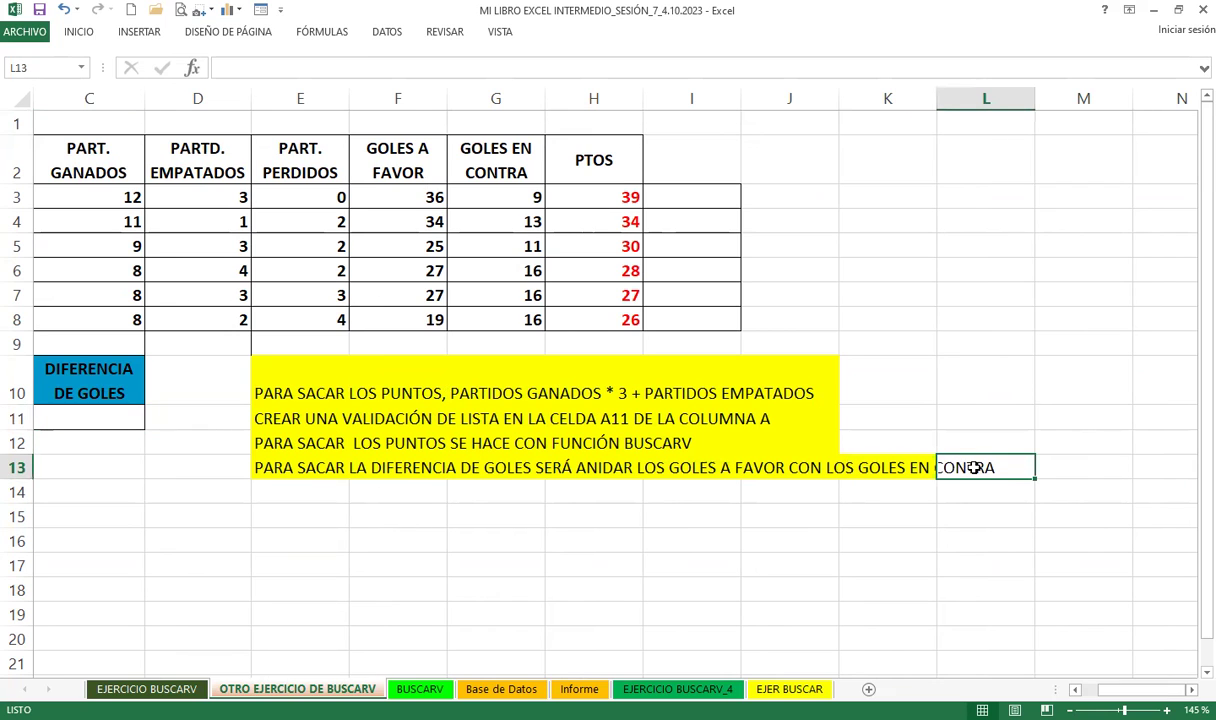
left_click(405, 90)
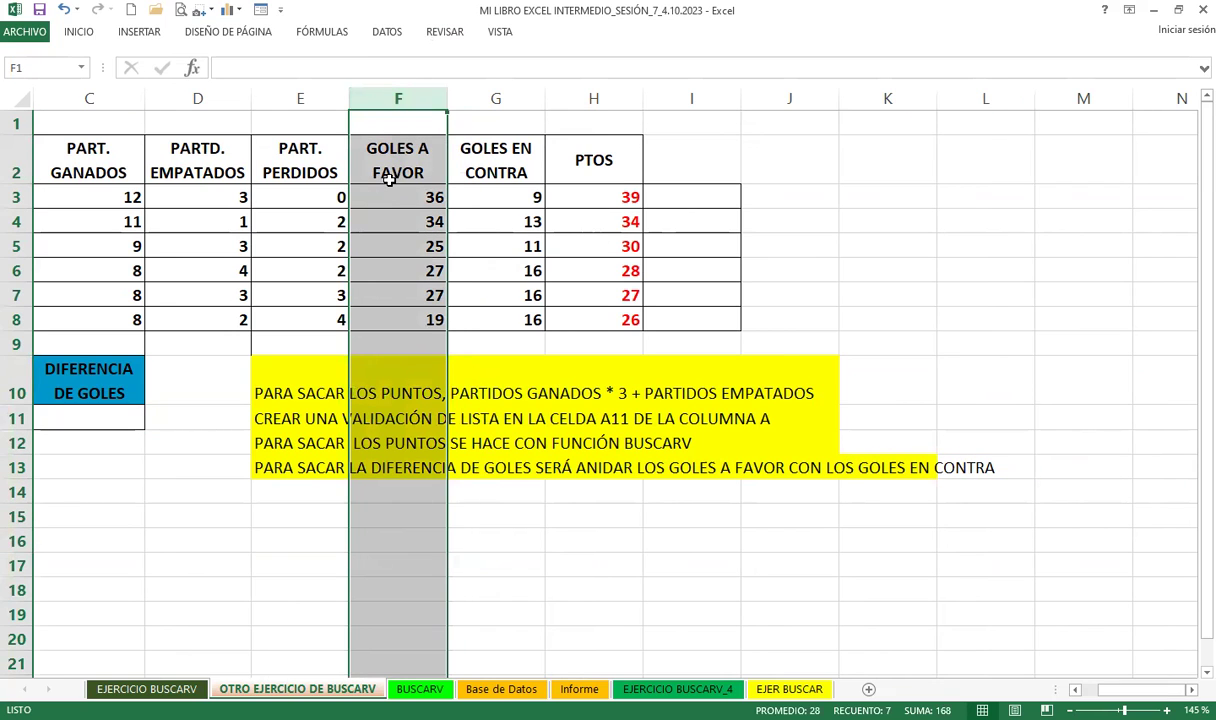
left_click(475, 97)
left_click(366, 490)
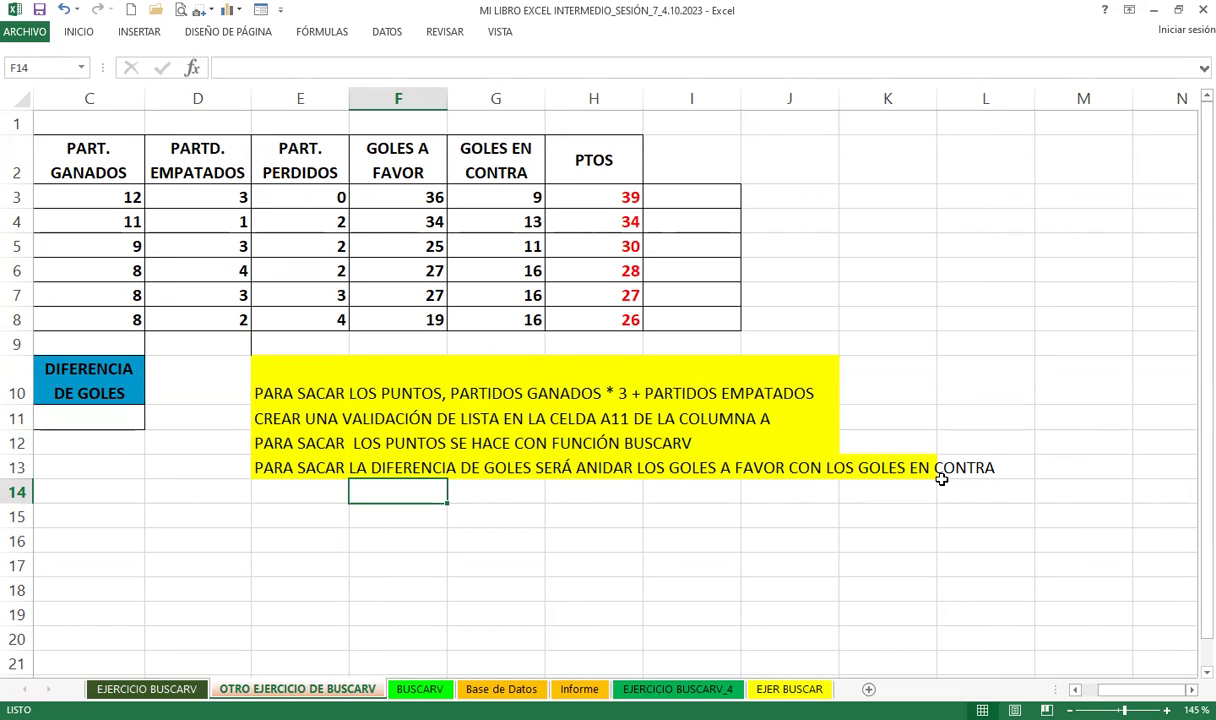
left_click(272, 466)
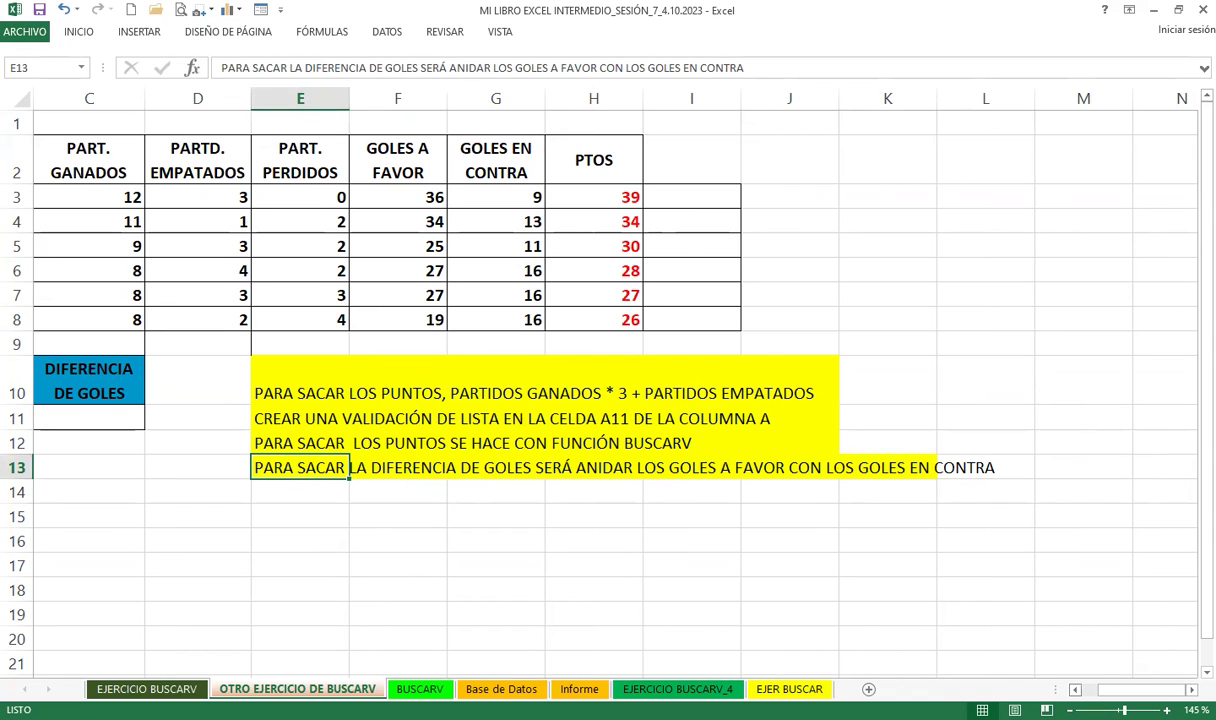
scroll(600, 380, "left", 1)
scroll(600, 380, "left", 1)
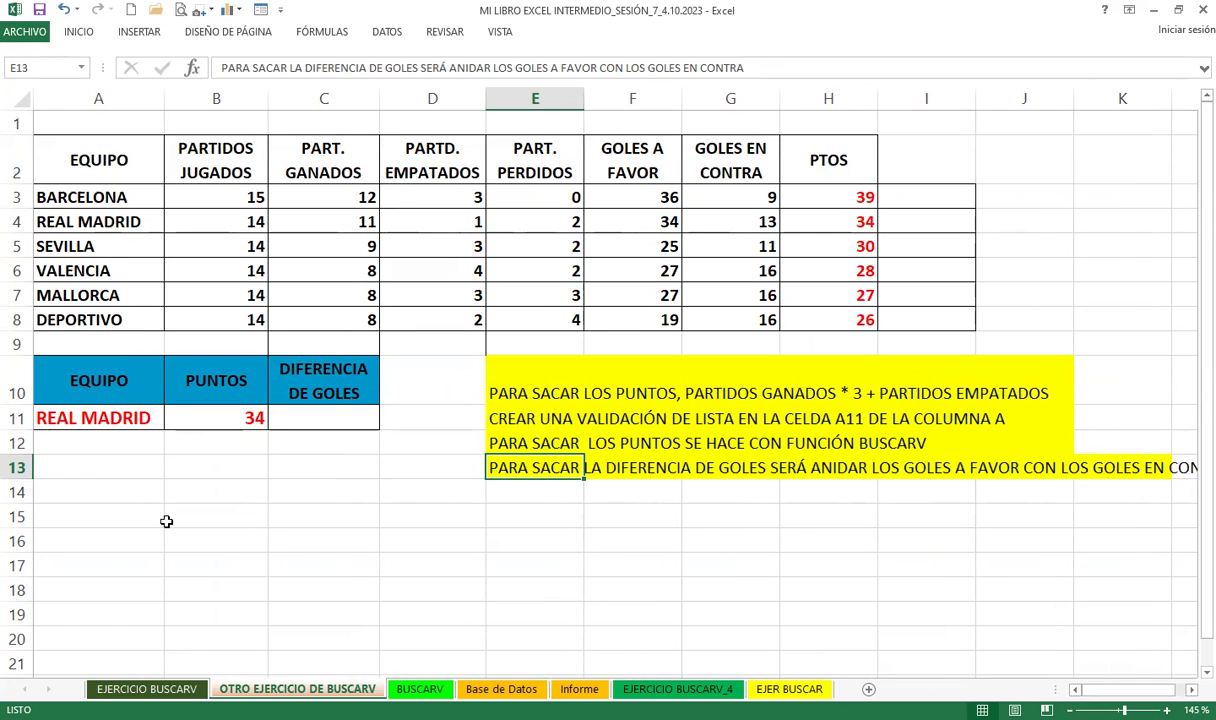
left_click(316, 416)
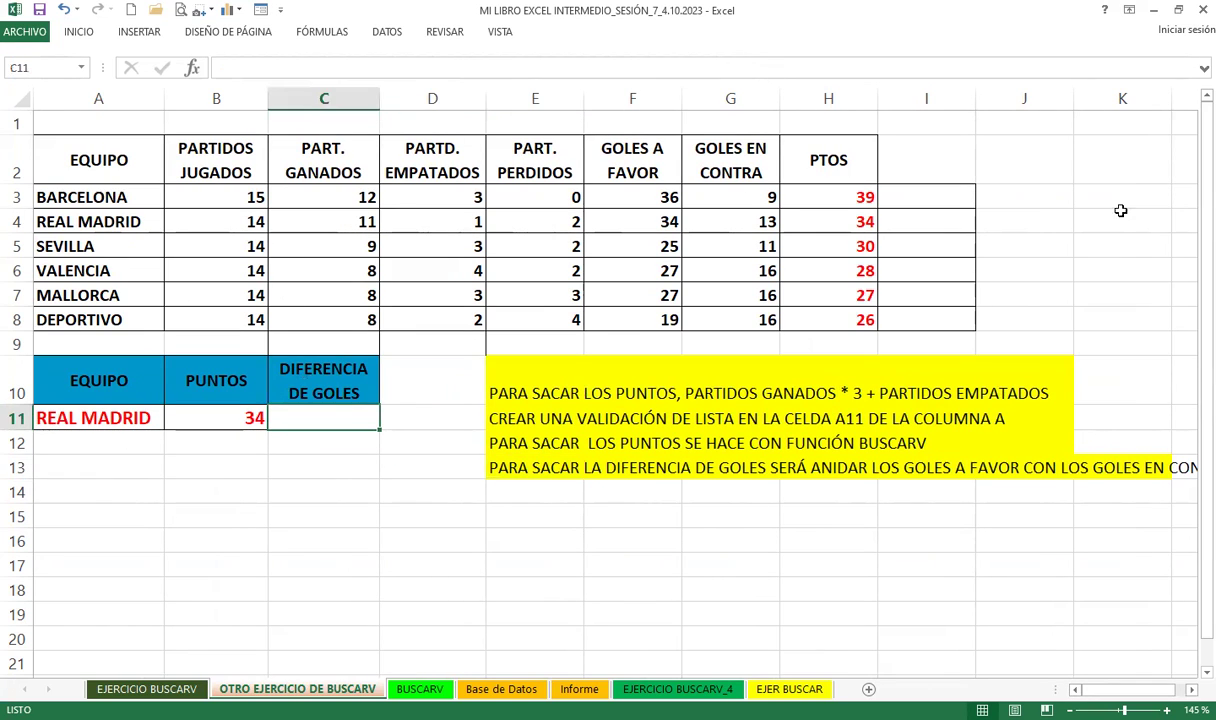
left_click(926, 197)
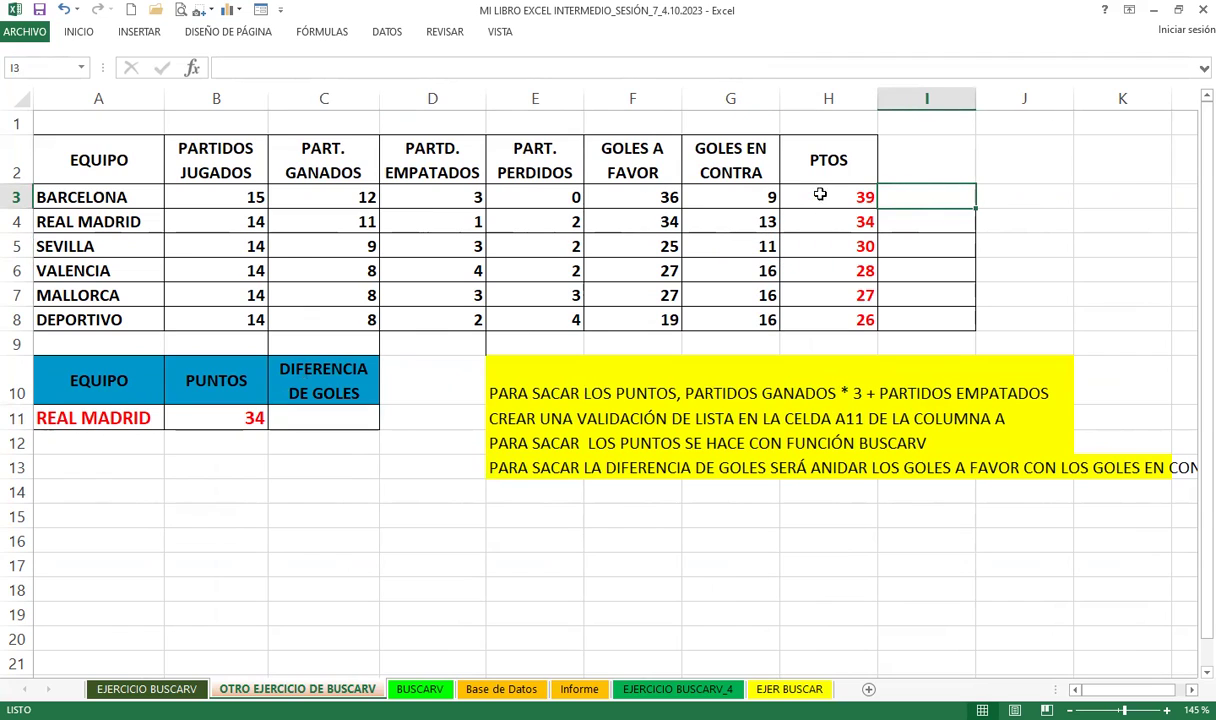
left_click(610, 194)
left_click(735, 195)
left_click(933, 197)
left_click(312, 419)
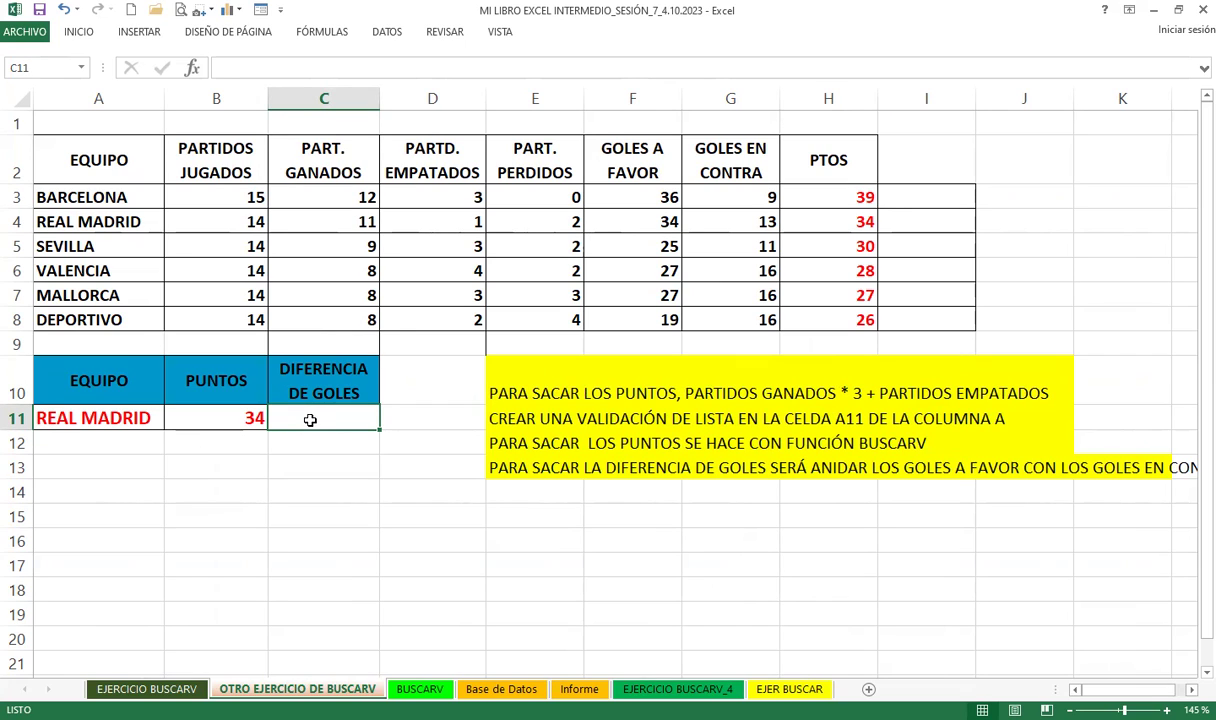
Start C11 with =BUSCARV(A11;A2:H8;6;0)- to fetch goals for before subtracting
type("=")
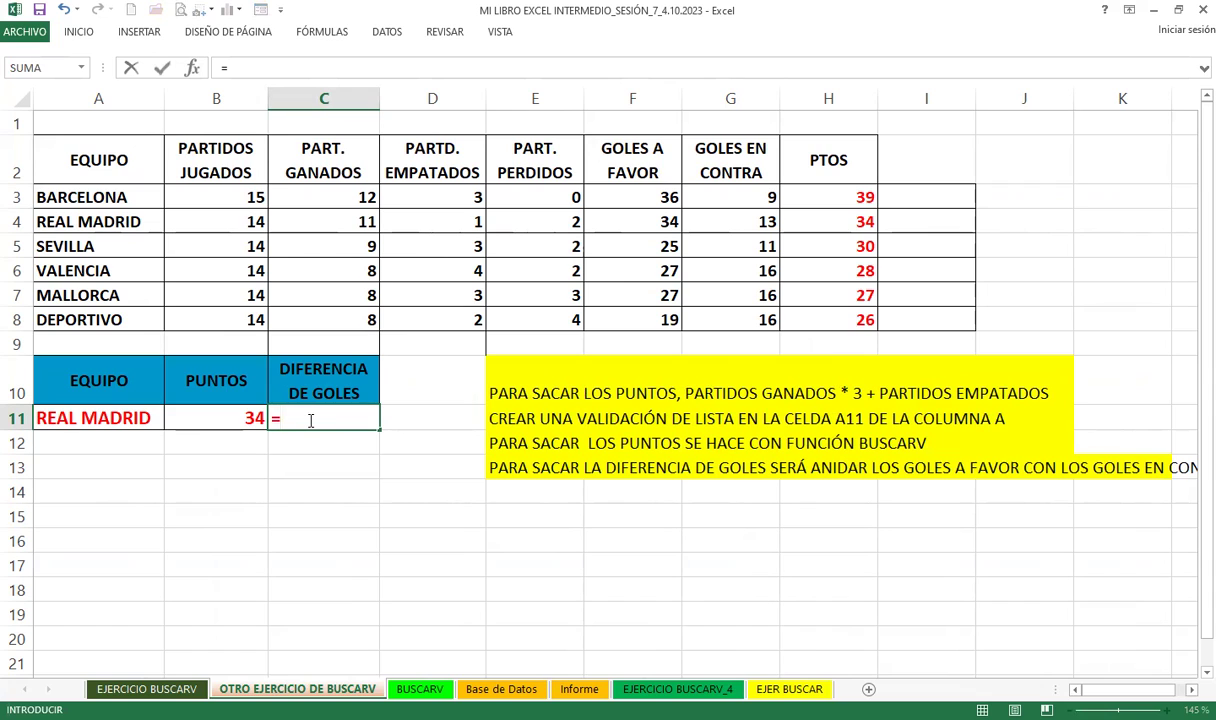
type("busc")
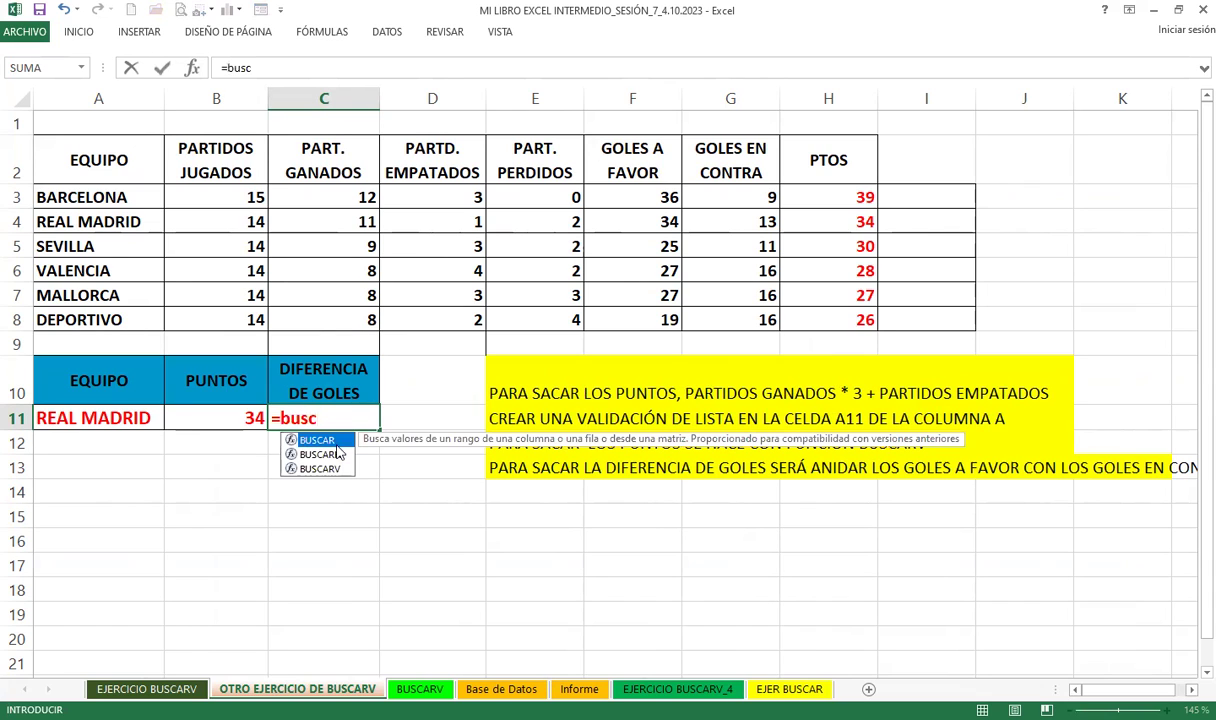
key("Tab")
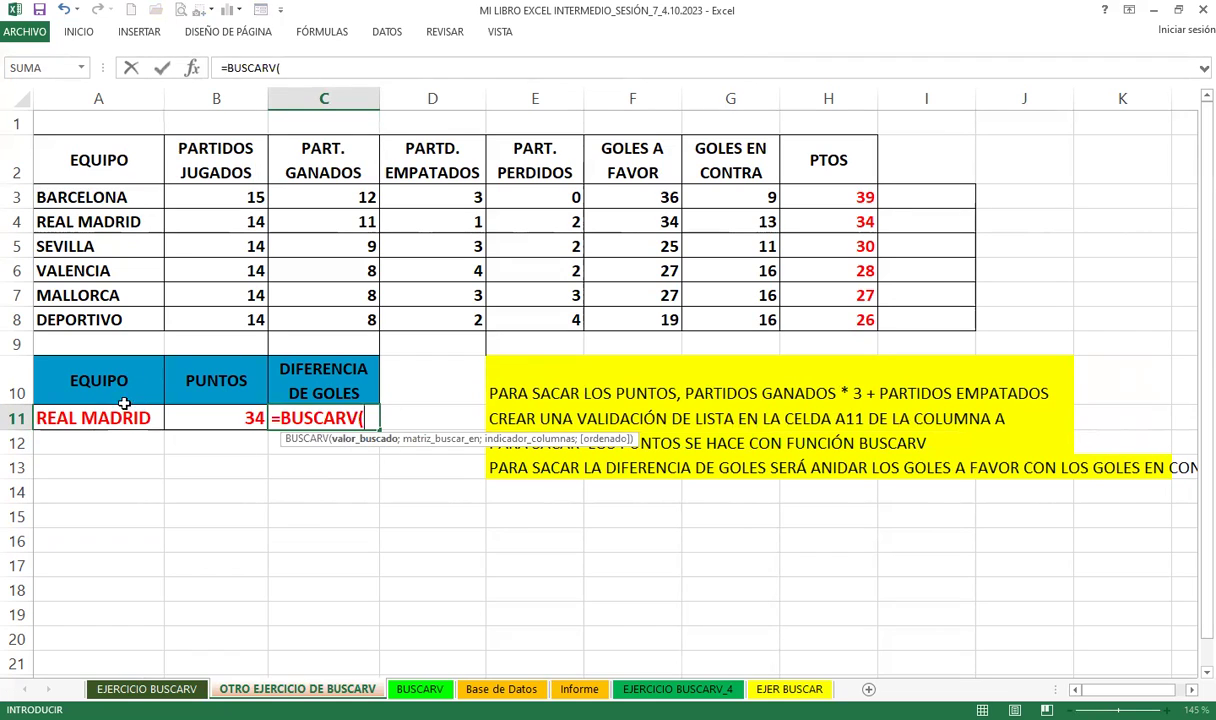
left_click(100, 420)
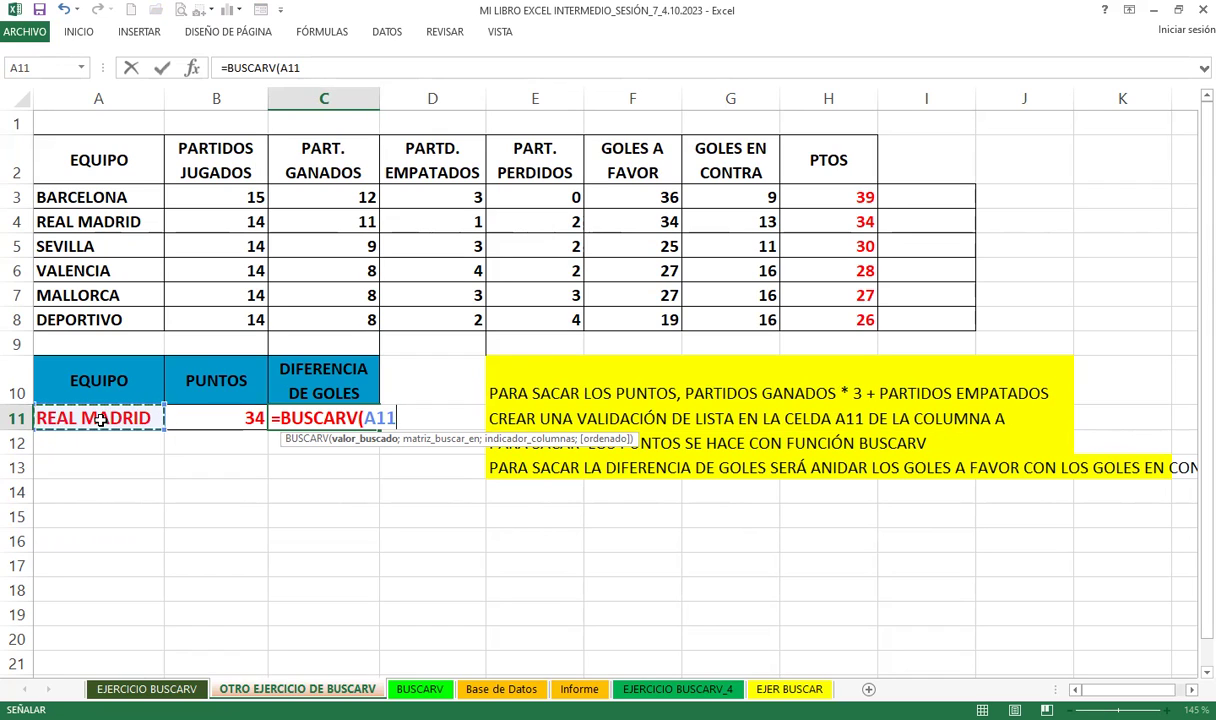
type(";")
left_click_drag(72, 150, 225, 168)
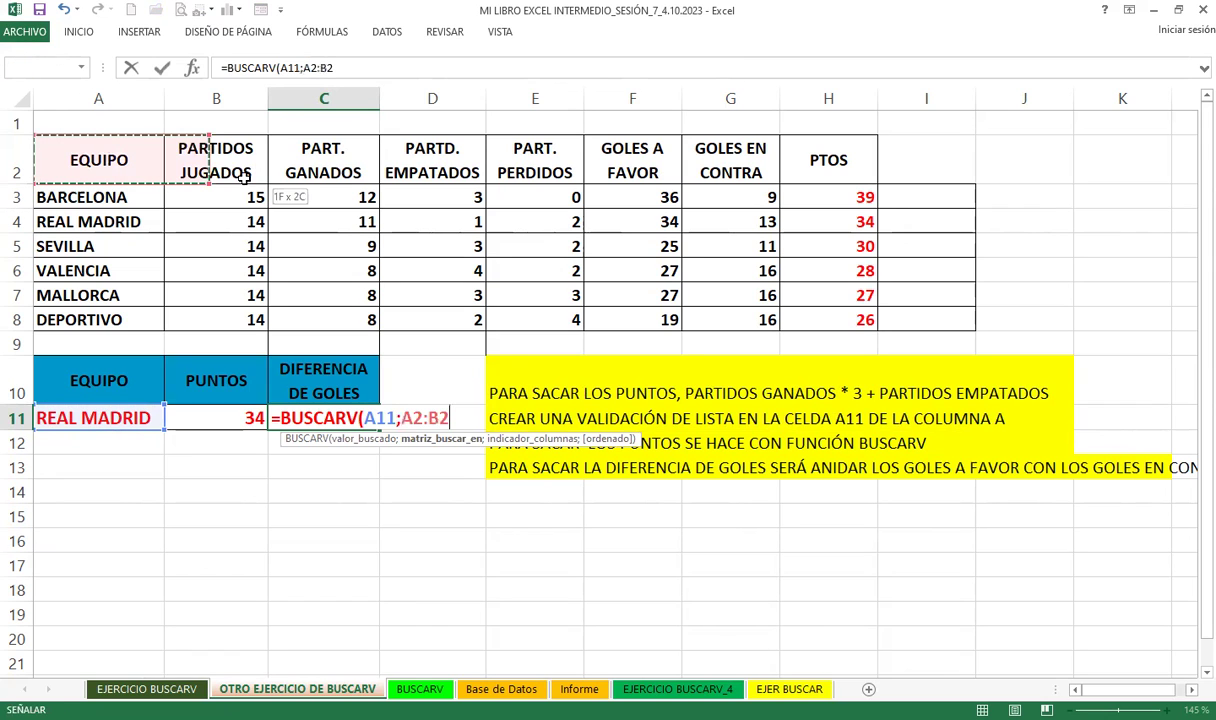
left_click_drag(819, 319, 822, 320)
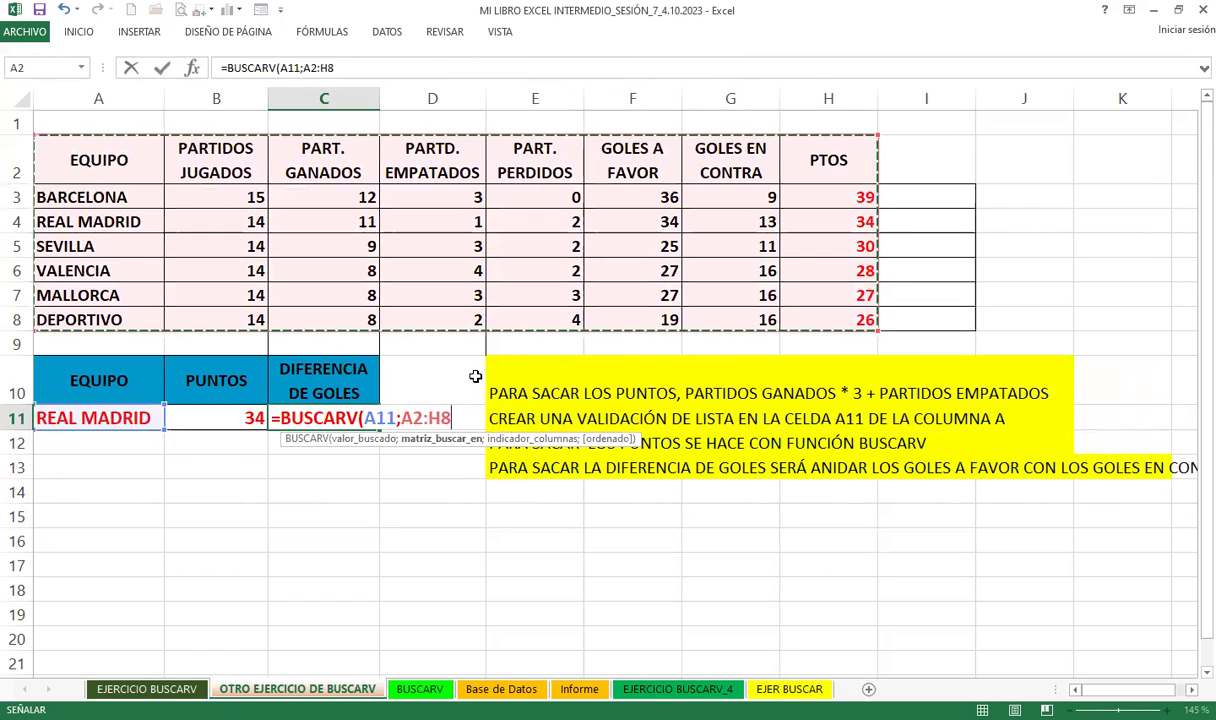
type(";")
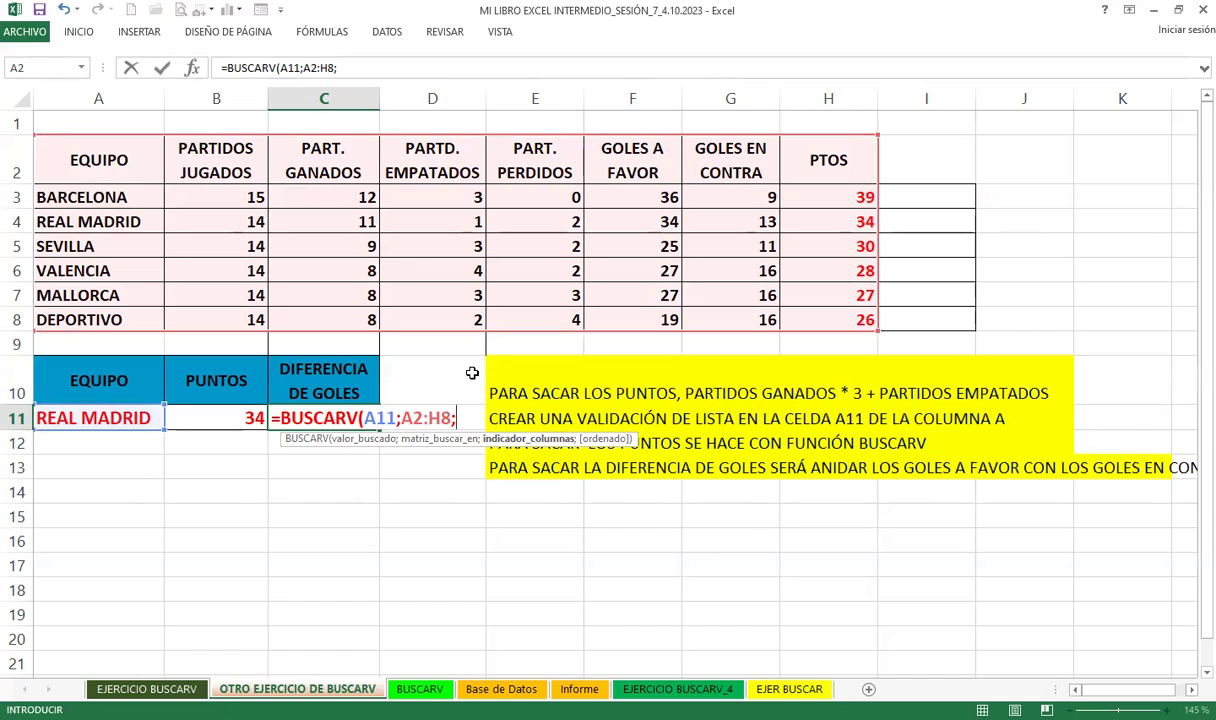
type("6")
type(";")
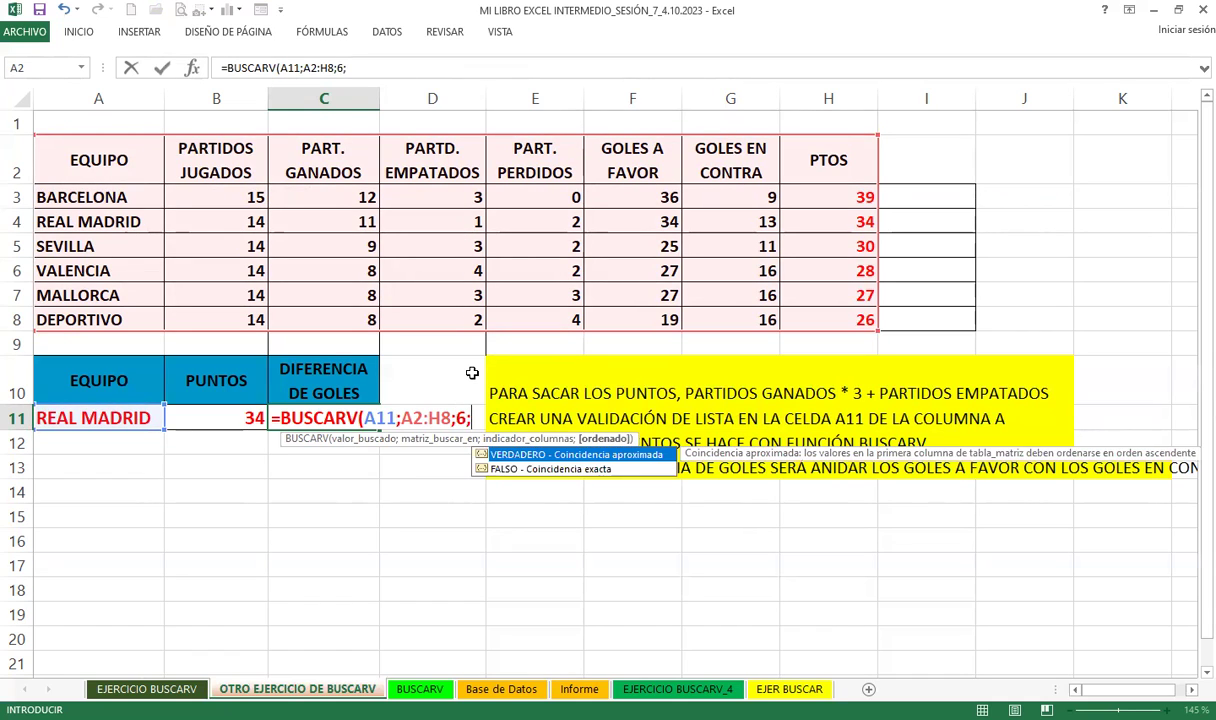
type("0")
type(")")
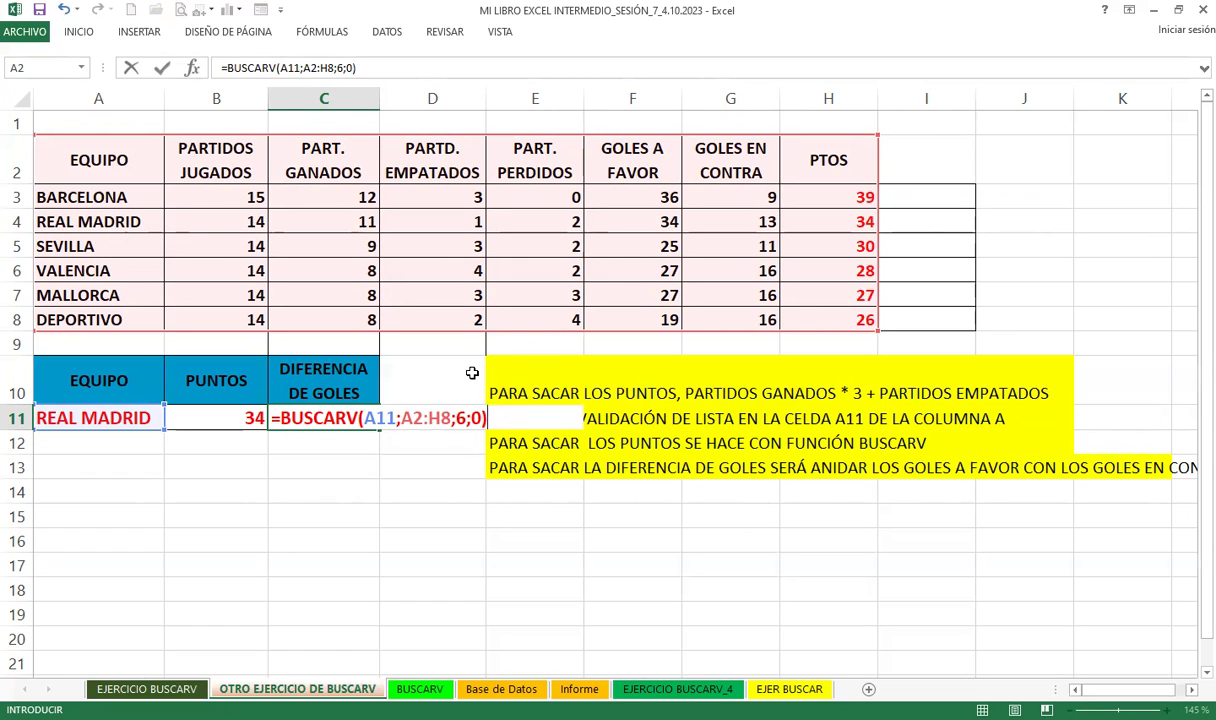
type("-")
Subtract BUSCARV(A11;A2:H8;7;0) in C11, giving REAL MADRID a goal difference of 21
type("bus")
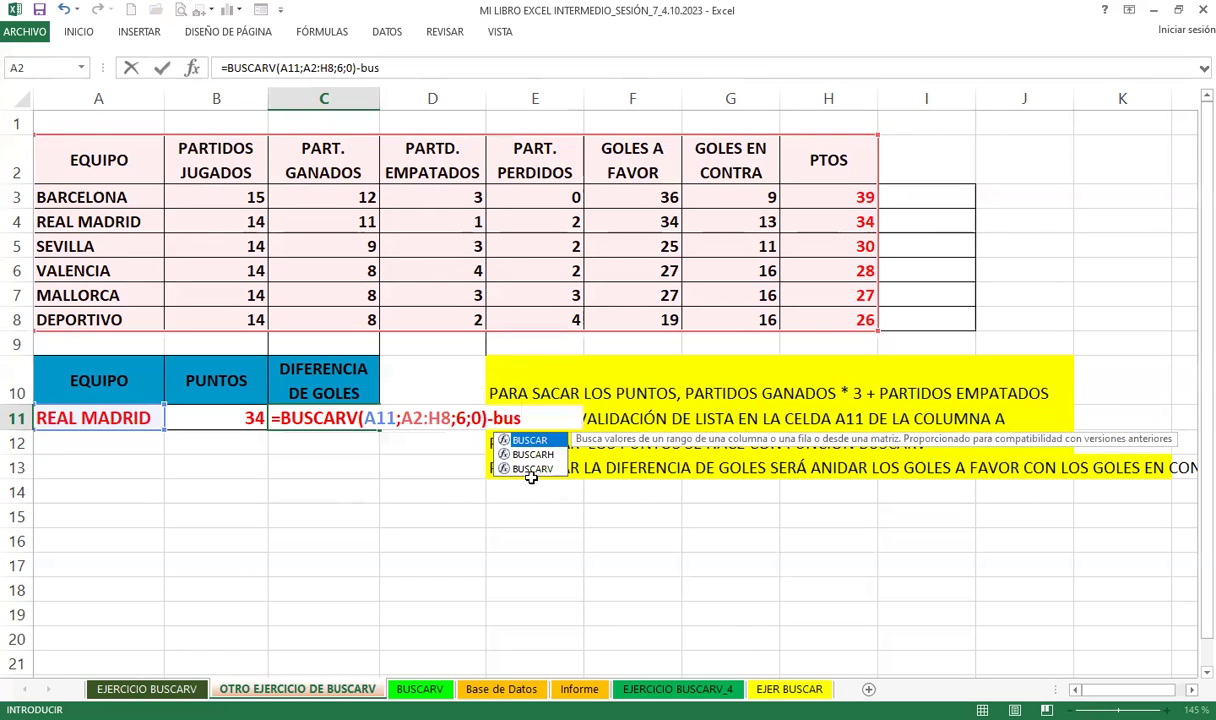
left_click(530, 469)
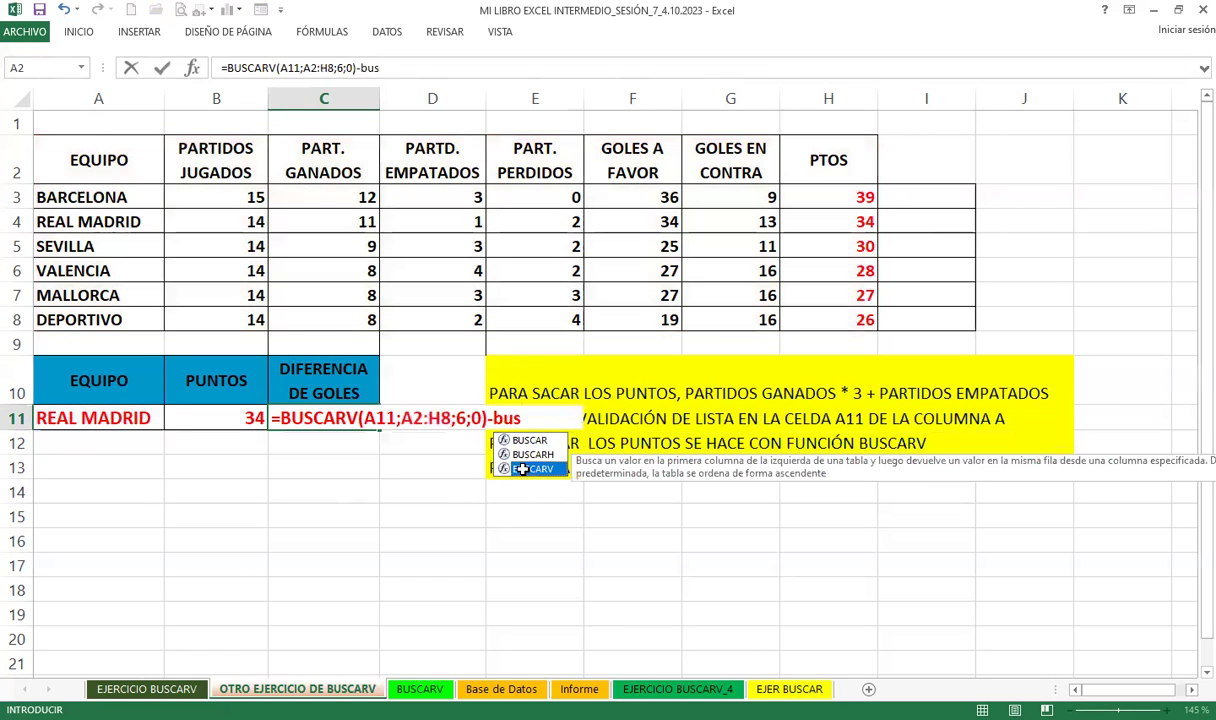
double_click(527, 469)
left_click(119, 410)
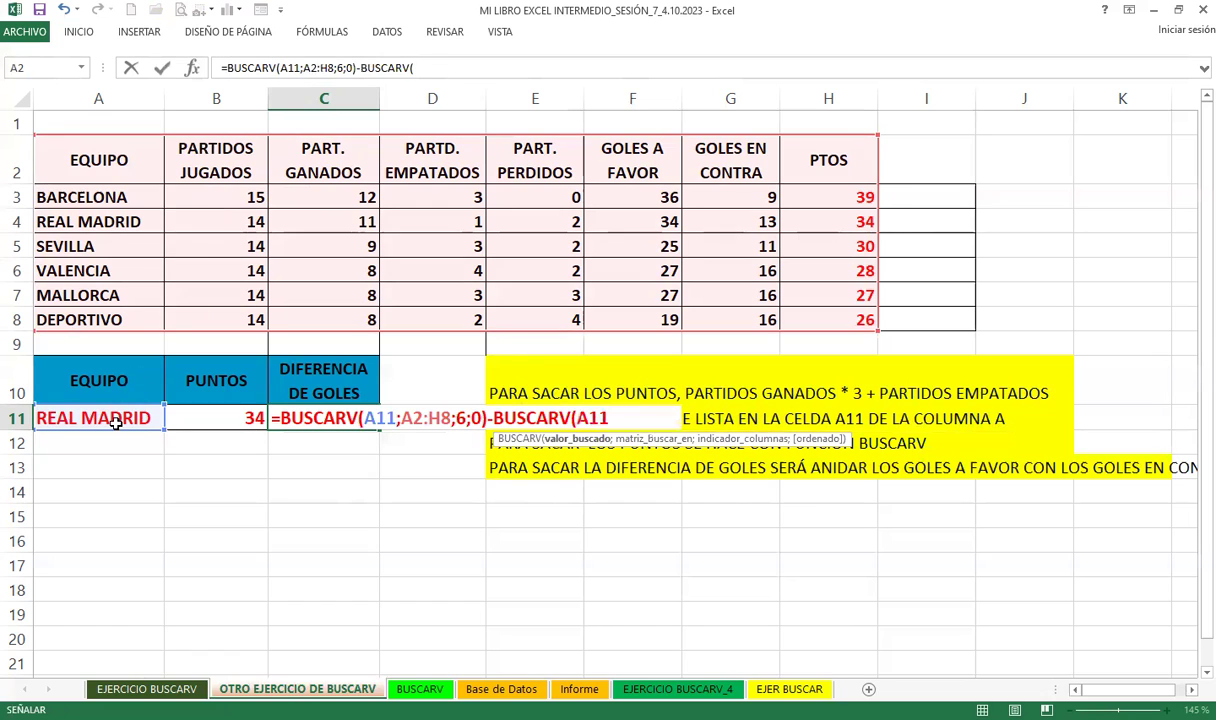
type(";")
left_click(88, 155)
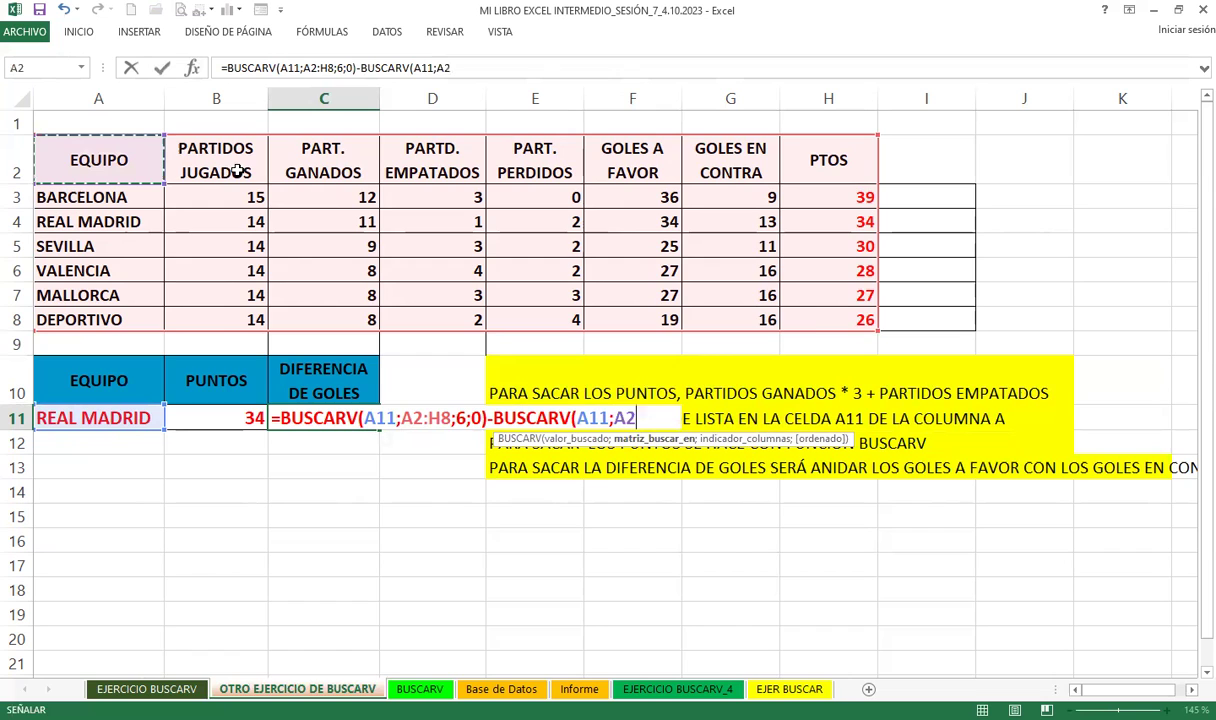
left_click(812, 321, "shift")
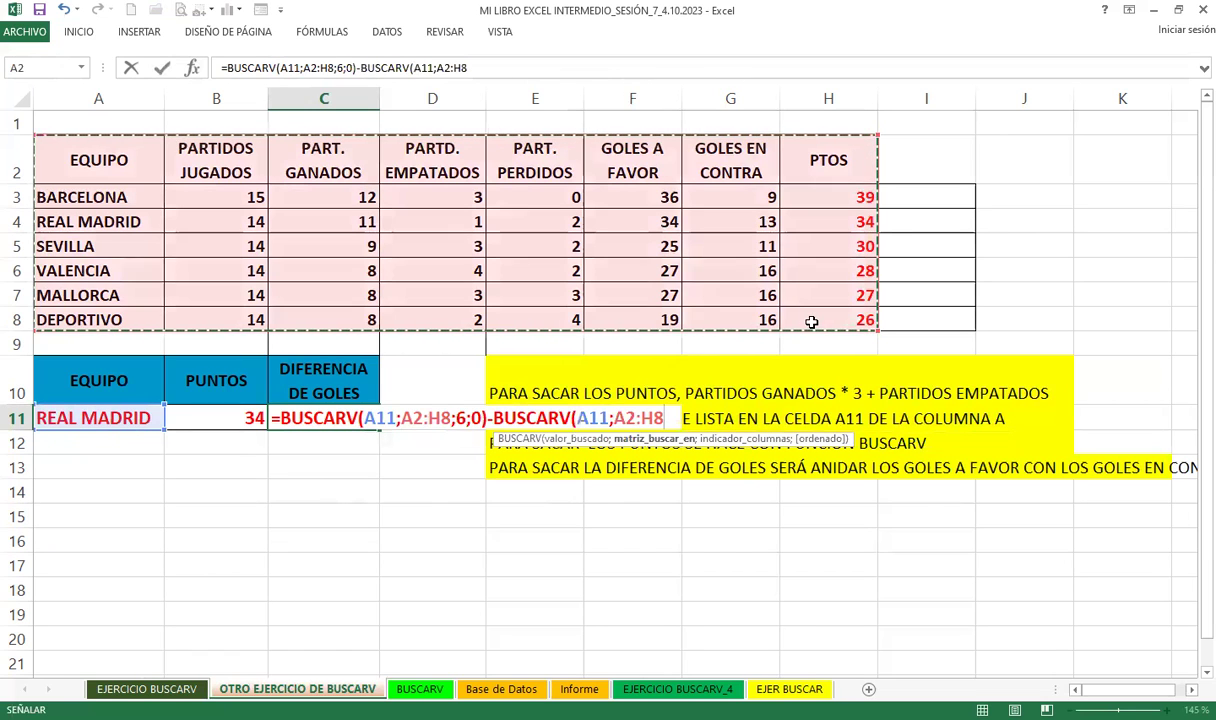
type(";")
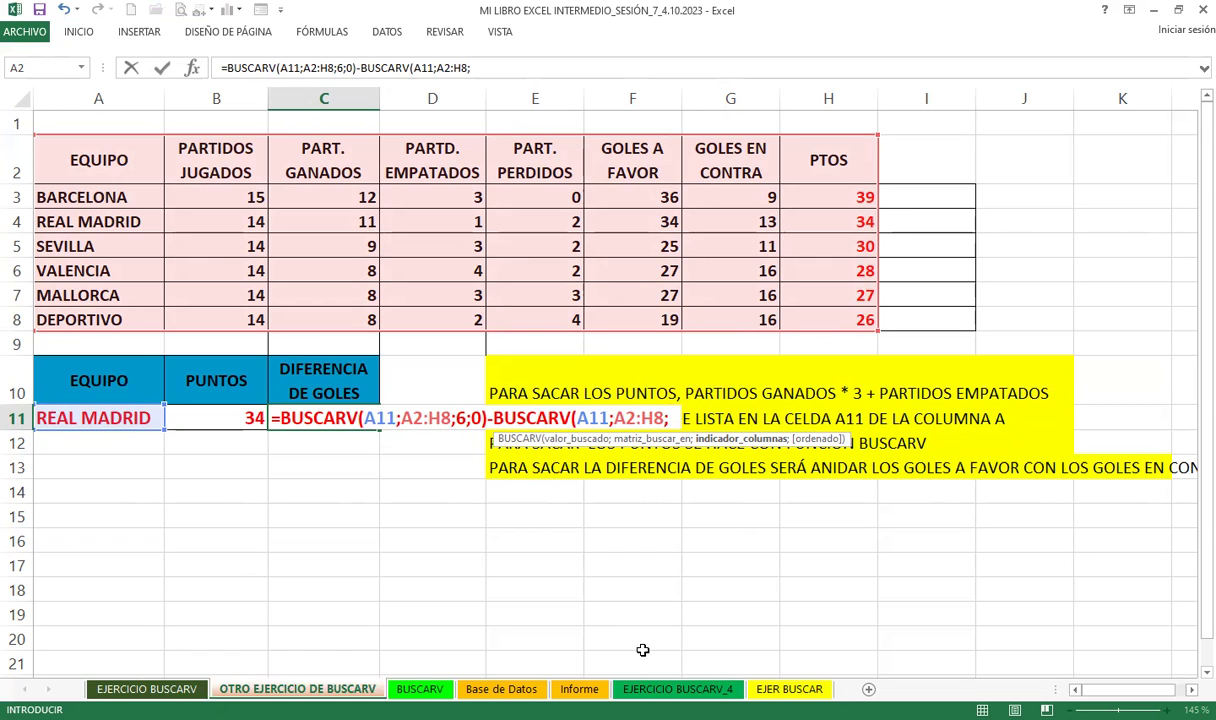
type("7")
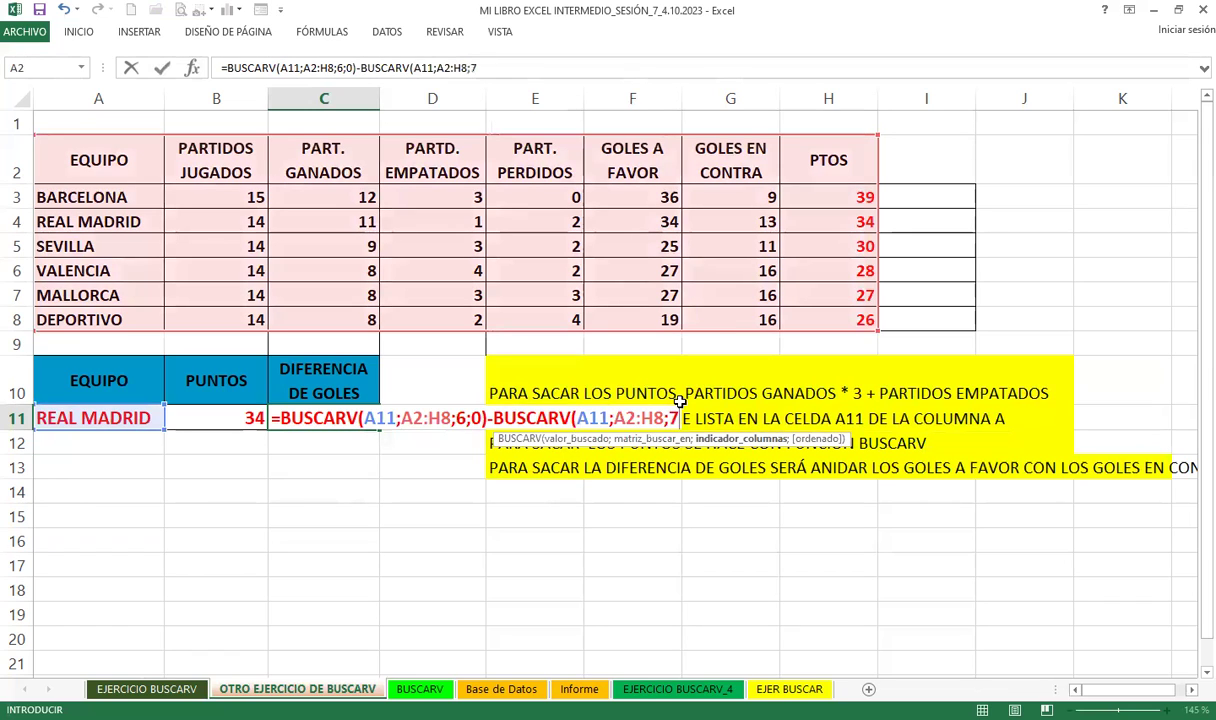
type(";0")
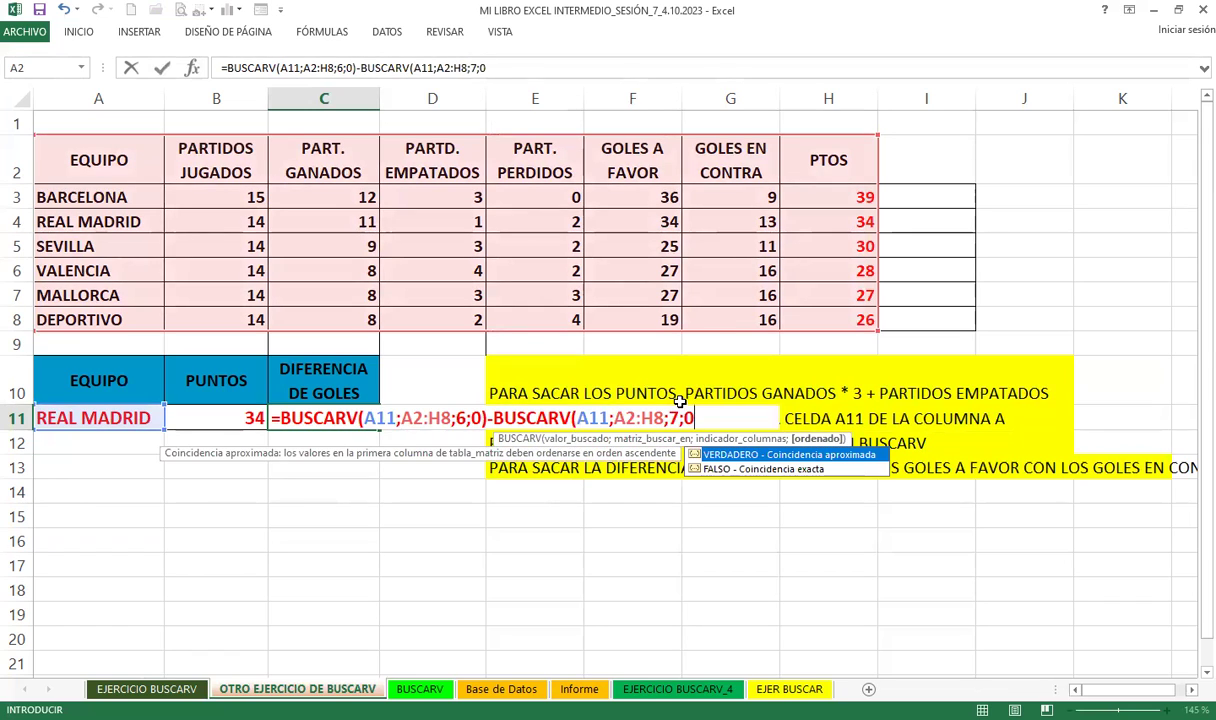
type(")")
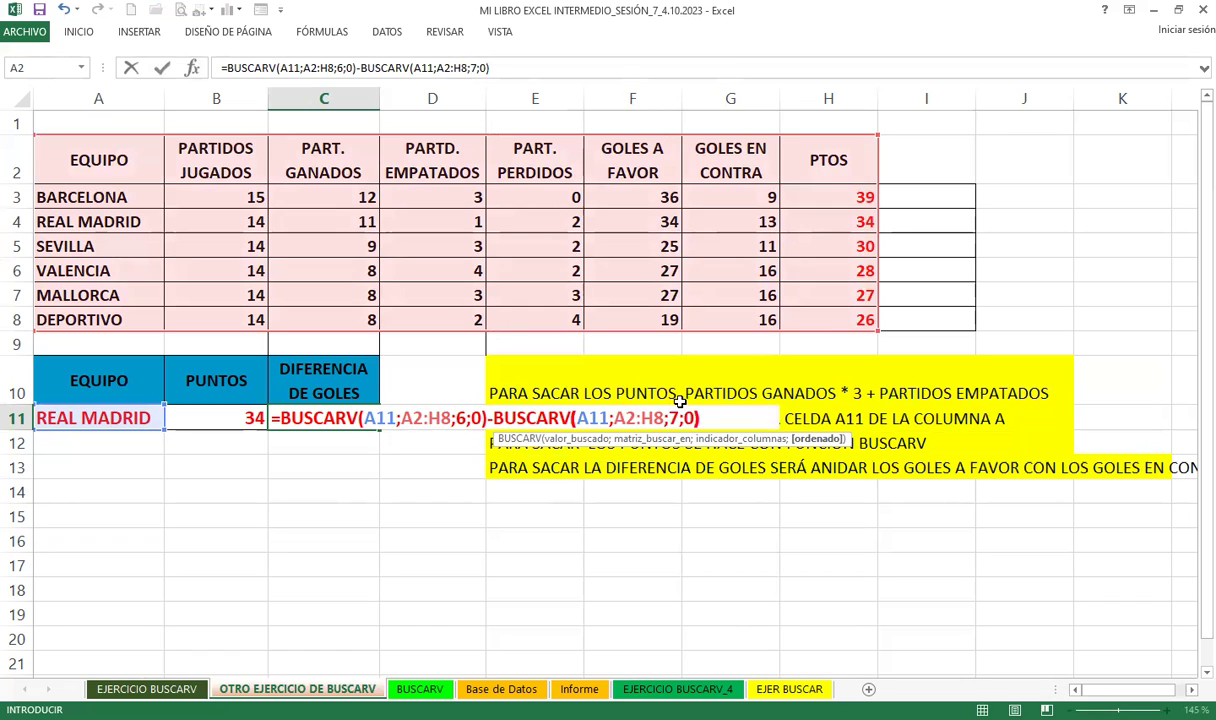
key("Return")
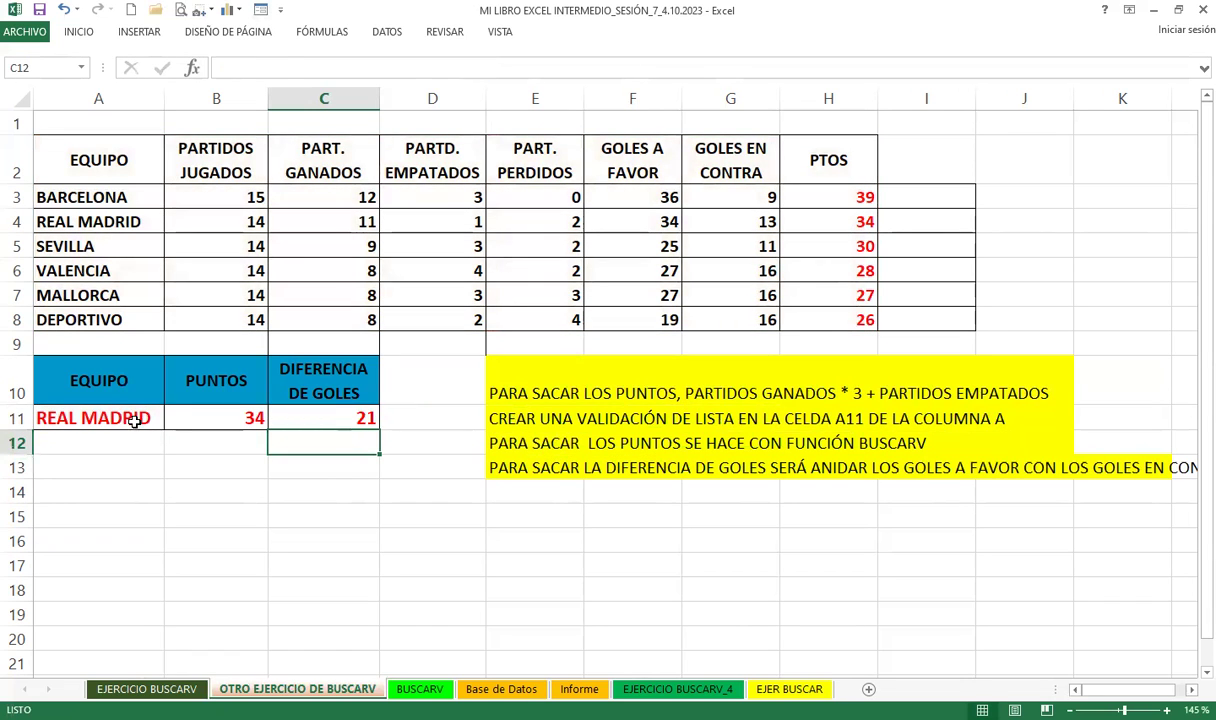
left_click(134, 421)
Switch A11 to SEVILLA and fill =F3-G3 from I3 down to I8
left_click(172, 421)
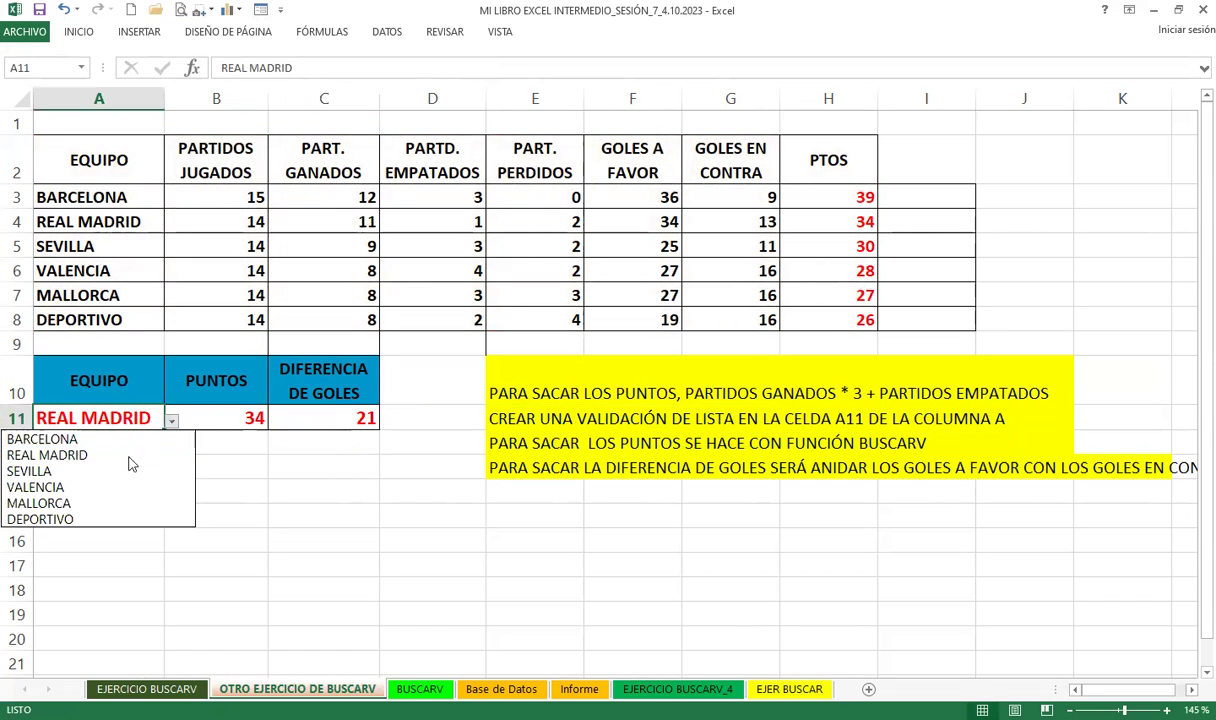
left_click(42, 470)
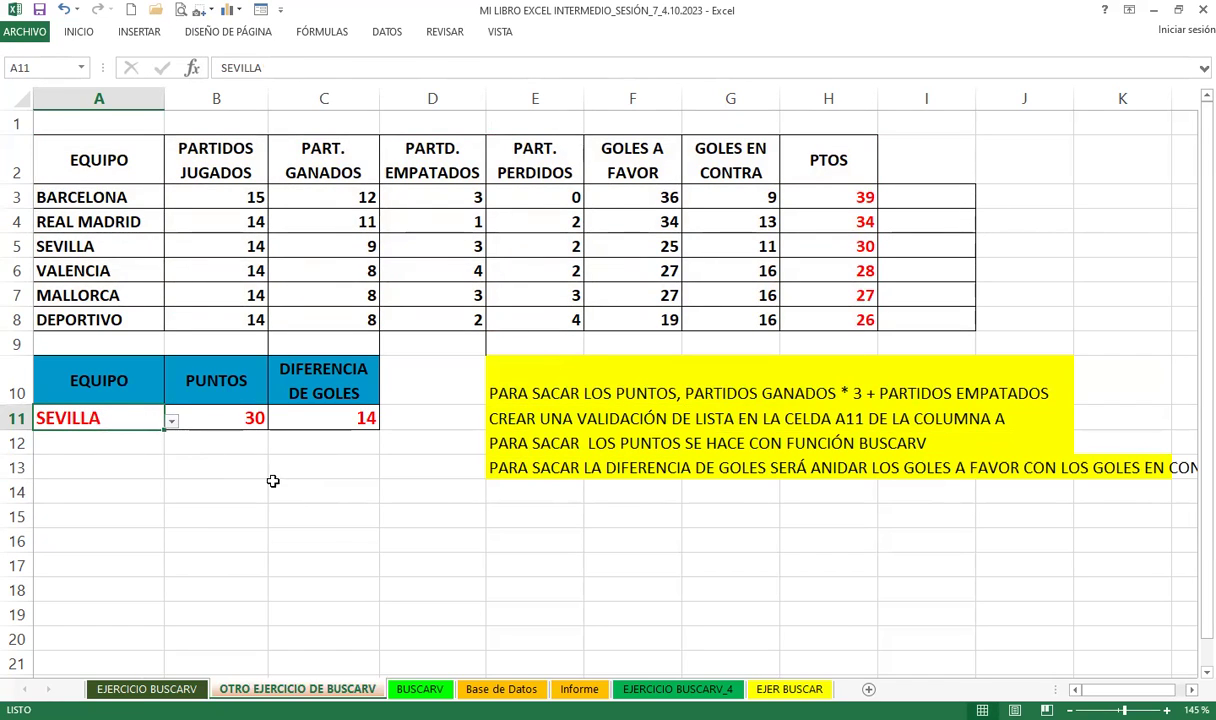
left_click(911, 196)
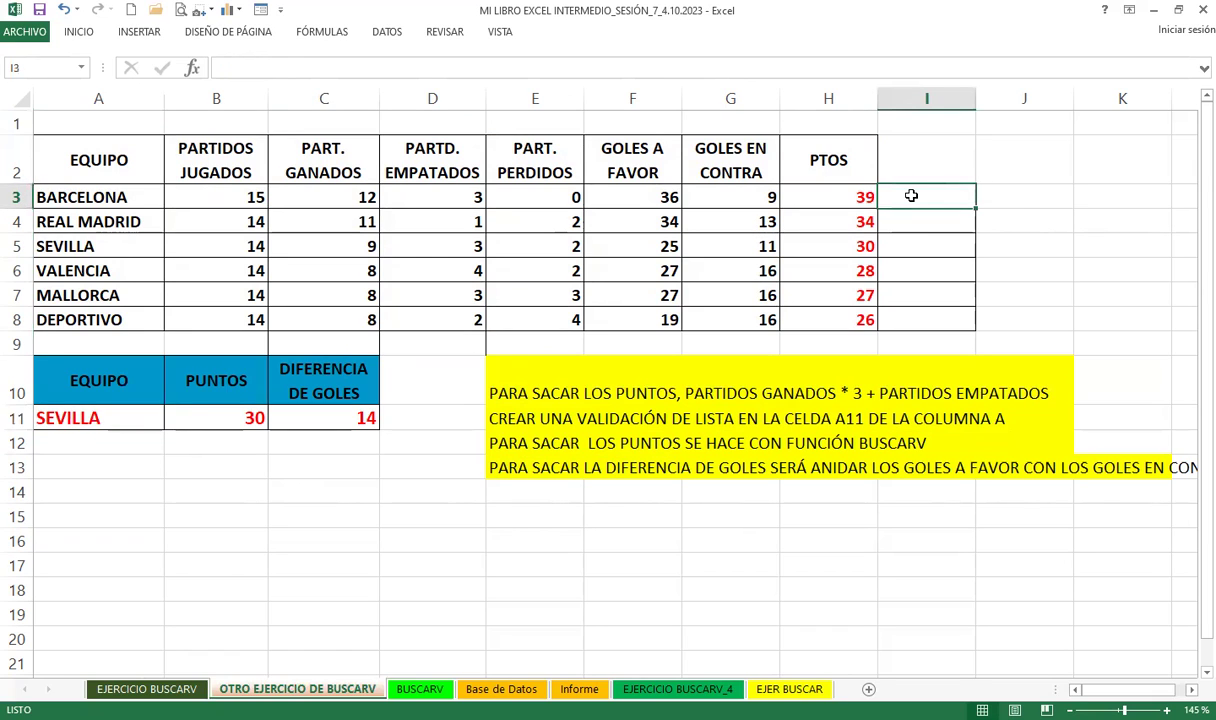
type("=")
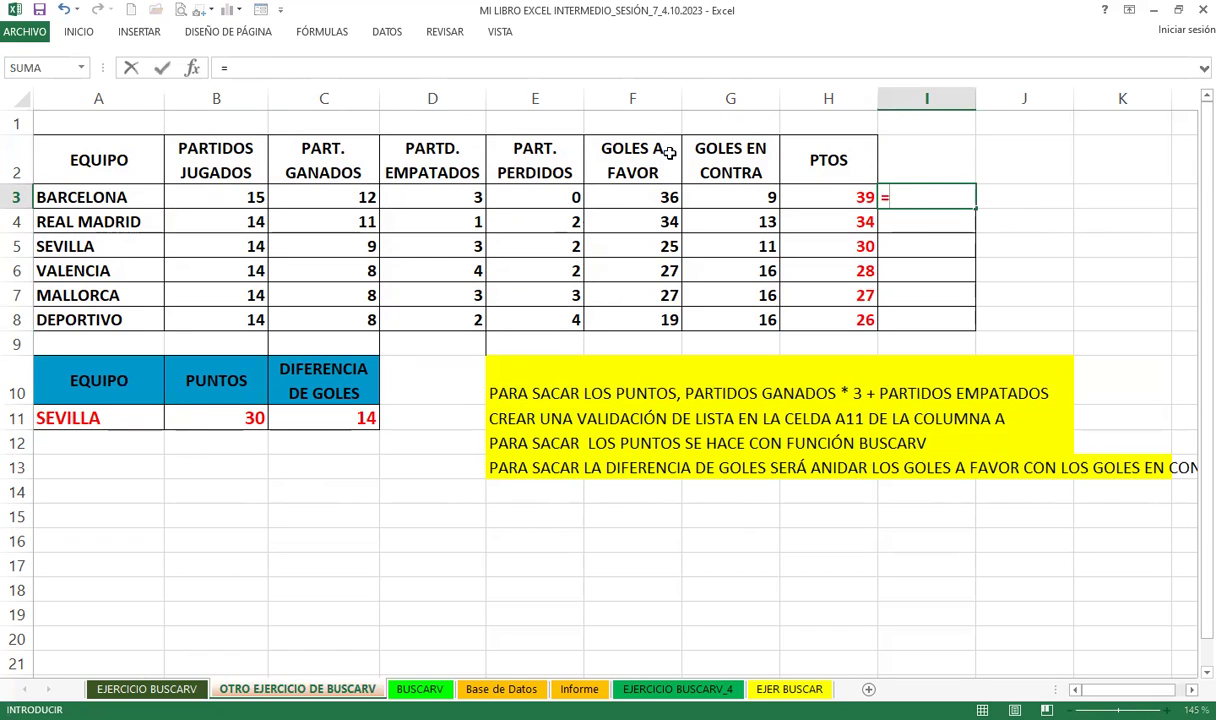
left_click(619, 197)
type("-")
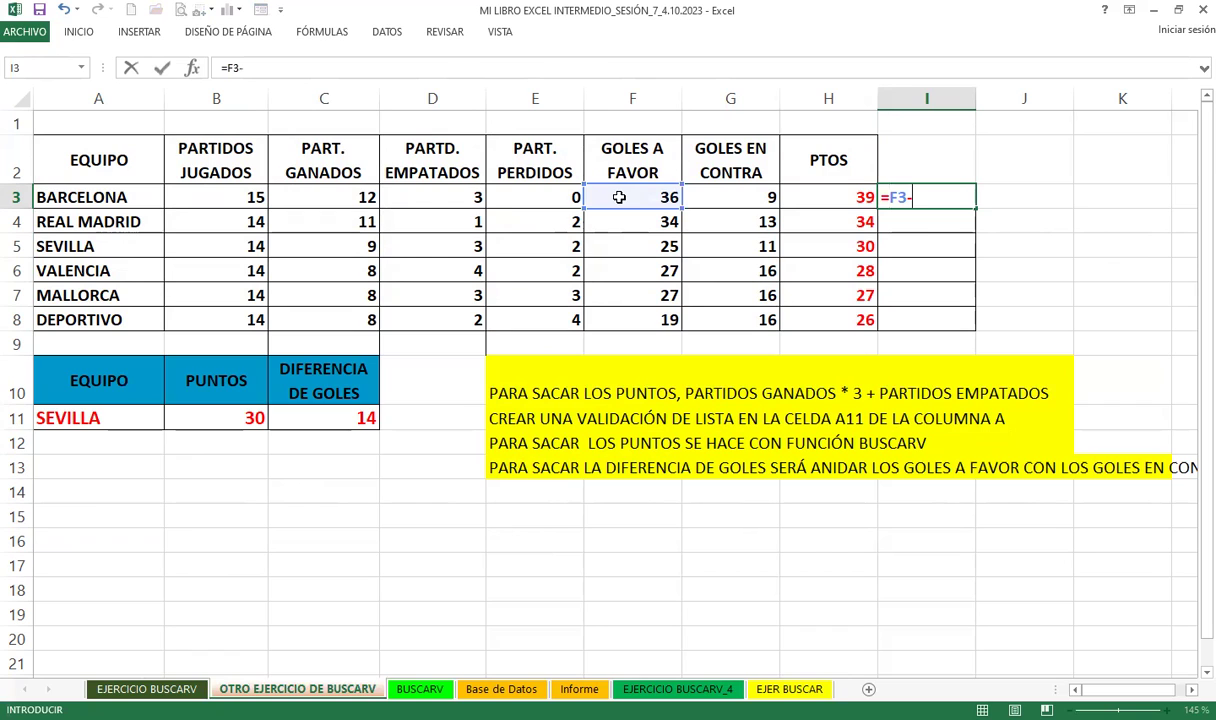
left_click(726, 199)
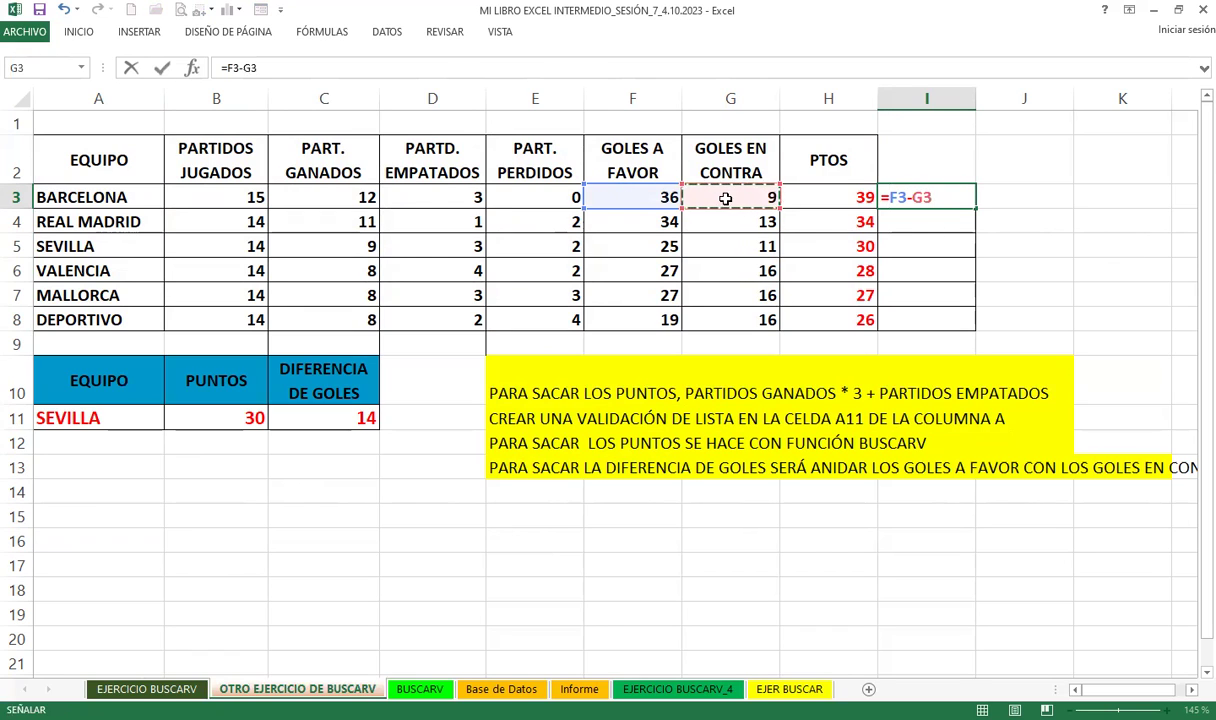
key("Return")
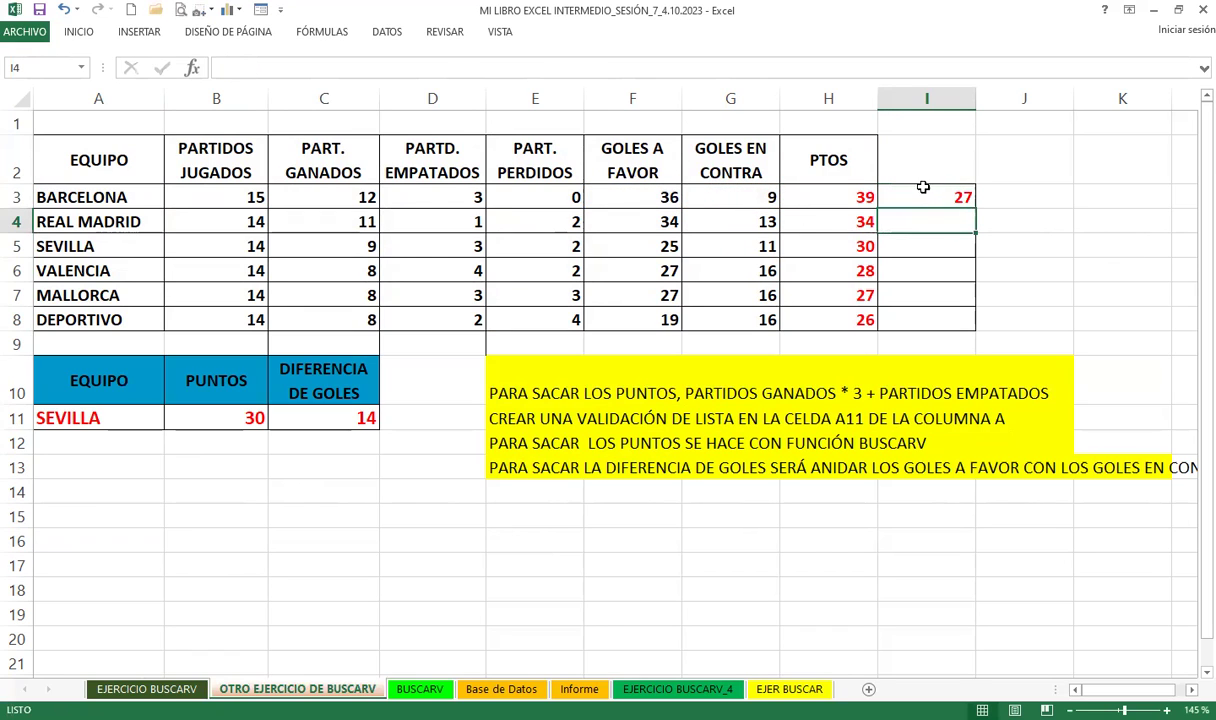
left_click(944, 207)
left_click_drag(976, 208, 963, 320)
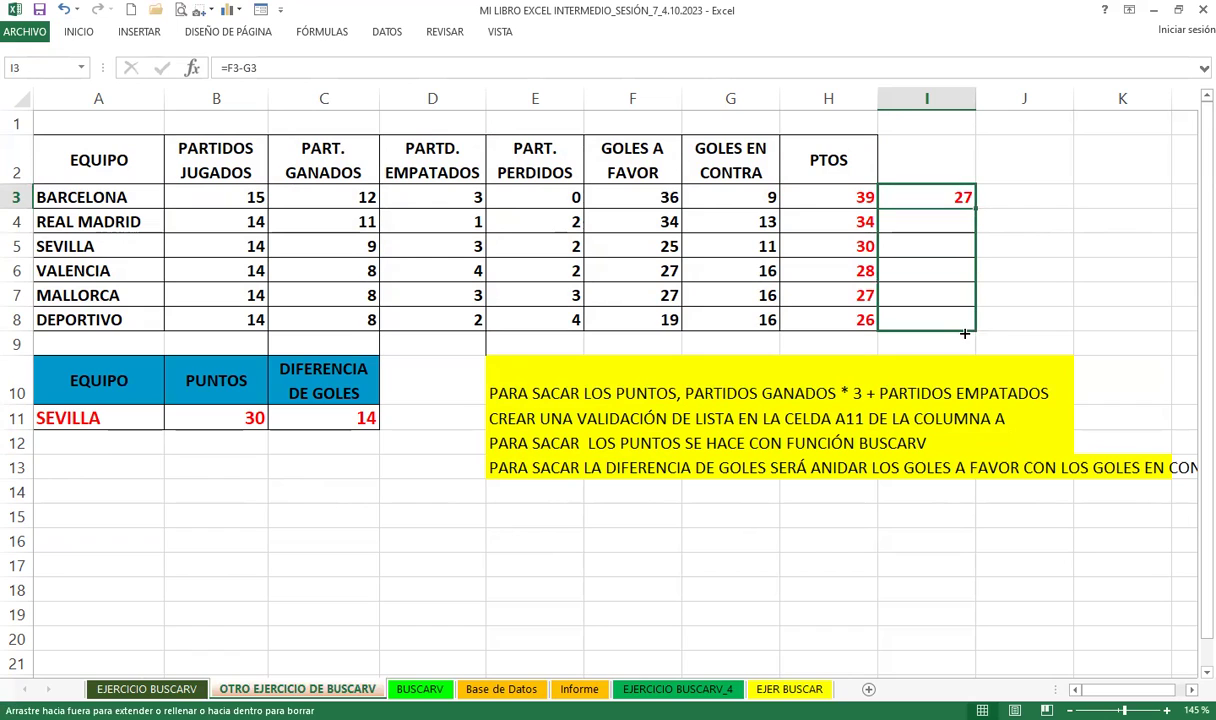
Colour the I3:I8 goal differences green
left_click(80, 34)
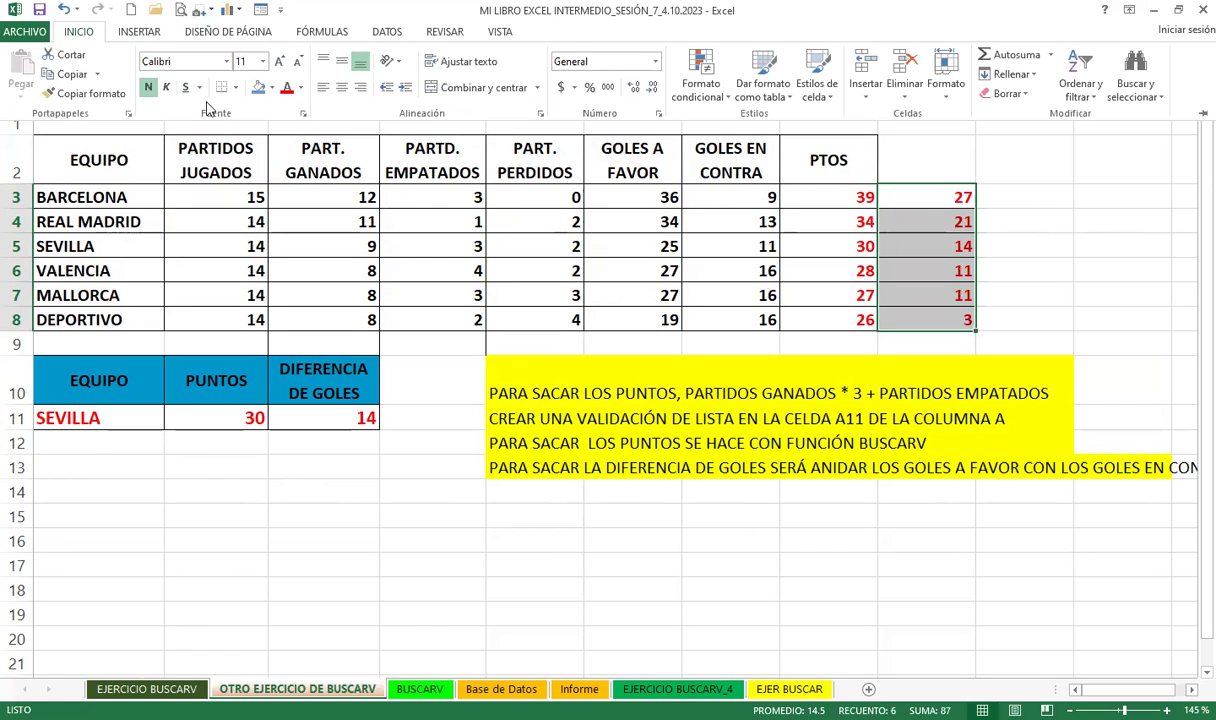
left_click(300, 88)
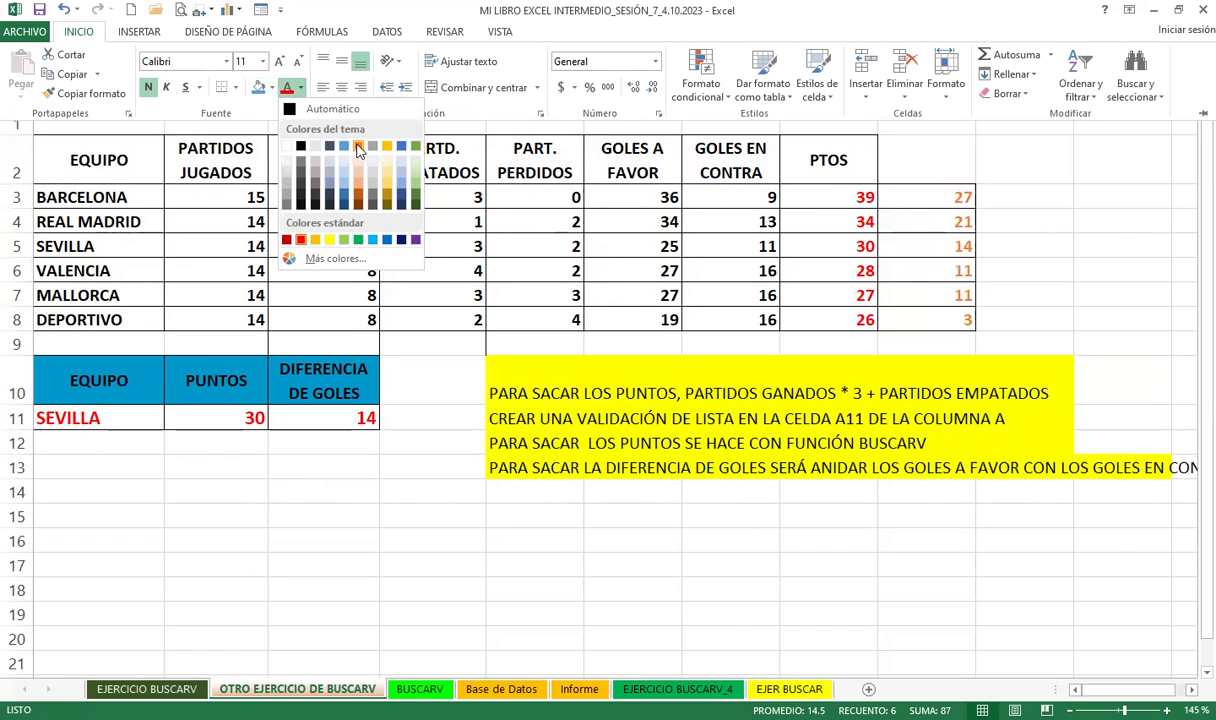
left_click(359, 240)
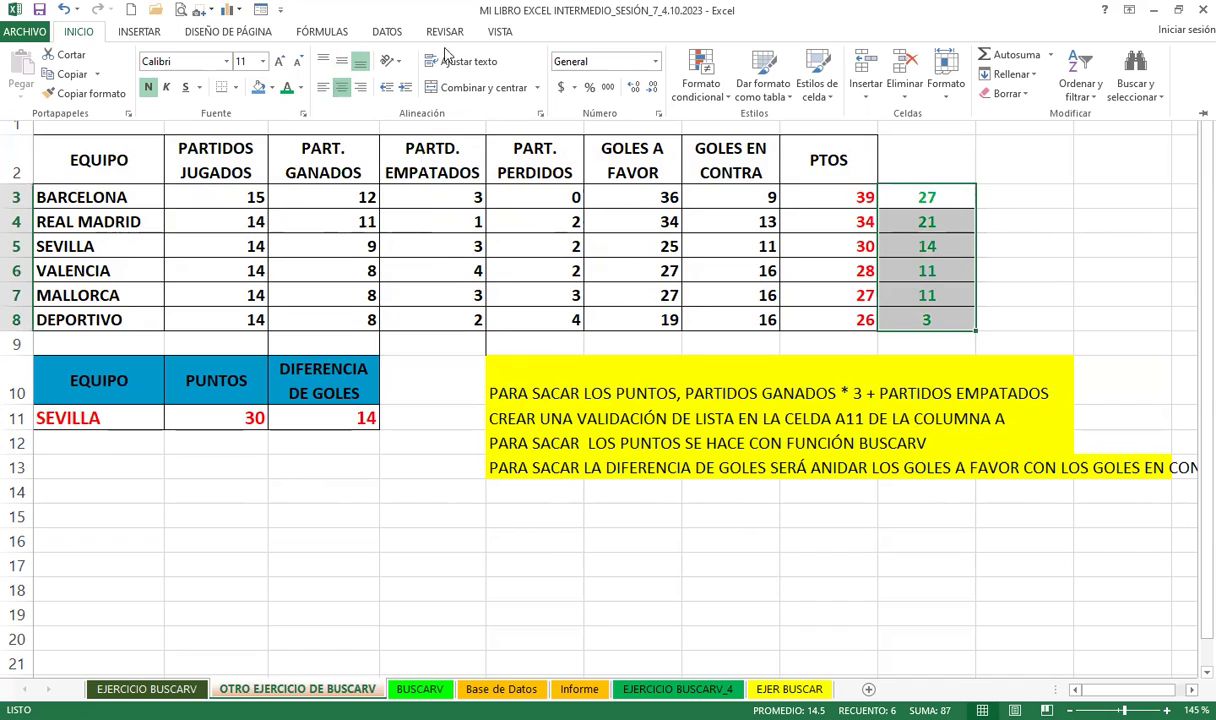
Choose BARCELONA, then REAL MADRID in A11, comparing against their table rows
left_click(100, 420)
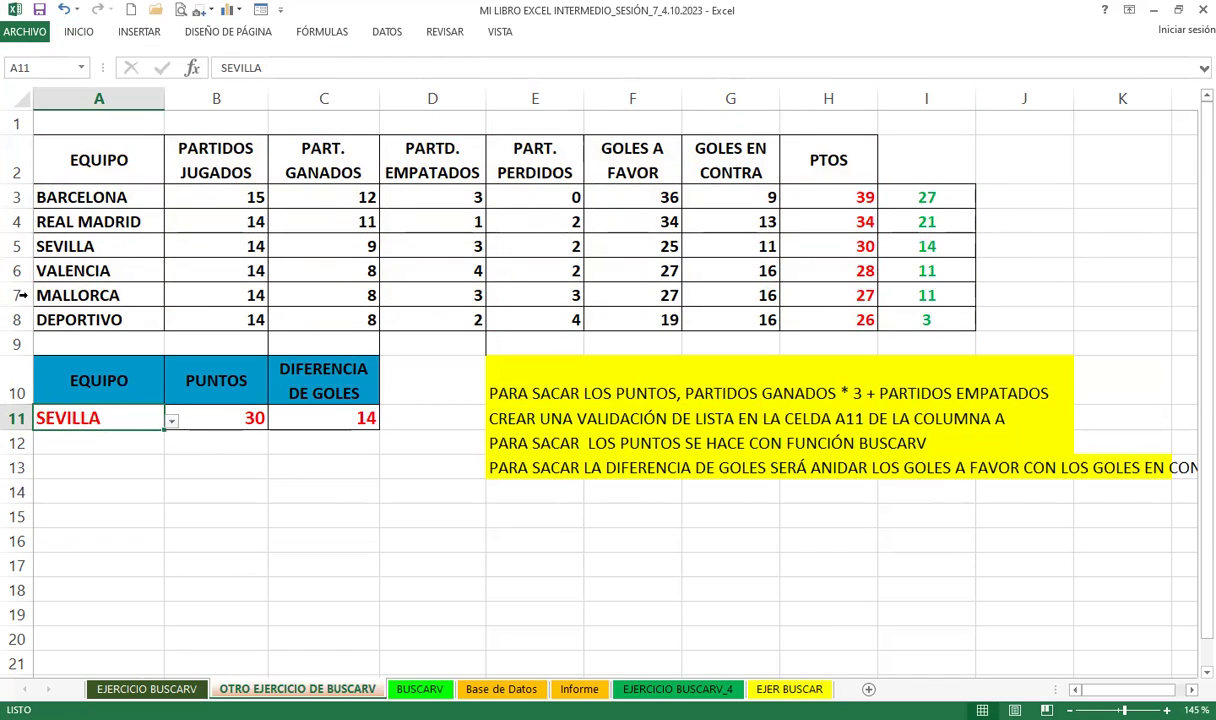
left_click(16, 245)
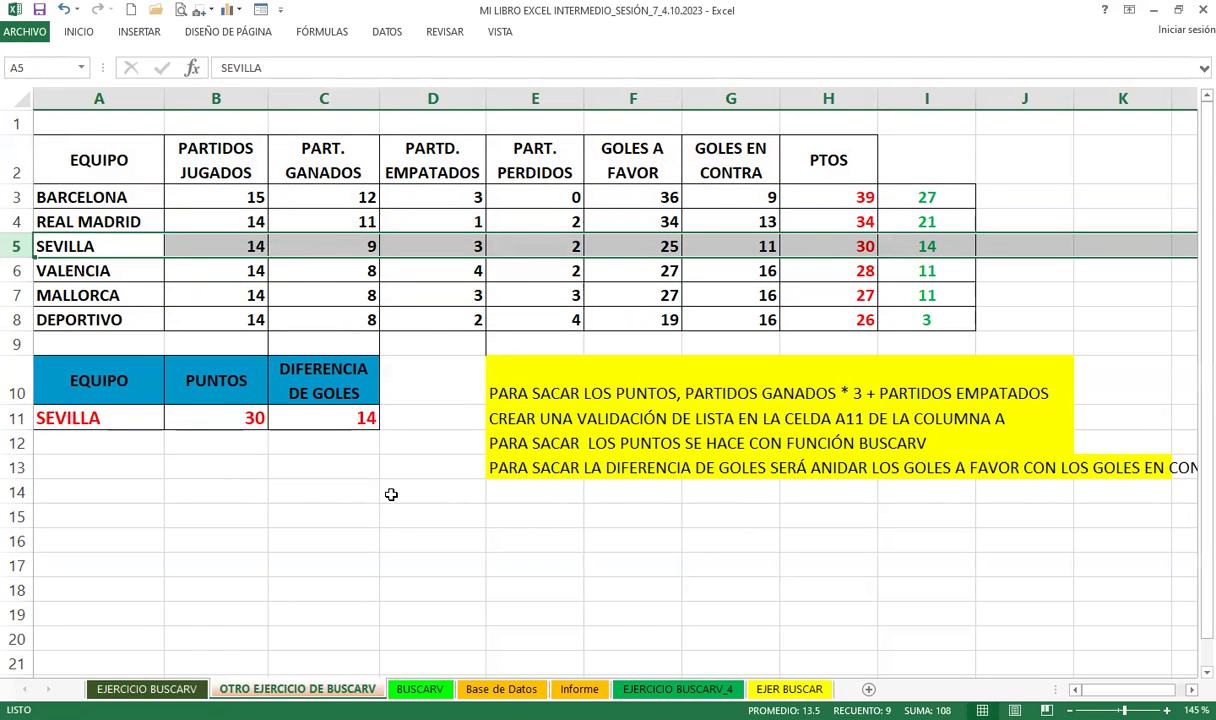
left_click(128, 418)
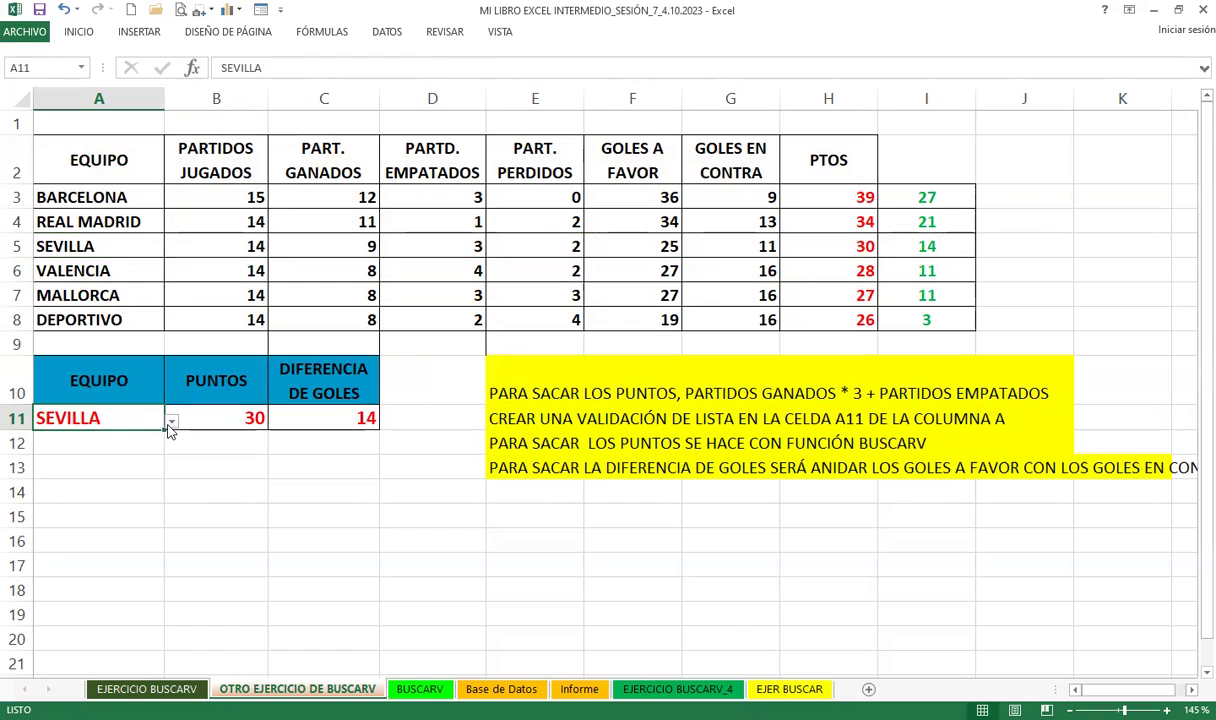
left_click(171, 421)
left_click(78, 441)
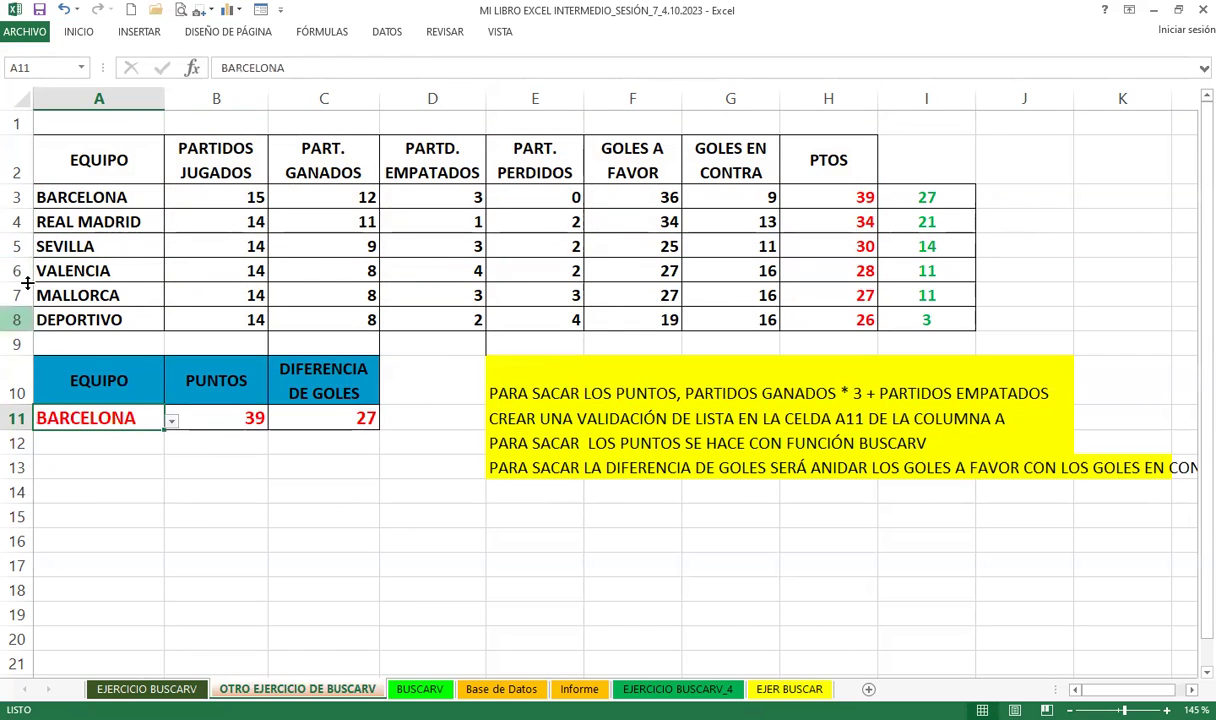
left_click(16, 197)
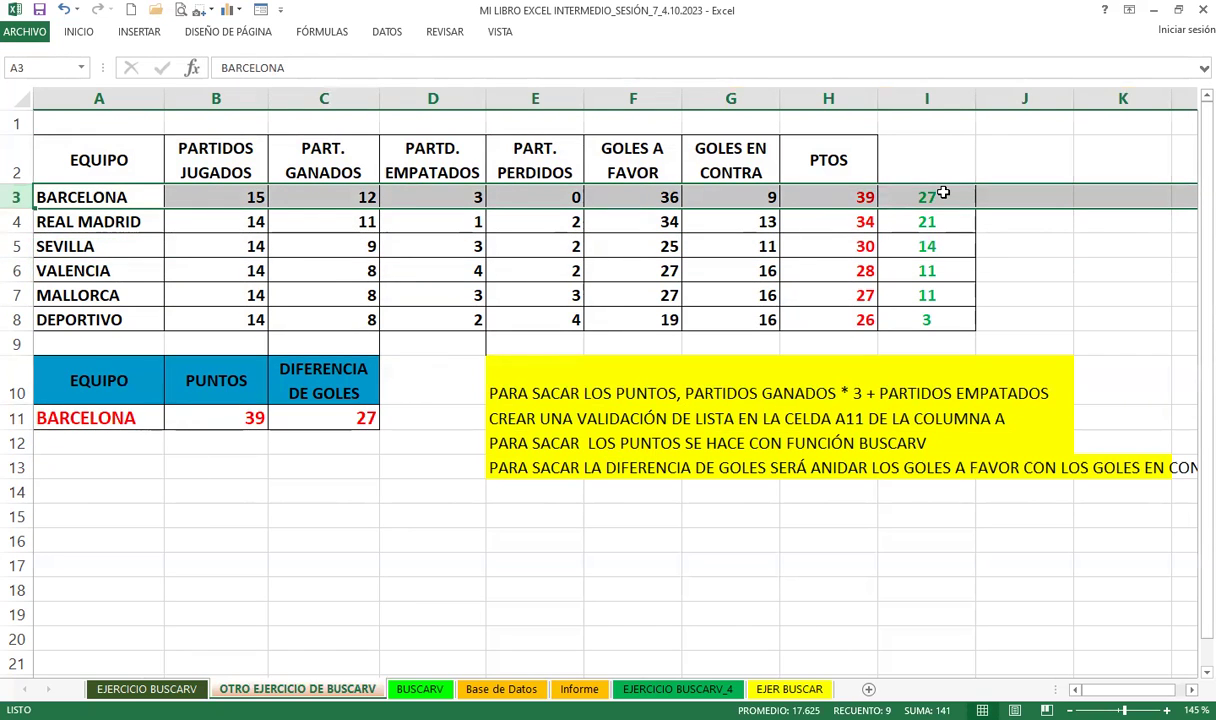
left_click(110, 418)
left_click(172, 422)
left_click(84, 455)
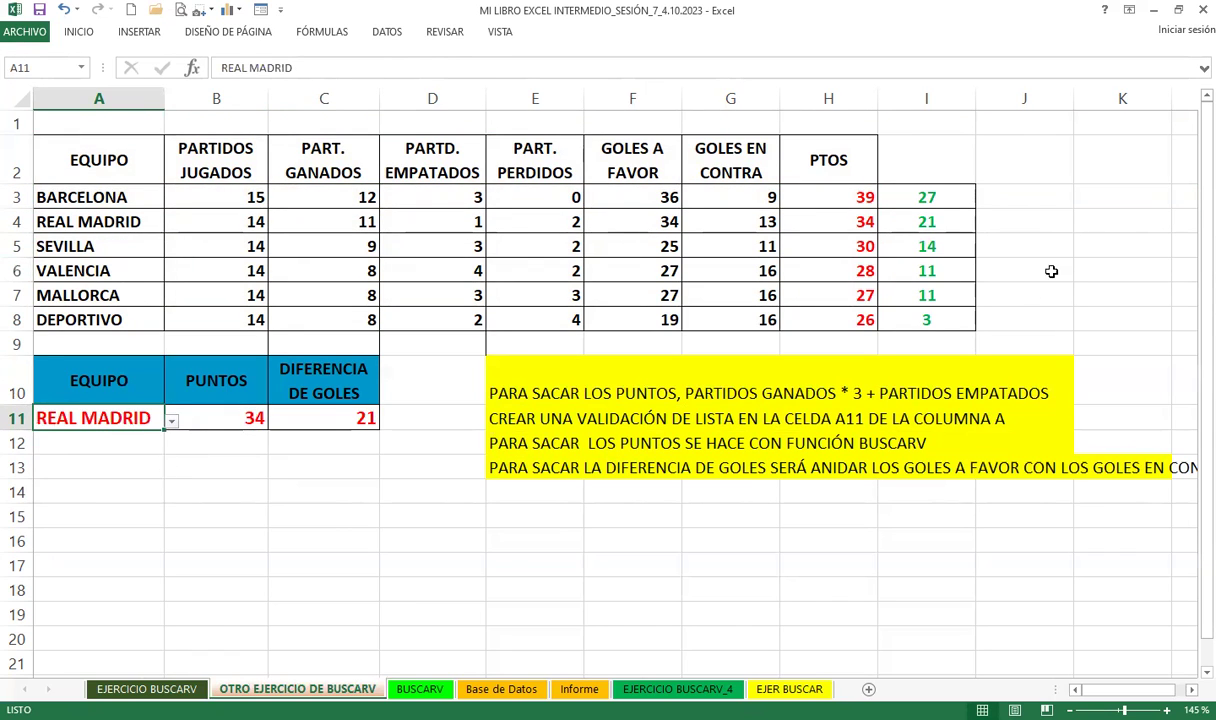
Choose DEPORTIVO in A11 and compare its figures in row 8
left_click(953, 225)
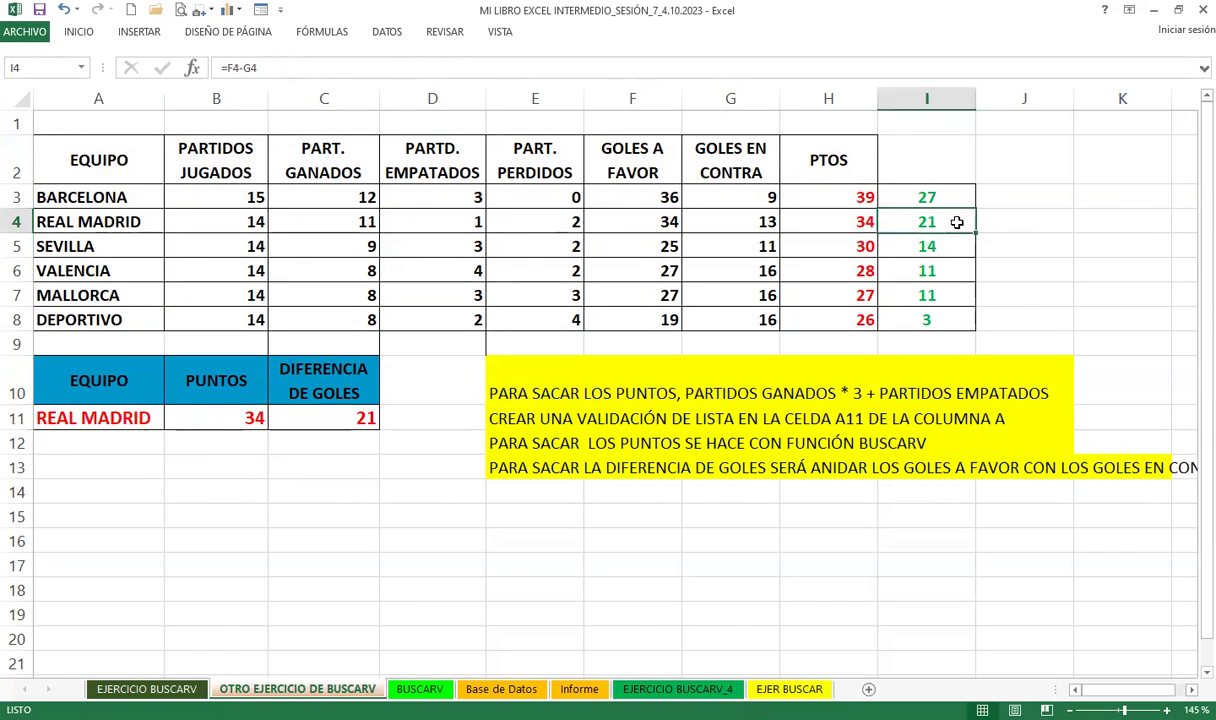
left_click(150, 421)
left_click(172, 421)
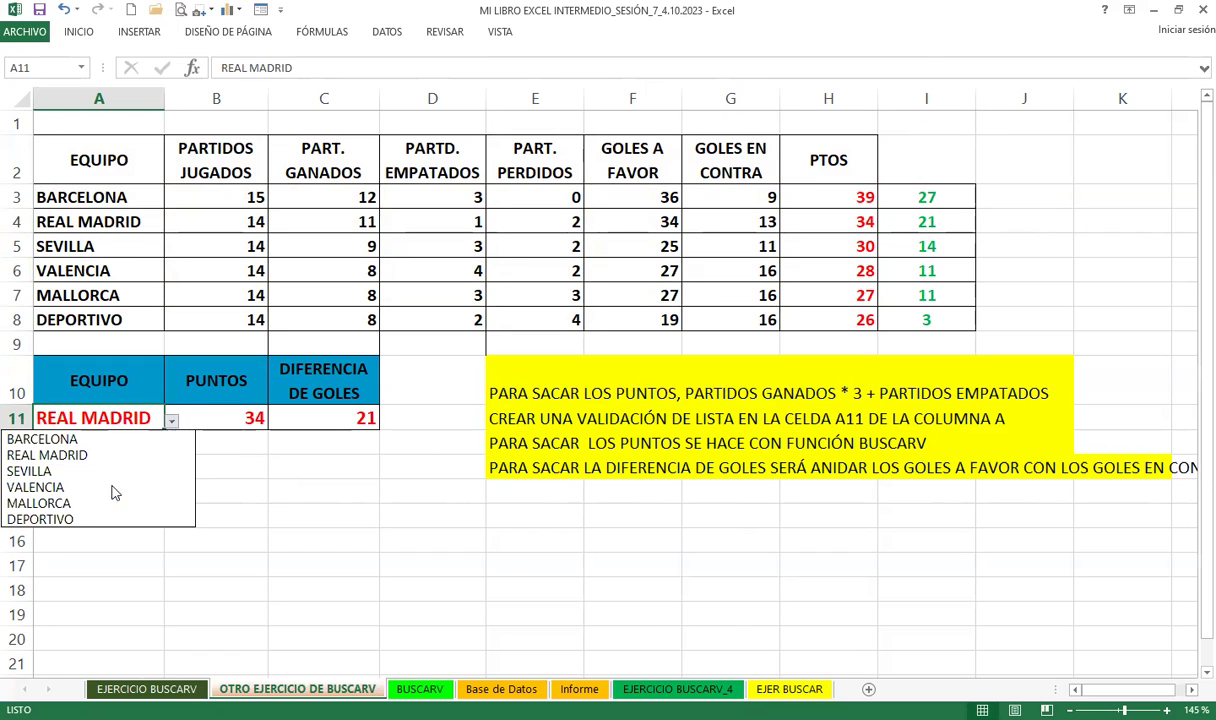
left_click(70, 521)
left_click(15, 319)
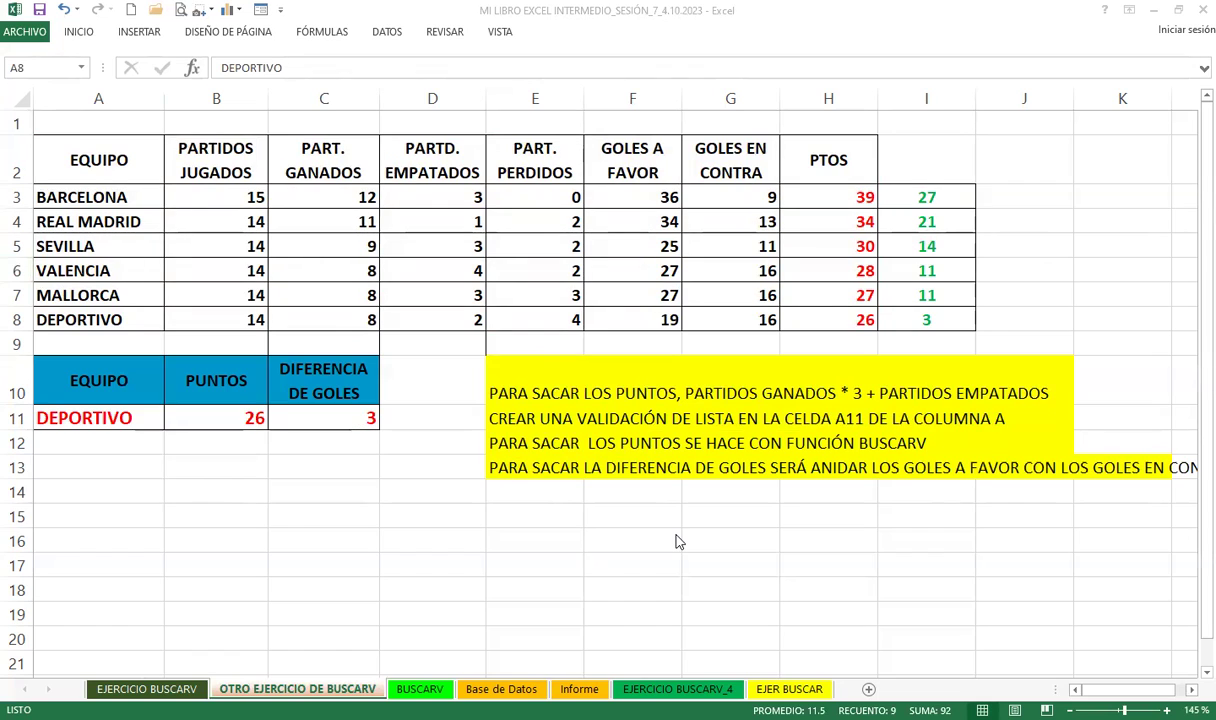
left_click(651, 318)
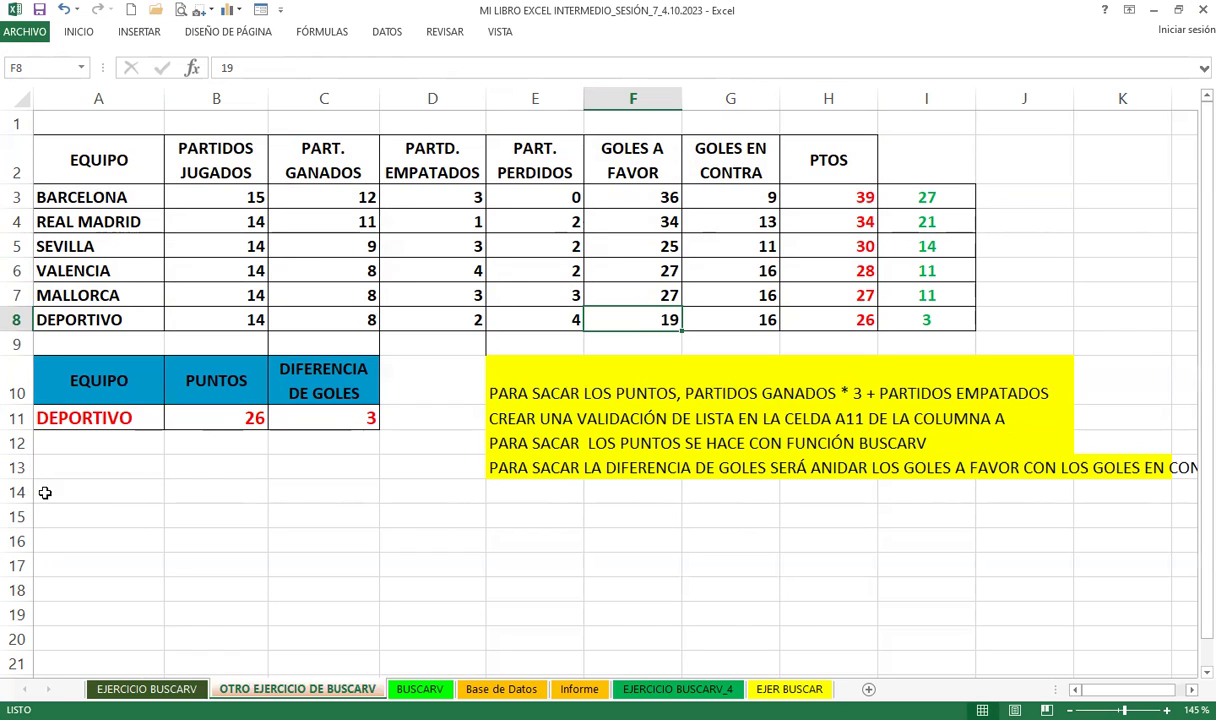
Pick MALLORCA, then VALENCIA, showing 28 points and goal difference 11
left_click(140, 410)
left_click(170, 418)
left_click(141, 420)
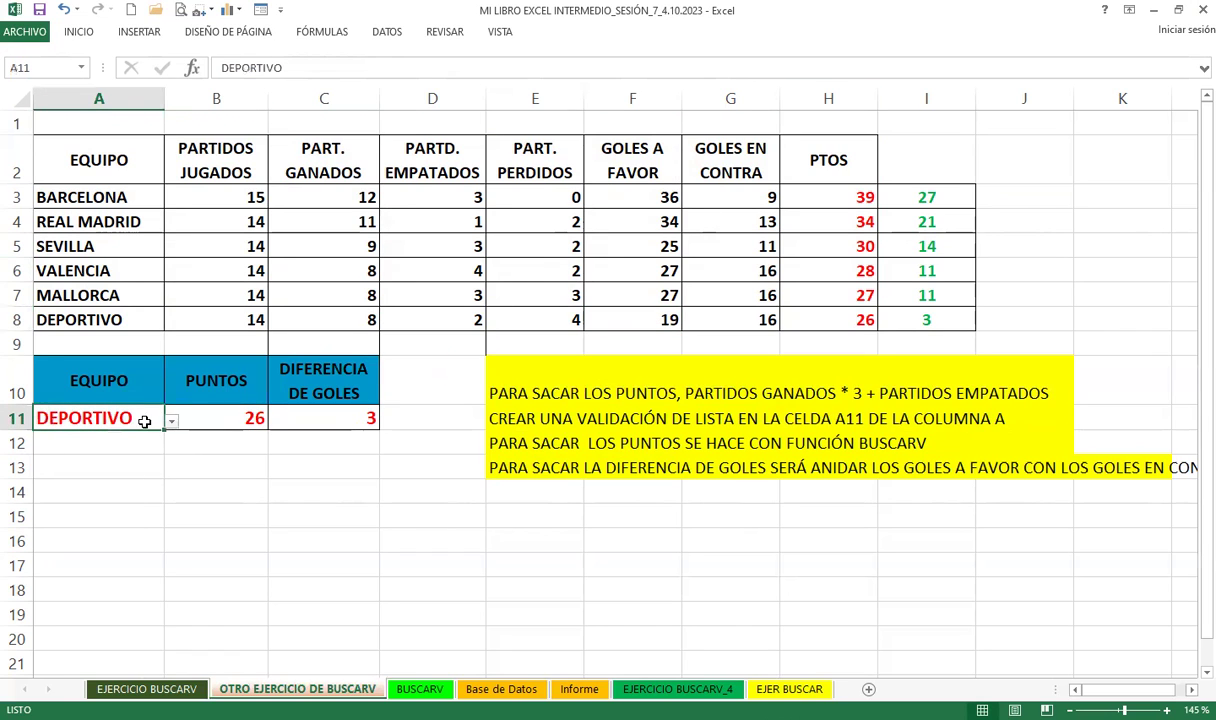
left_click(172, 421)
left_click(55, 503)
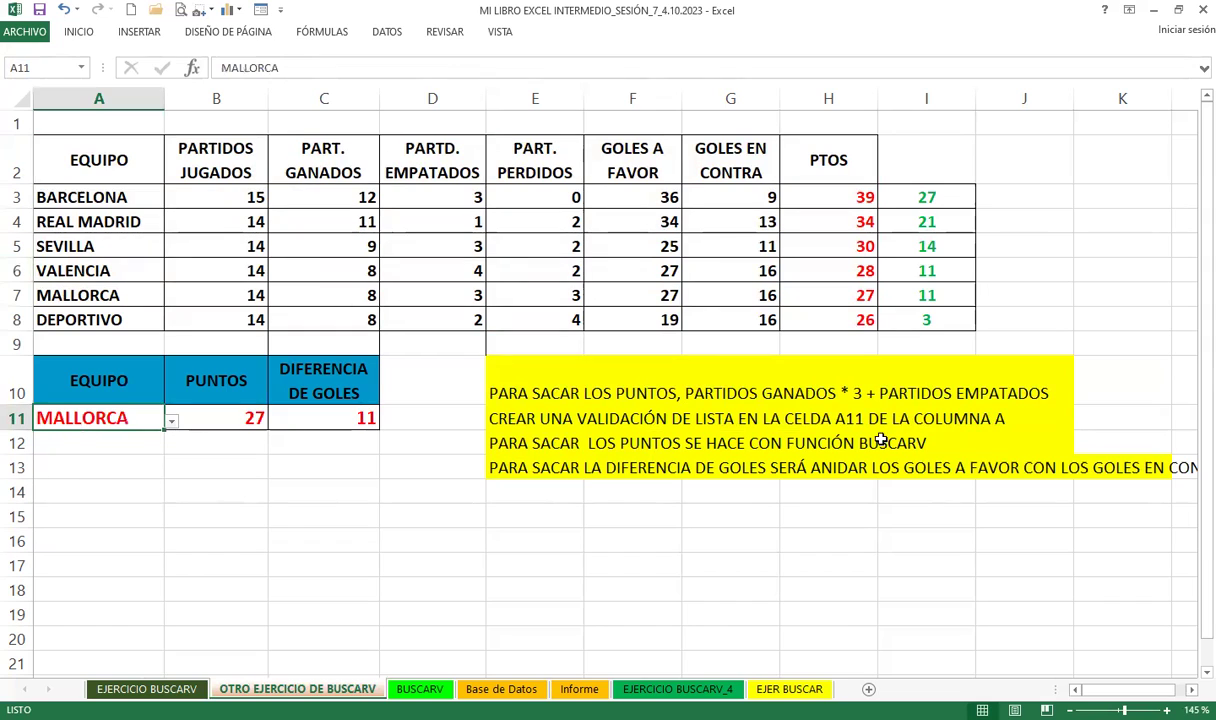
left_click(171, 421)
left_click(45, 487)
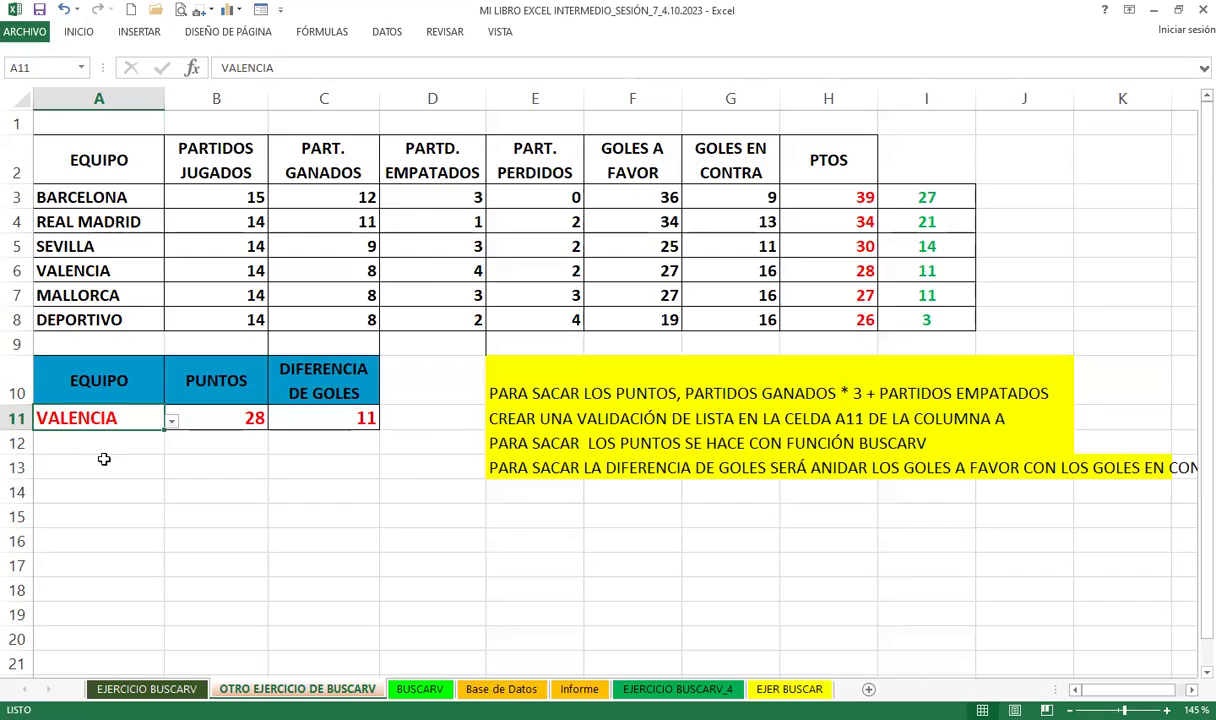
Zoom in on the summary row and pick SEVILLA again, showing 30 points and 14
scroll(100, 460, "up", 6, "ctrl")
scroll(90, 461, "up", 4, "ctrl")
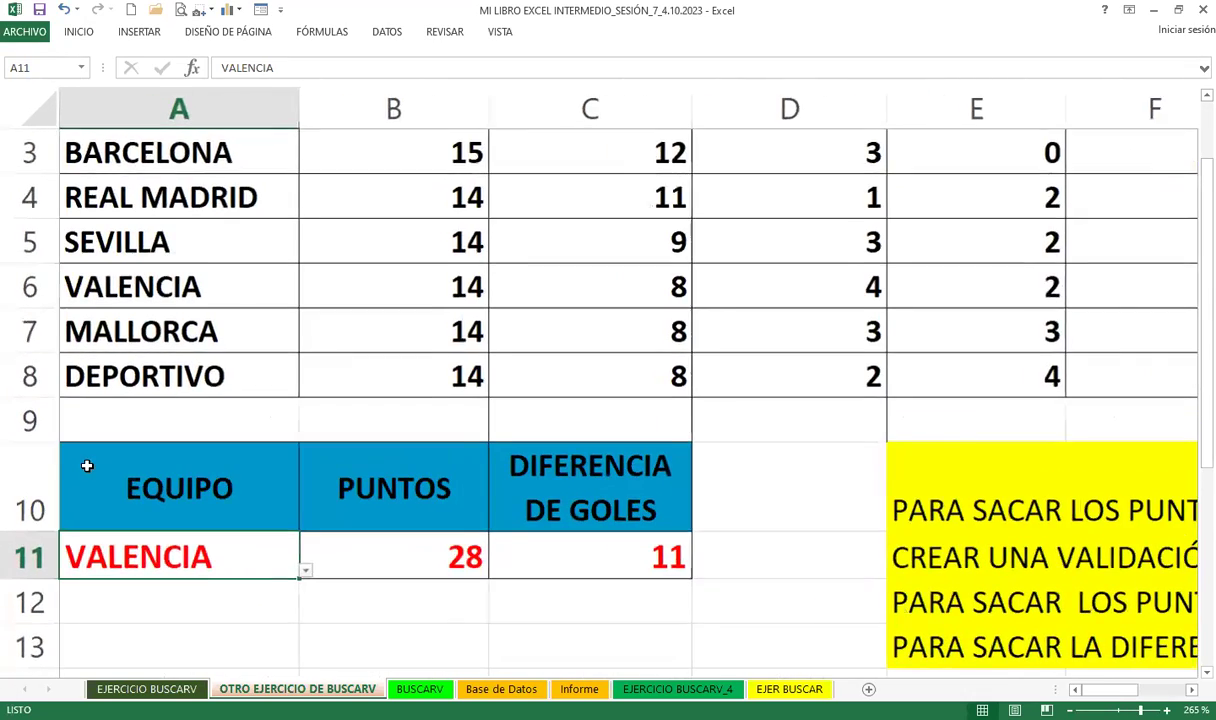
scroll(90, 483, "down", 2)
scroll(205, 365, "up", 1)
scroll(212, 360, "down", 1)
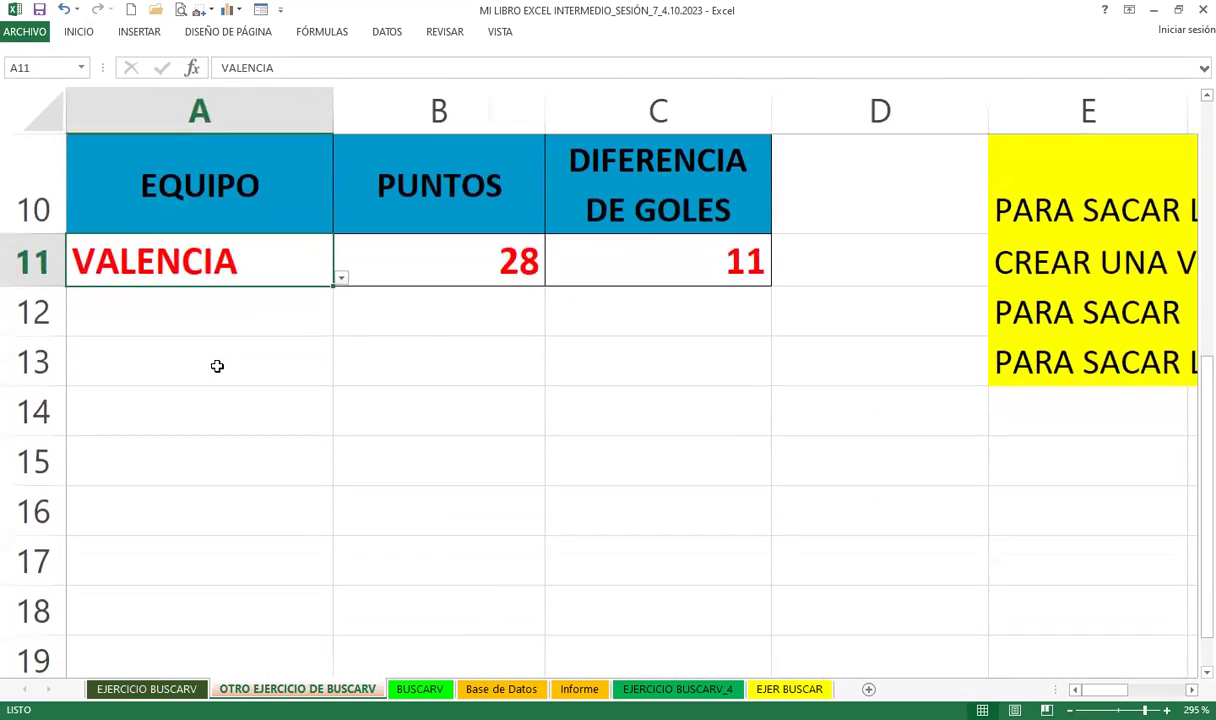
left_click(350, 276)
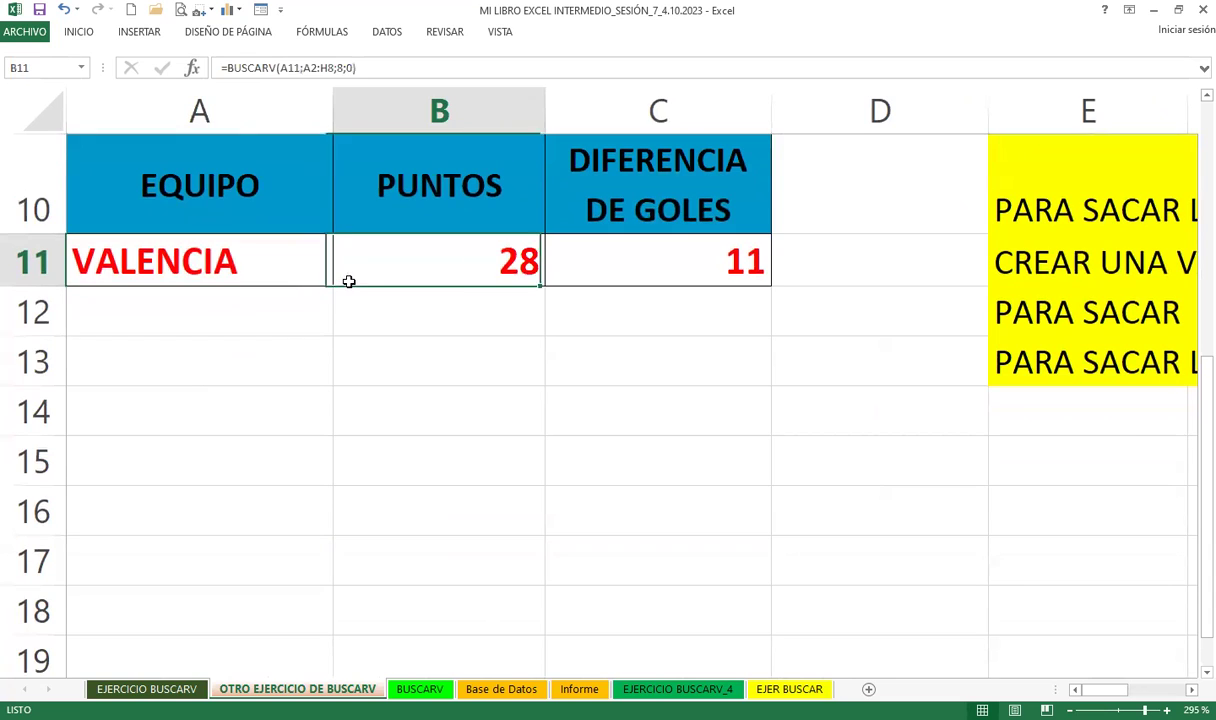
left_click(270, 268)
left_click(341, 278)
left_click(106, 366)
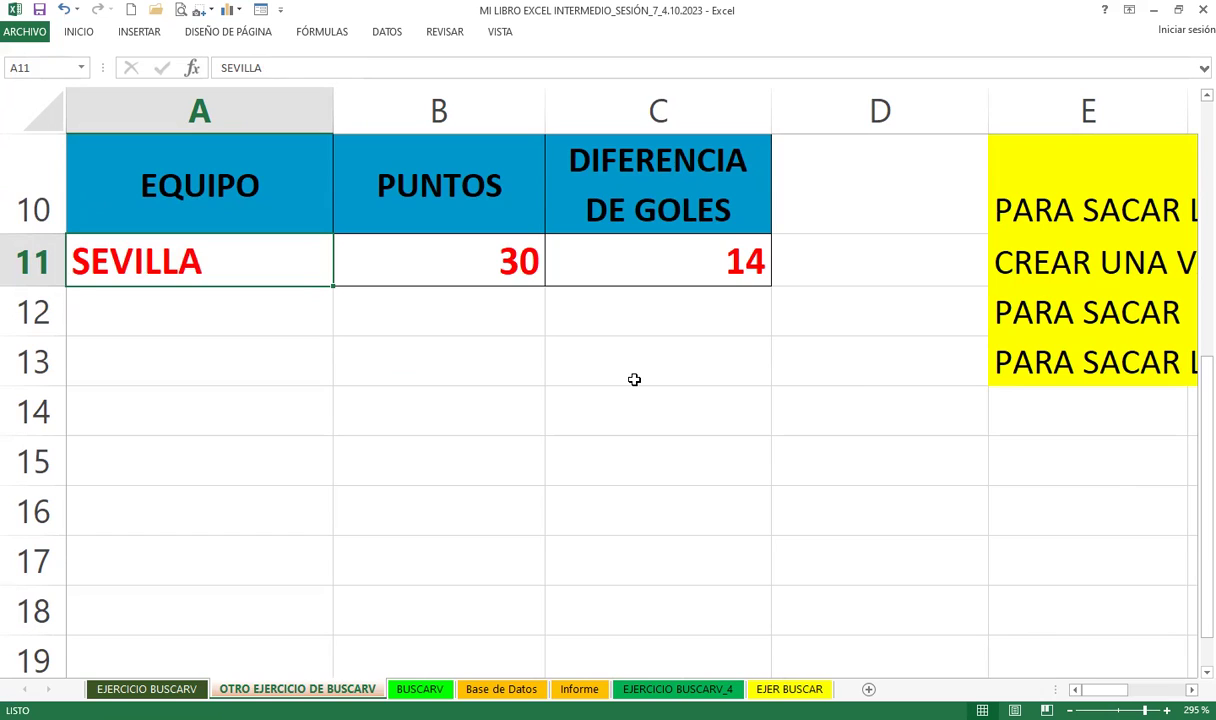
left_click(516, 262)
left_click(627, 258)
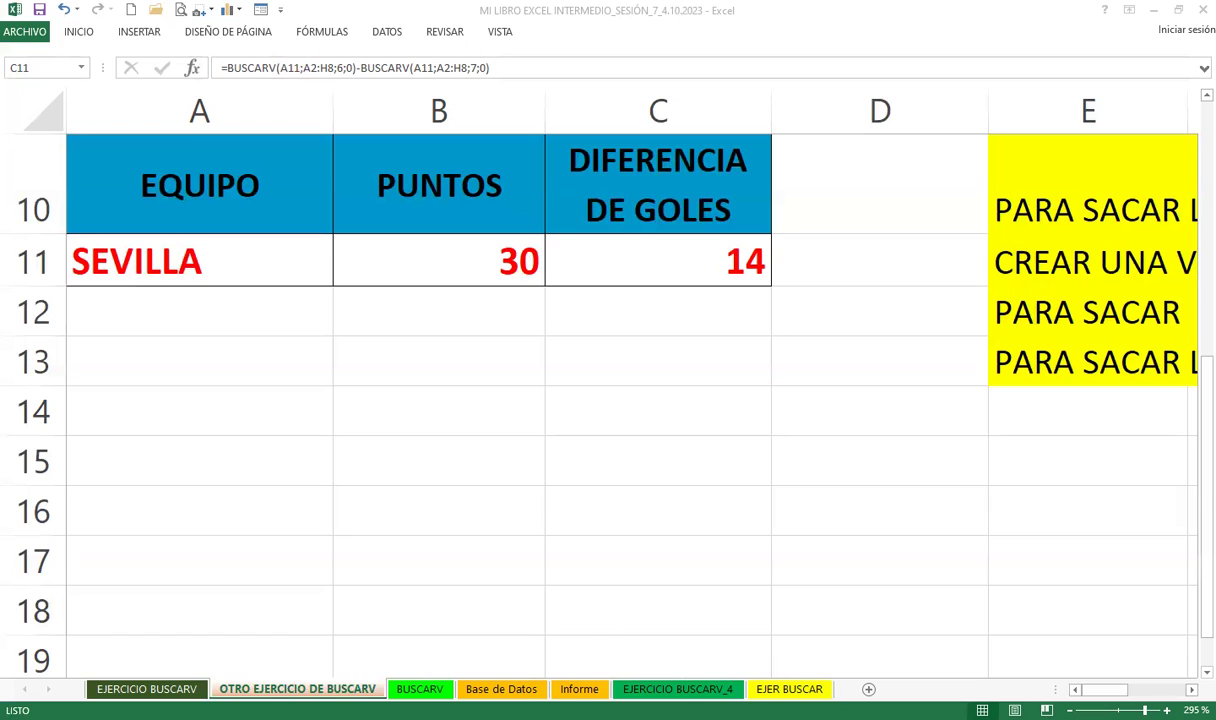
left_click(658, 360)
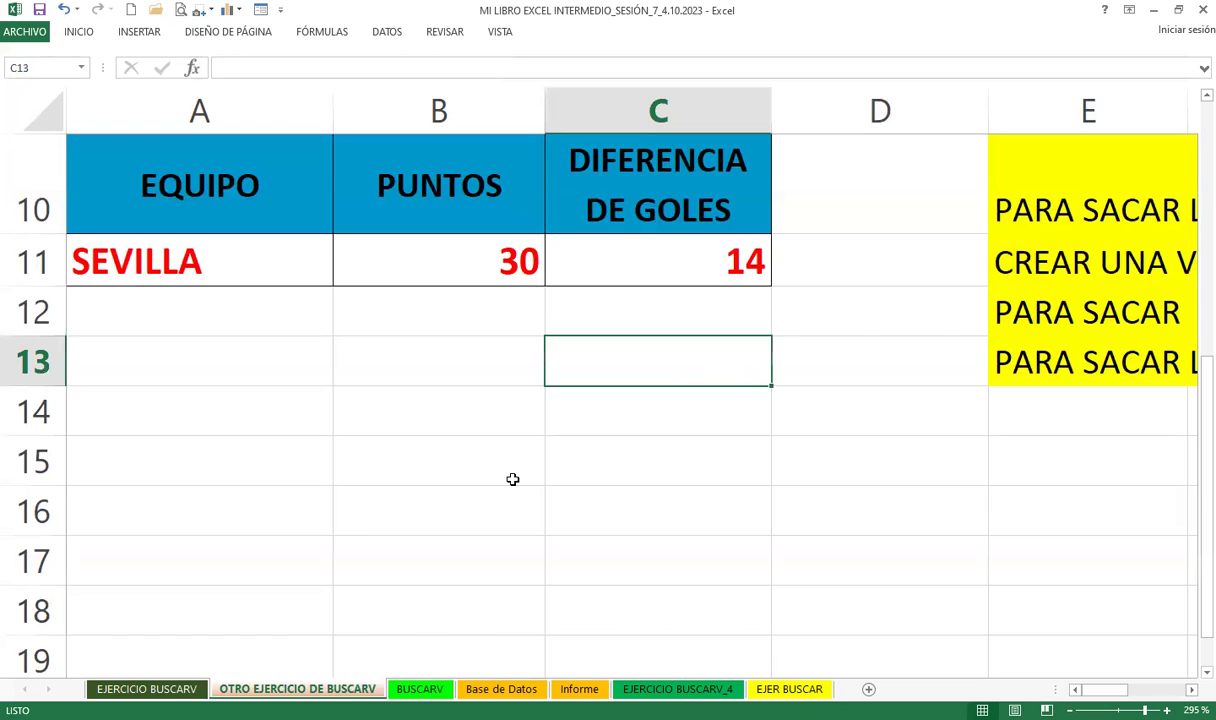
Flip through the workbook's sheets, ending on the BUSCARV sheet
left_click(656, 690)
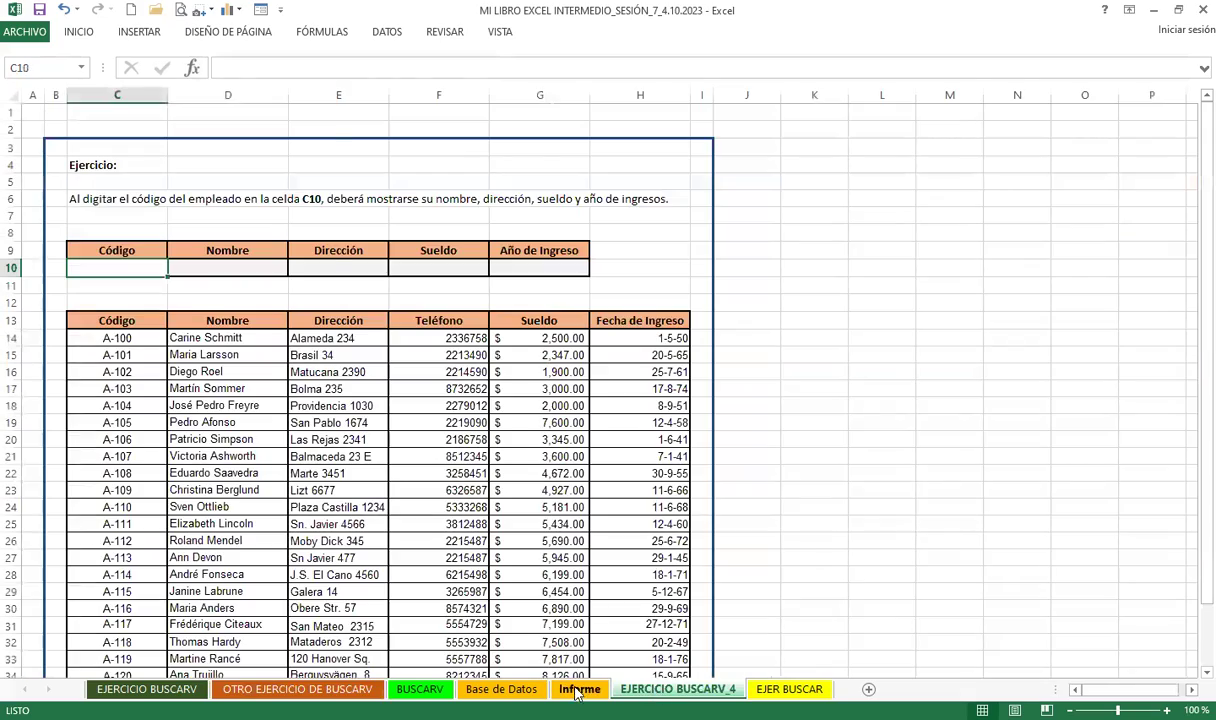
left_click(579, 689)
left_click(501, 689)
left_click(789, 689)
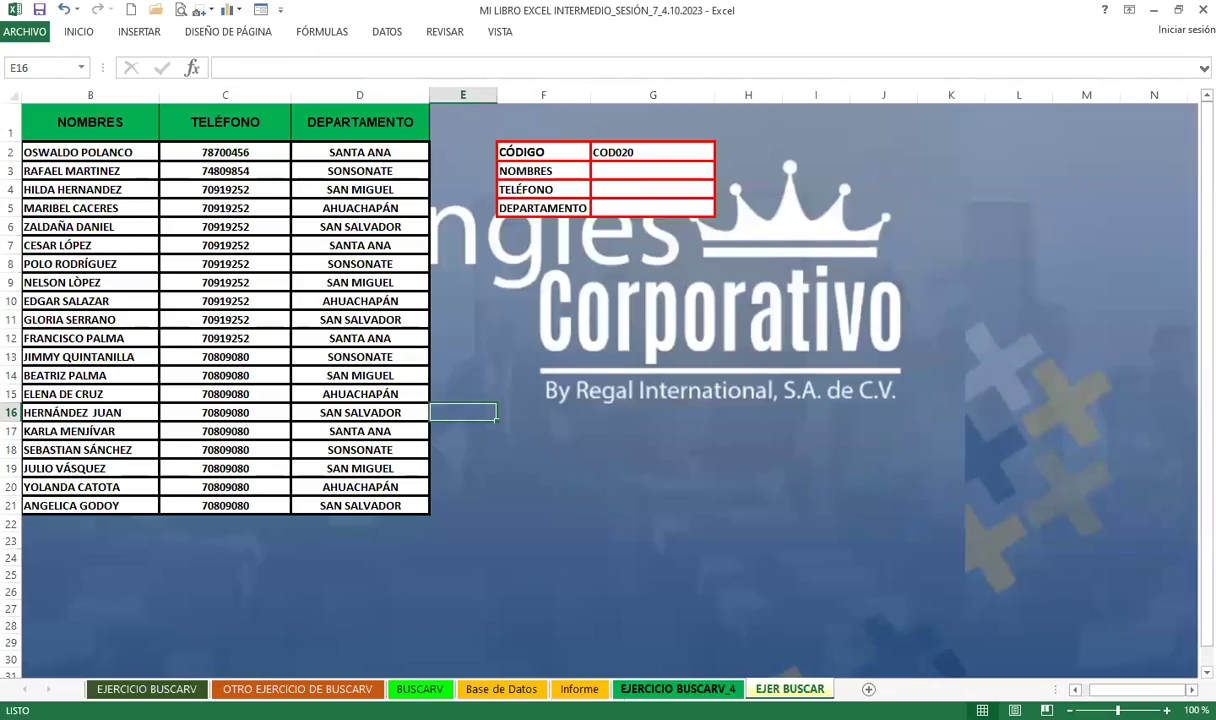
left_click(422, 689)
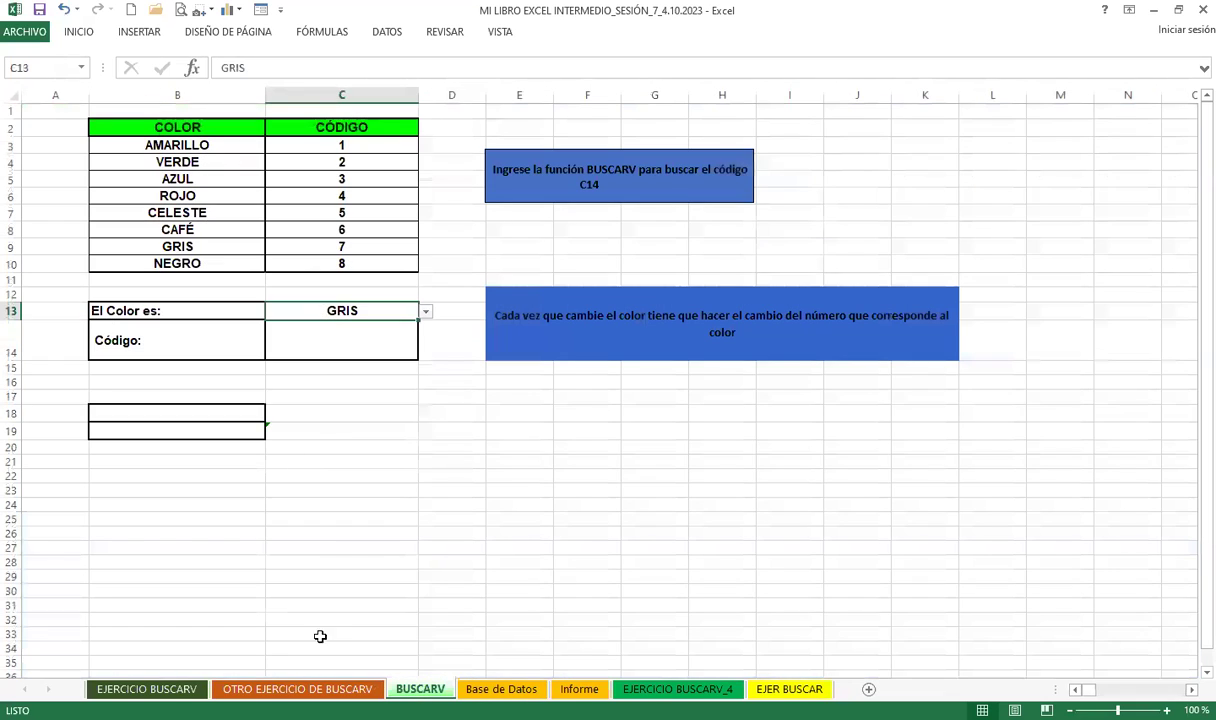
Review the COLOR and CÓDIGO columns of the table, then select the Código cell C14
left_click(318, 427)
left_click(155, 505)
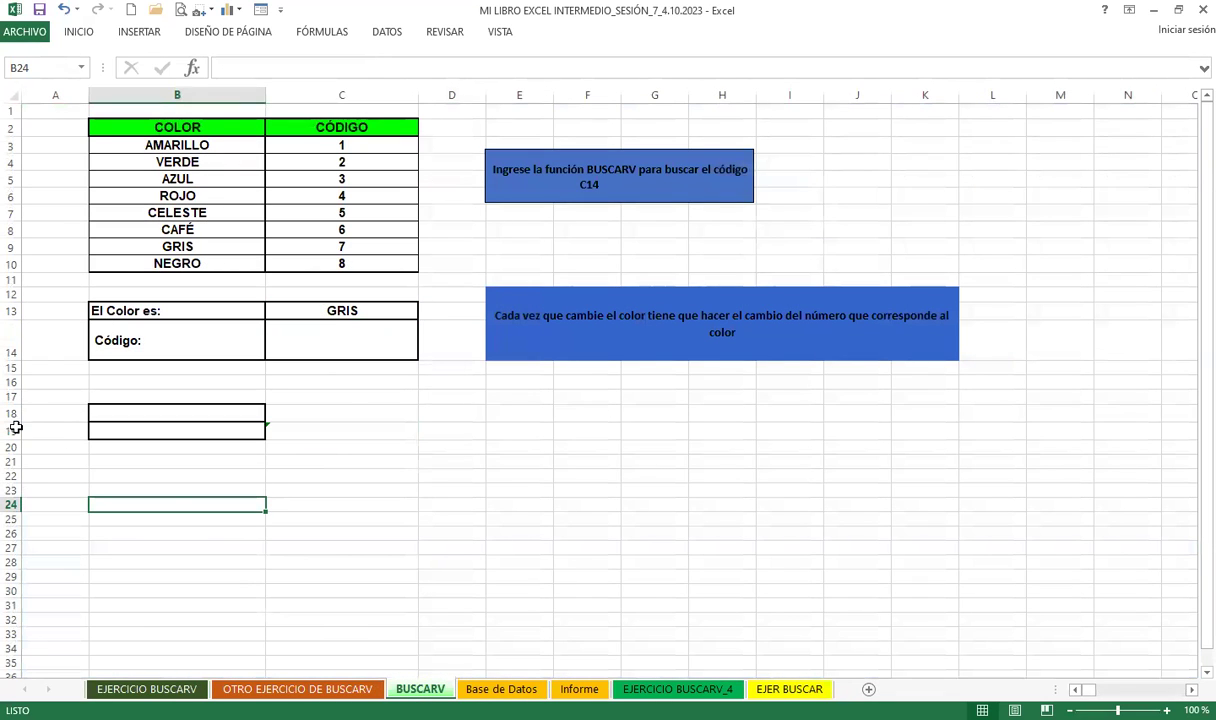
left_click(12, 413)
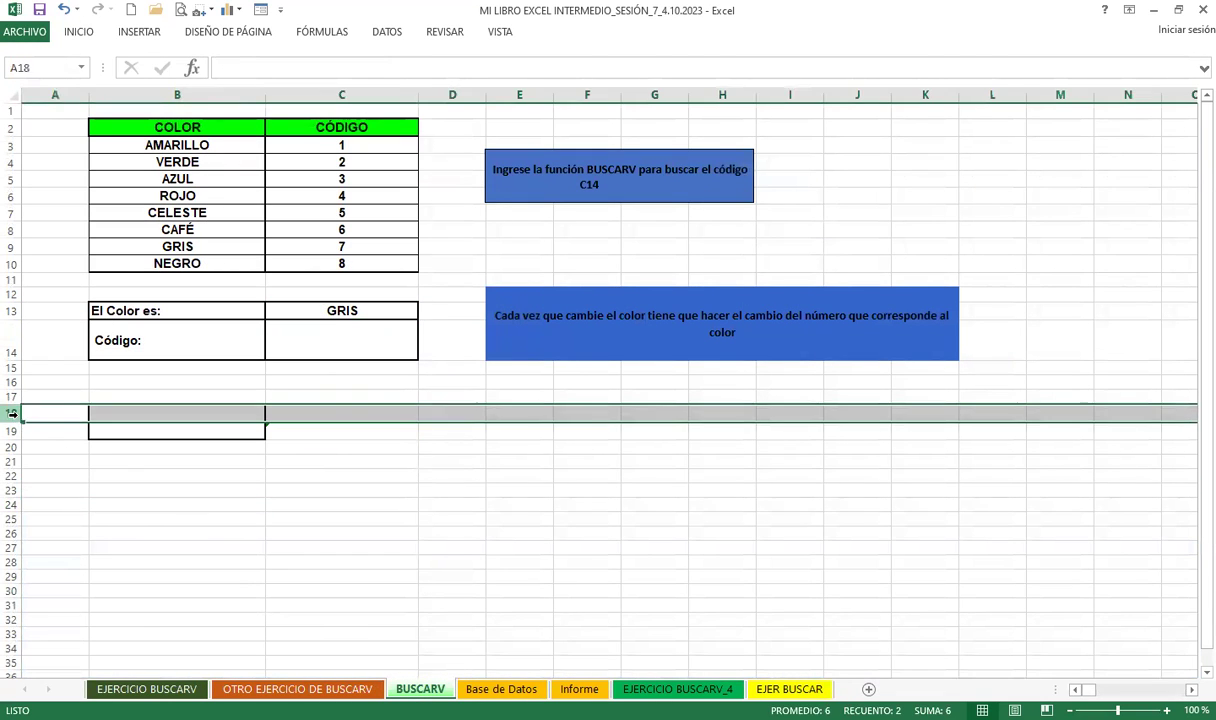
left_click(405, 461)
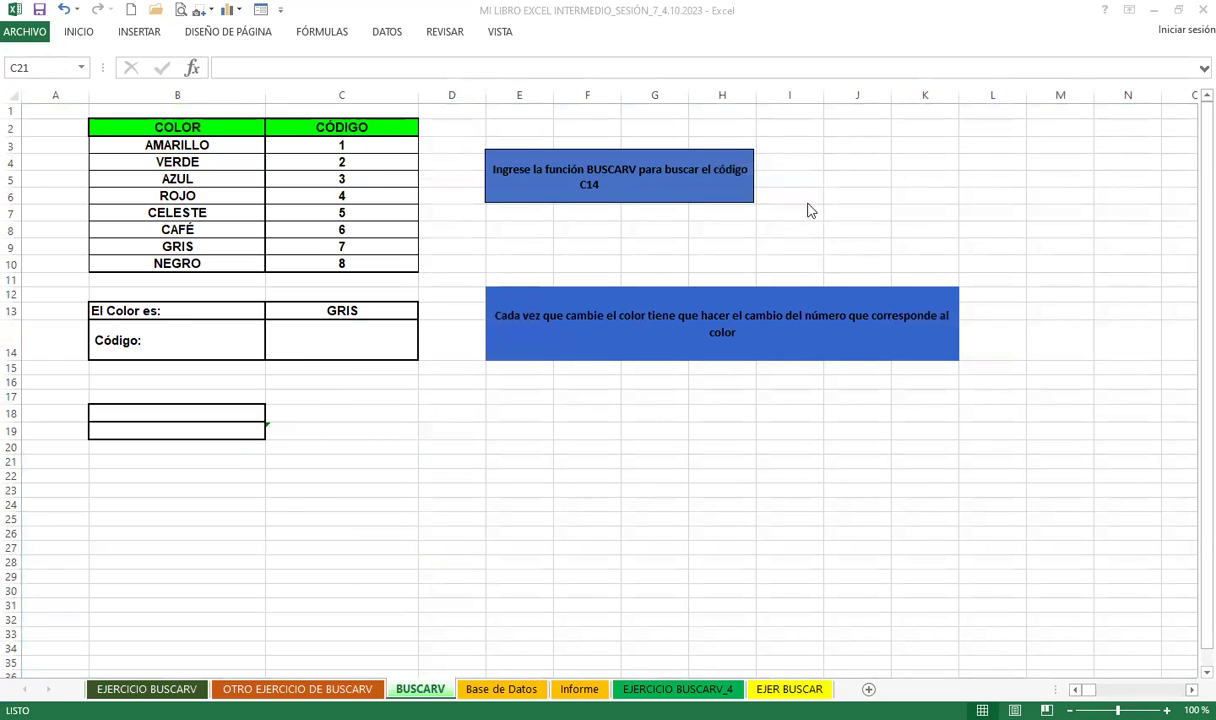
left_click_drag(214, 126, 190, 262)
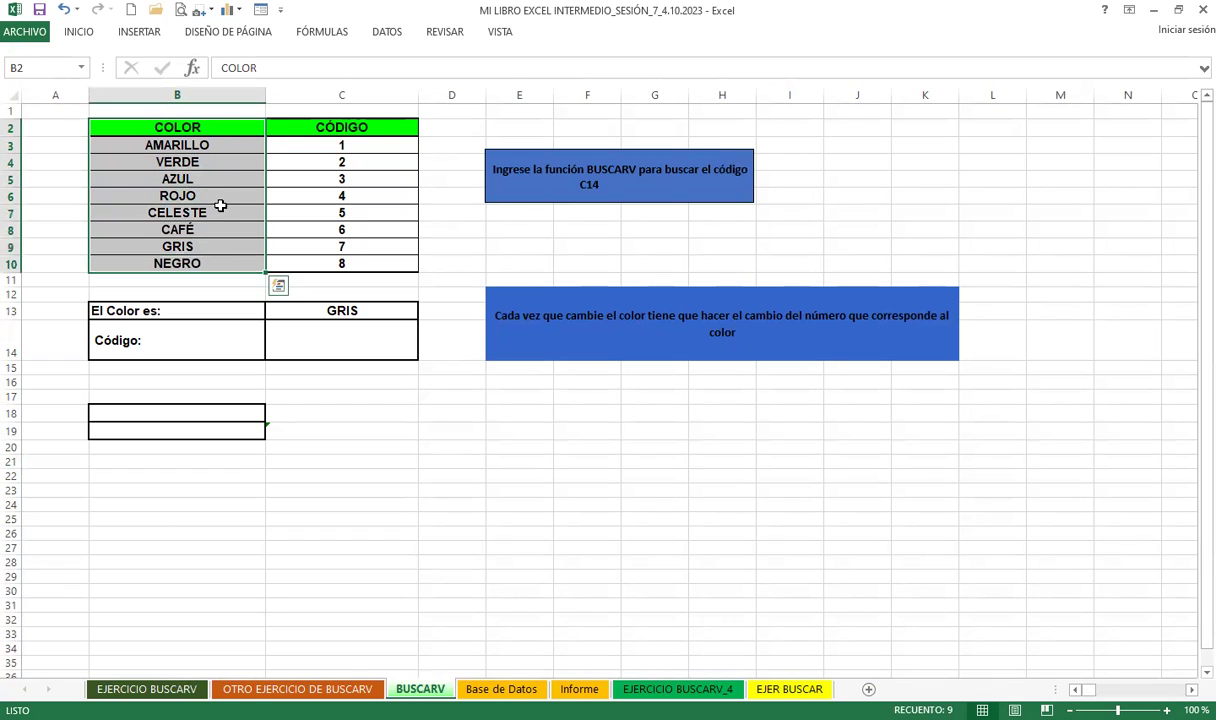
left_click_drag(372, 123, 368, 262)
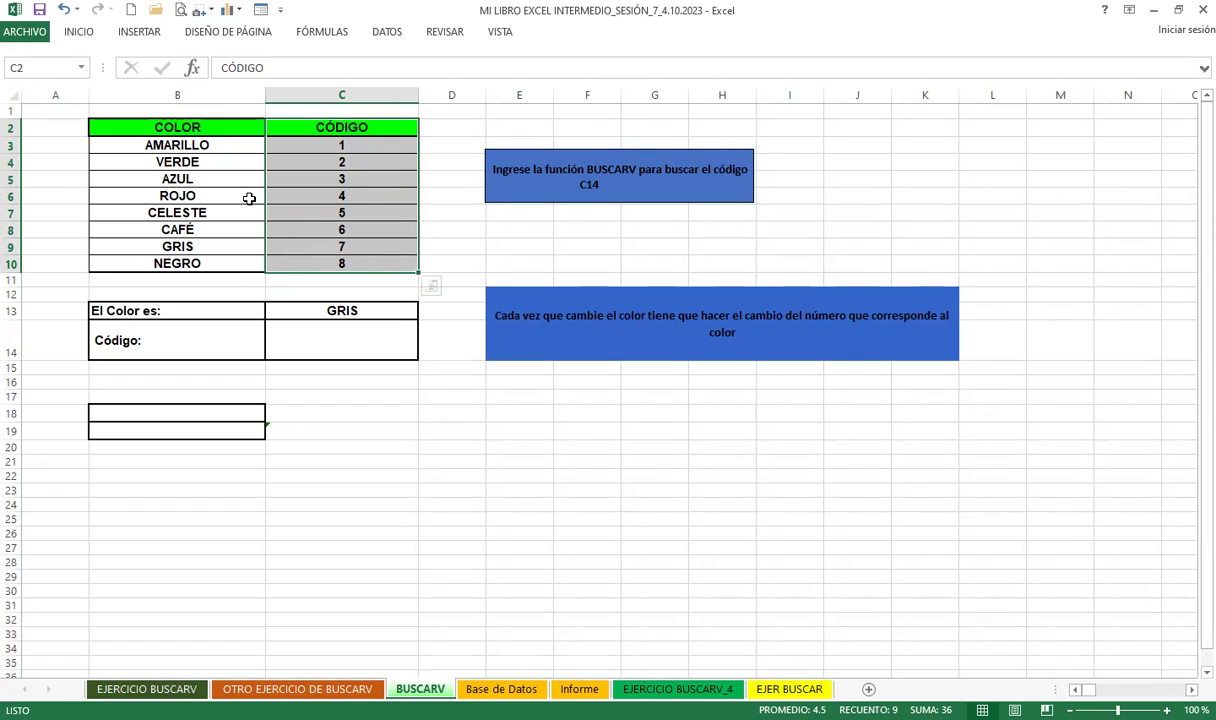
left_click(286, 341)
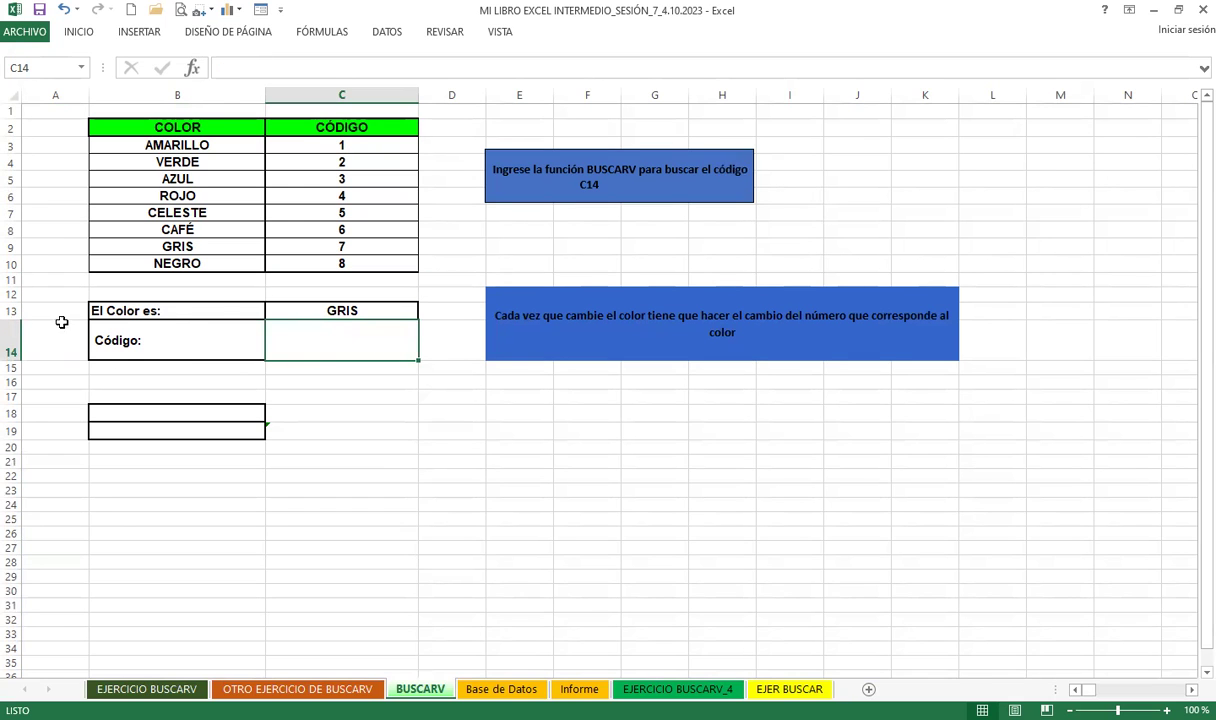
Pick ROJO as the colour in C13 from its dropdown list
scroll(121, 324, "up", 4)
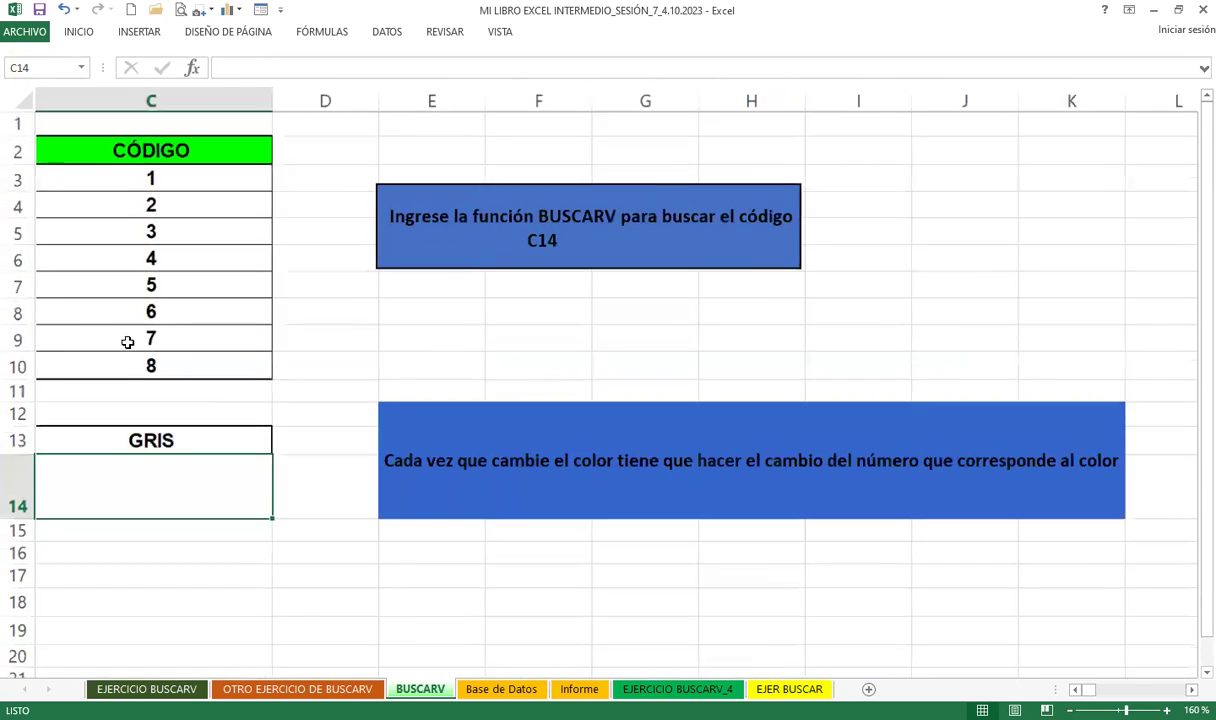
scroll(1194, 590, "up", 1)
scroll(1035, 662, "up", 1)
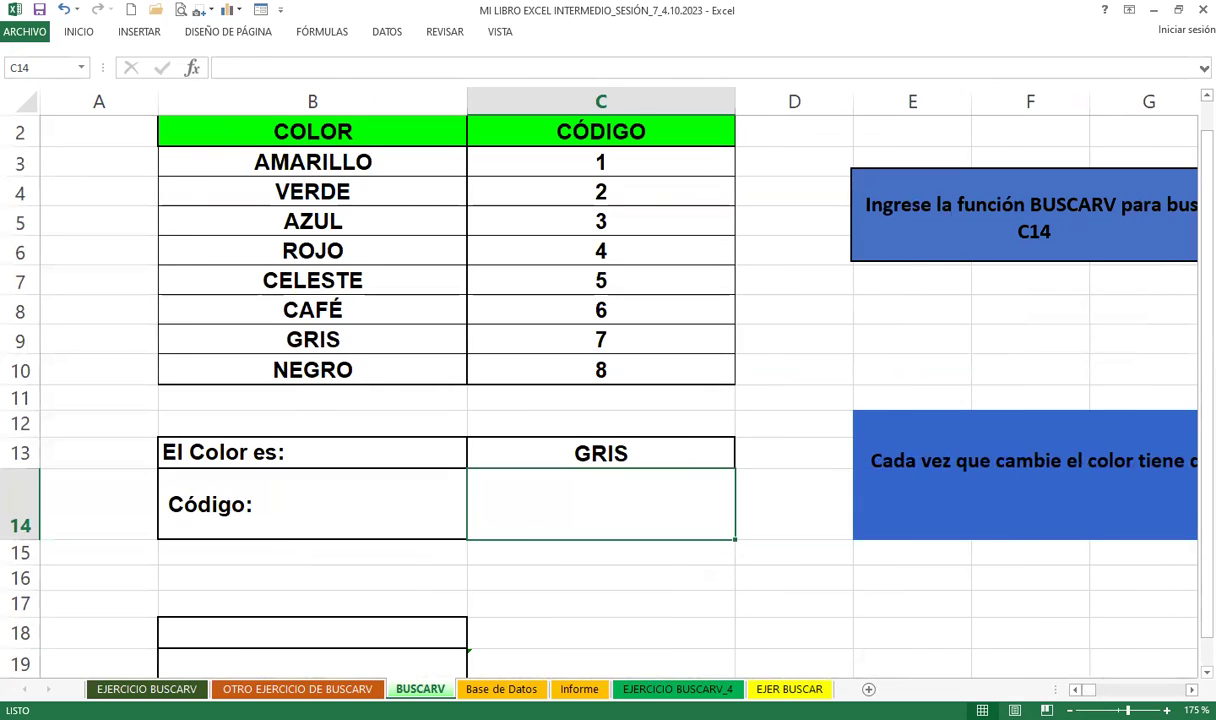
left_click(568, 454)
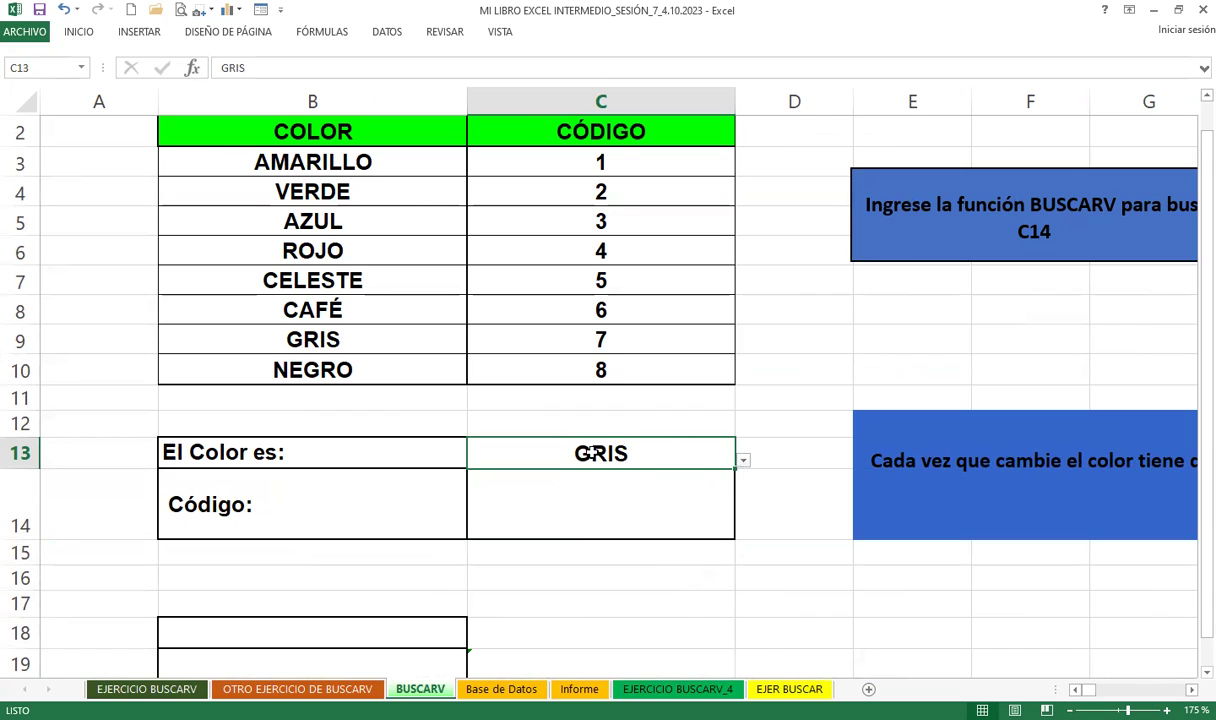
left_click(743, 462)
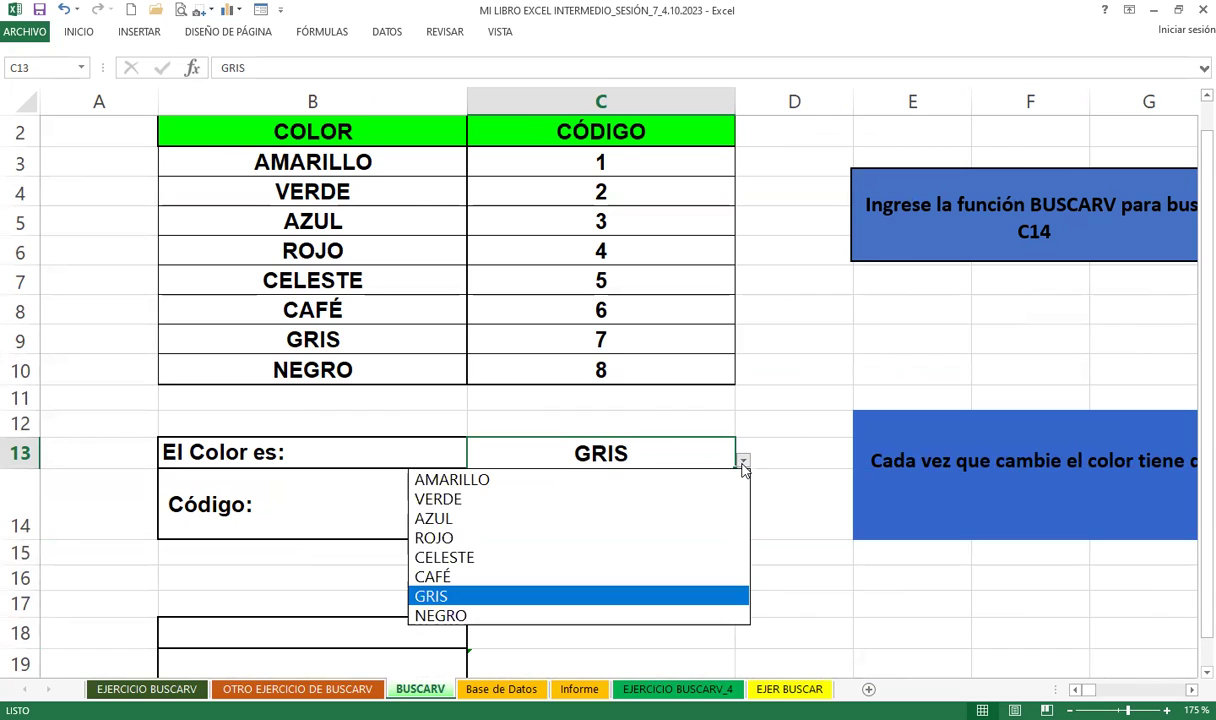
left_click(425, 537)
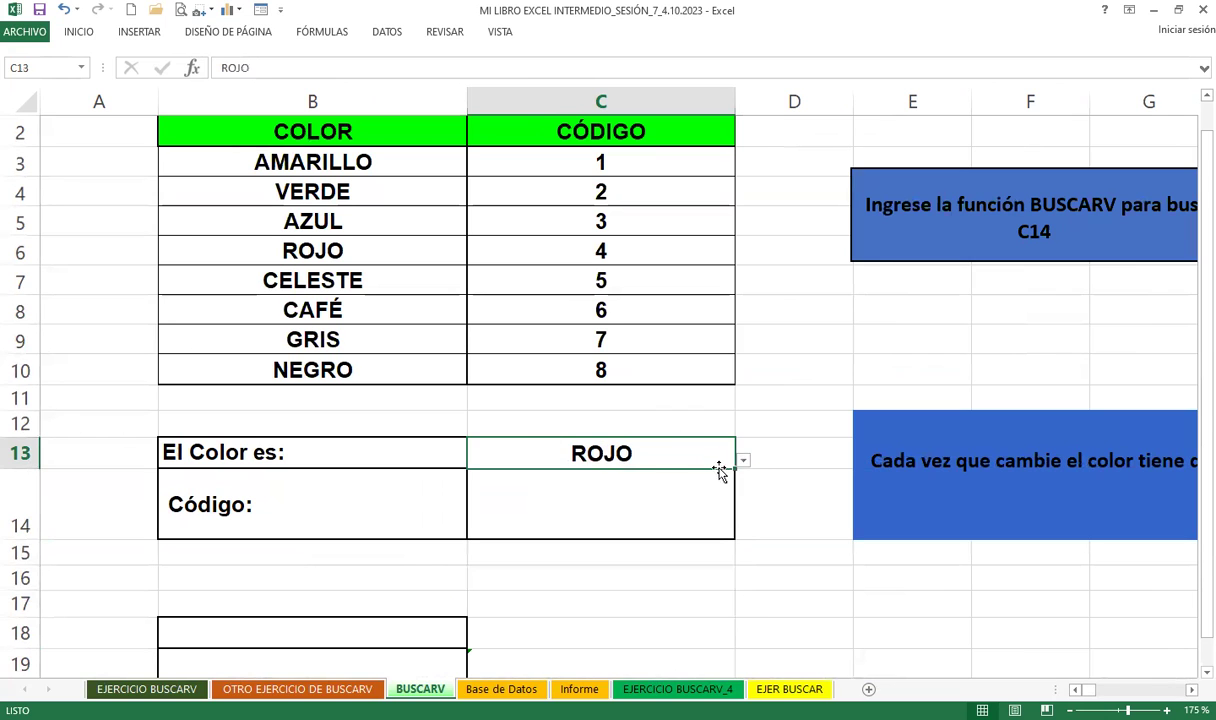
Change C13 to NEGRO, then AMARILLO, and begin a formula with = in C14
left_click(738, 463)
left_click(730, 465)
left_click(743, 461)
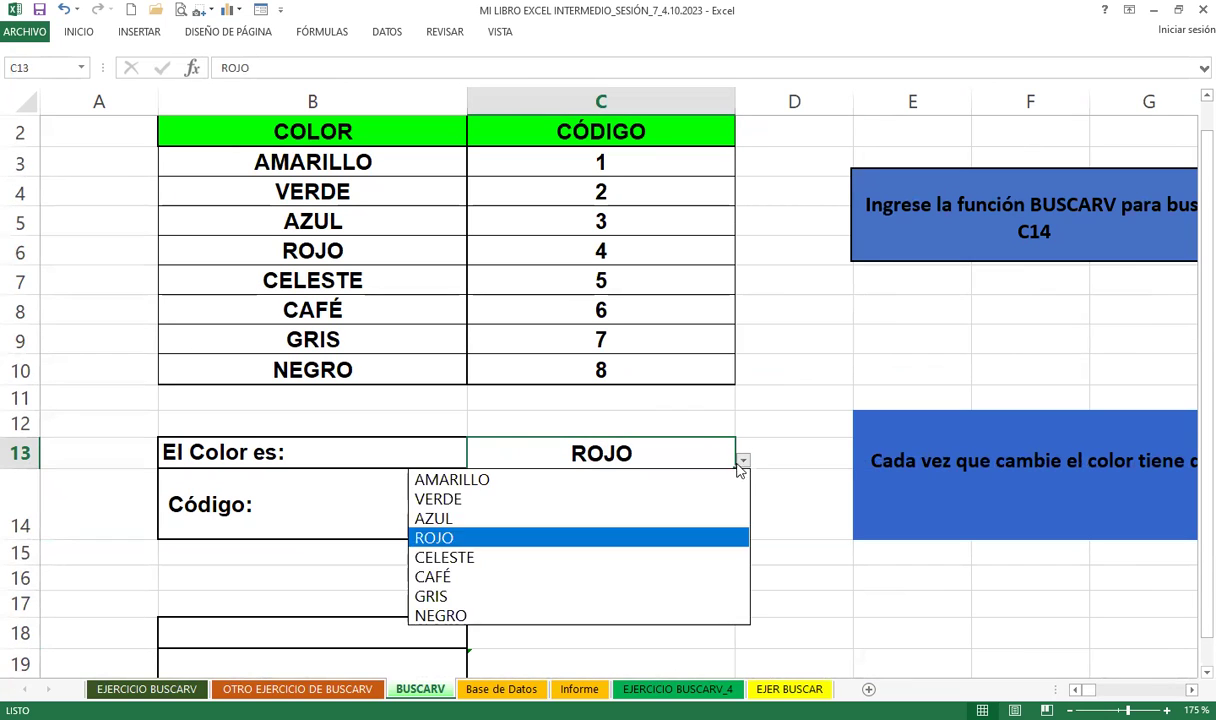
left_click(478, 616)
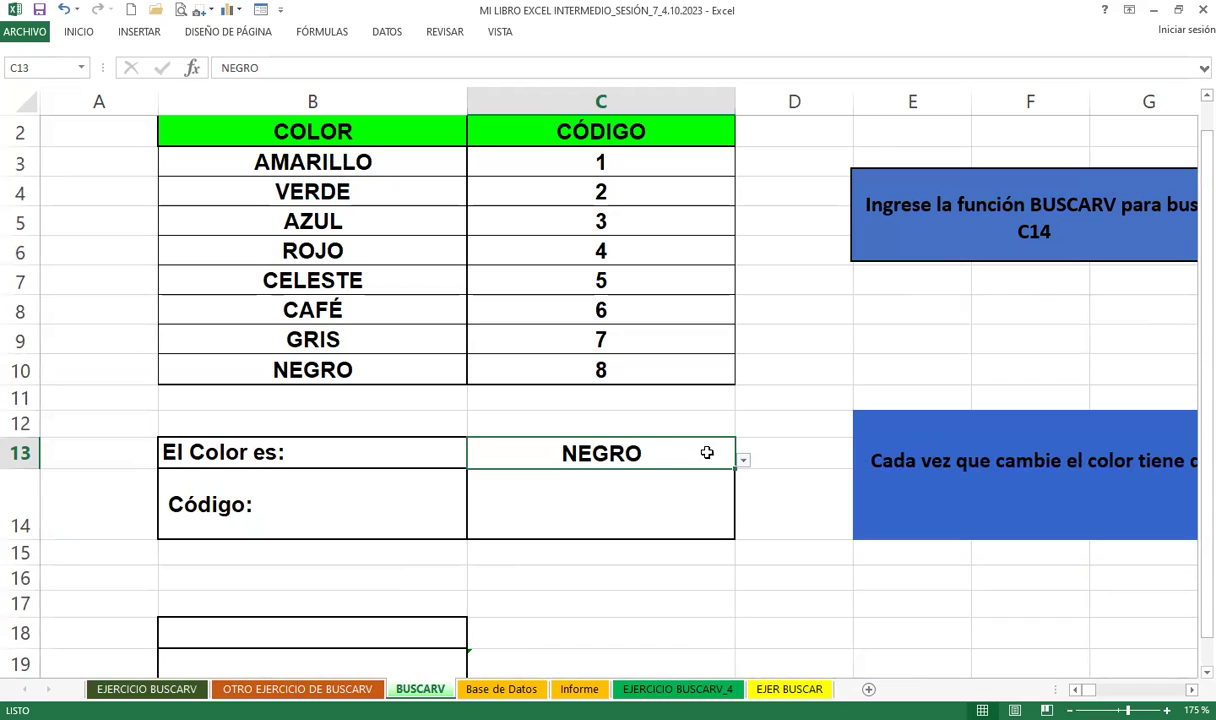
left_click(743, 461)
left_click(432, 475)
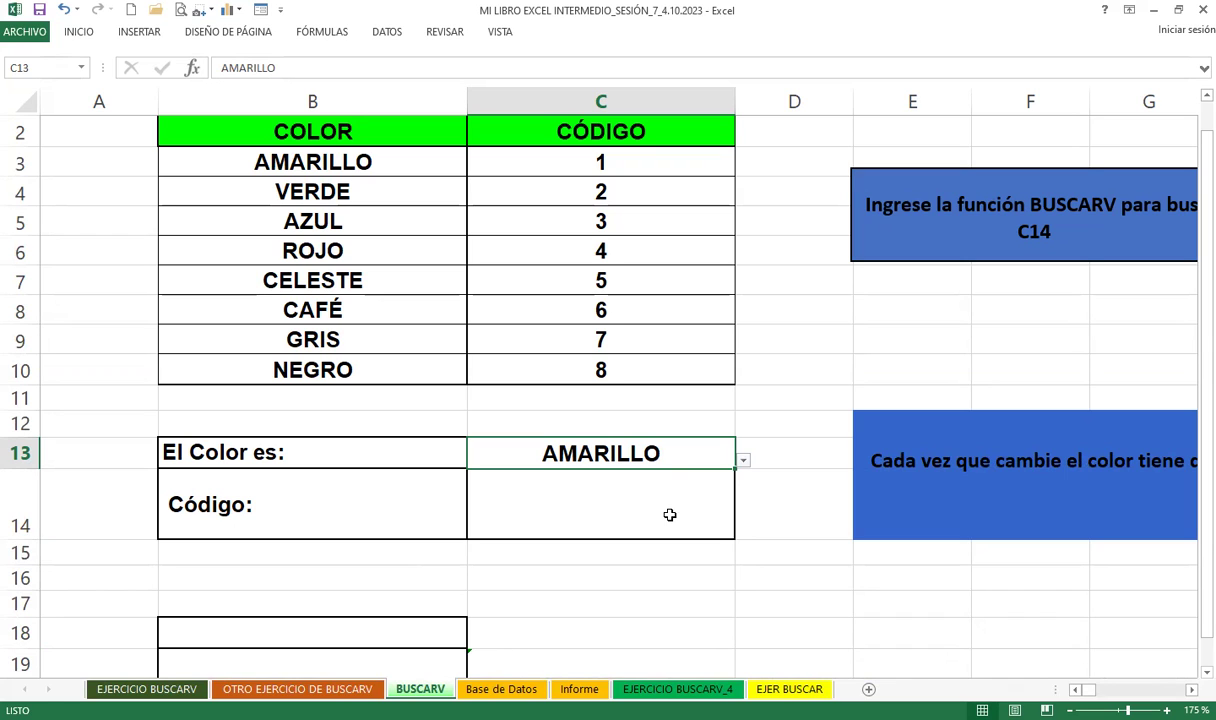
left_click(584, 520)
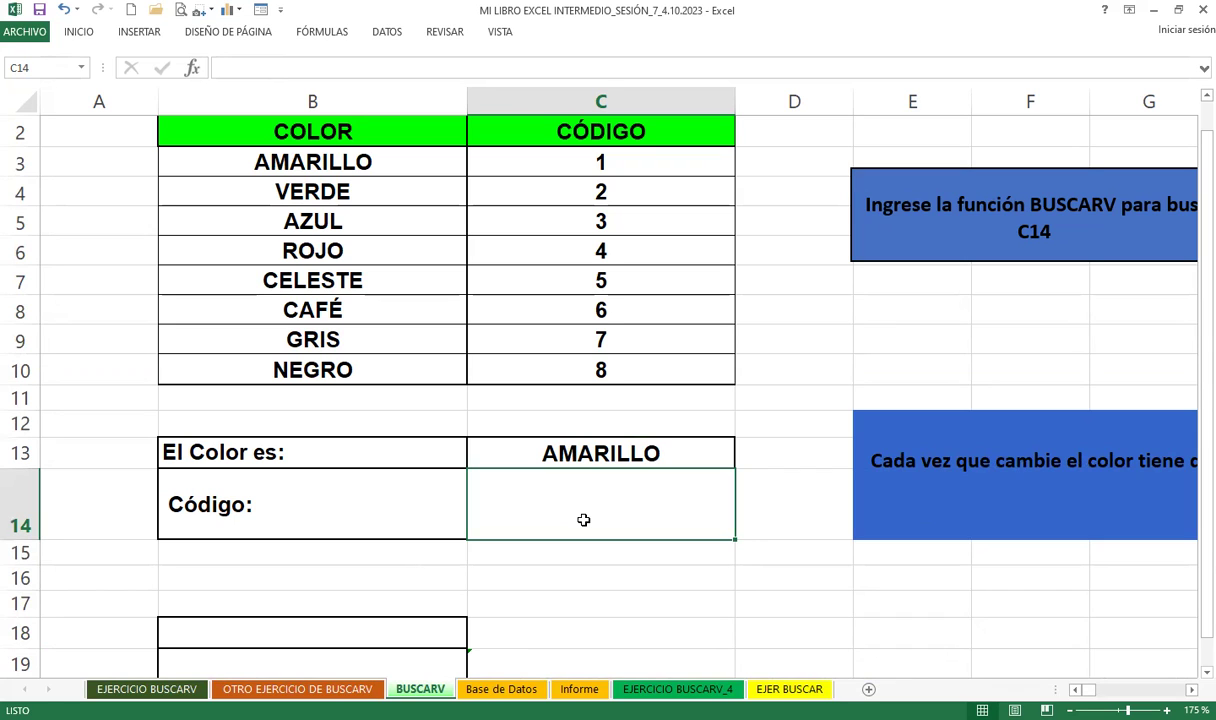
type("=")
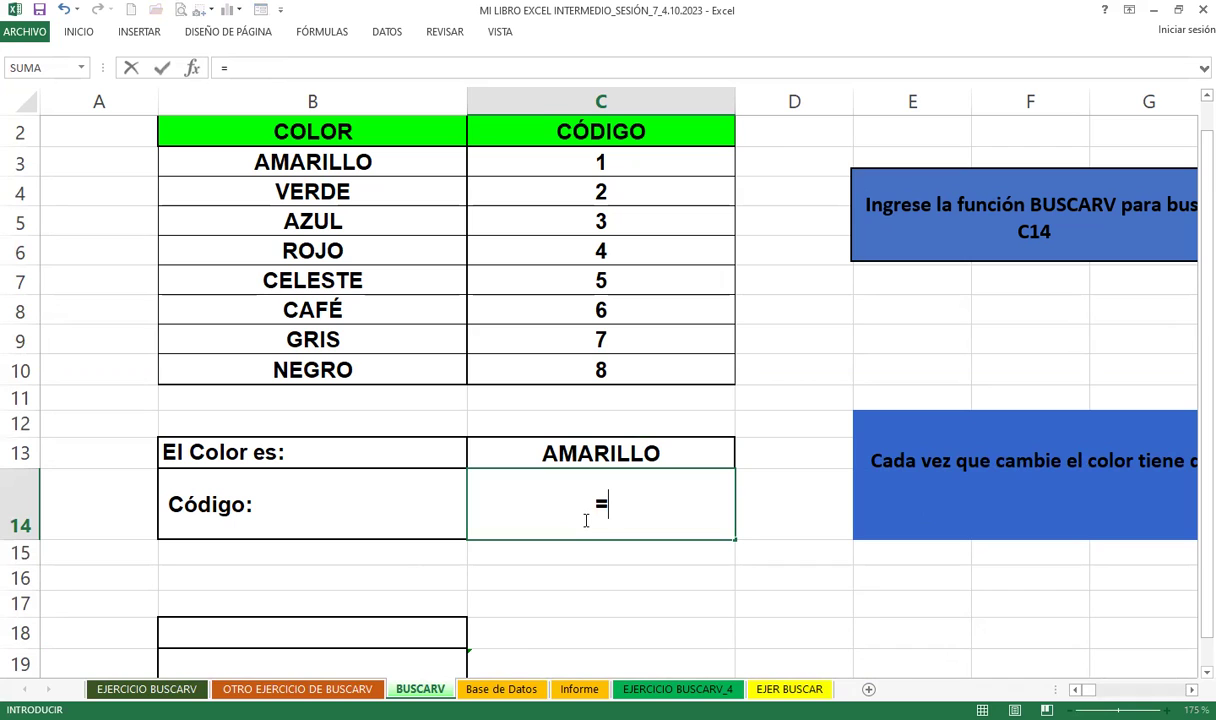
Enter =BUSCARV(C13;B2:C10; in C14, using C13 as lookup value and B2:C10 as table
type("busc")
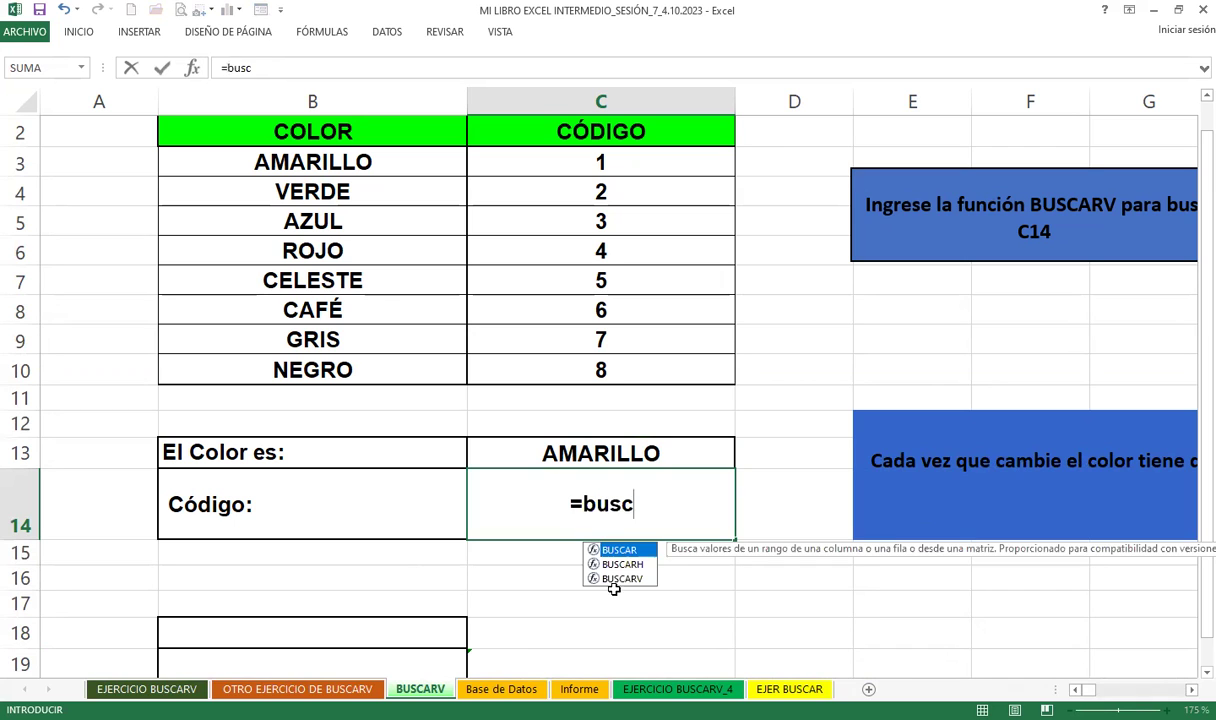
key("Tab")
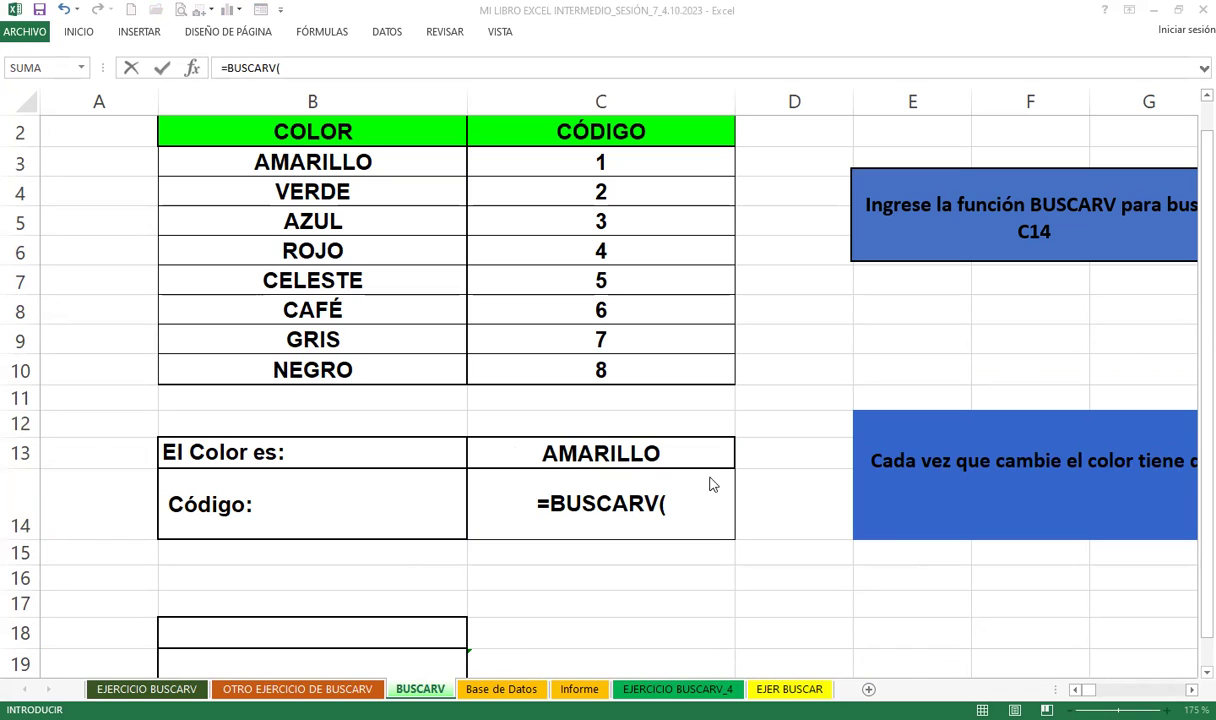
left_click(651, 453)
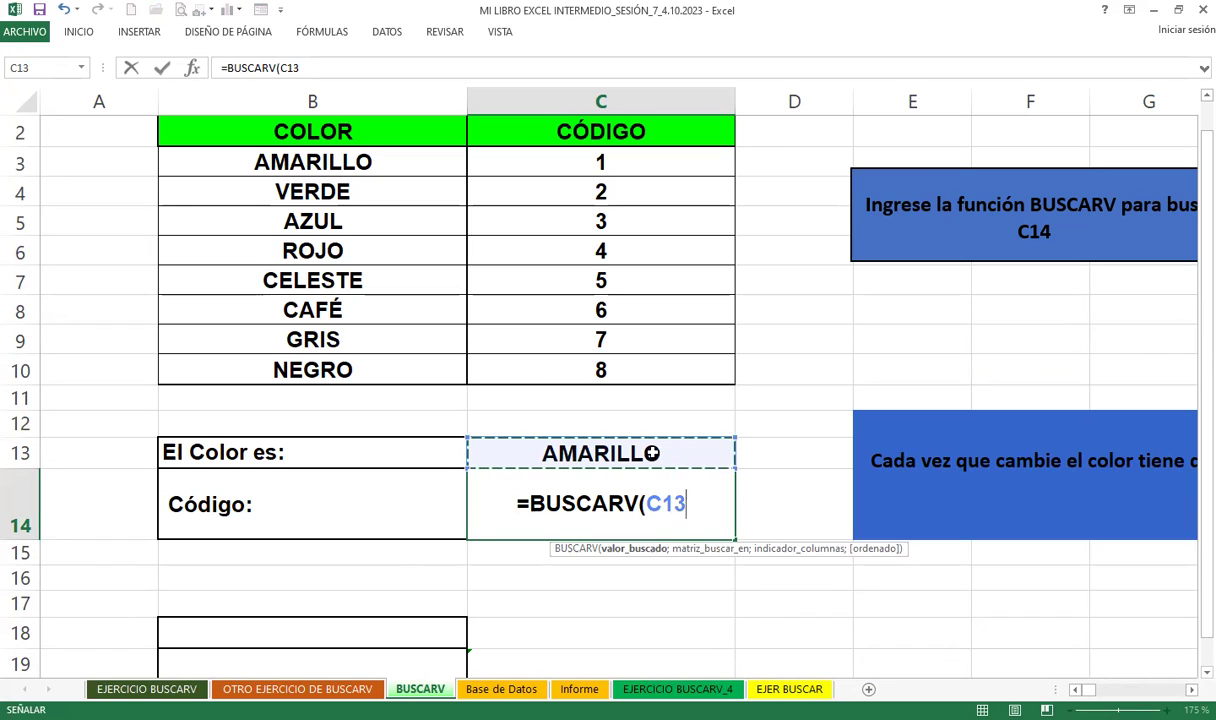
type(";")
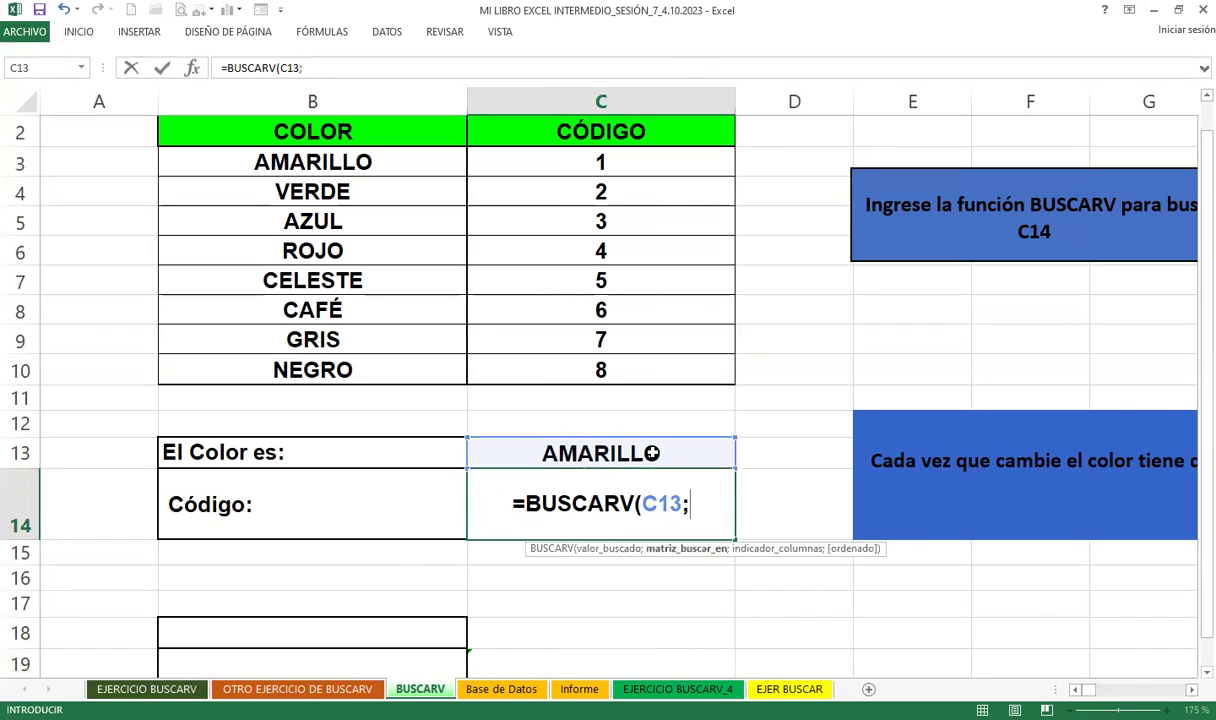
left_click(310, 132)
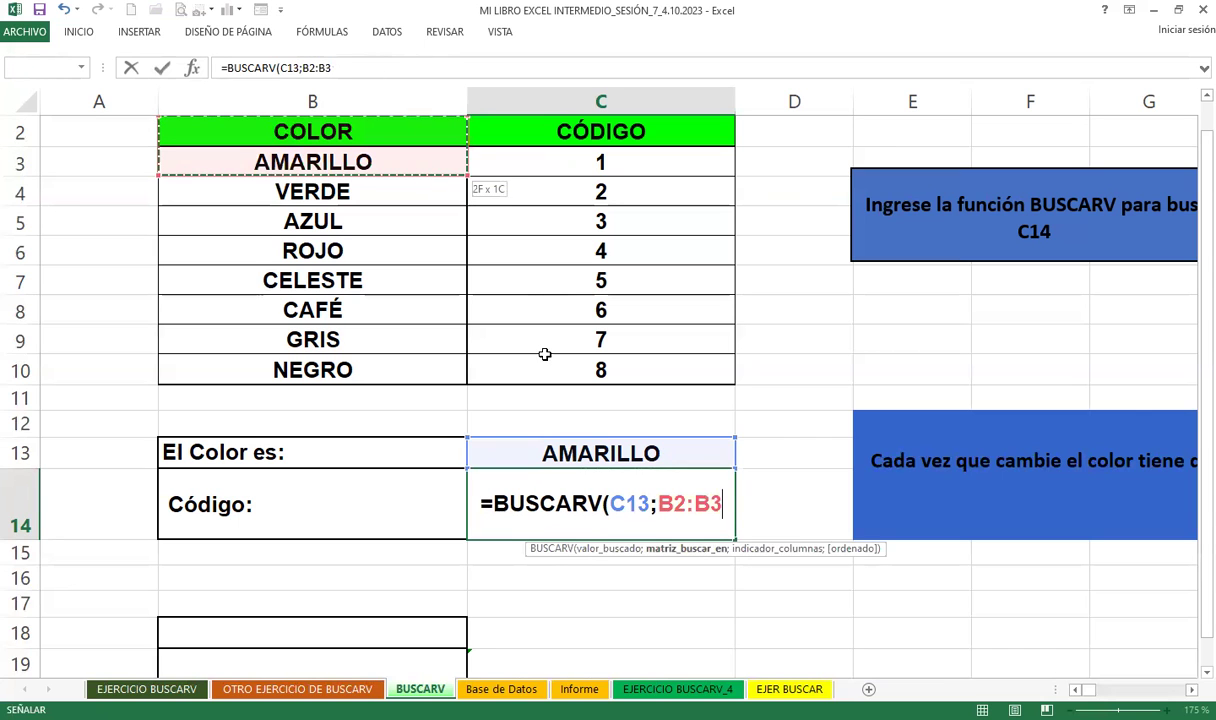
left_click_drag(378, 153, 546, 368)
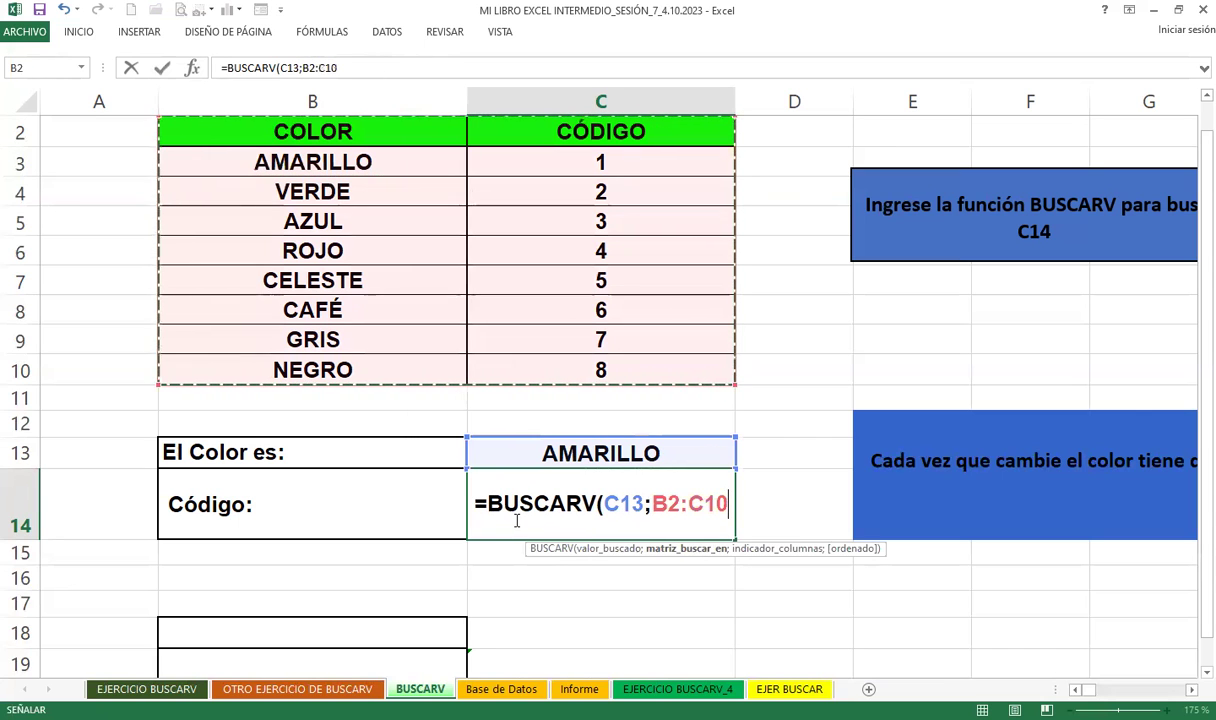
type(";")
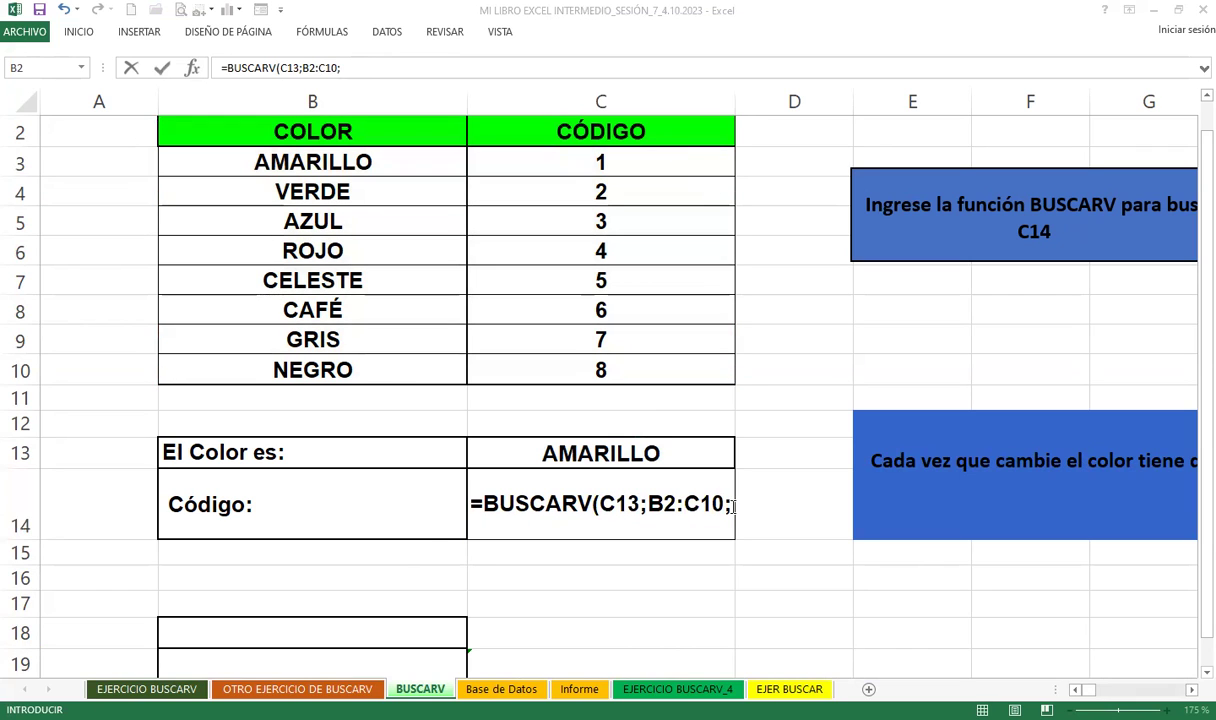
Complete C14 as =BUSCARV(C13;B2:C10;2;FALSO), returning code 1 for AMARILLO
type("2:")
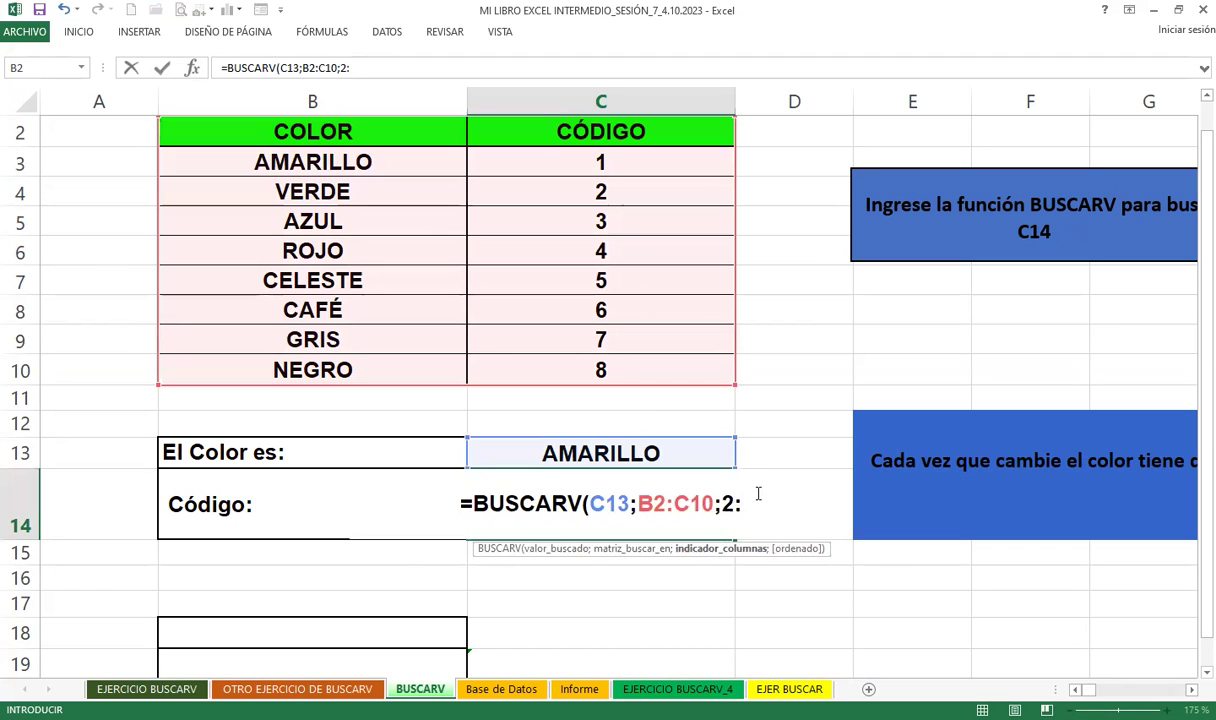
key("BackSpace")
type(";")
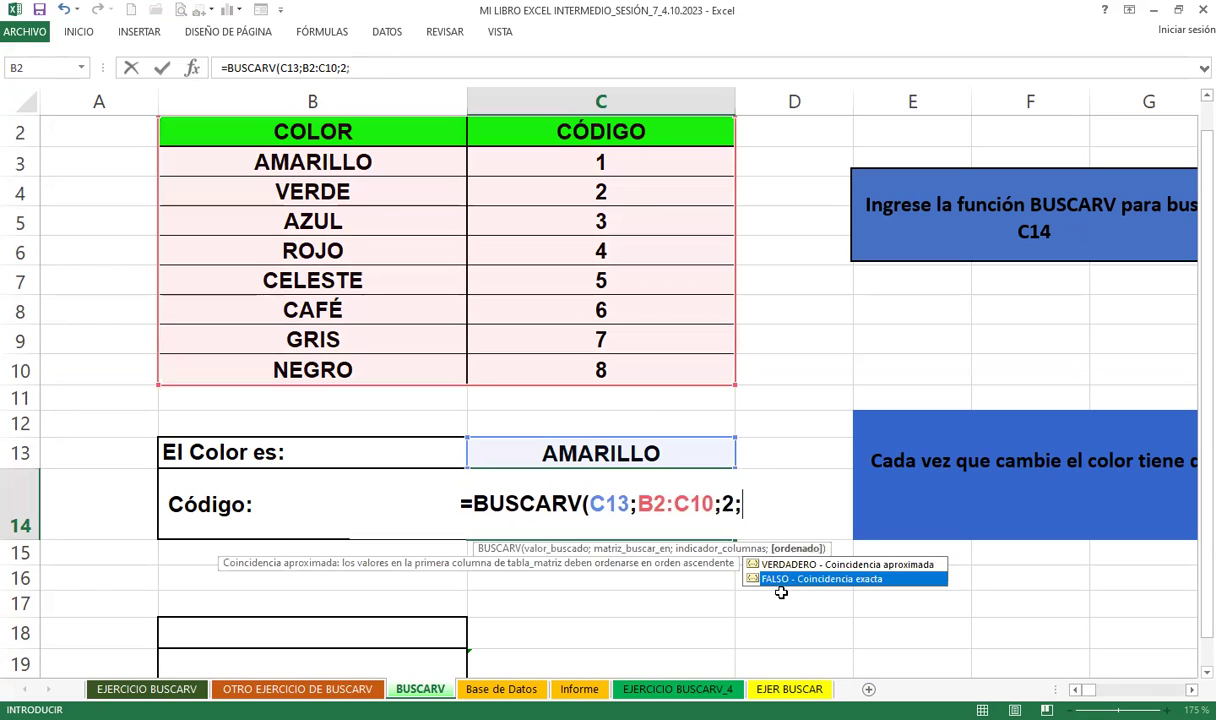
key("Tab")
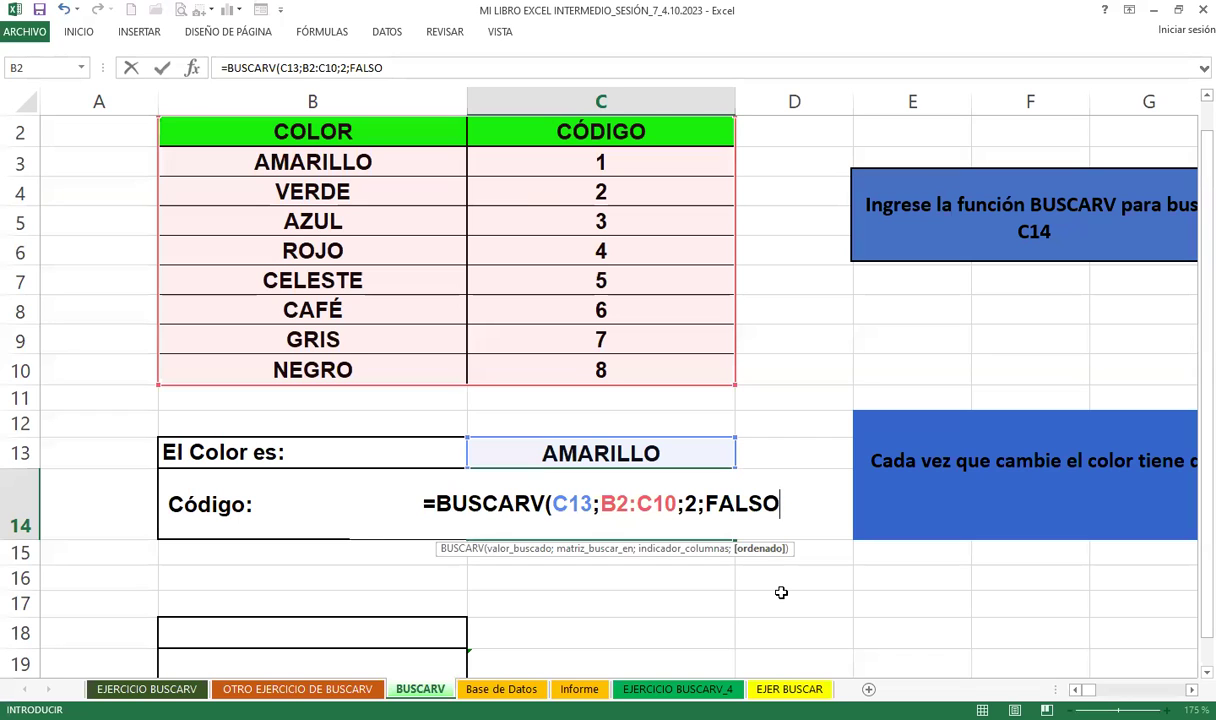
type(")")
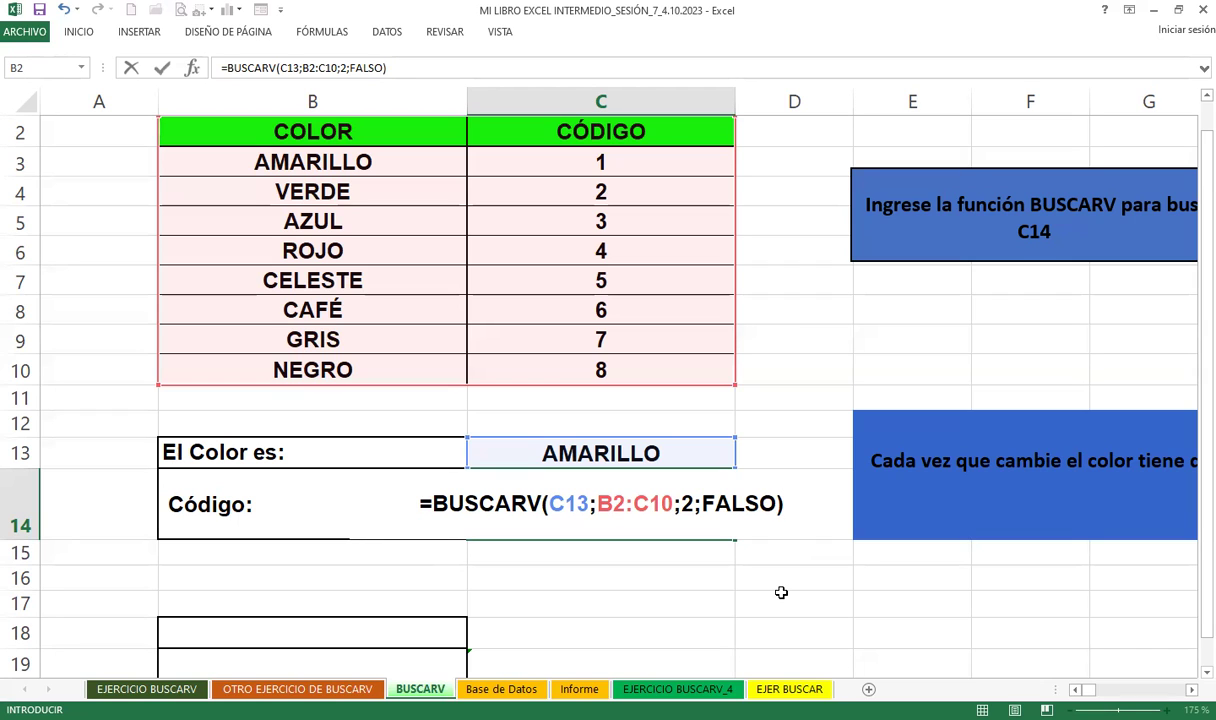
key("Return")
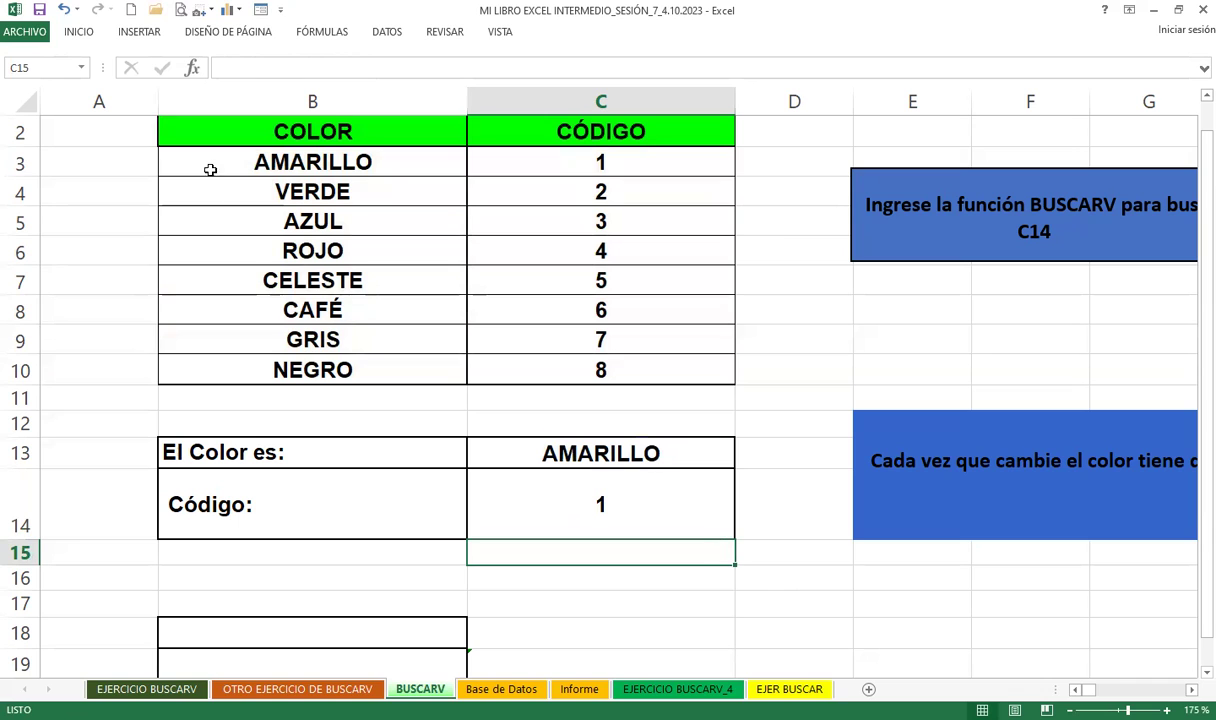
Switch C13 to CELESTE and compare C14 against the CELESTE row with code 5
left_click(22, 165)
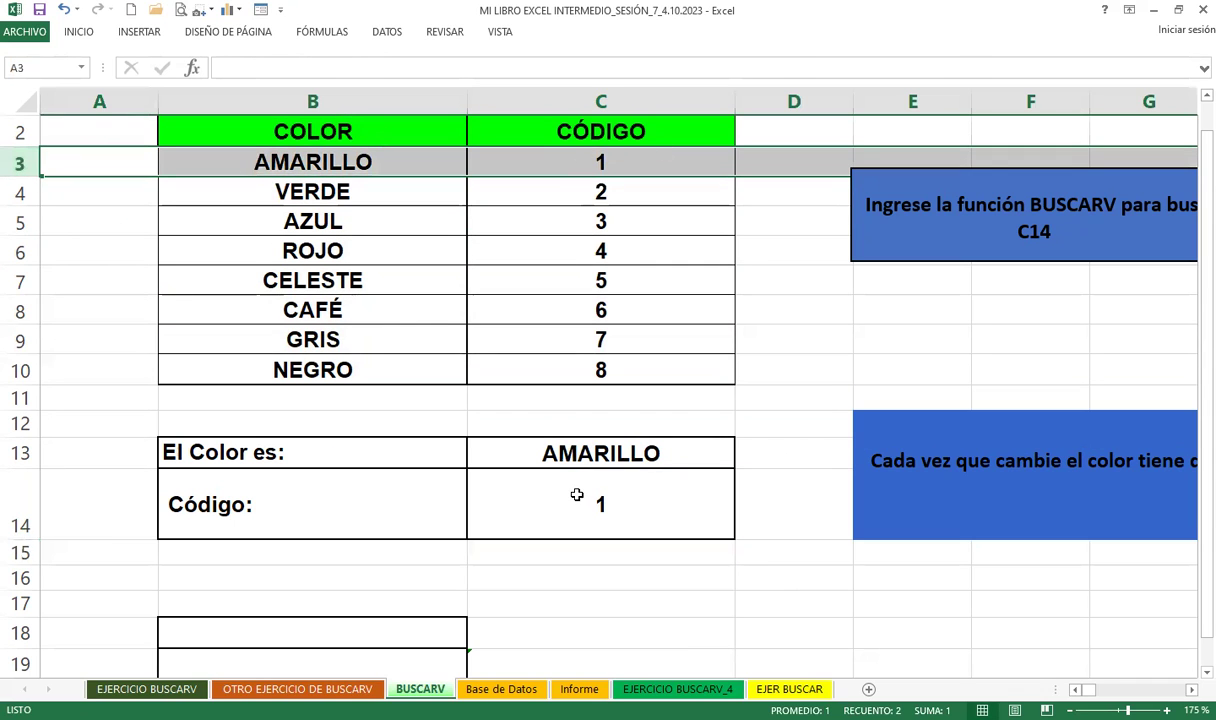
left_click(577, 495)
left_click(585, 450)
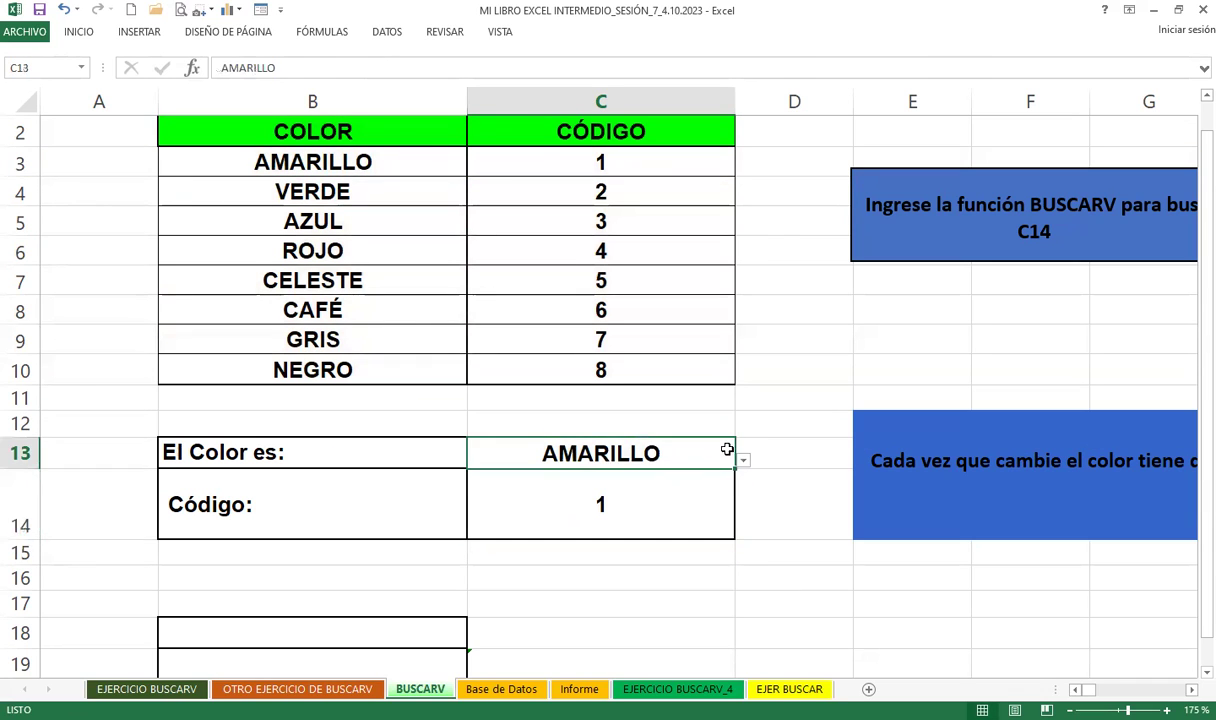
left_click(440, 553)
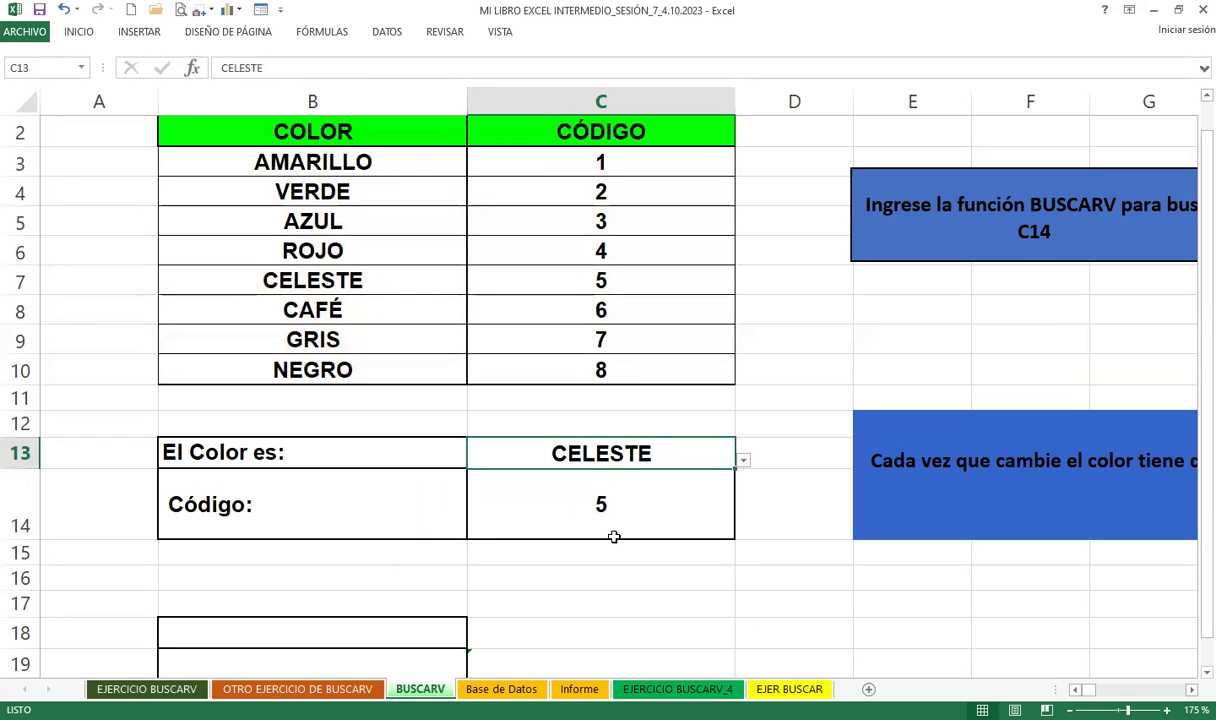
left_click(20, 279)
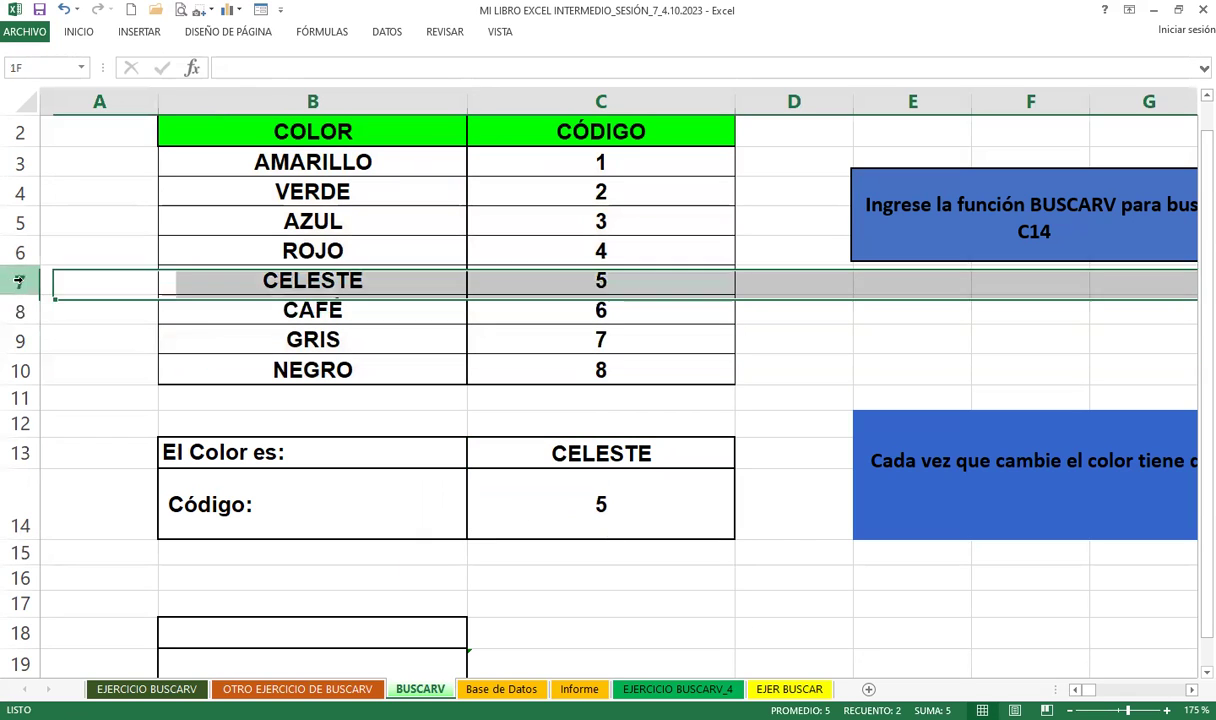
left_click(674, 491)
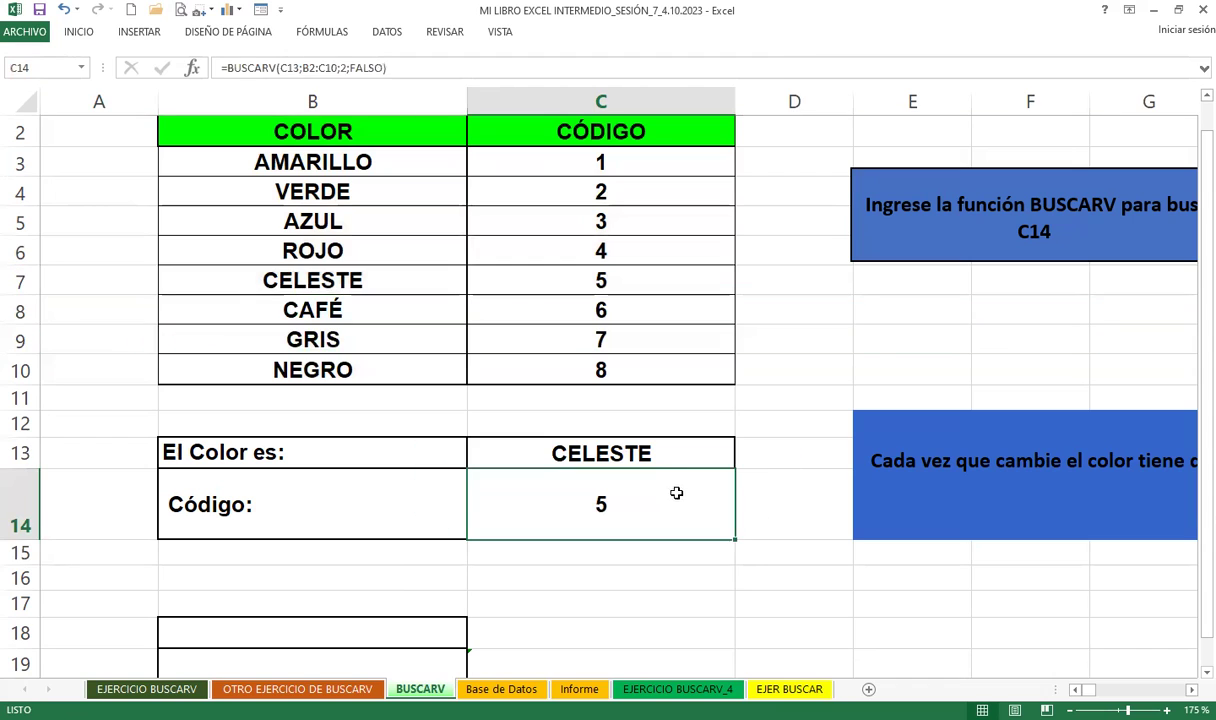
left_click(684, 460)
Cycle C13 through NEGRO, AMARILLO and CELESTE to watch the code update
left_click(743, 460)
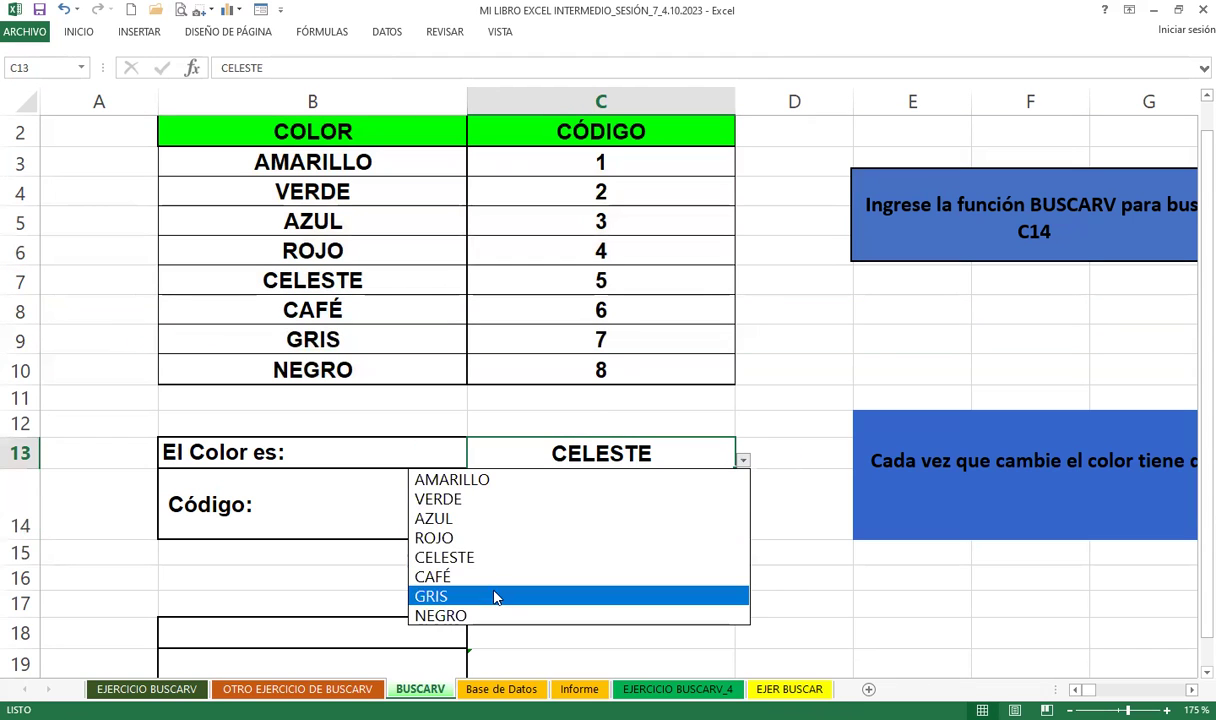
left_click(466, 617)
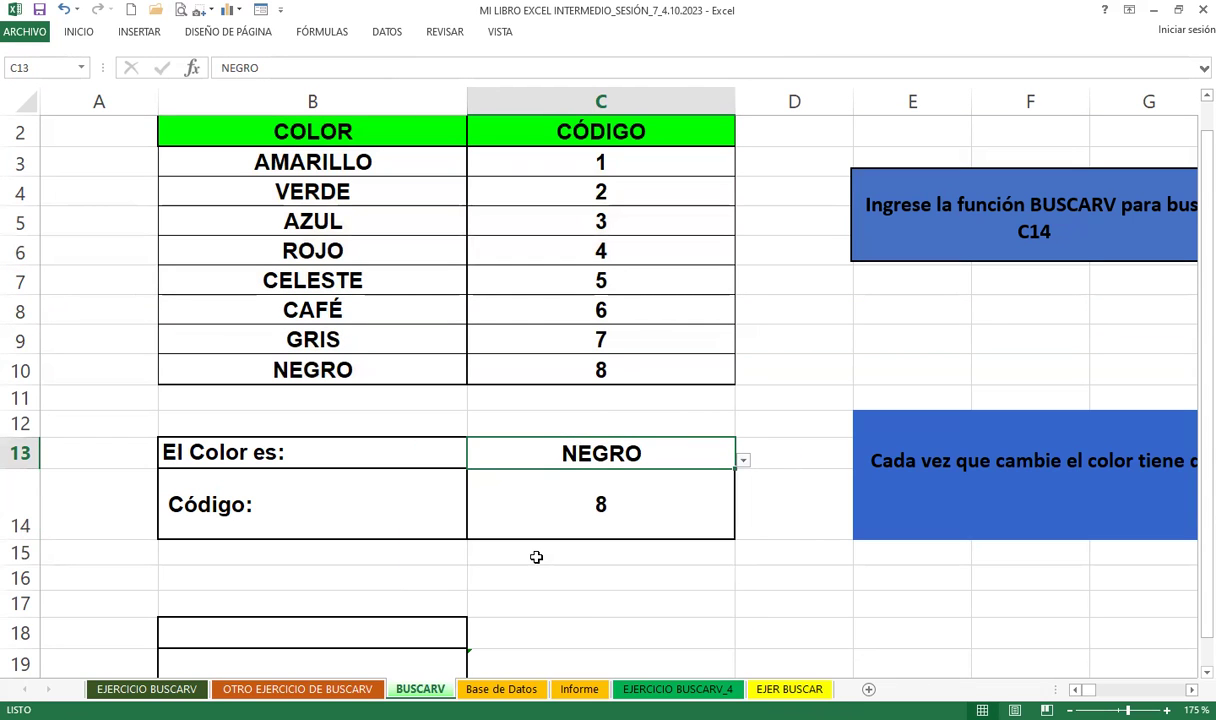
left_click(744, 461)
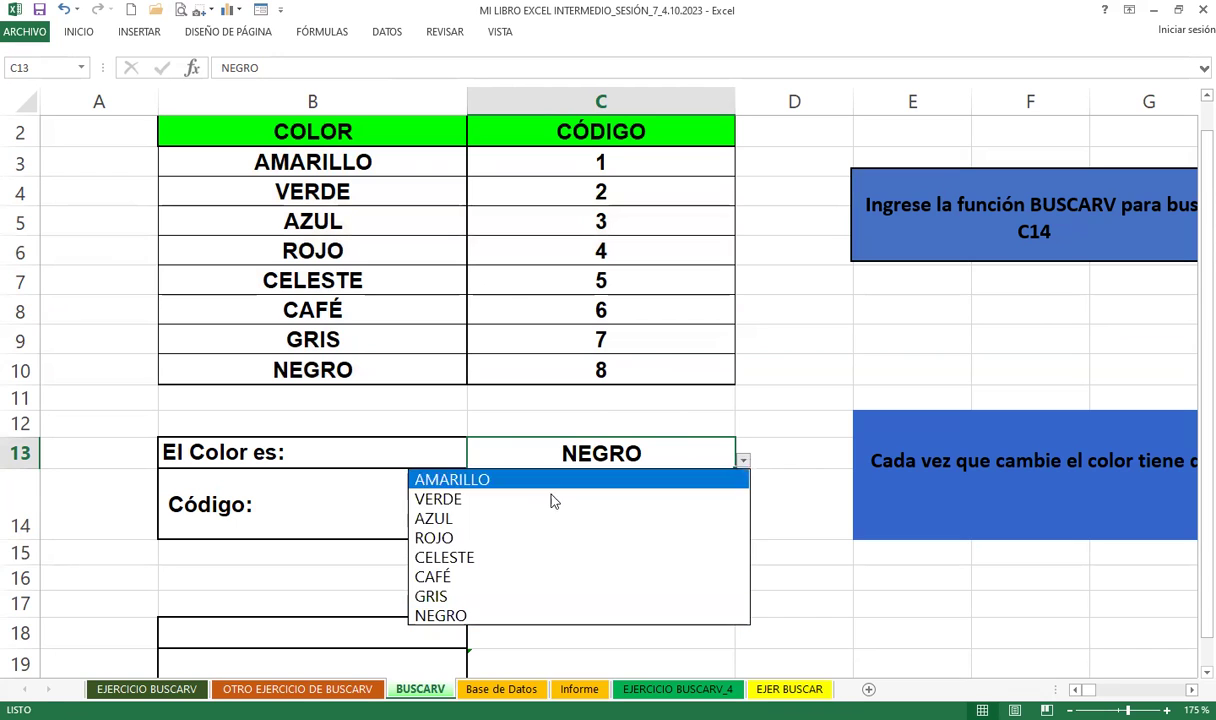
left_click(472, 479)
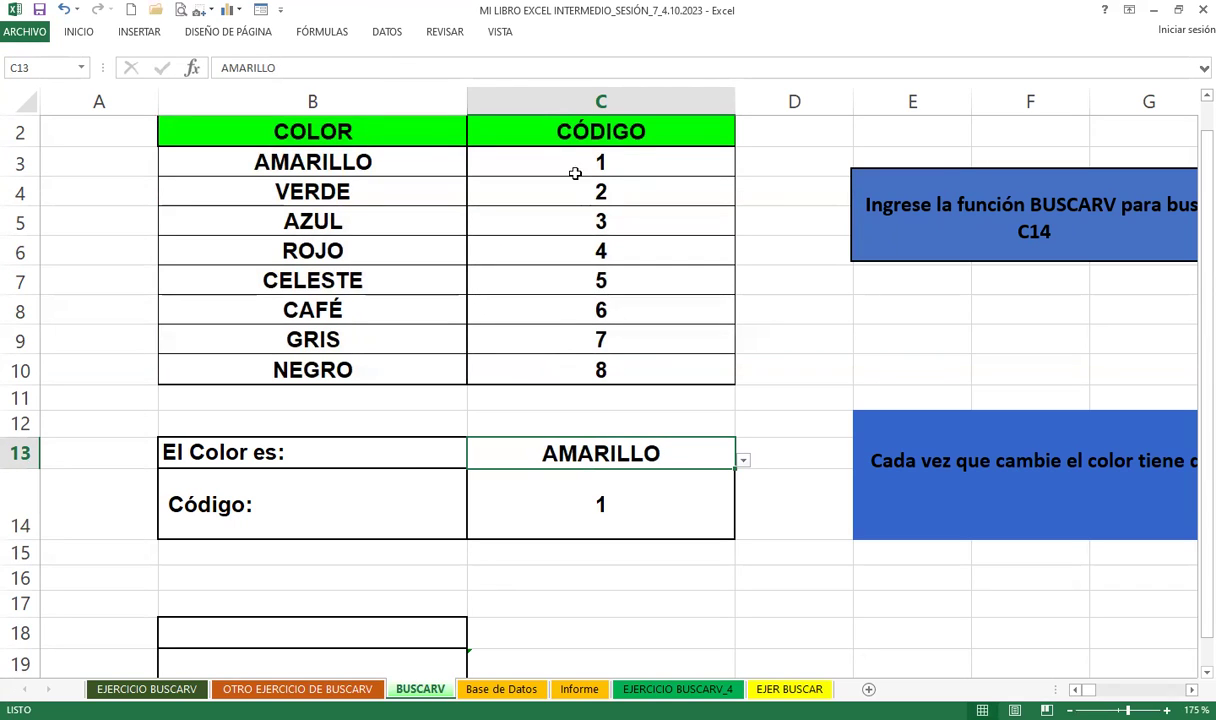
left_click(600, 503)
left_click(711, 456)
left_click(743, 461)
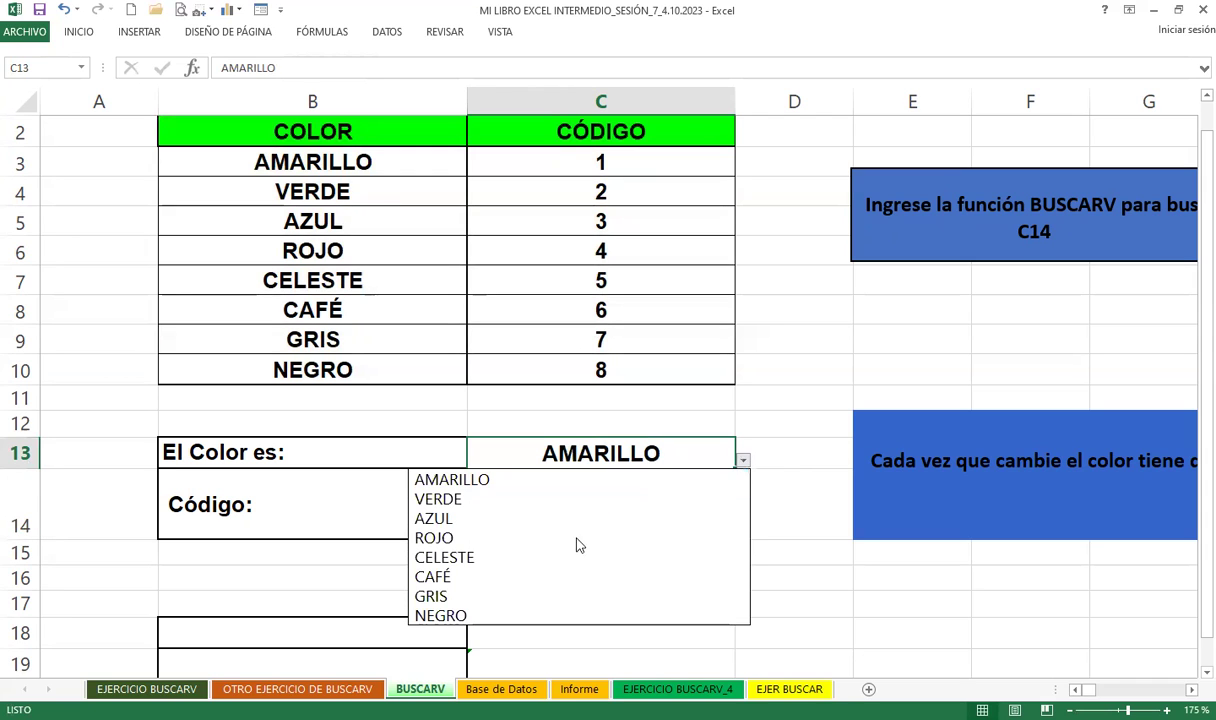
left_click(469, 553)
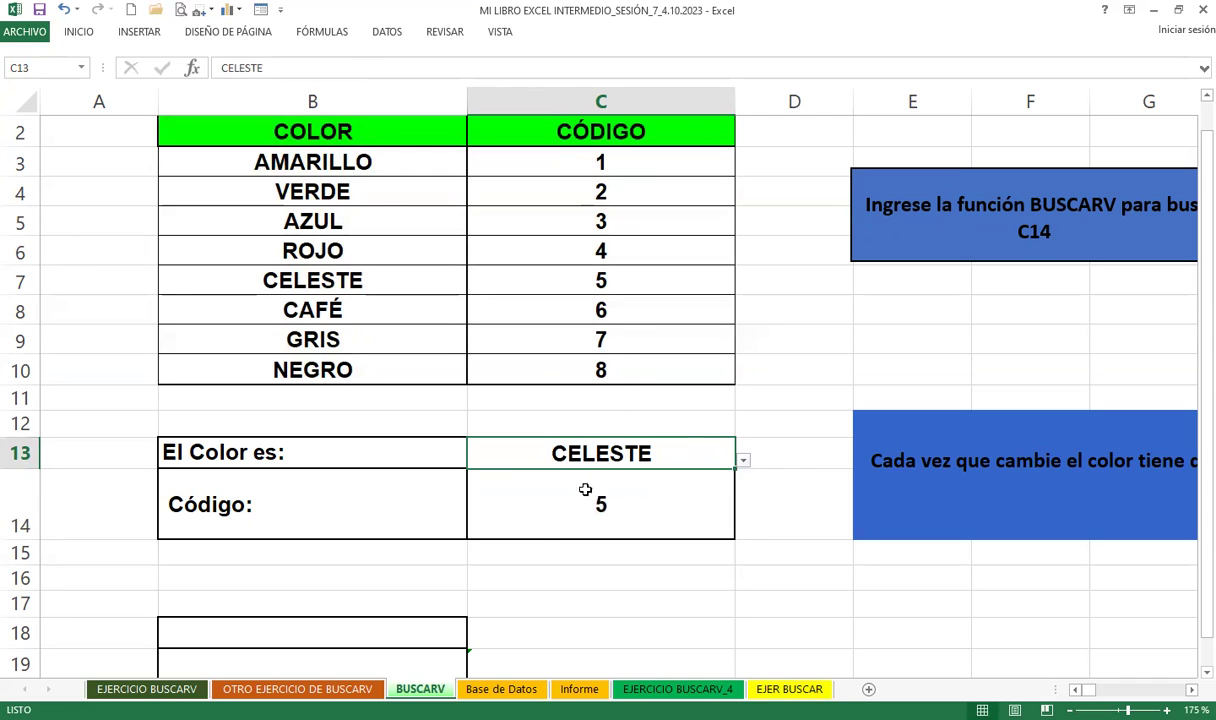
Set C13 to ROJO so the Código lookup returns 4
left_click(743, 461)
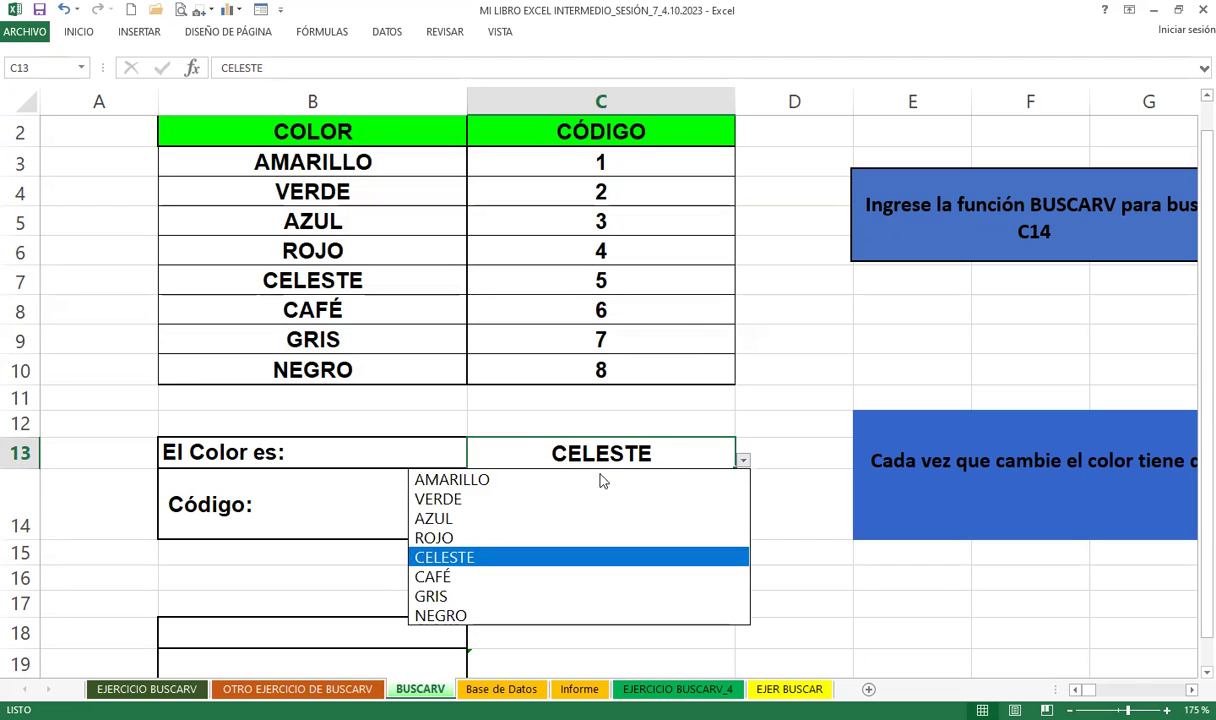
left_click(450, 535)
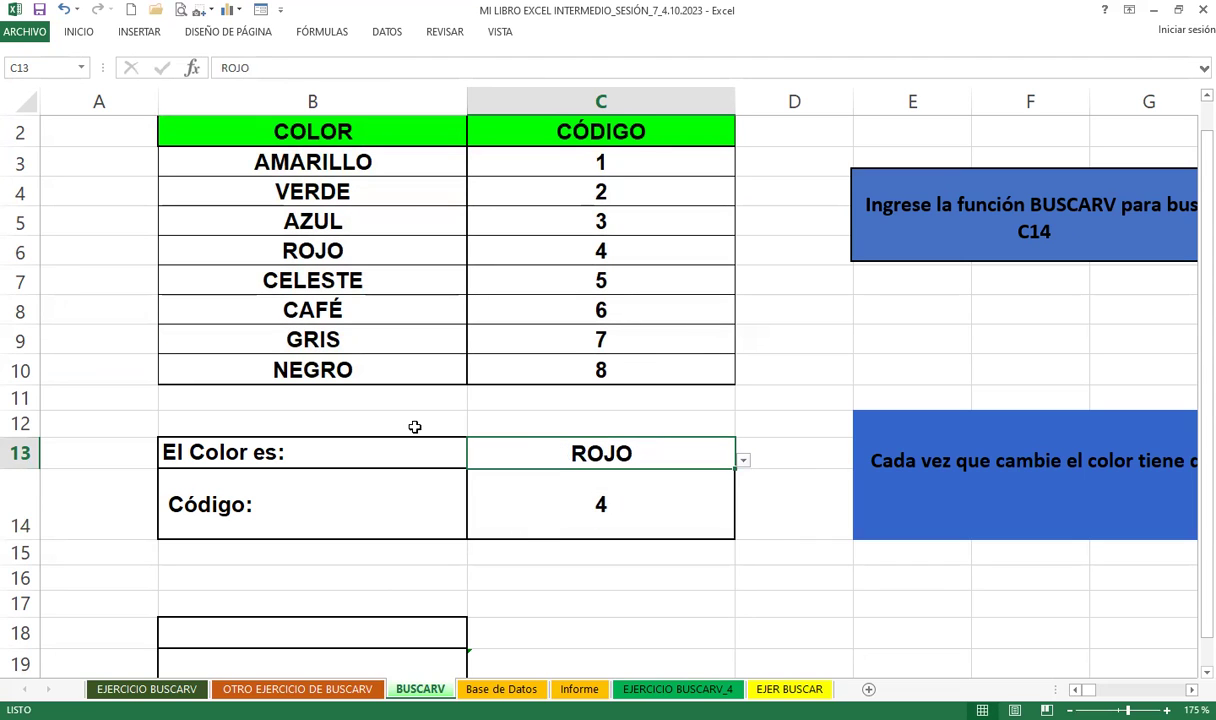
left_click(376, 368)
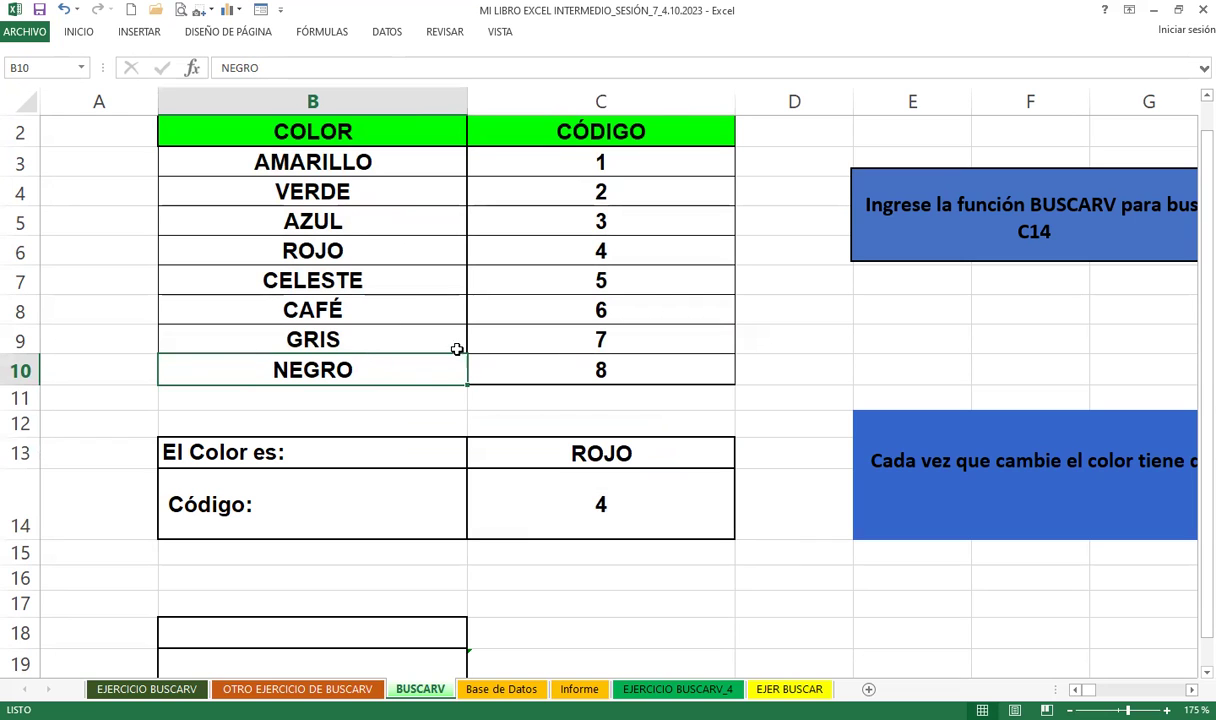
left_click(570, 455)
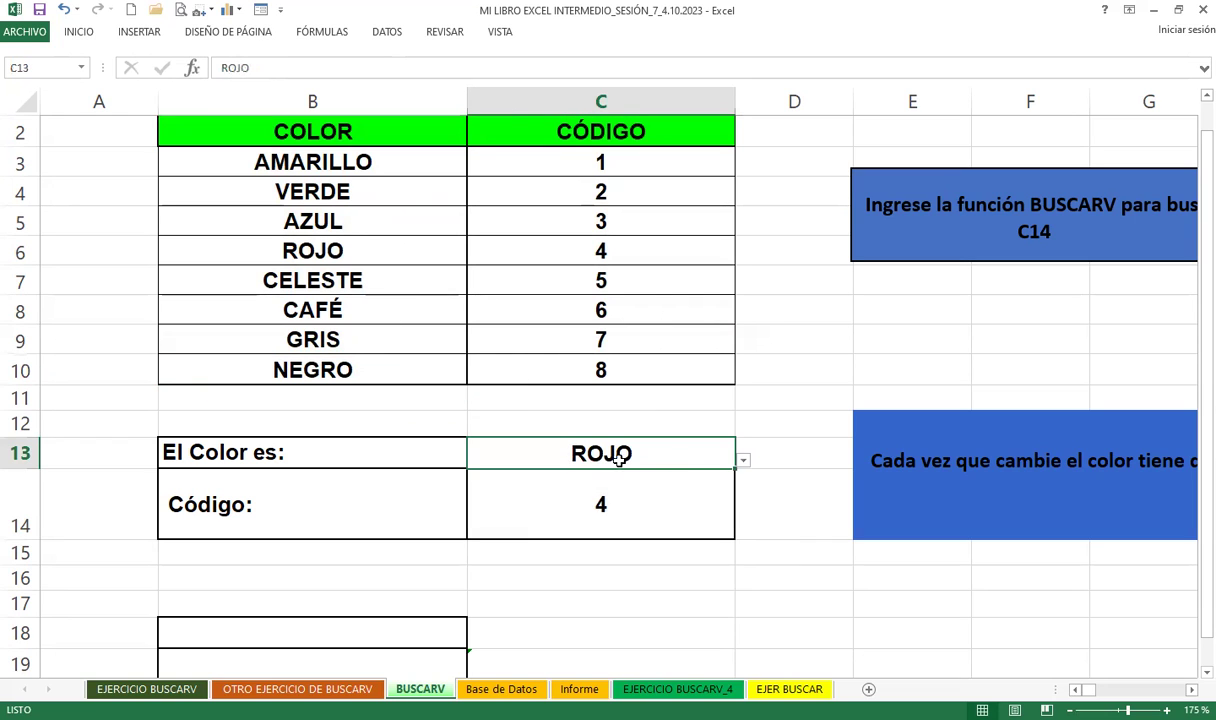
left_click(744, 461)
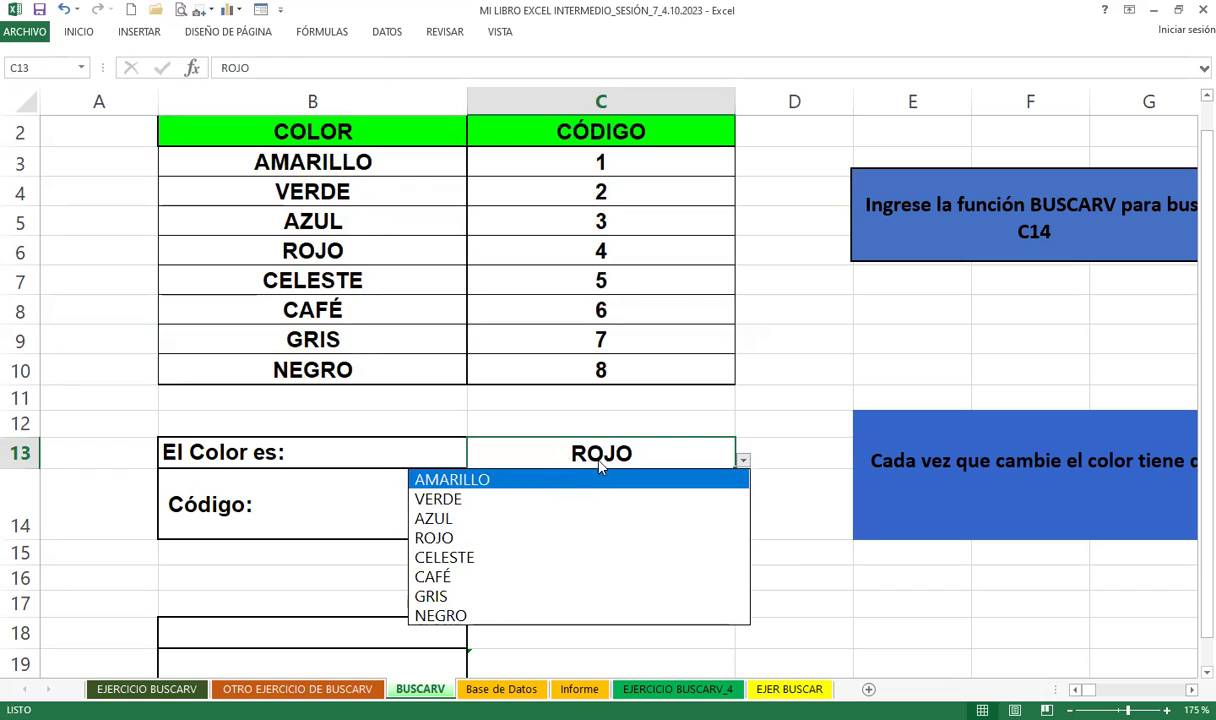
left_click(545, 455)
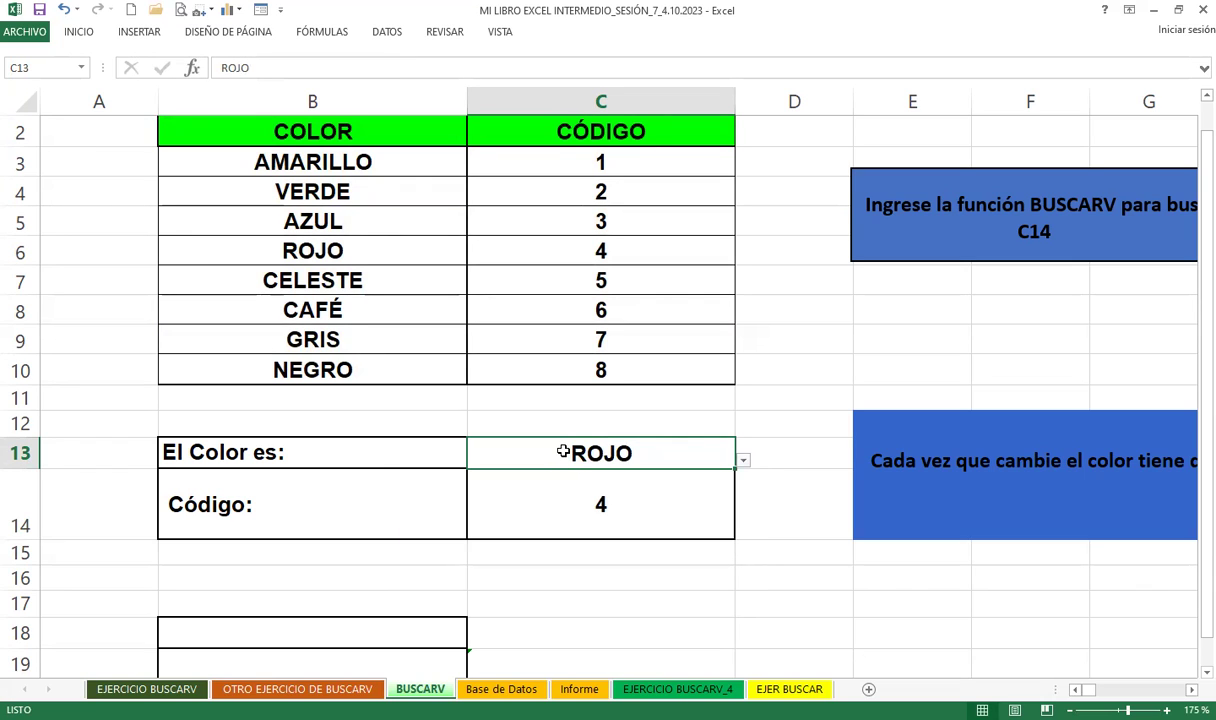
double_click(633, 452)
key("BackSpace")
key("BackSpace")
key("BackSpace")
key("BackSpace")
type("ROSADO")
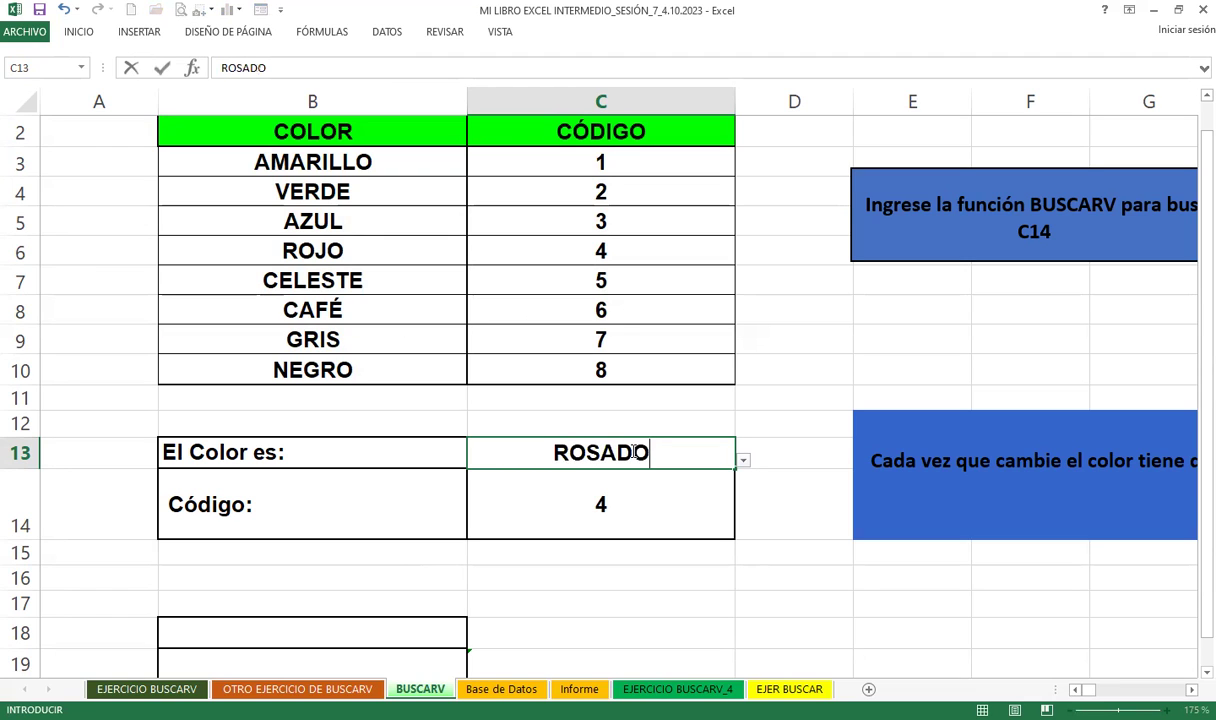
key("Return")
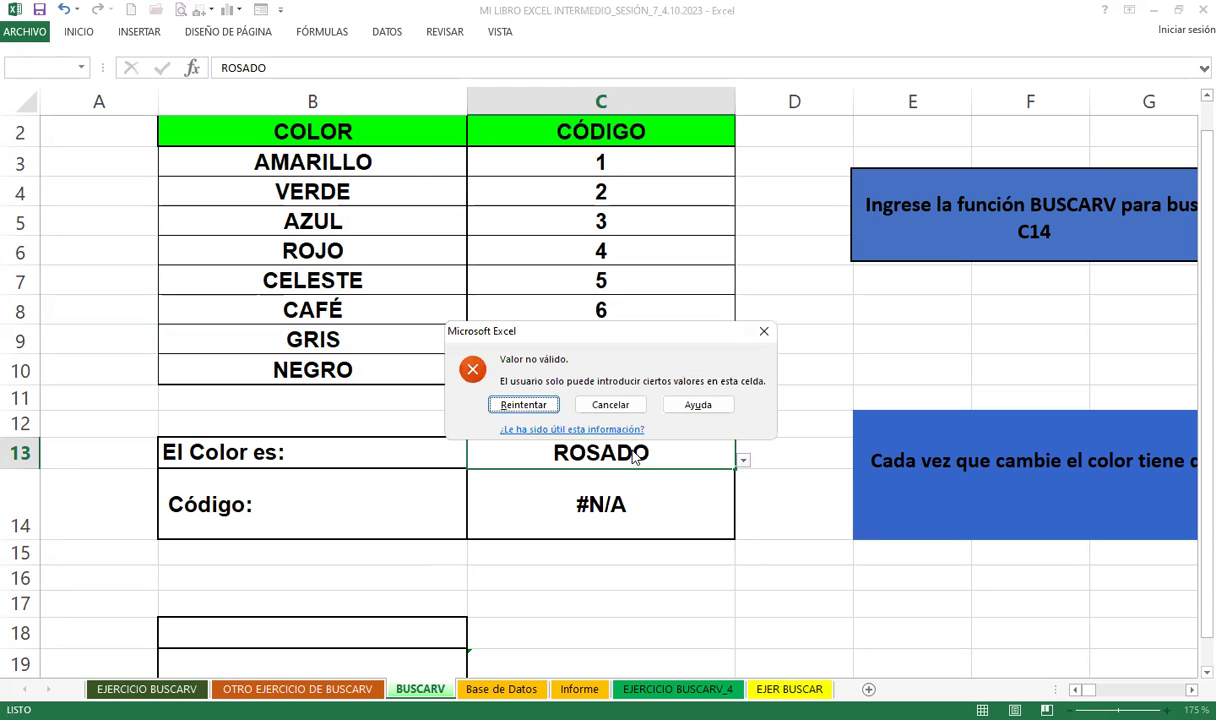
left_click(764, 333)
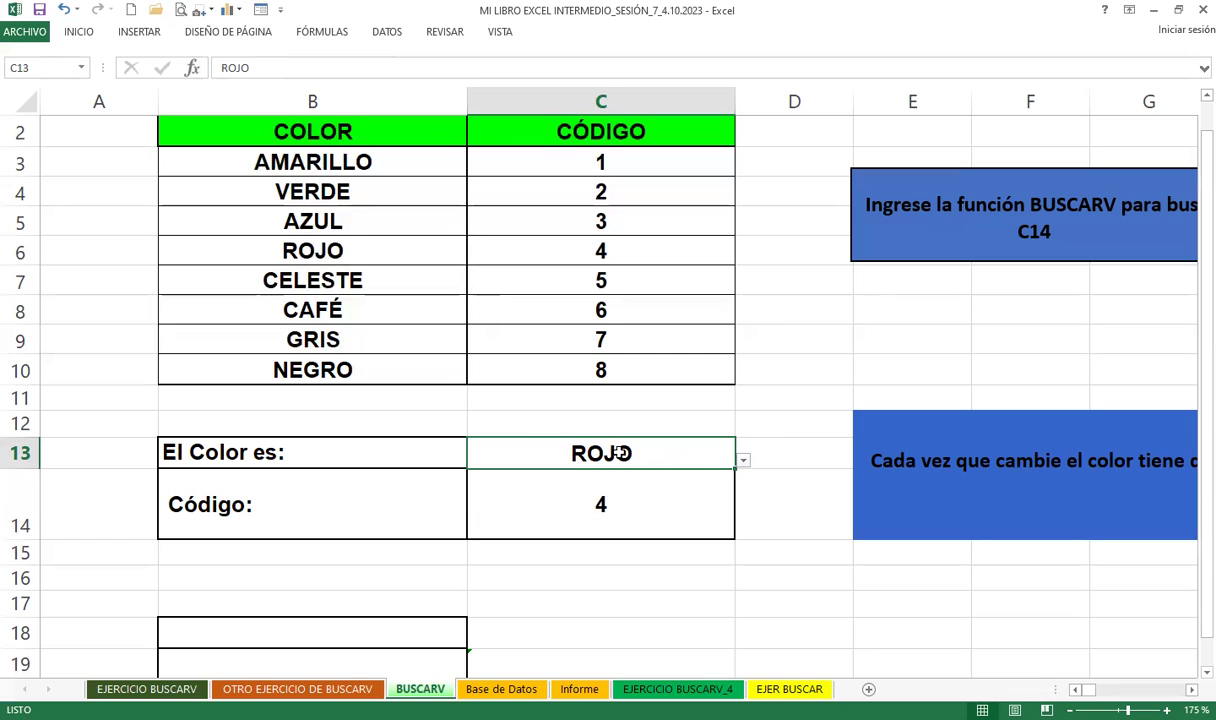
Pick CAFÉ, then NEGRO, as the colour in C13
left_click(743, 460)
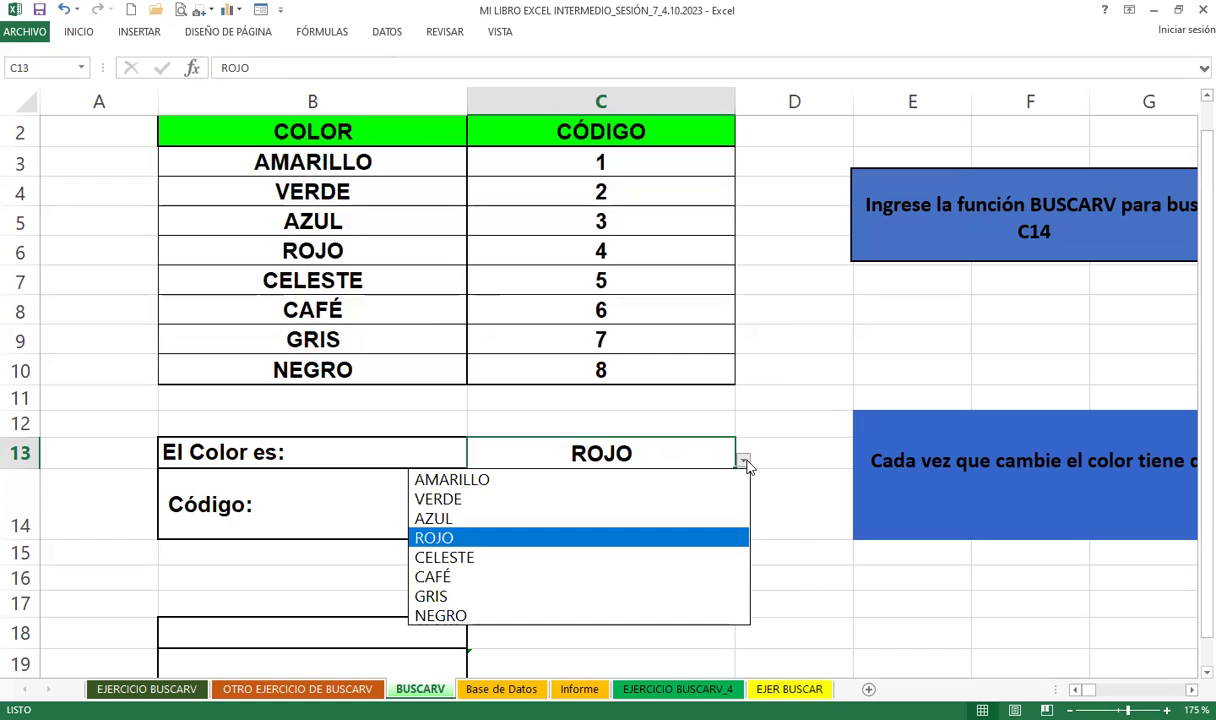
left_click(441, 580)
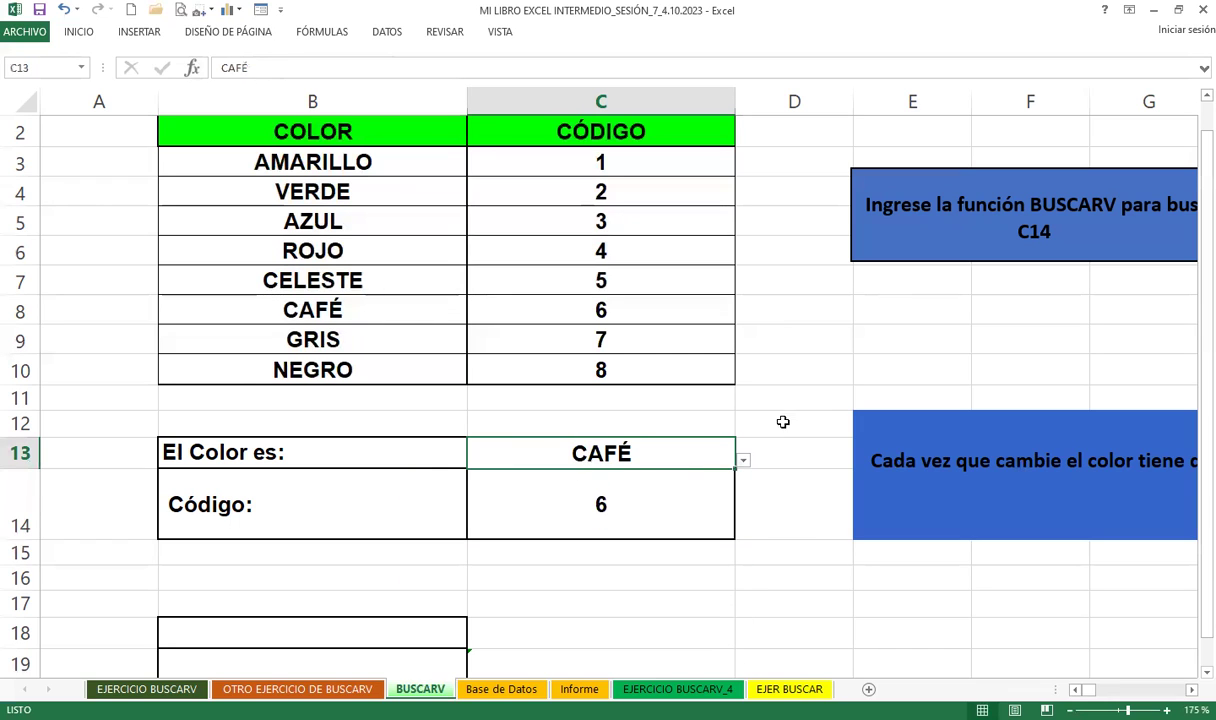
left_click(746, 456)
left_click(720, 458)
left_click(743, 460)
left_click(470, 616)
left_click(570, 503)
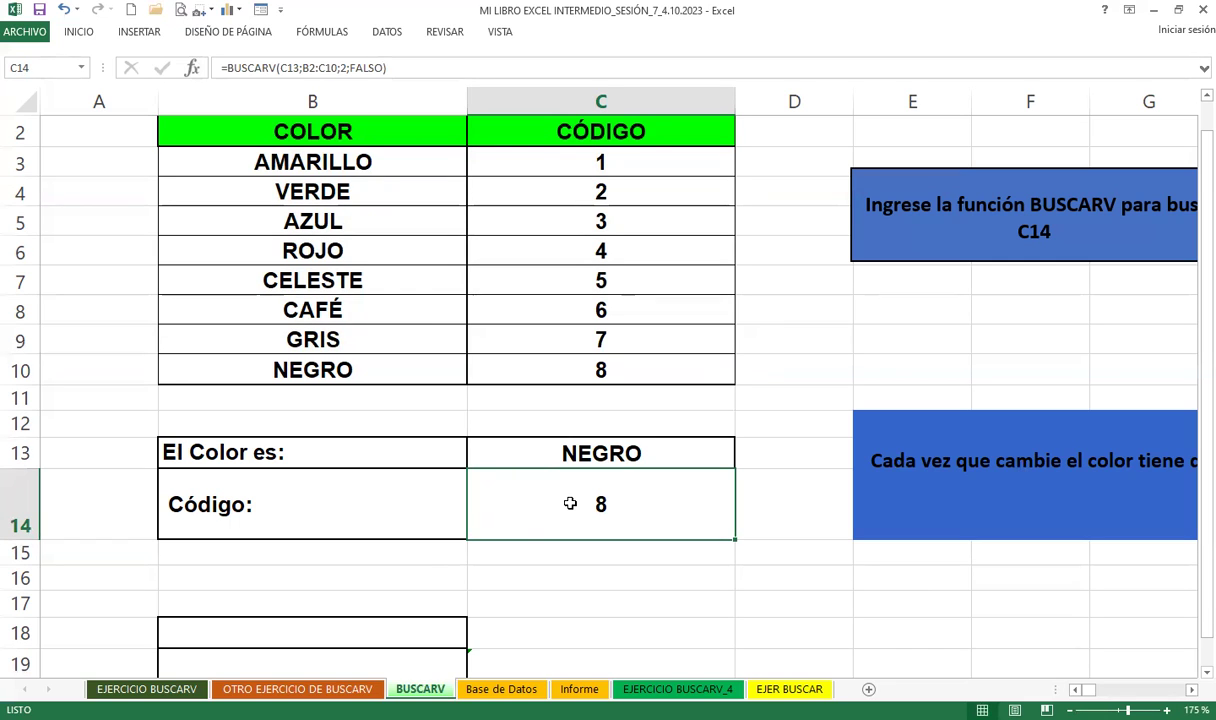
Switch C13 to VERDE, then back to CAFÉ, and view C14's BUSCARV formula returning 6
left_click(535, 453)
left_click(741, 462)
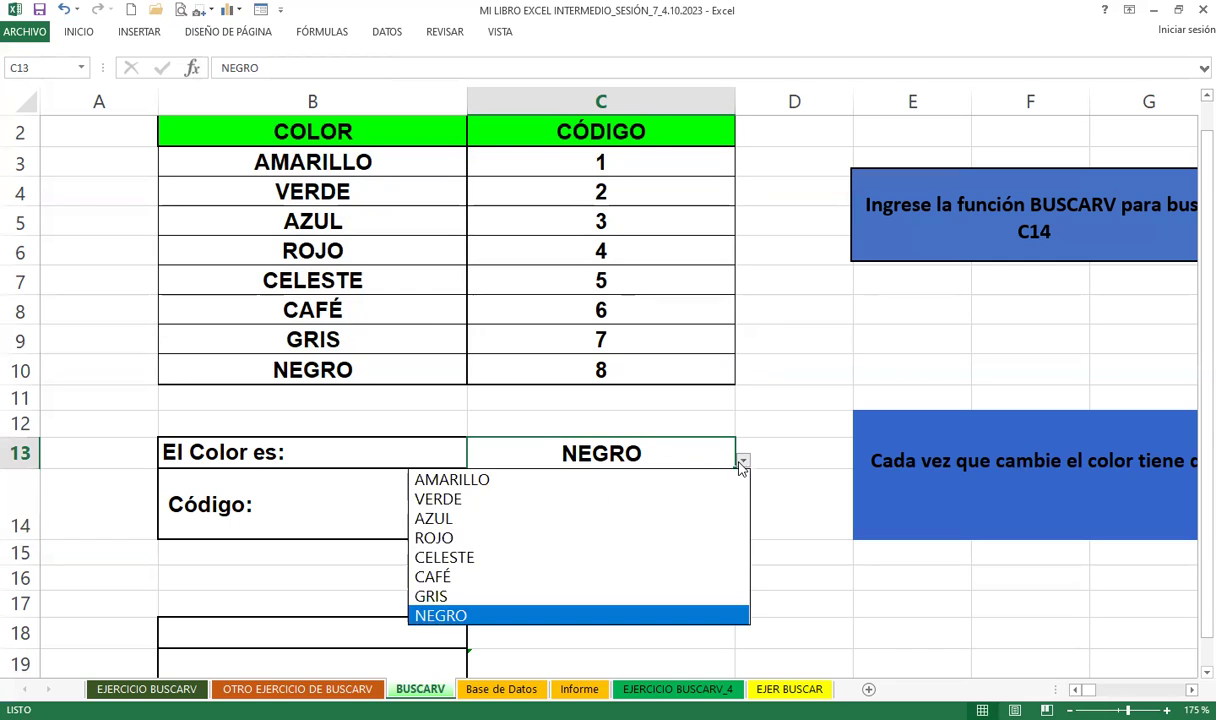
left_click(460, 499)
left_click(546, 494)
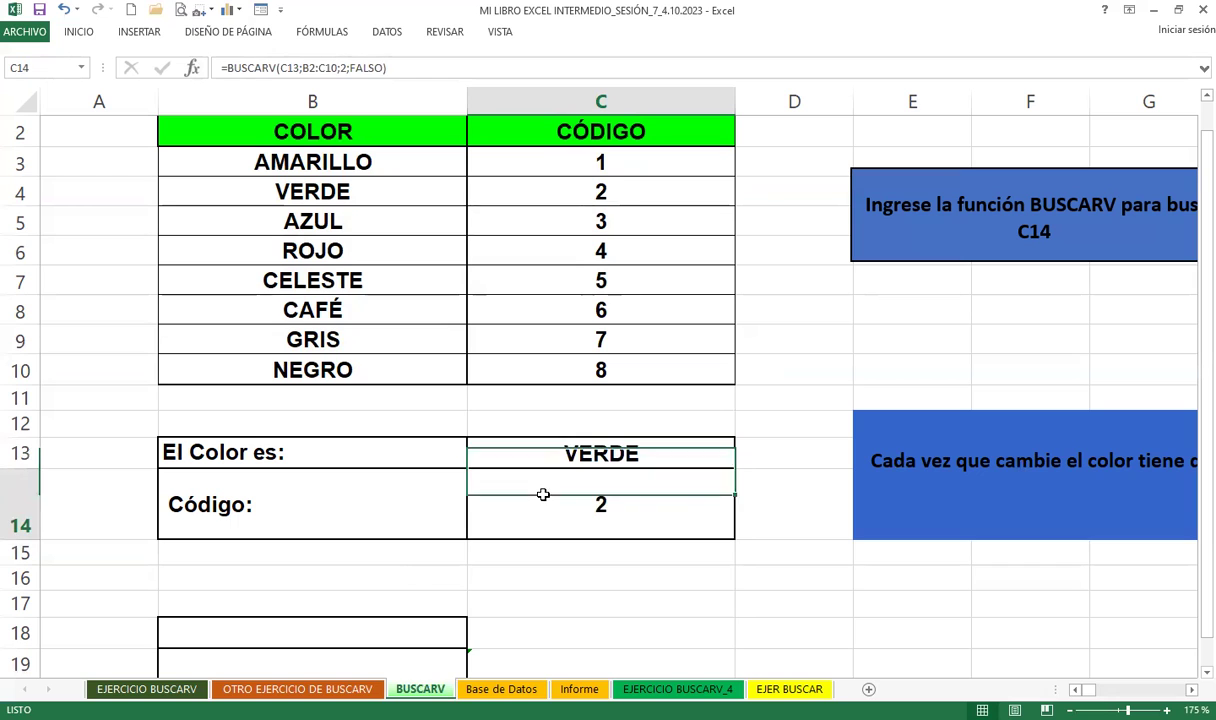
left_click(543, 456)
left_click(743, 461)
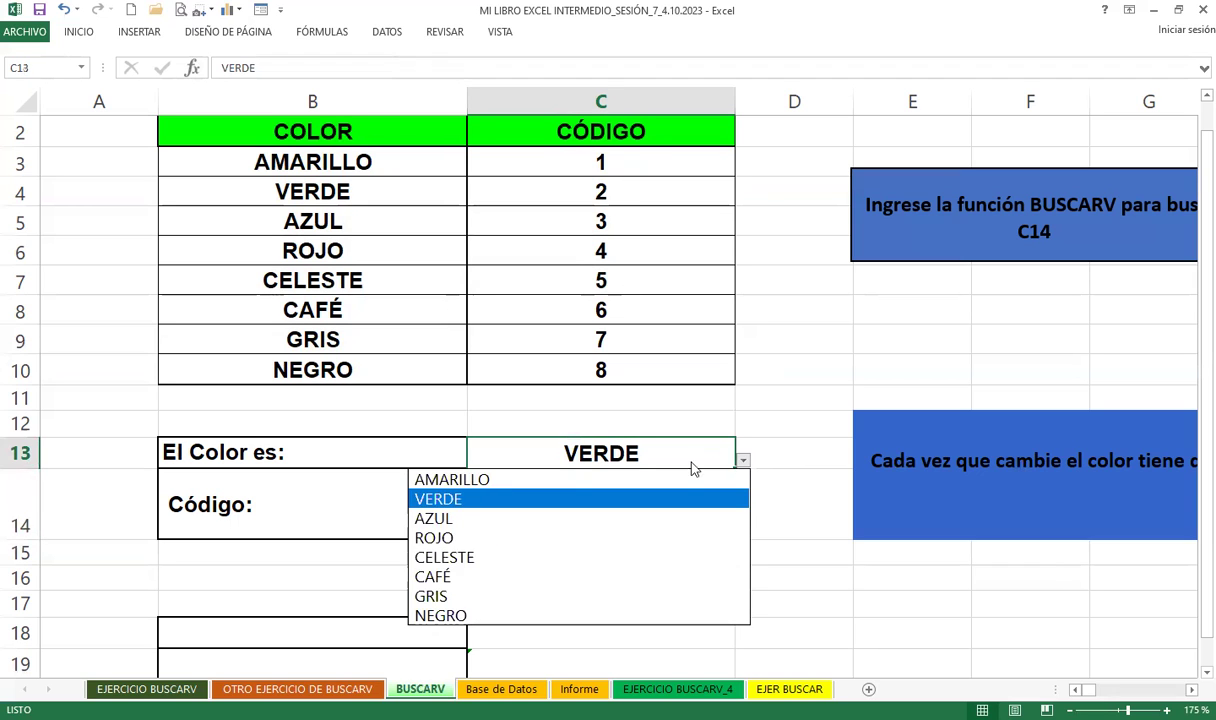
left_click(430, 574)
left_click(592, 523)
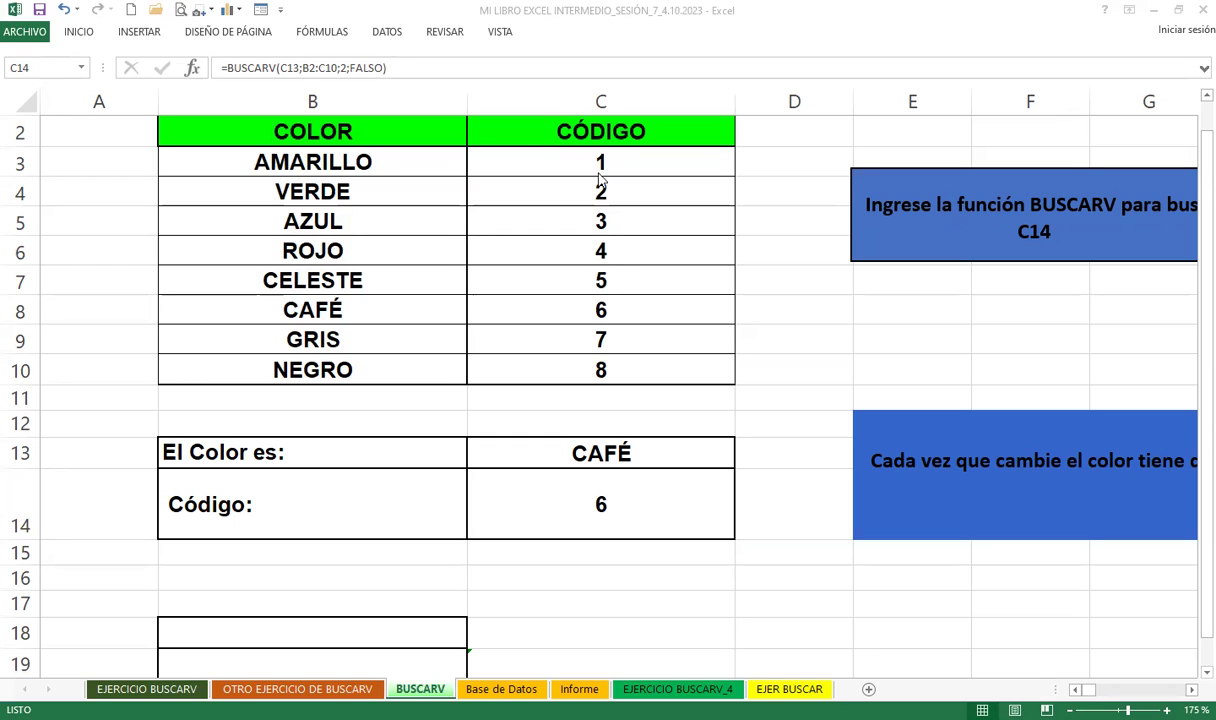
Check C14's code 6 for CAFÉ in C13, then move to the Base de Datos sheet
left_click(555, 495)
left_click(588, 490)
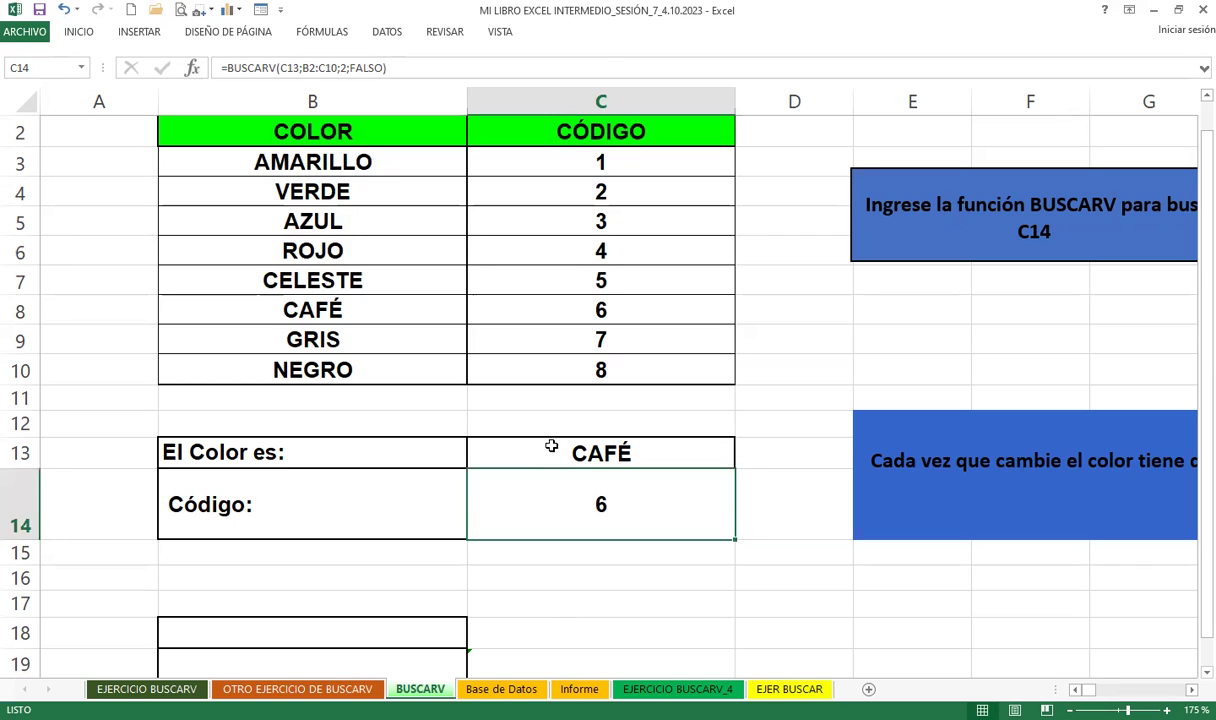
left_click(553, 448)
left_click(615, 608)
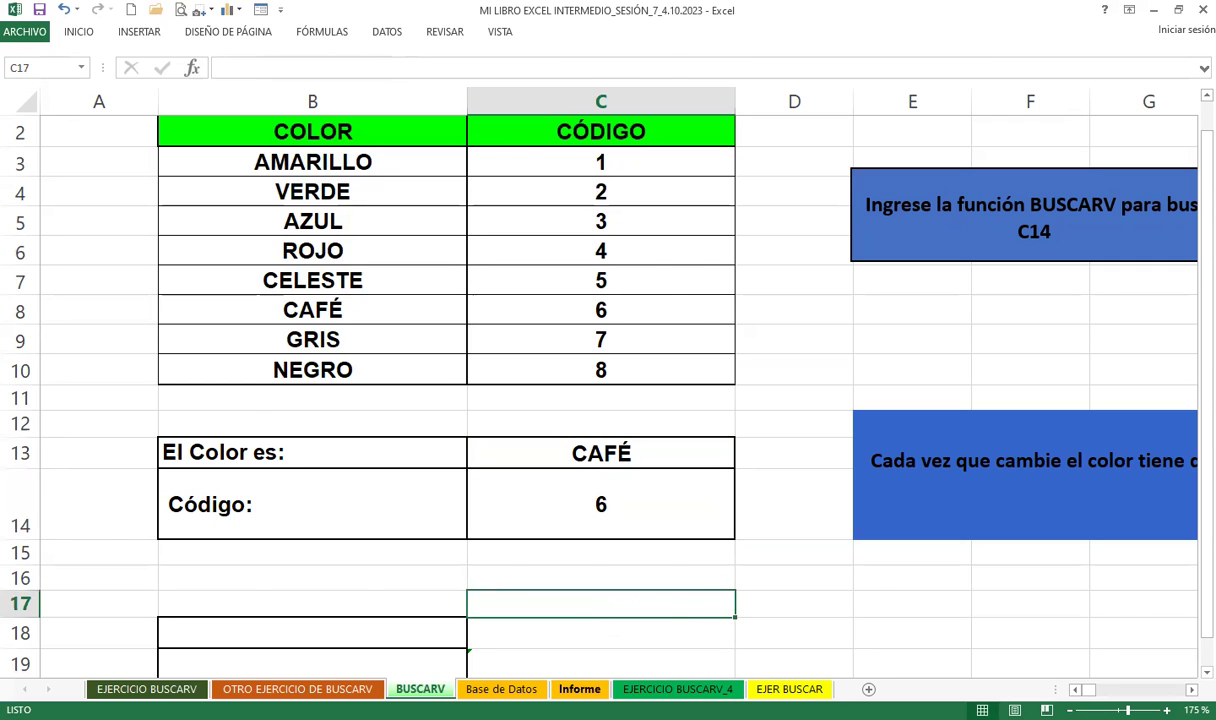
key("ctrl+Page_Down")
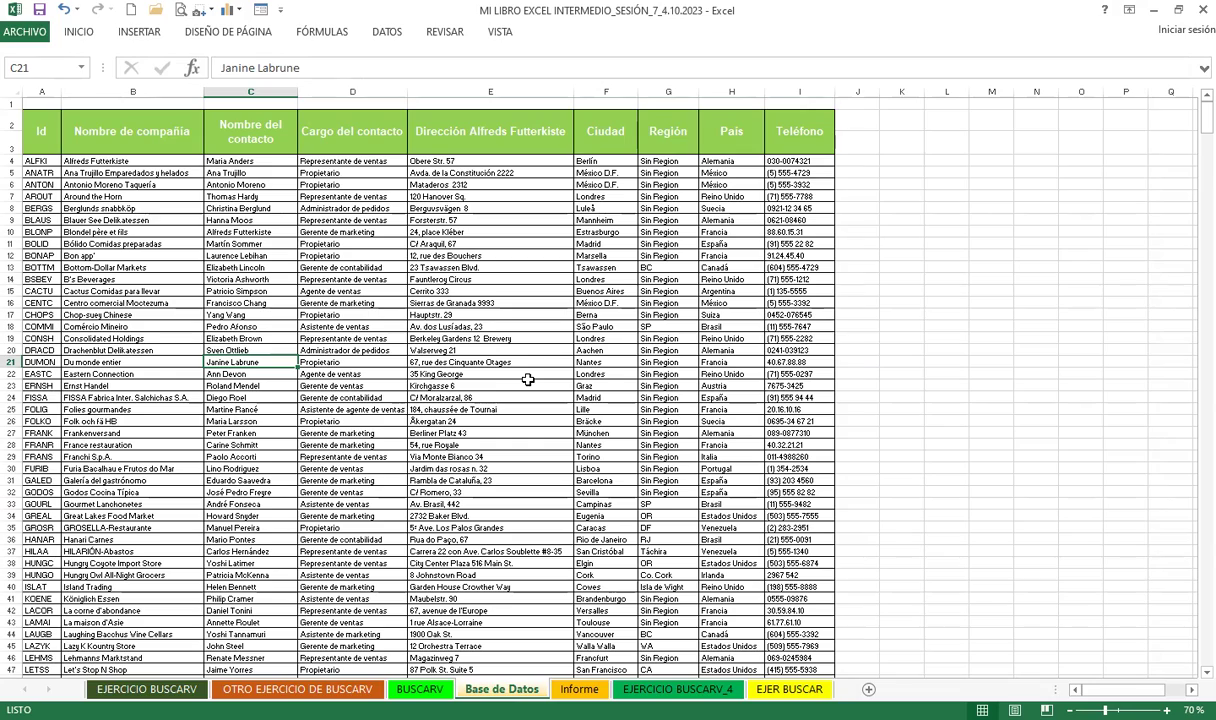
left_click(210, 280)
mouse_move(42, 128)
left_mouse_down()
mouse_move(833, 652)
mouse_move(833, 240)
left_mouse_up()
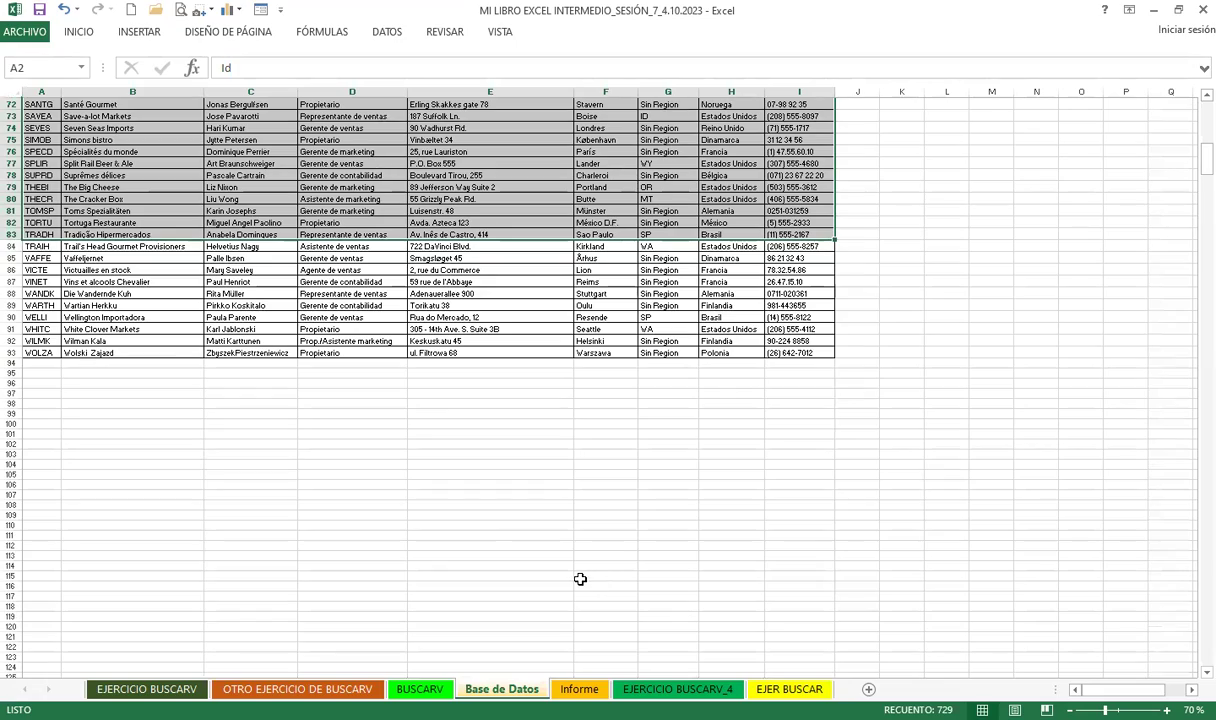
scroll(580, 579, "up", 4)
scroll(537, 535, "up", 9)
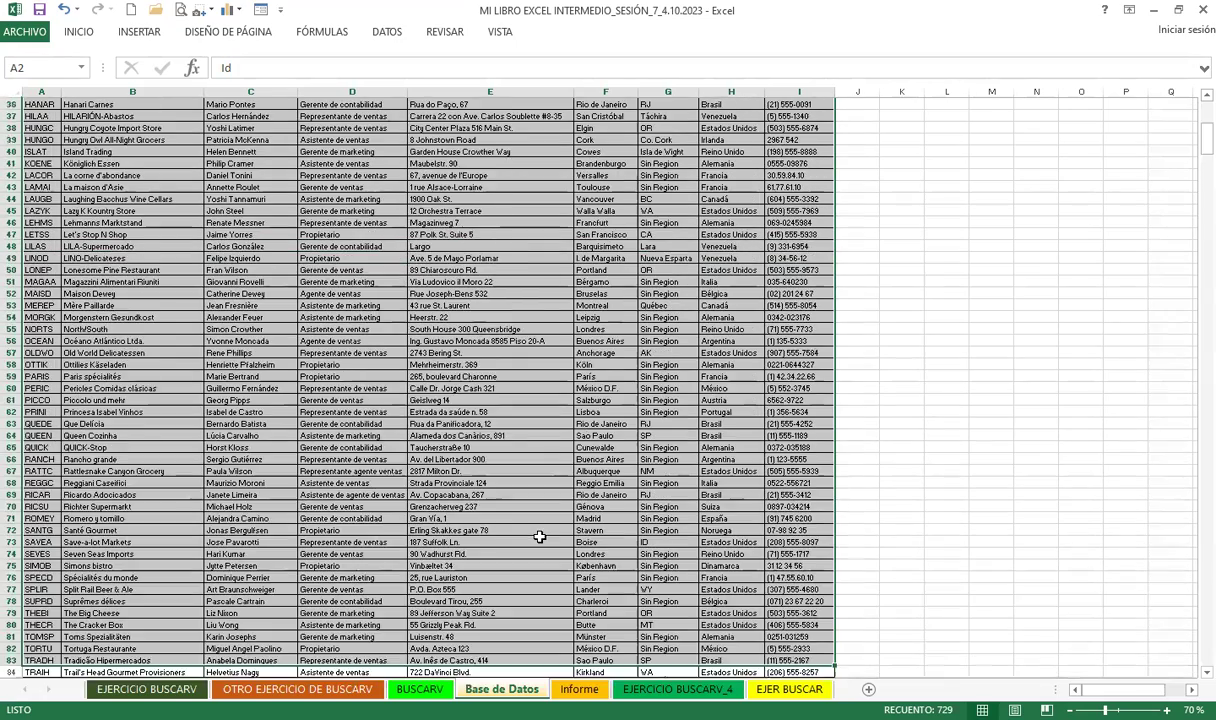
scroll(537, 535, "up", 10)
left_click(168, 194)
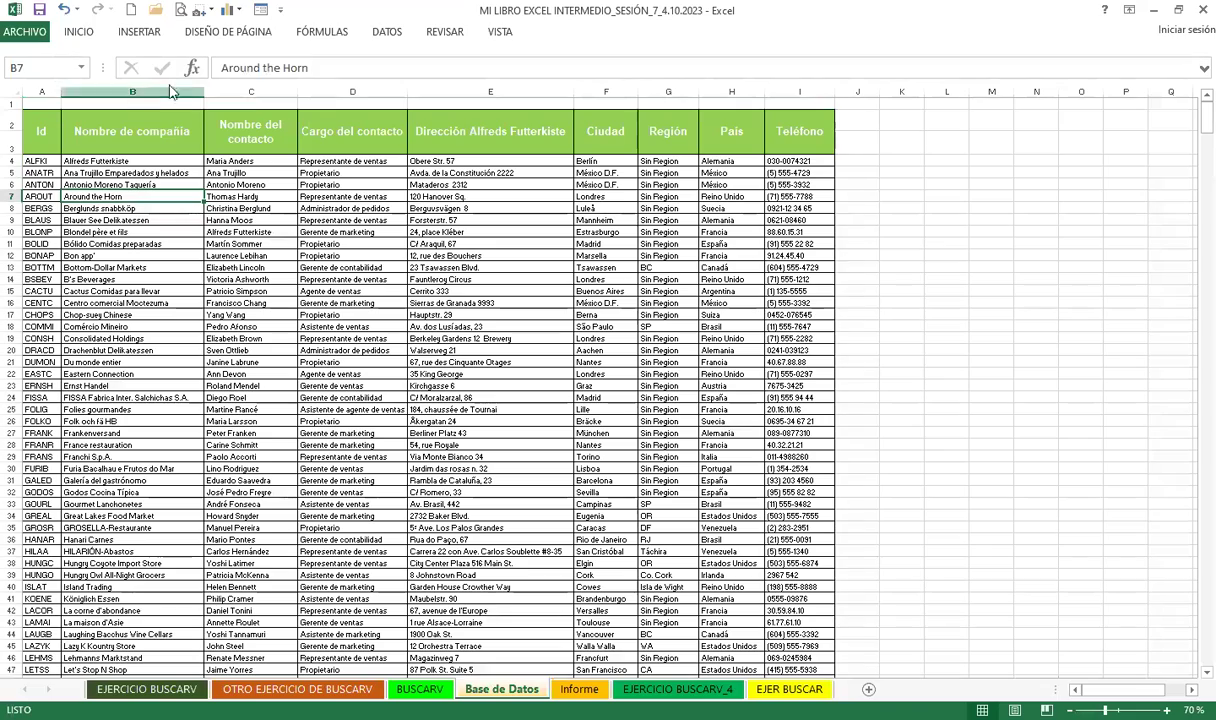
scroll(36, 348, "up", 1)
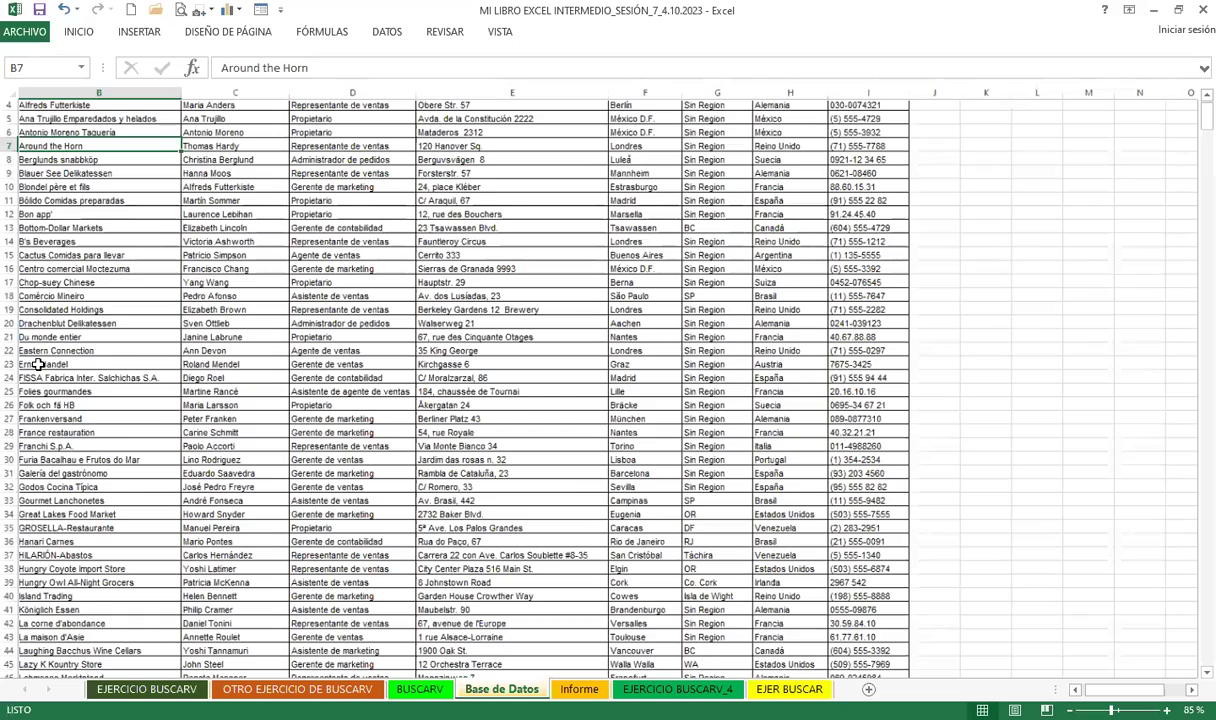
scroll(300, 350, "up", 1)
scroll(183, 358, "down", 2)
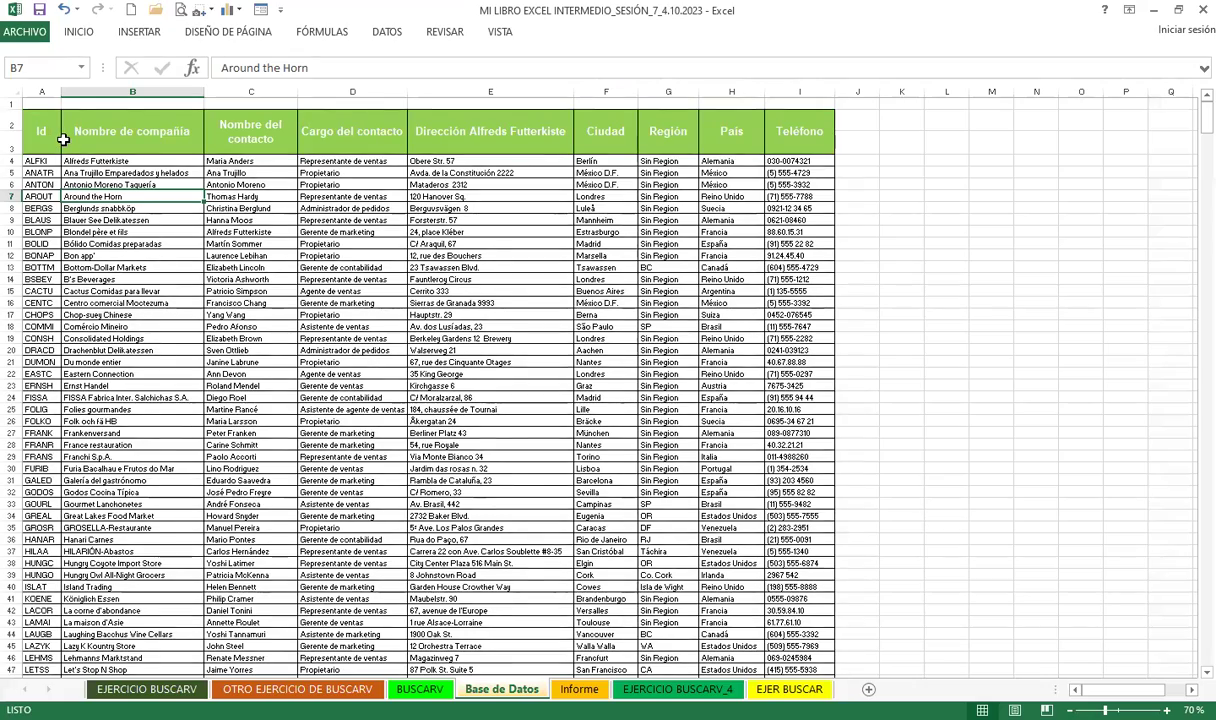
left_click(652, 122)
left_click(756, 135)
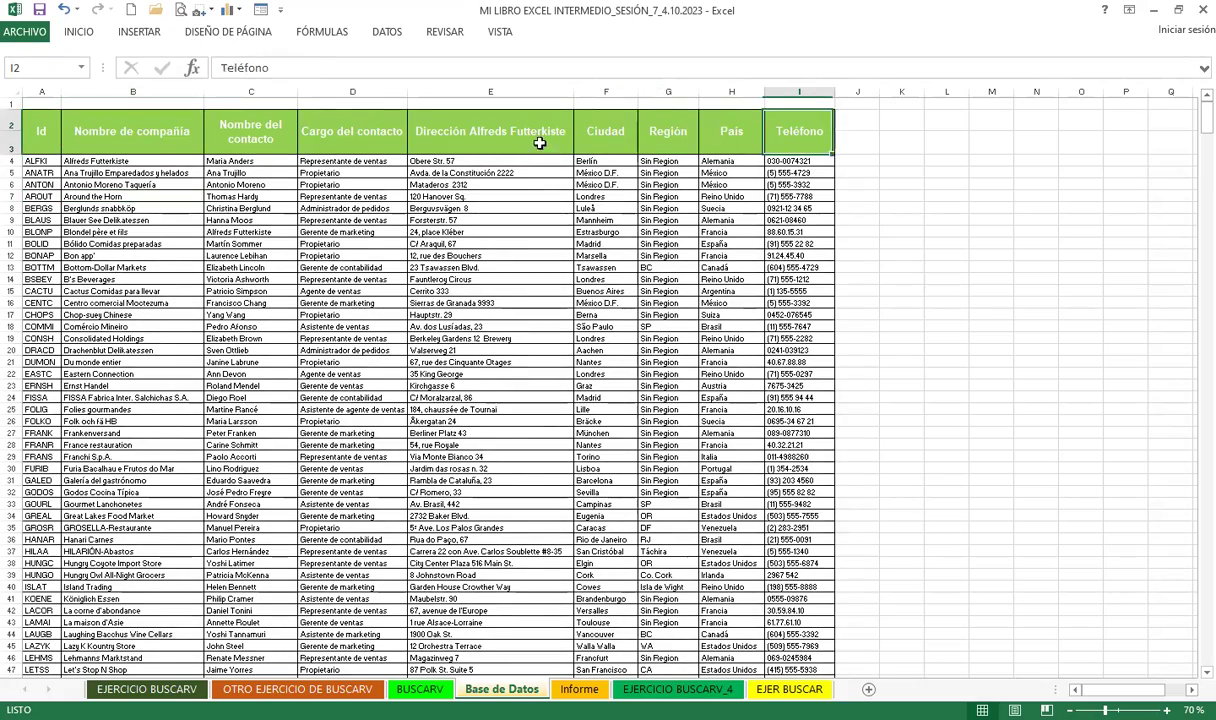
scroll(125, 330, "down", 13)
scroll(129, 355, "down", 7)
scroll(129, 363, "down", 4)
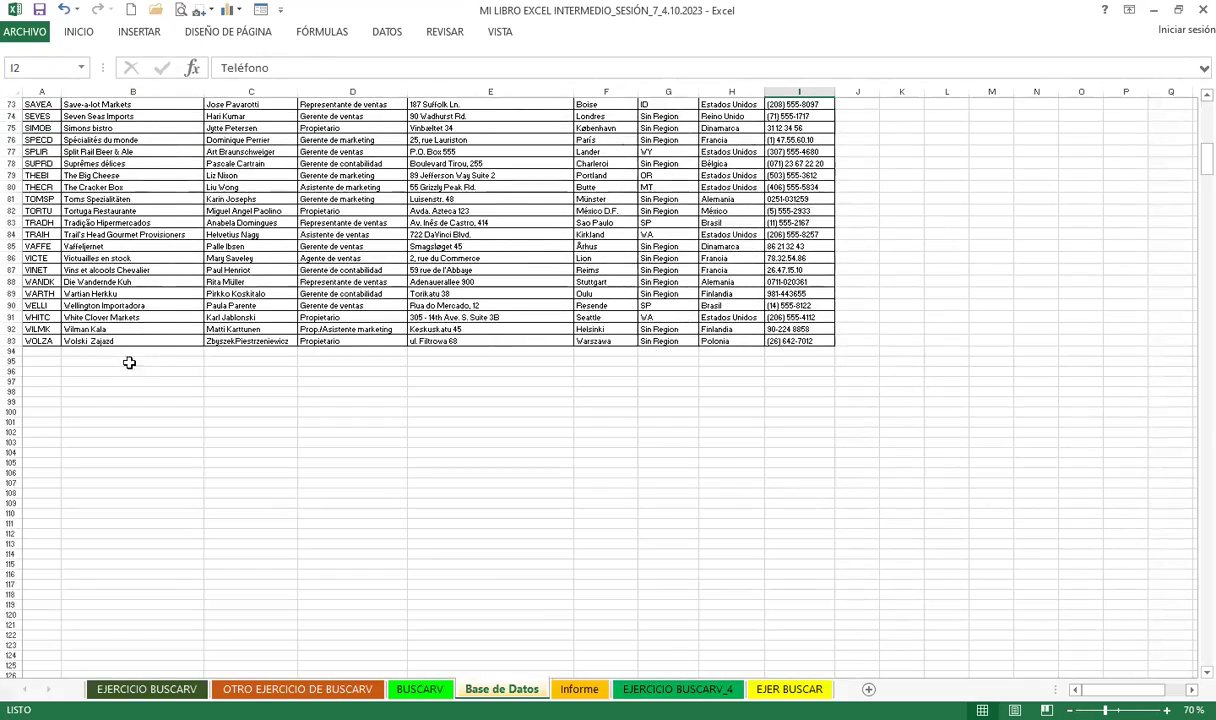
scroll(122, 342, "up", 10)
scroll(130, 340, "up", 9)
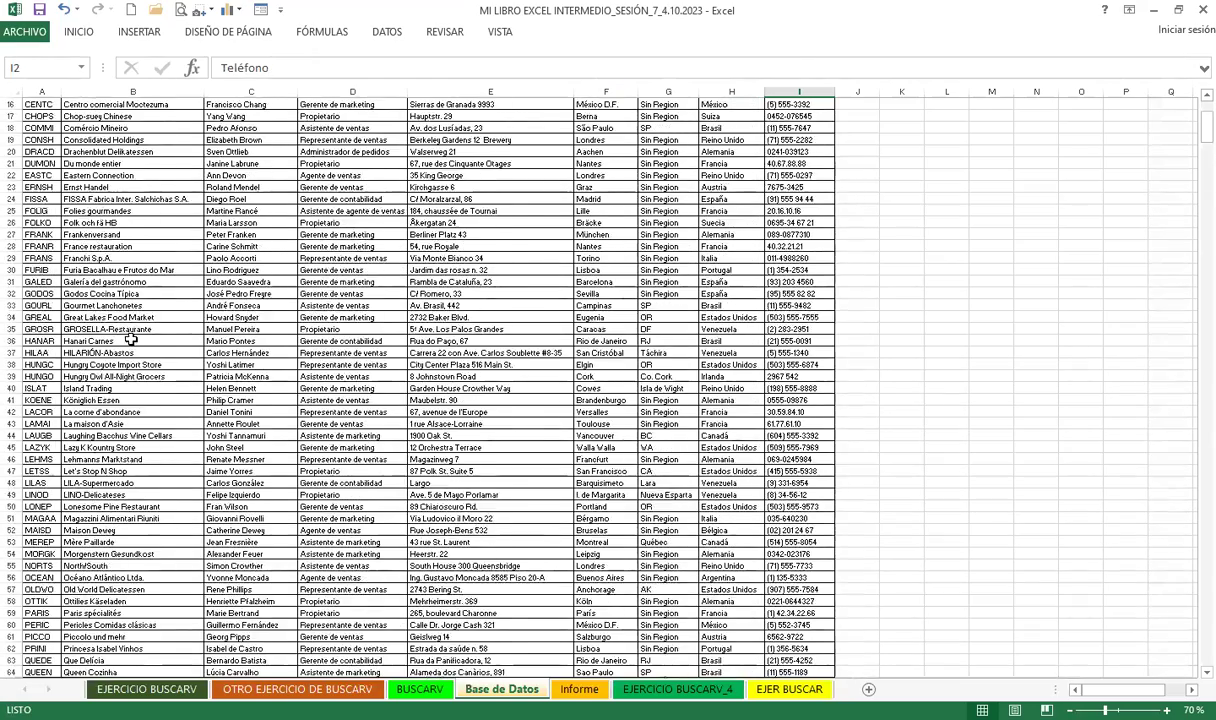
scroll(131, 341, "up", 5)
left_click(105, 314)
left_click(130, 232)
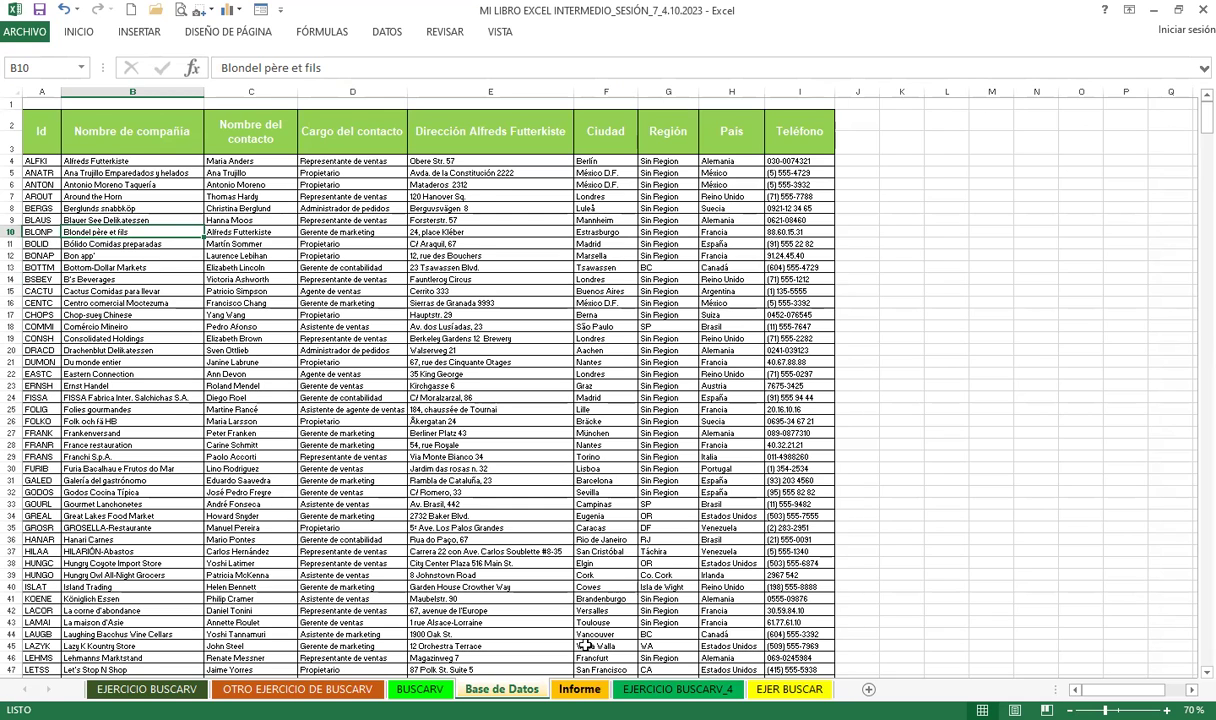
Fill the Informe report table's header row with yellow
left_click(579, 689)
mouse_move(90, 115)
left_mouse_down()
mouse_move(738, 149)
mouse_move(803, 117)
left_mouse_up()
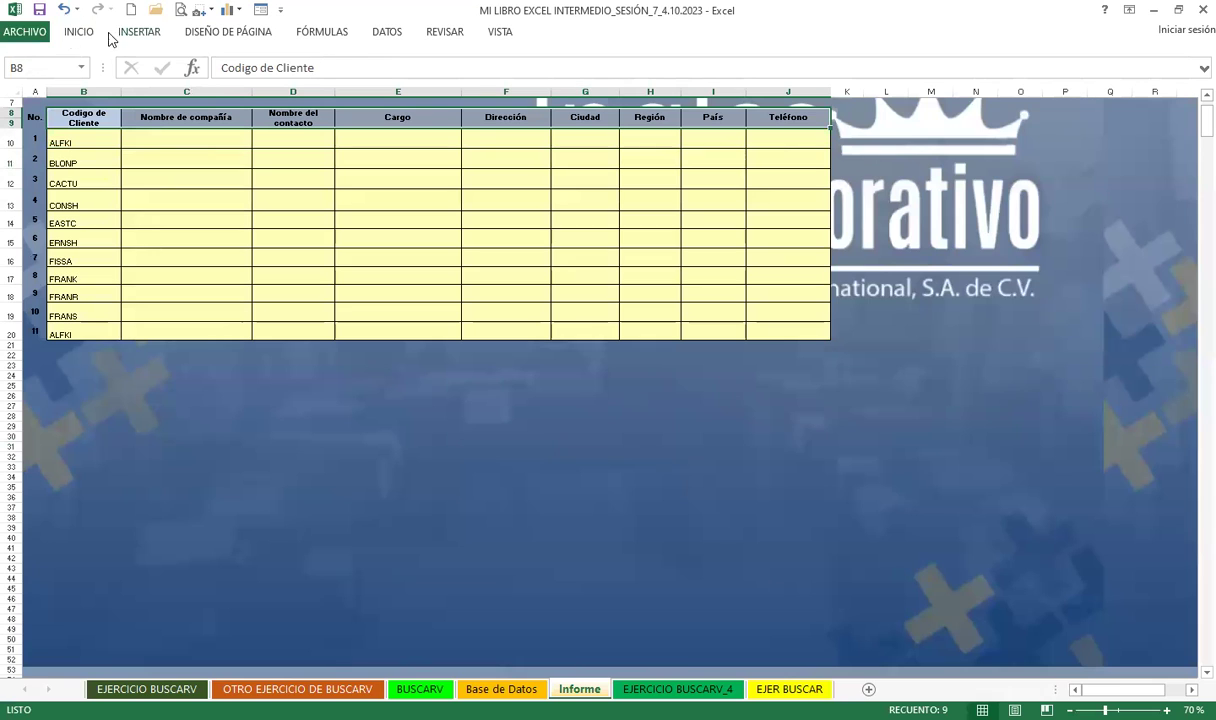
left_click(60, 32)
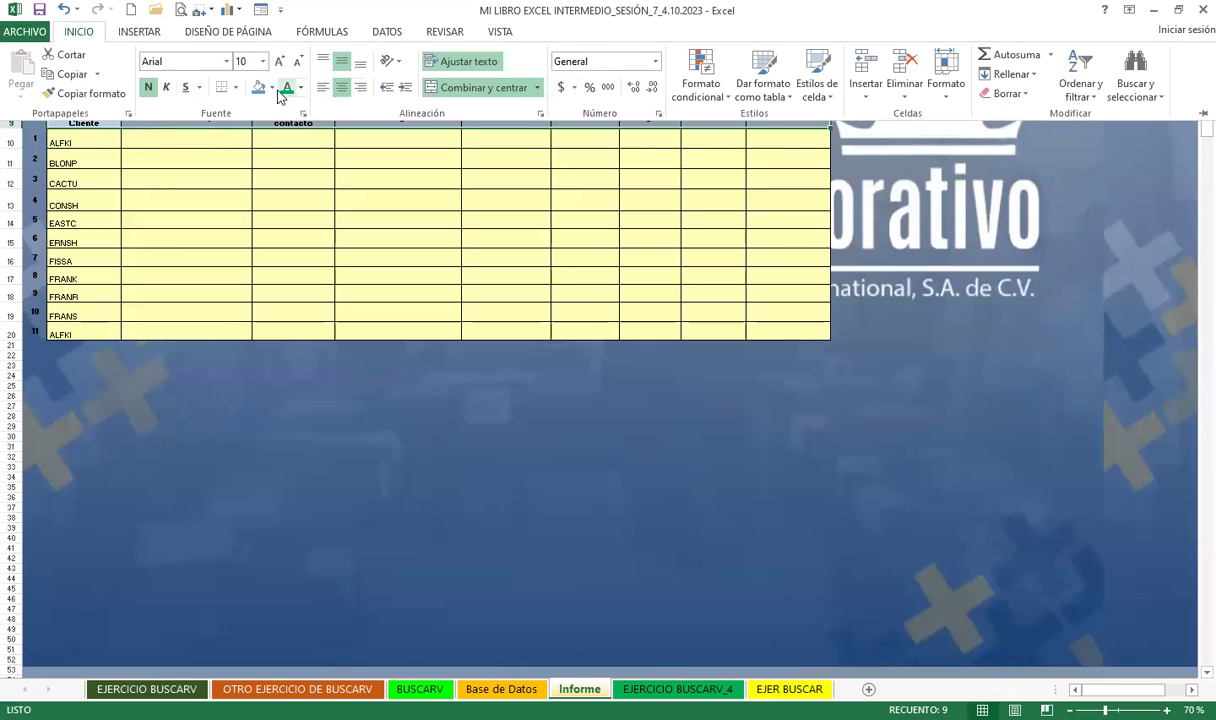
left_click(273, 88)
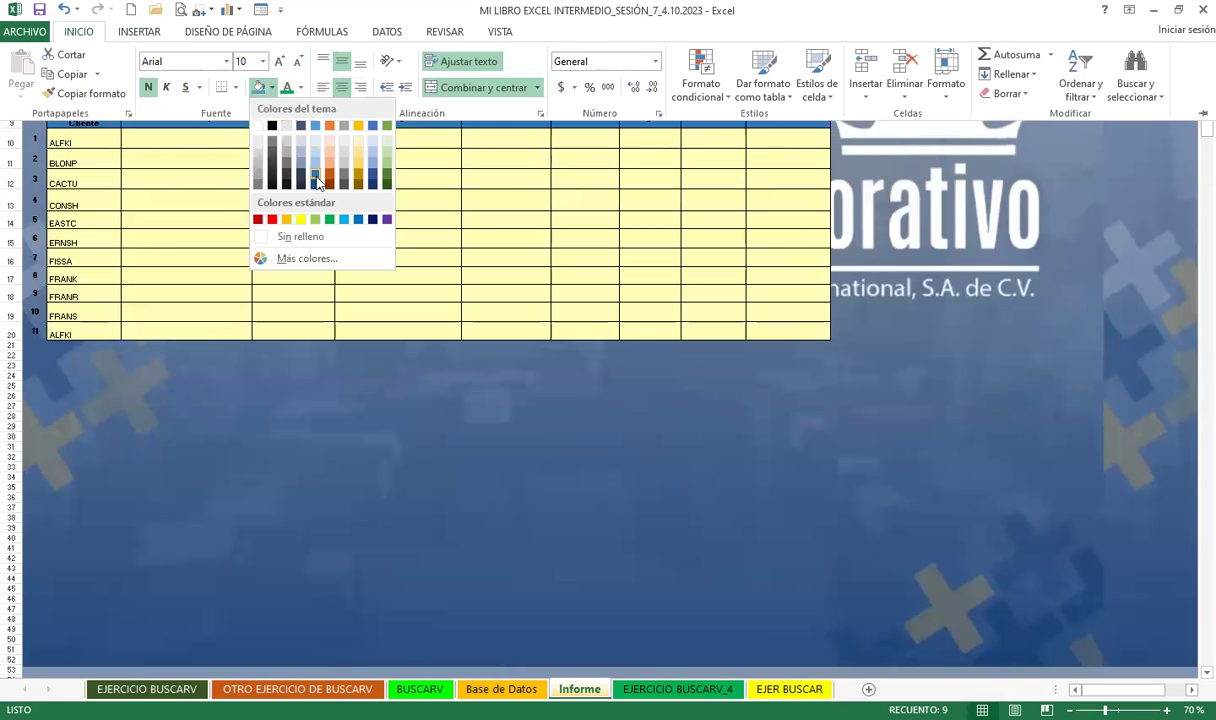
left_click(294, 220)
left_click(190, 270)
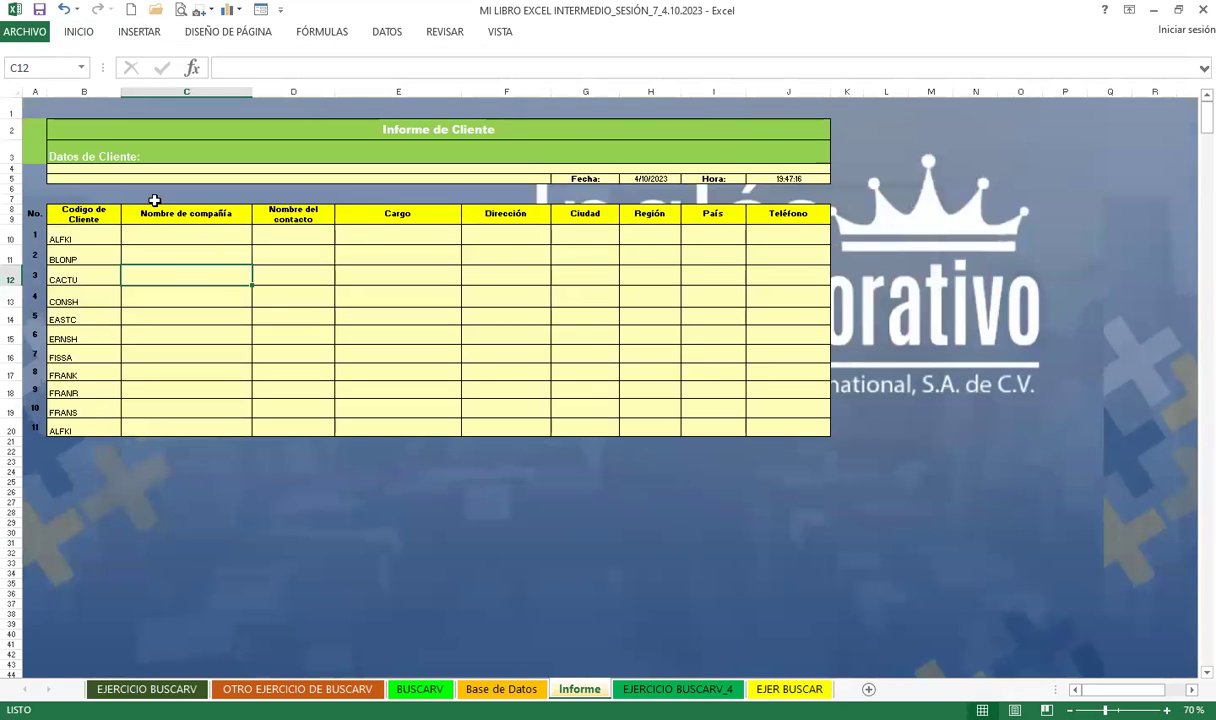
Autofit row 9 so headers show fully, zoom to 100%, and go to Base de Datos
double_click(12, 226)
scroll(136, 320, "up", 2)
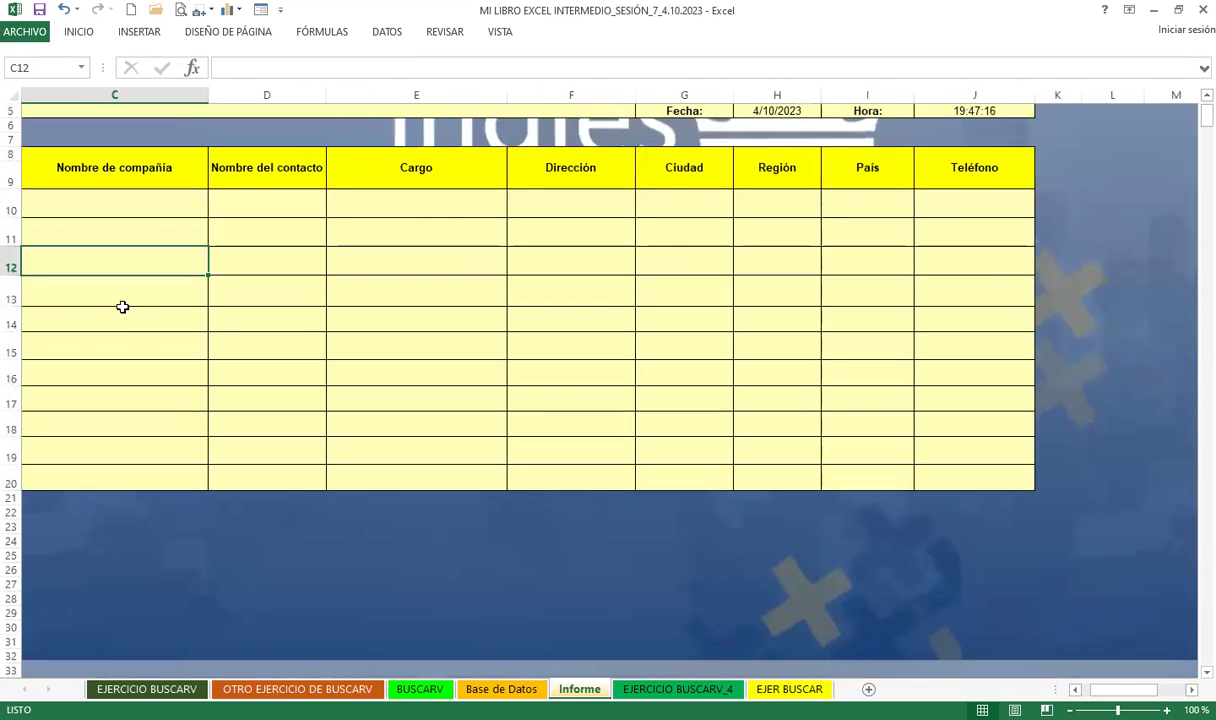
left_click_drag(1120, 689, 1012, 688)
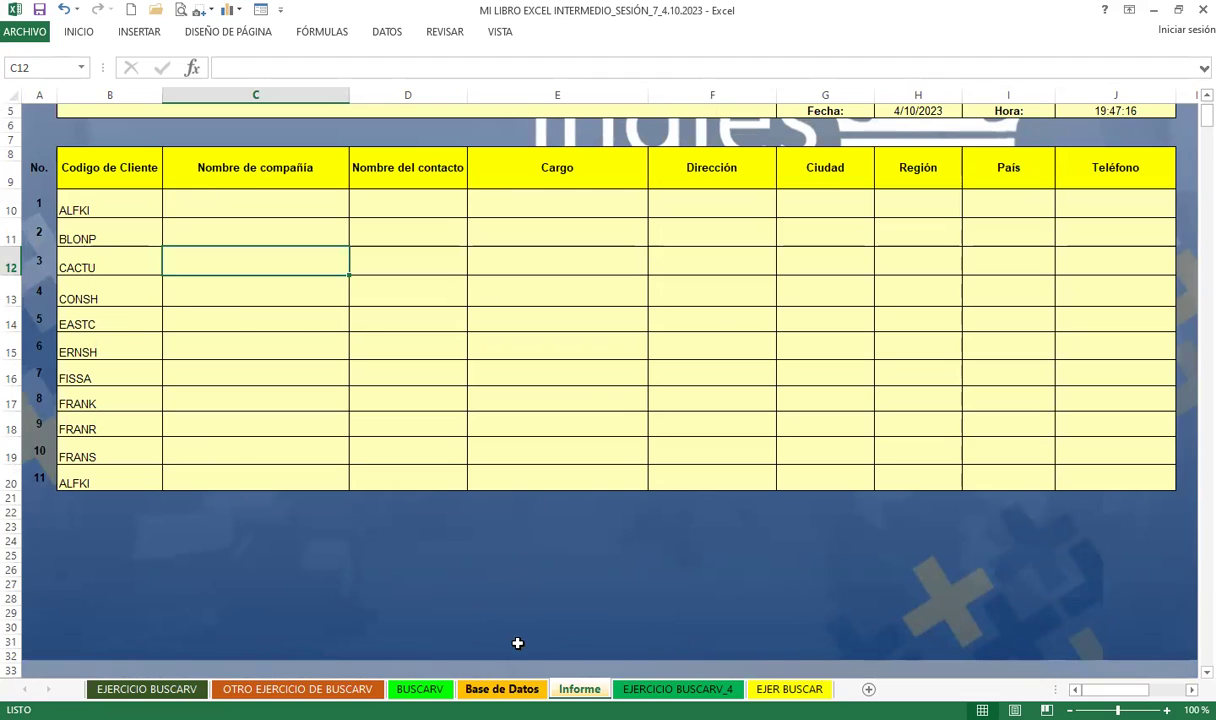
left_click(501, 689)
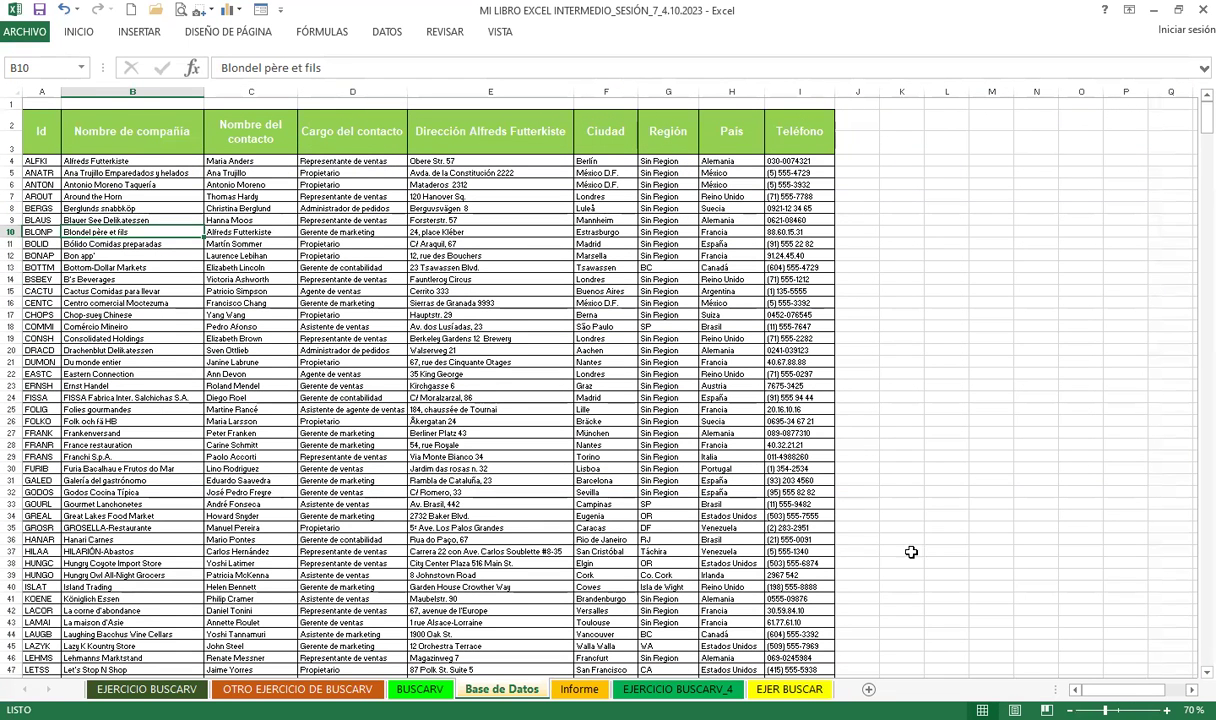
Select the customer table on Base de Datos, review the Informe sheet, then return
mouse_move(38, 130)
left_mouse_down()
mouse_move(495, 270)
mouse_move(834, 660)
left_mouse_up()
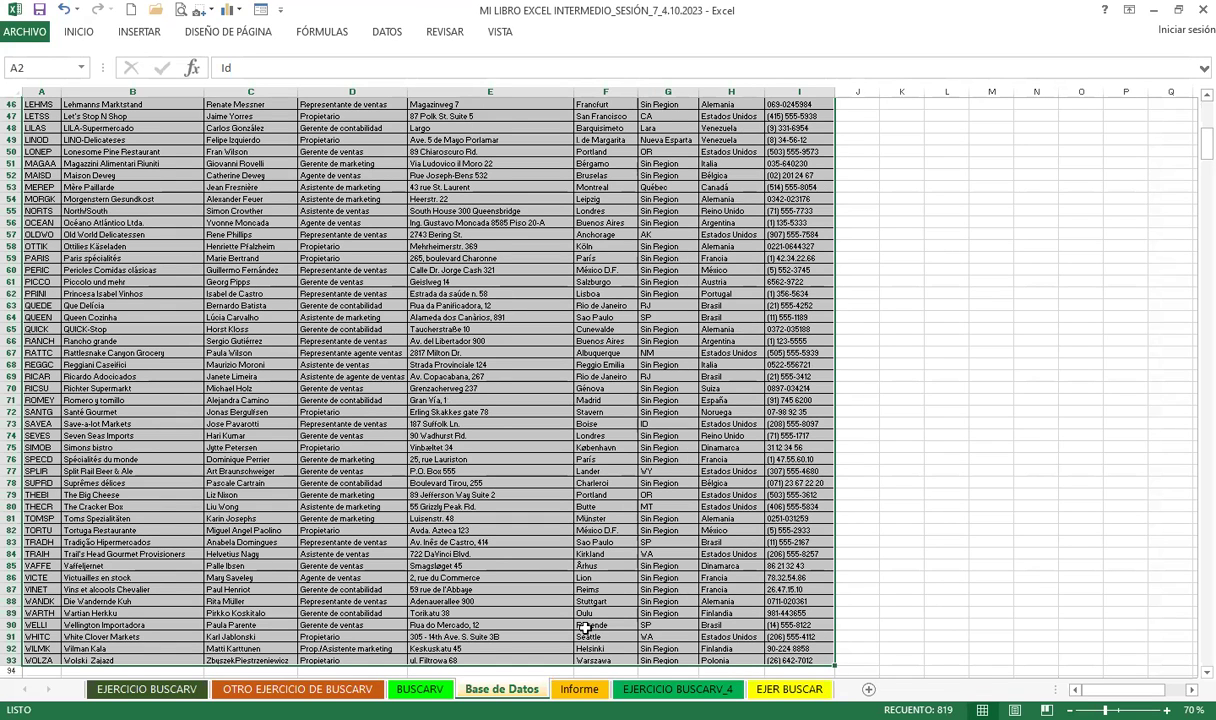
left_click(581, 690)
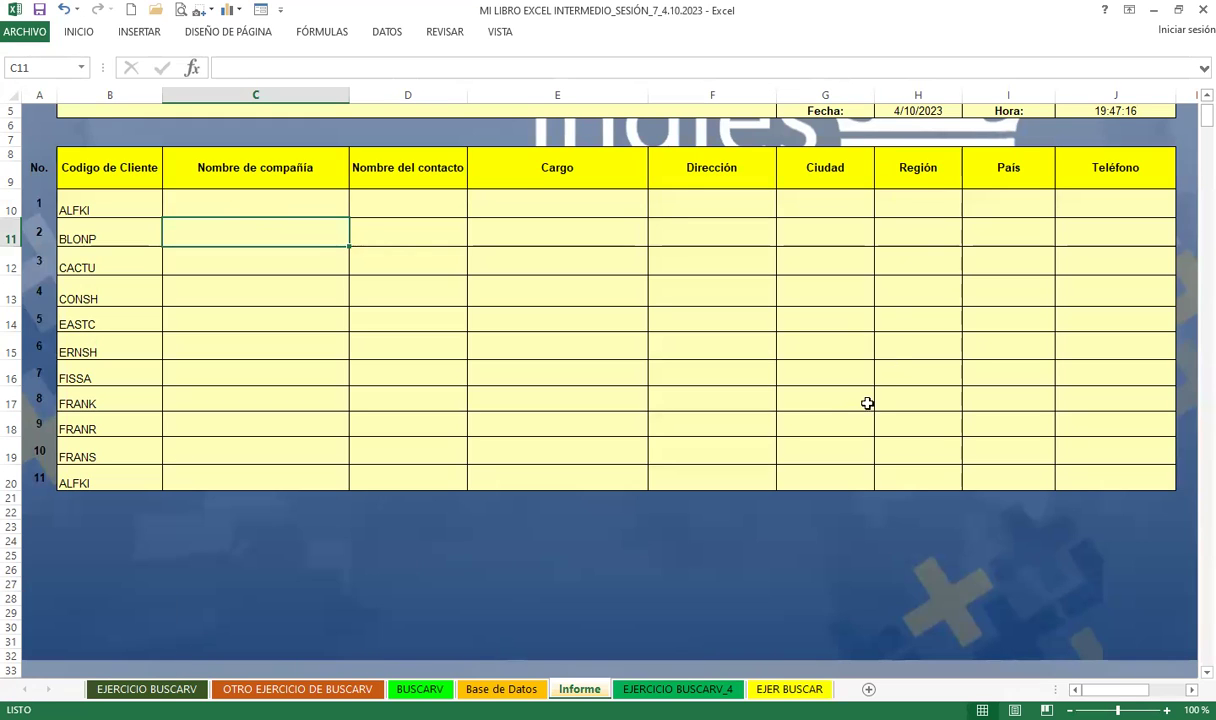
left_click(769, 535)
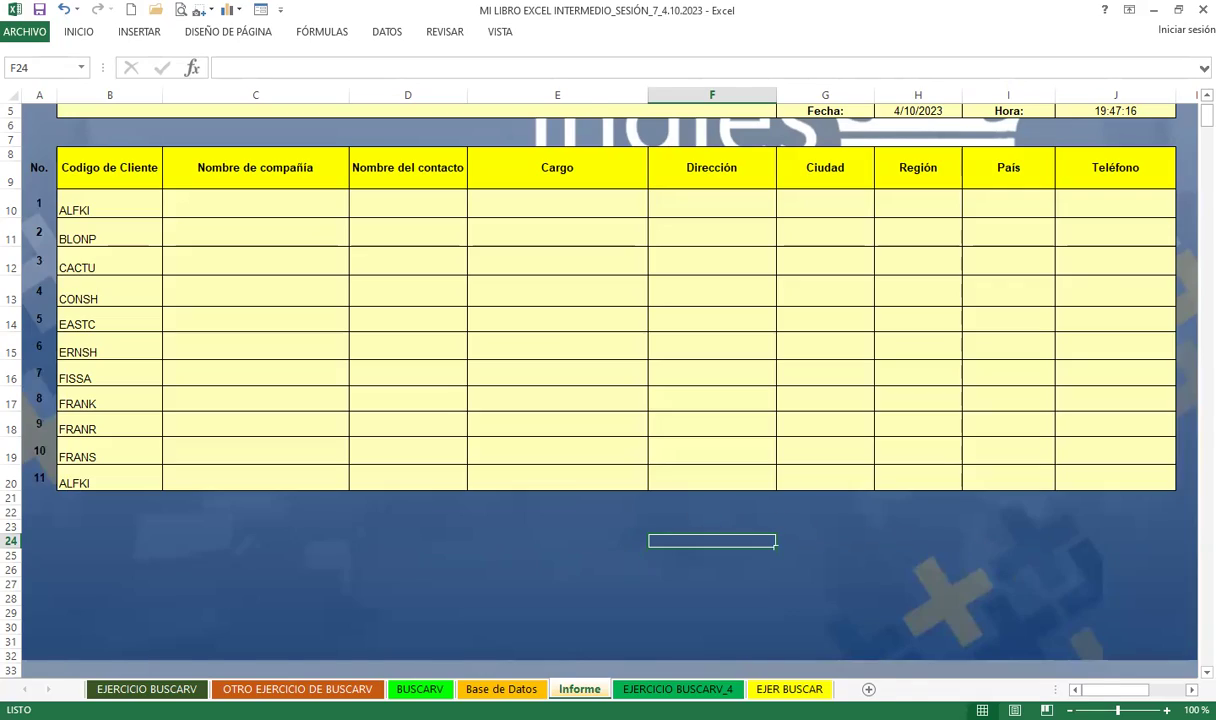
key("ctrl+Page_Up")
scroll(148, 318, "up", 10)
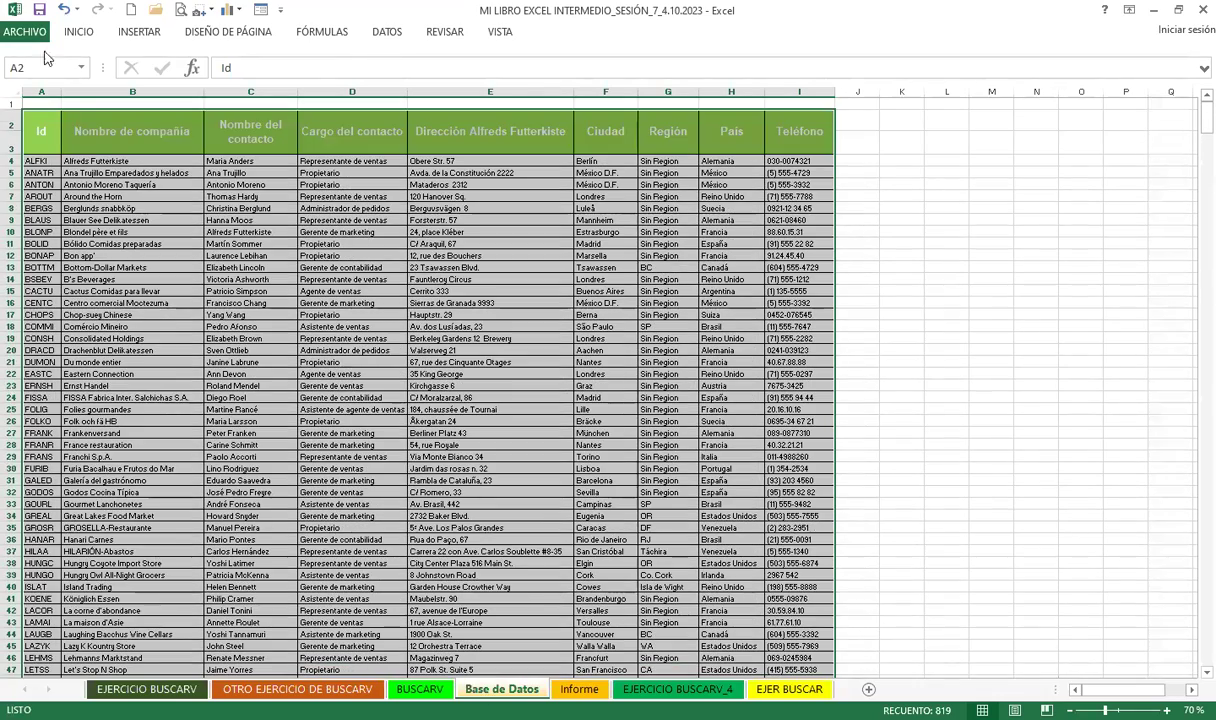
Name the customer table range A2:I93 MIERCOLES using the Name Box
left_click(64, 180)
mouse_move(36, 137)
left_mouse_down()
mouse_move(880, 668)
mouse_move(772, 662)
left_mouse_up()
left_click(48, 67)
type("MIERCOLES")
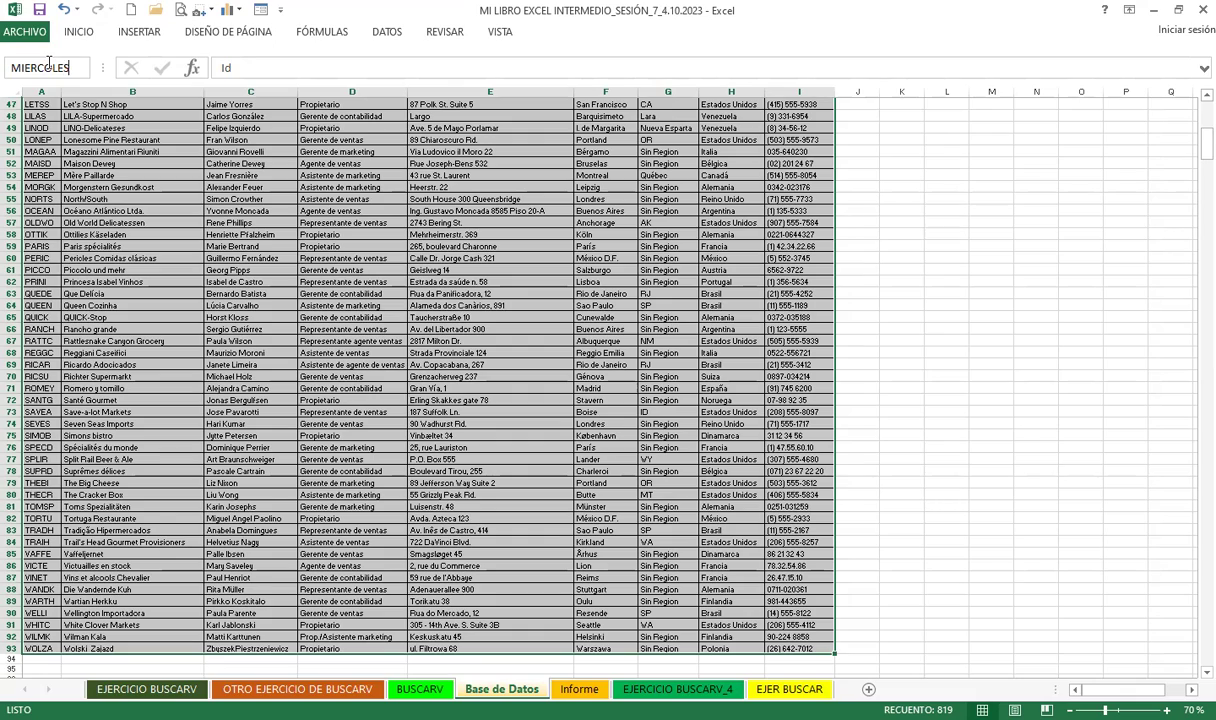
key("Return")
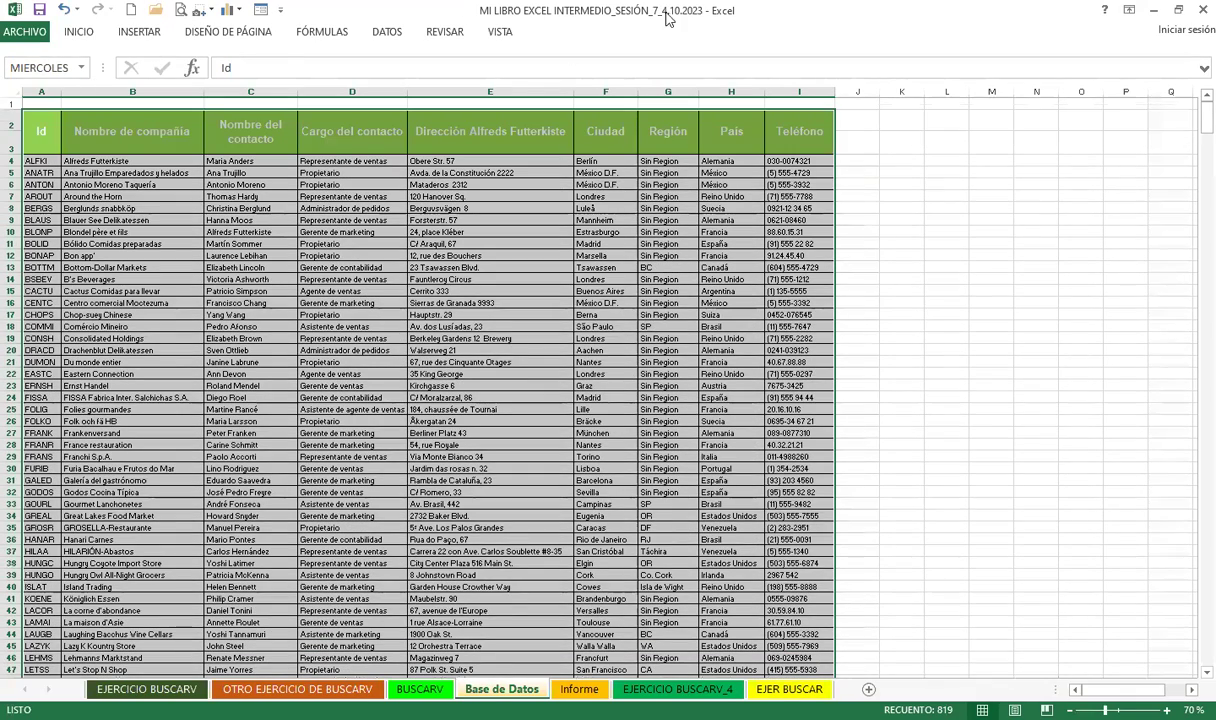
Confirm MIERCOLES in the Administrador de nombres, then return to the Informe sheet
left_click(326, 36)
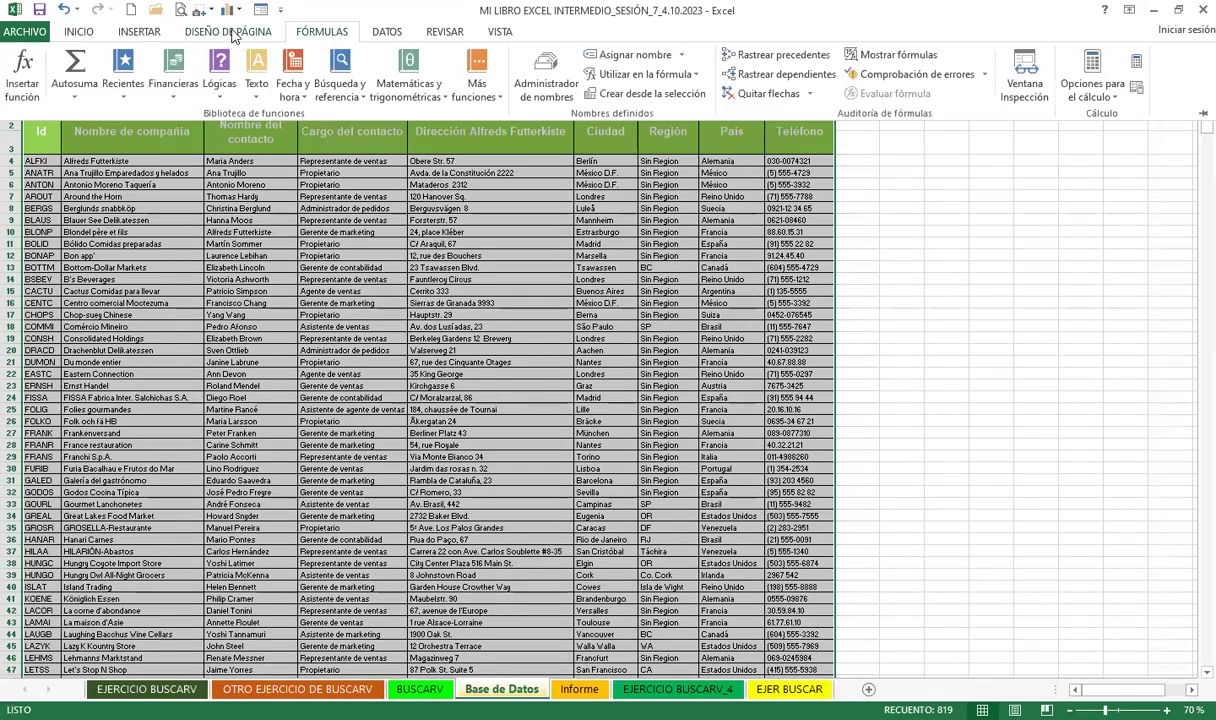
left_click(520, 80)
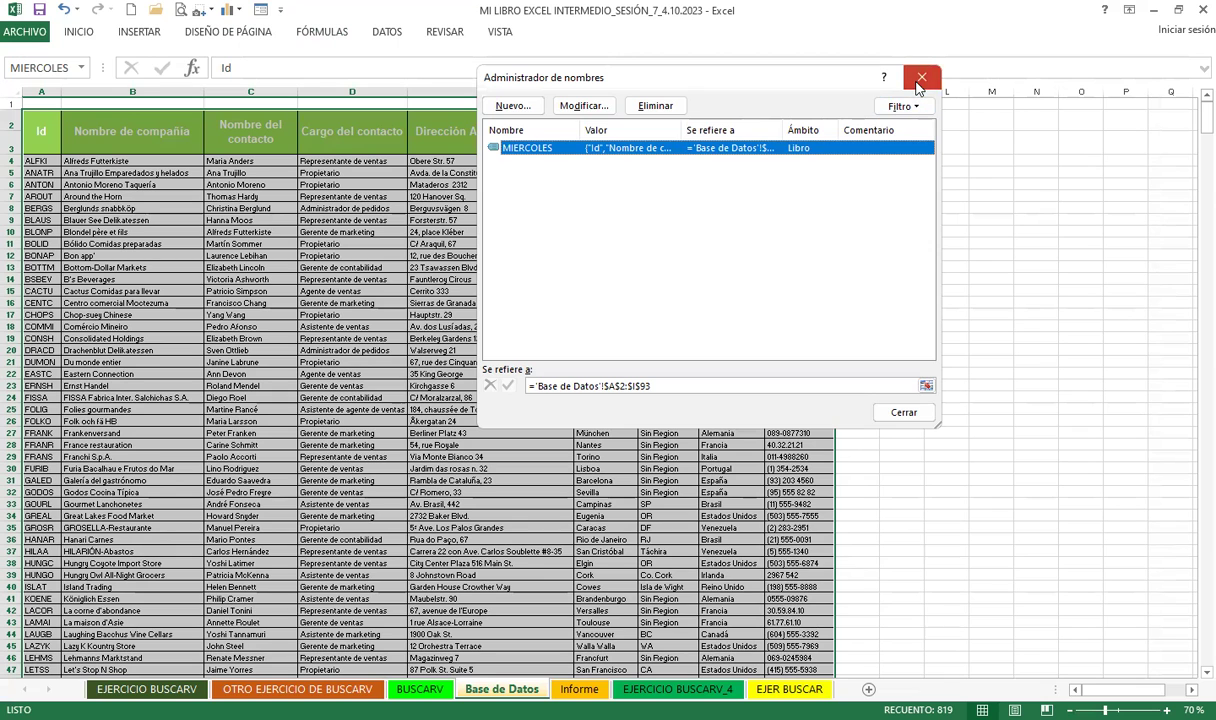
key("Escape")
left_click(524, 227)
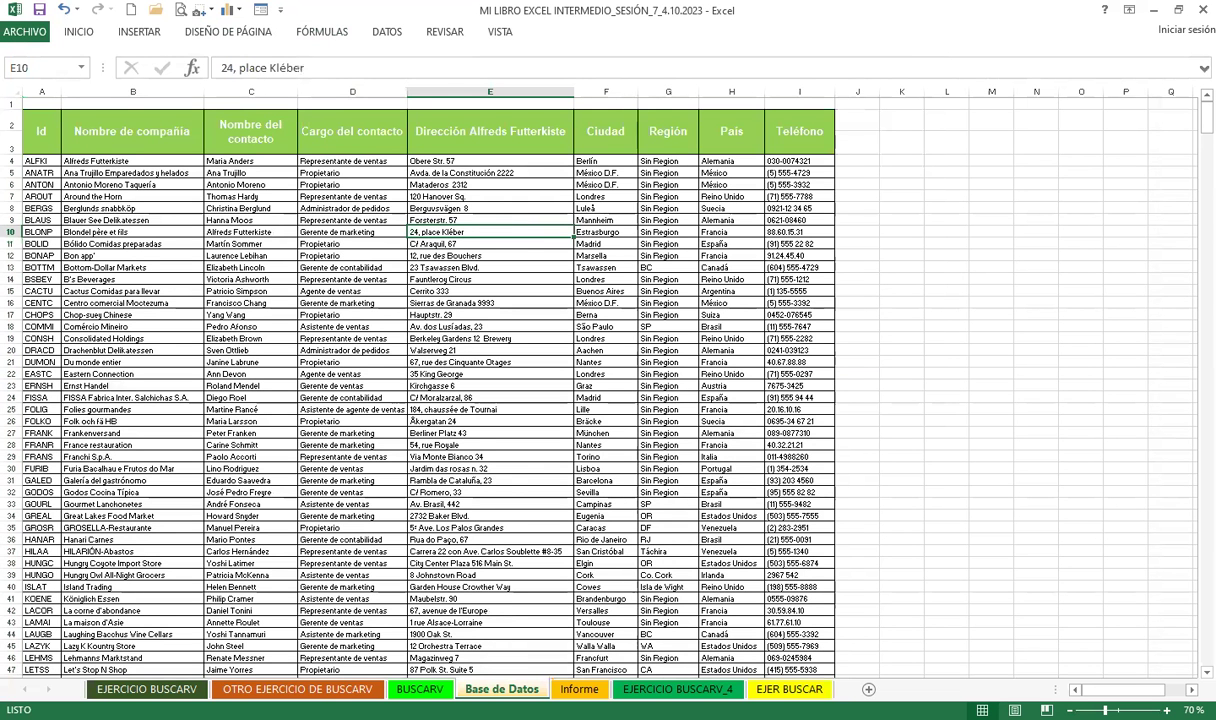
left_click(577, 689)
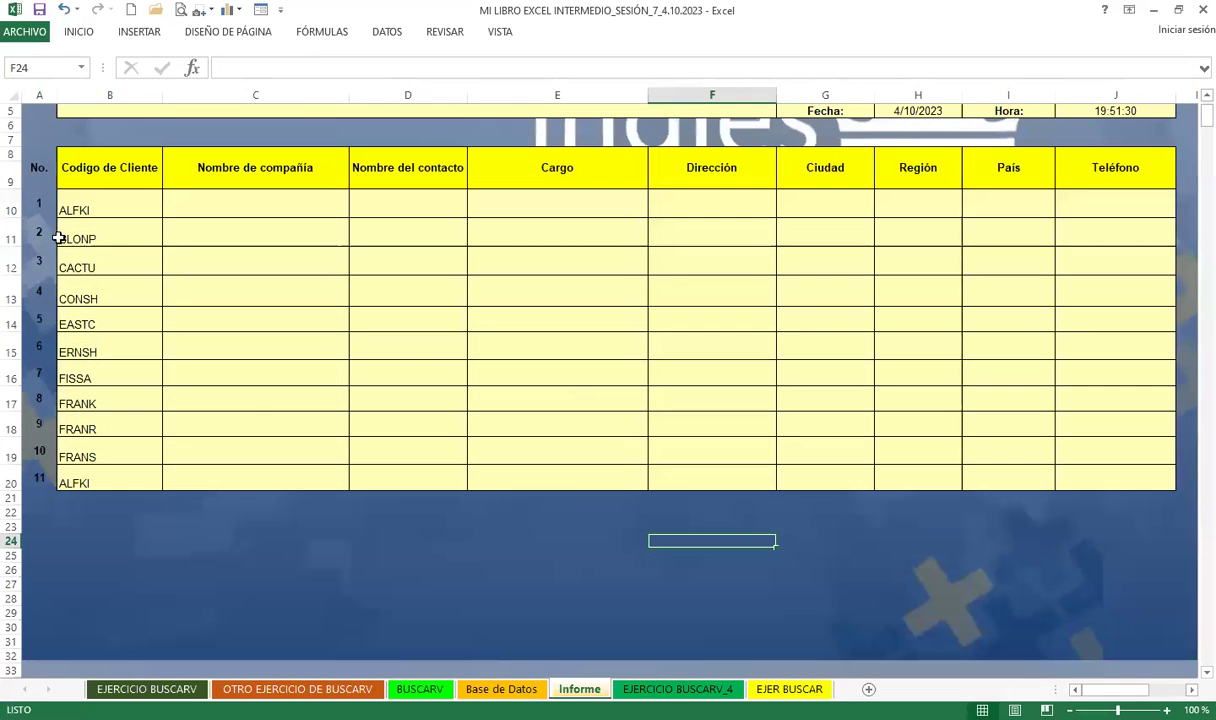
Compare the Nombre de compañía column on Base de Datos with the Informe report table
left_click(182, 227)
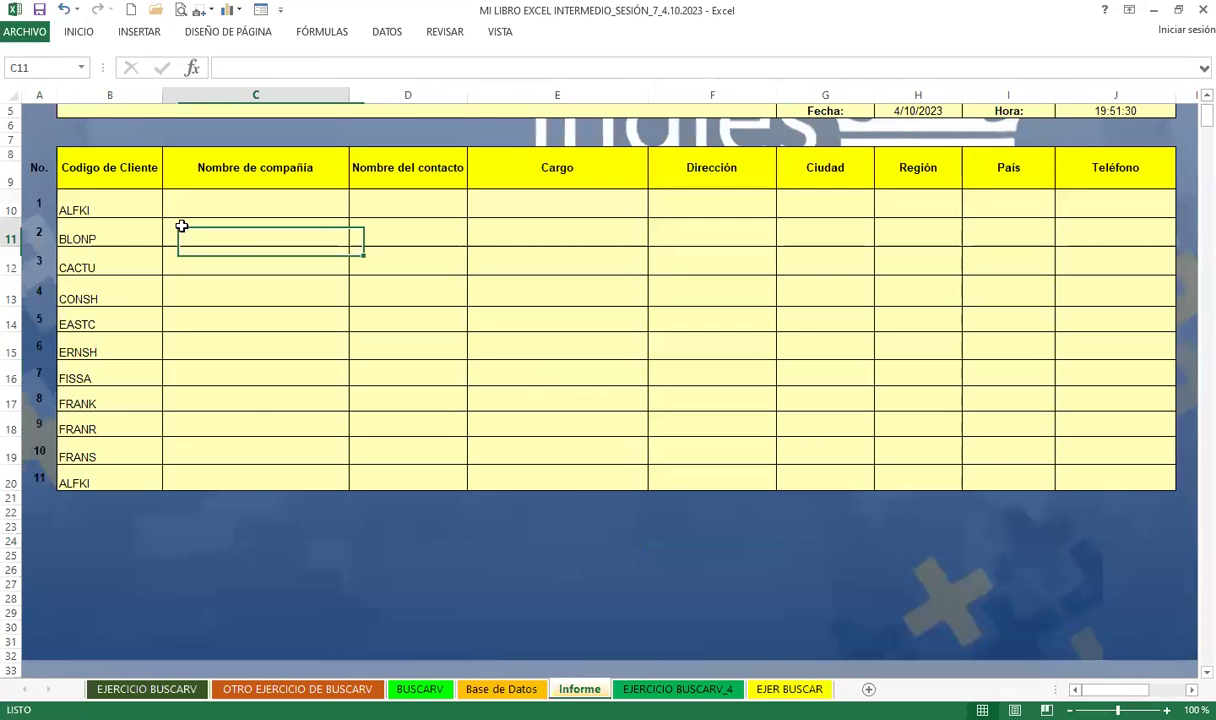
left_click(244, 207)
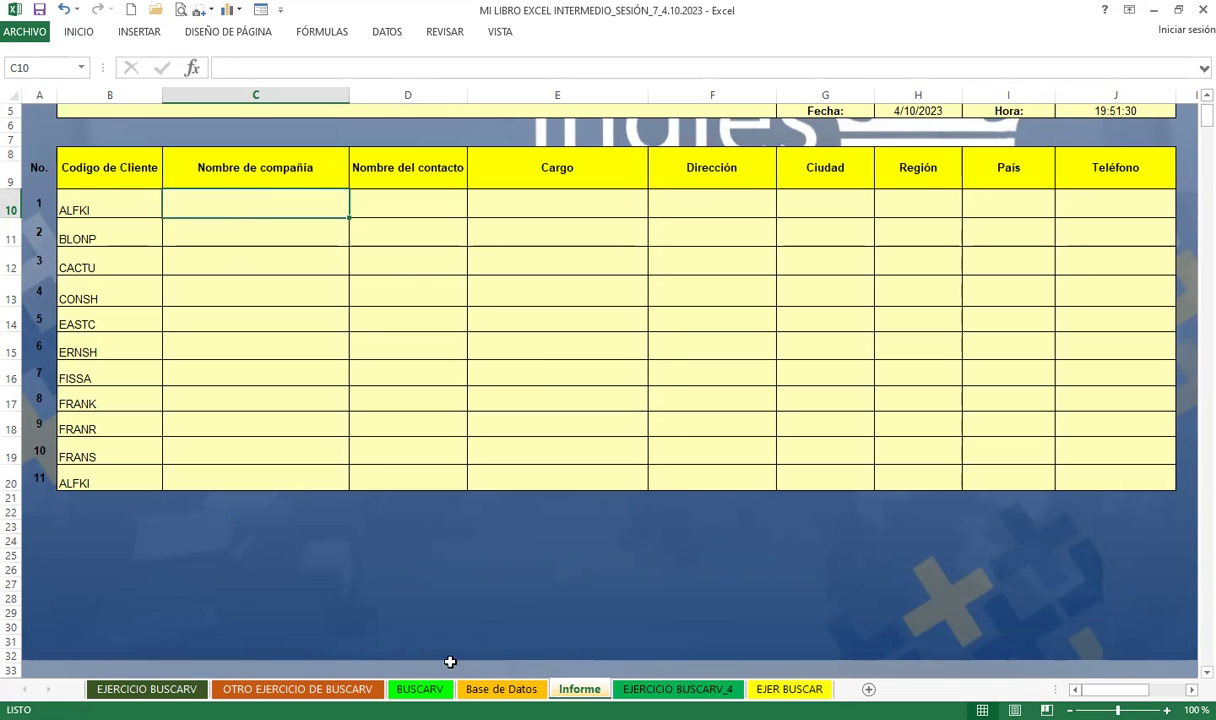
left_click(475, 689)
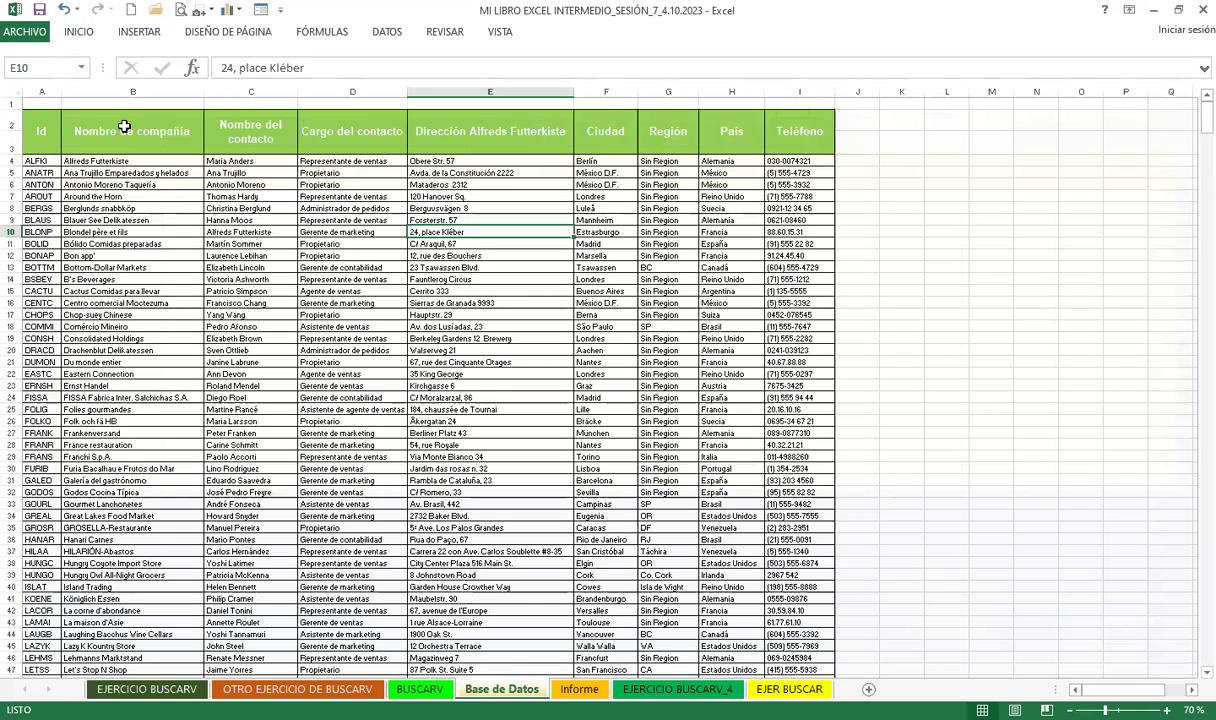
left_click(120, 122)
left_click(579, 689)
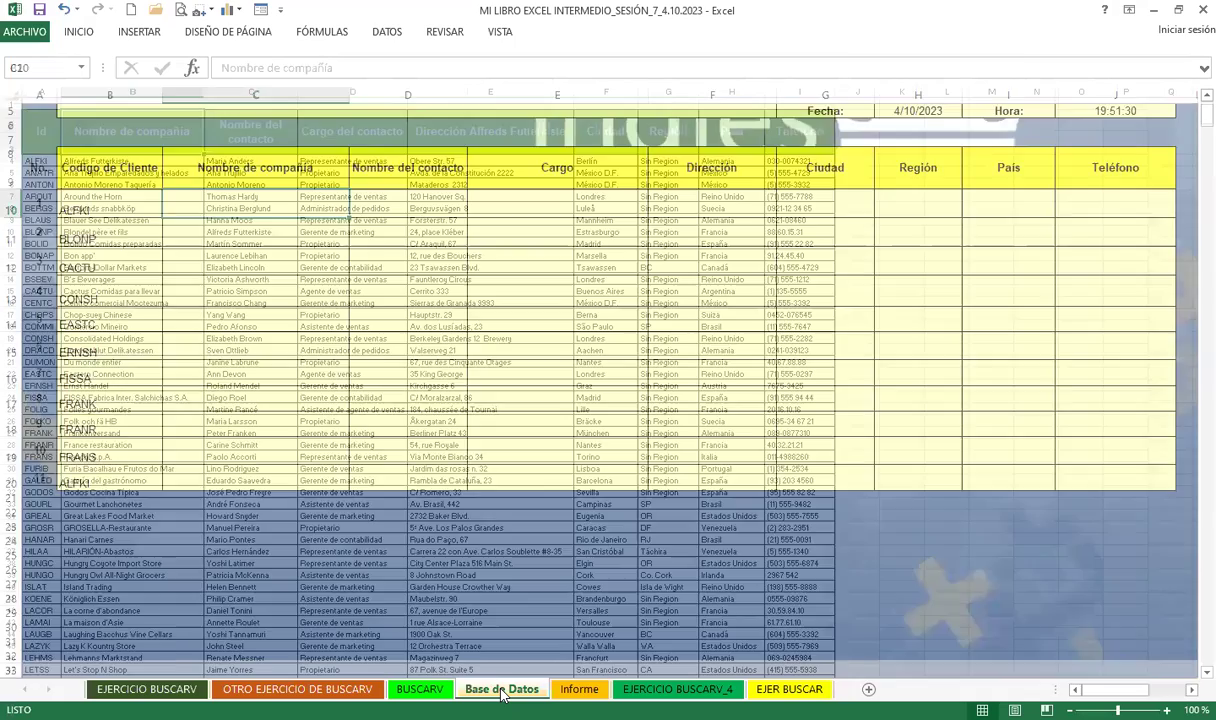
left_click(502, 691)
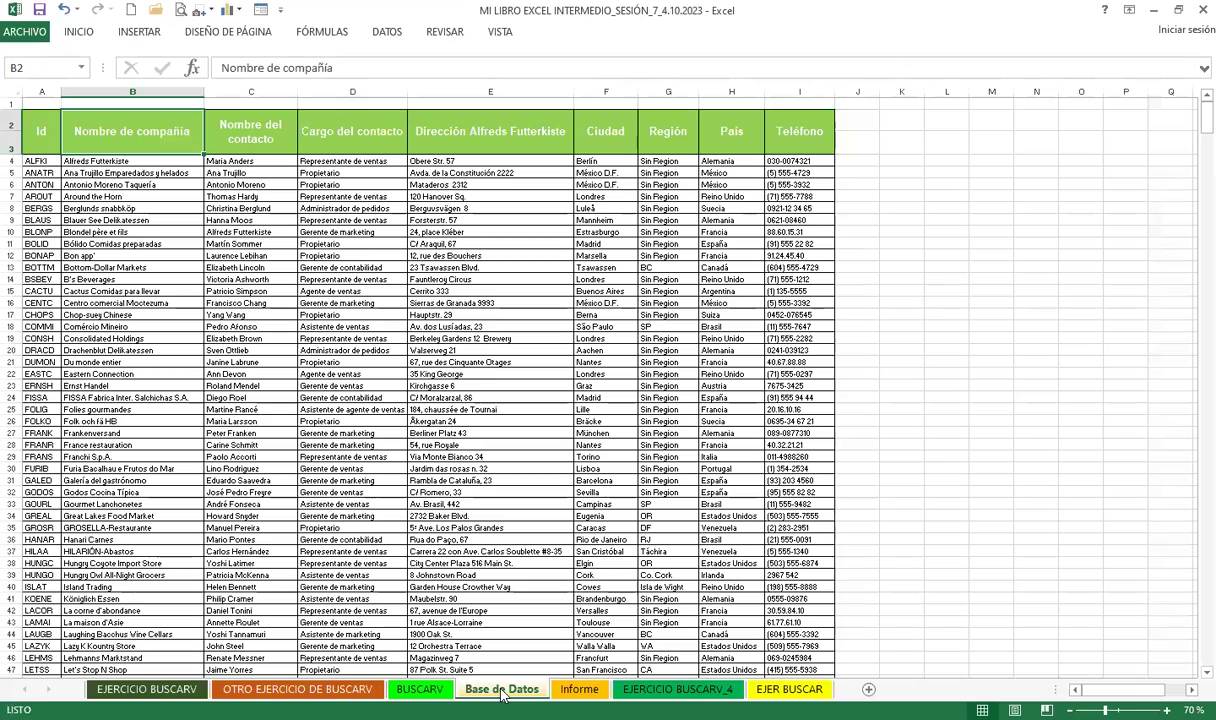
left_click(590, 690)
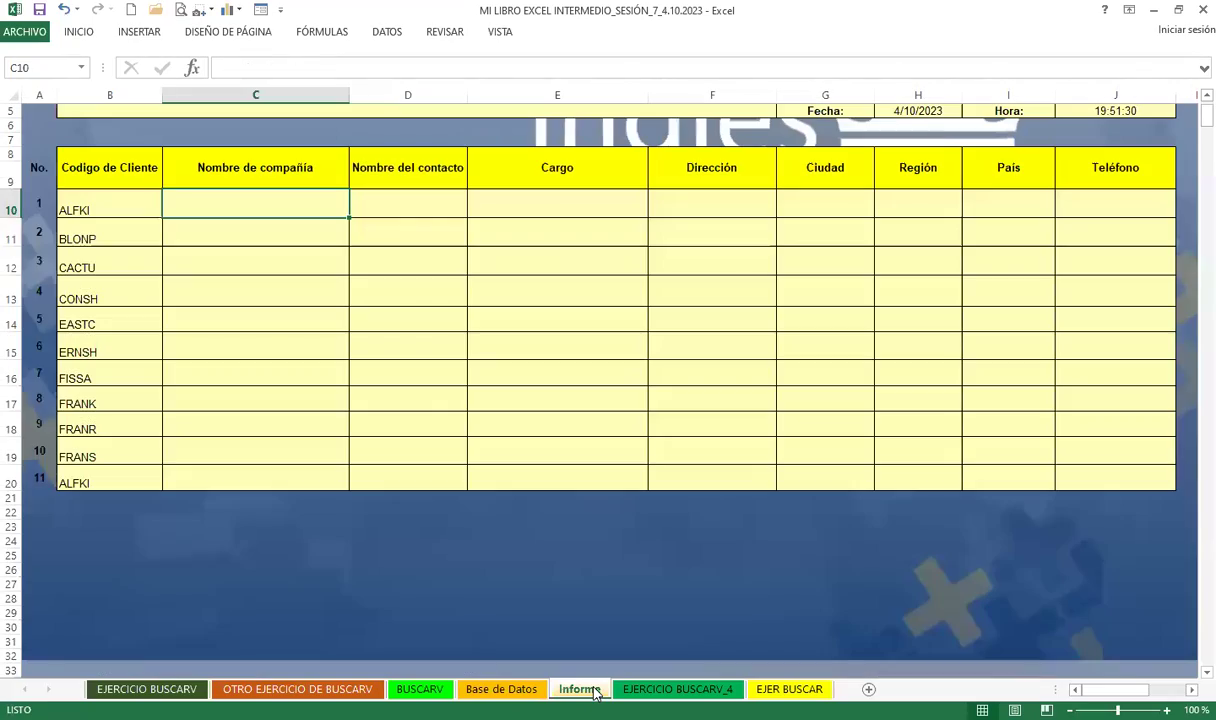
left_click(505, 690)
left_click(578, 690)
left_click(489, 690)
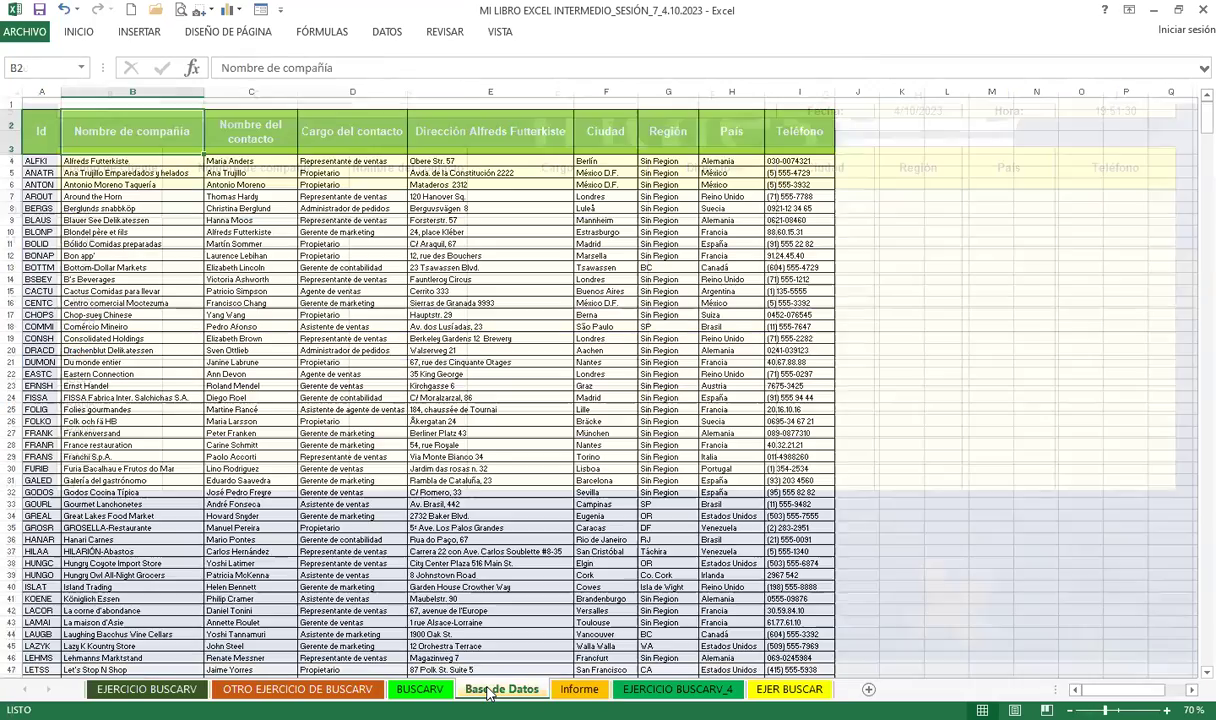
left_click(583, 690)
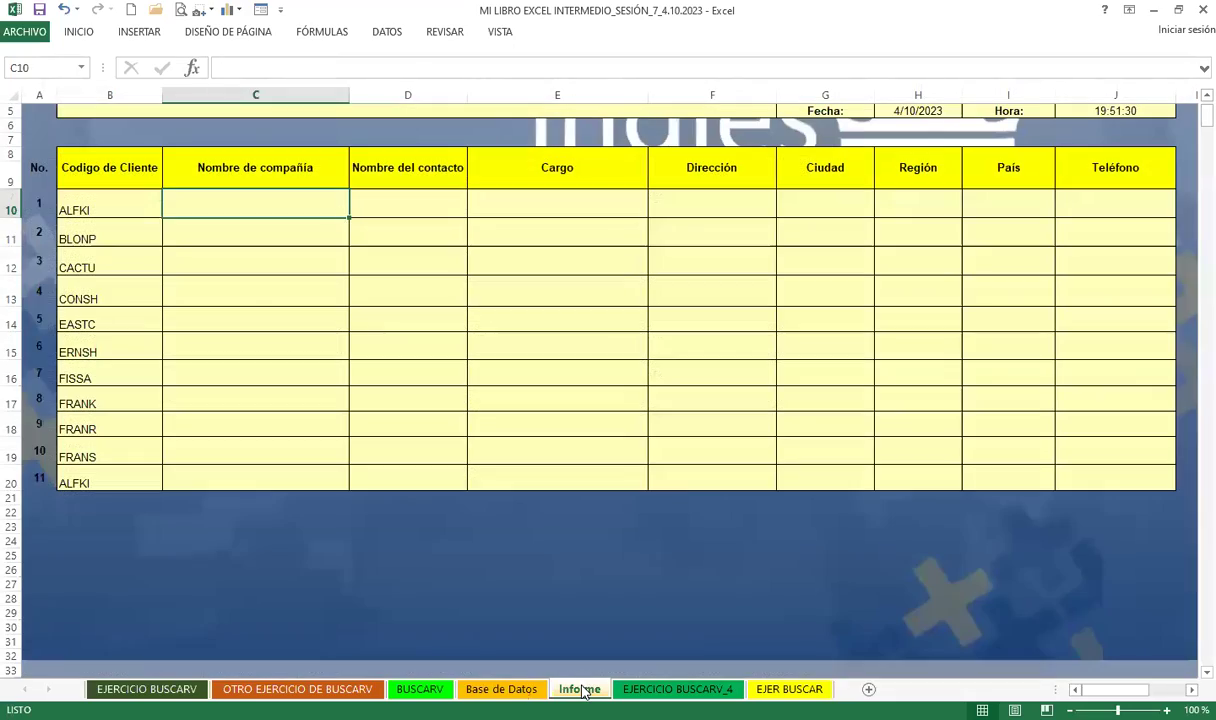
left_click(483, 690)
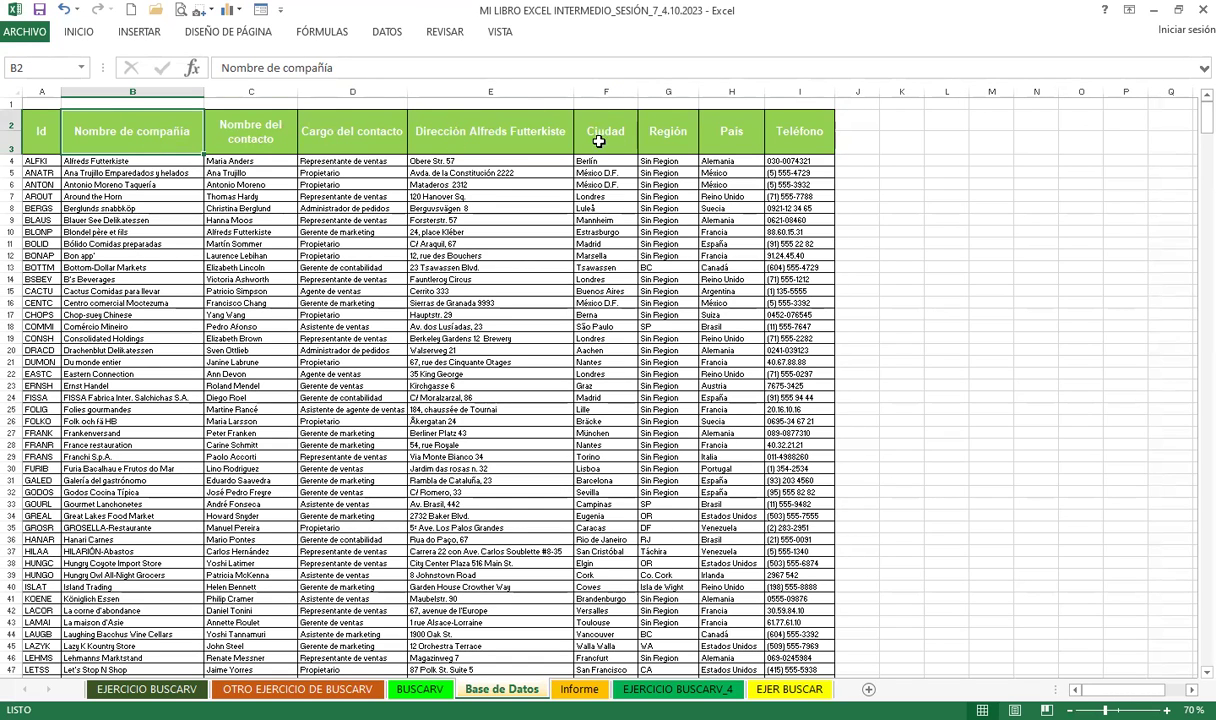
left_click(585, 690)
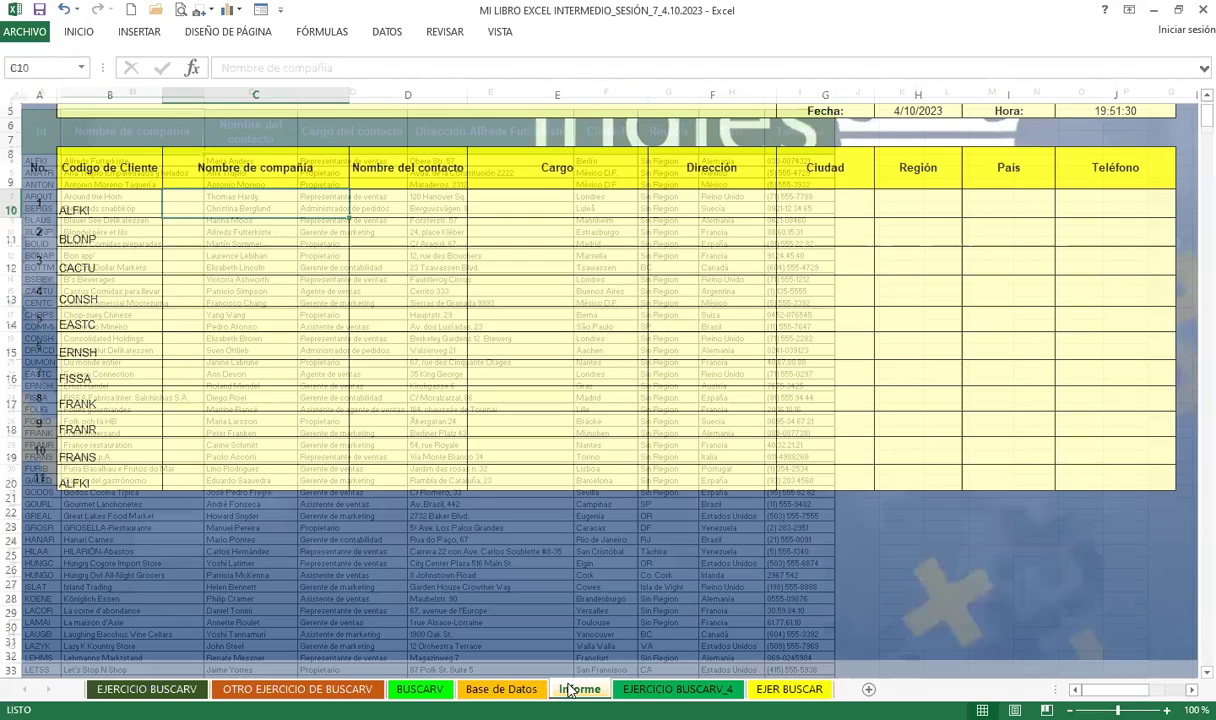
Review the Informe headers: Nombre de compañía, Cargo, Dirección, Ciudad, Región and Teléfono
left_click(279, 172)
left_click(485, 167)
left_click(720, 167)
left_click(845, 167)
left_click(935, 167)
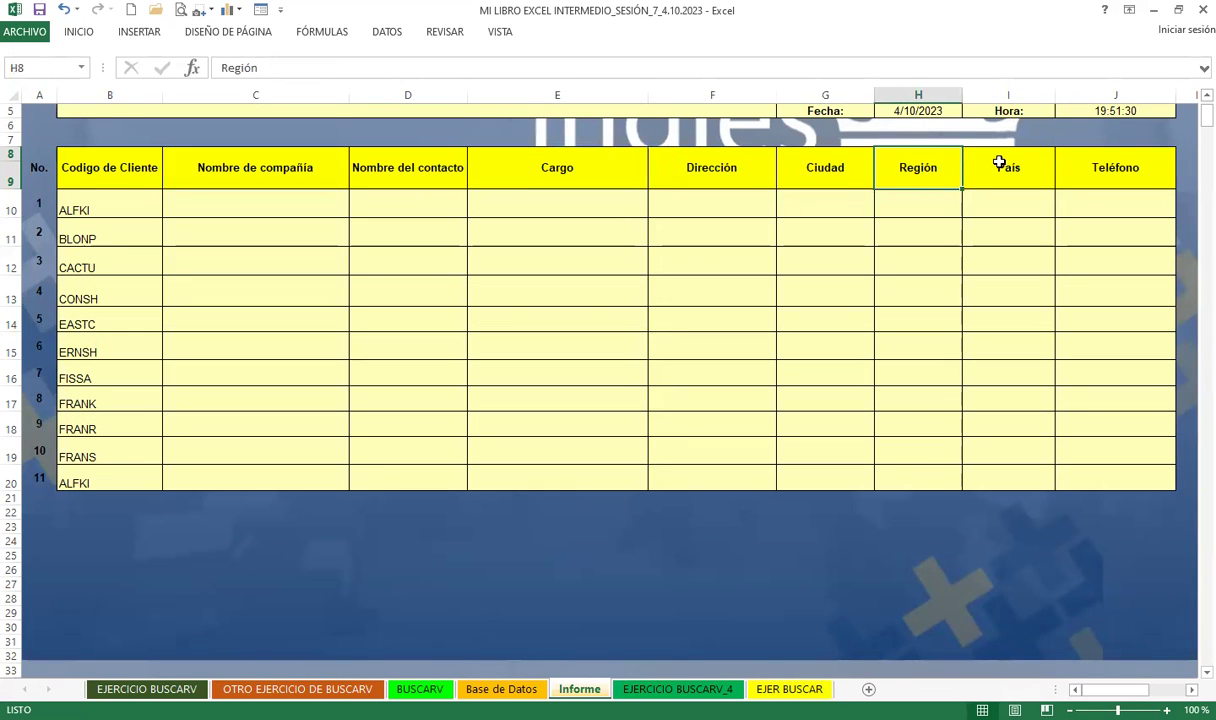
left_click(1100, 166)
left_click(239, 168)
Begin the formula =BUS in cell C10 beside ALFKI
left_click(244, 214)
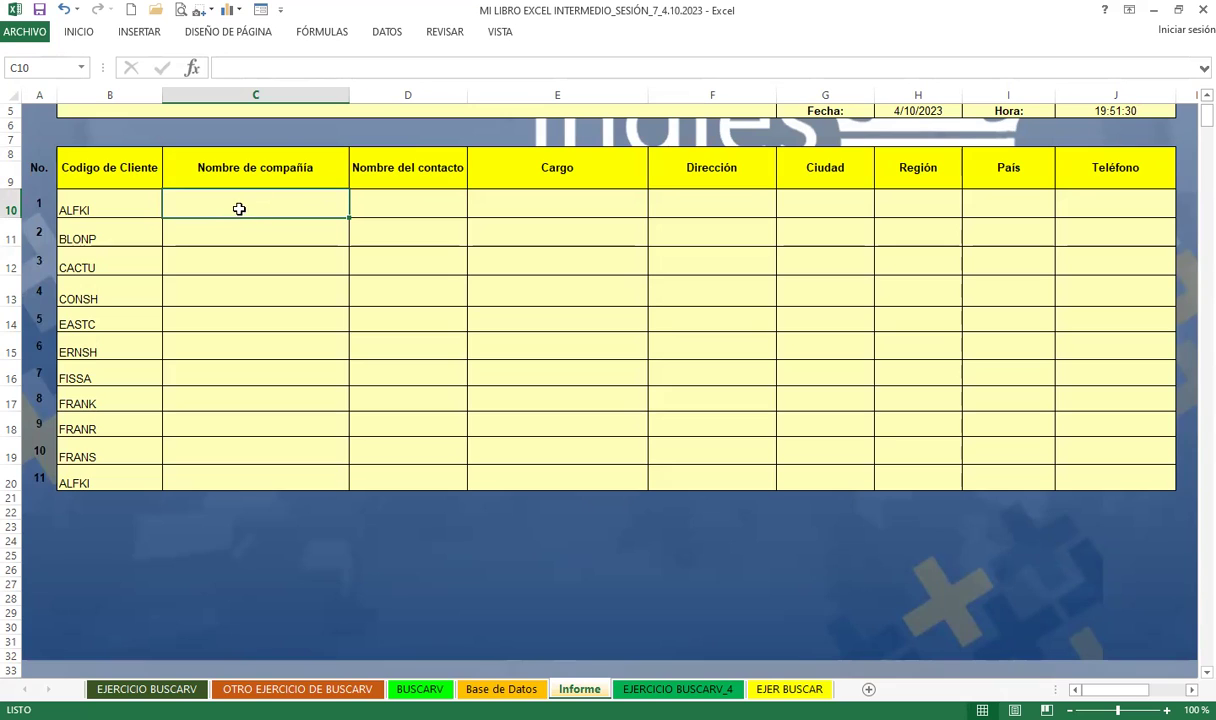
type("=")
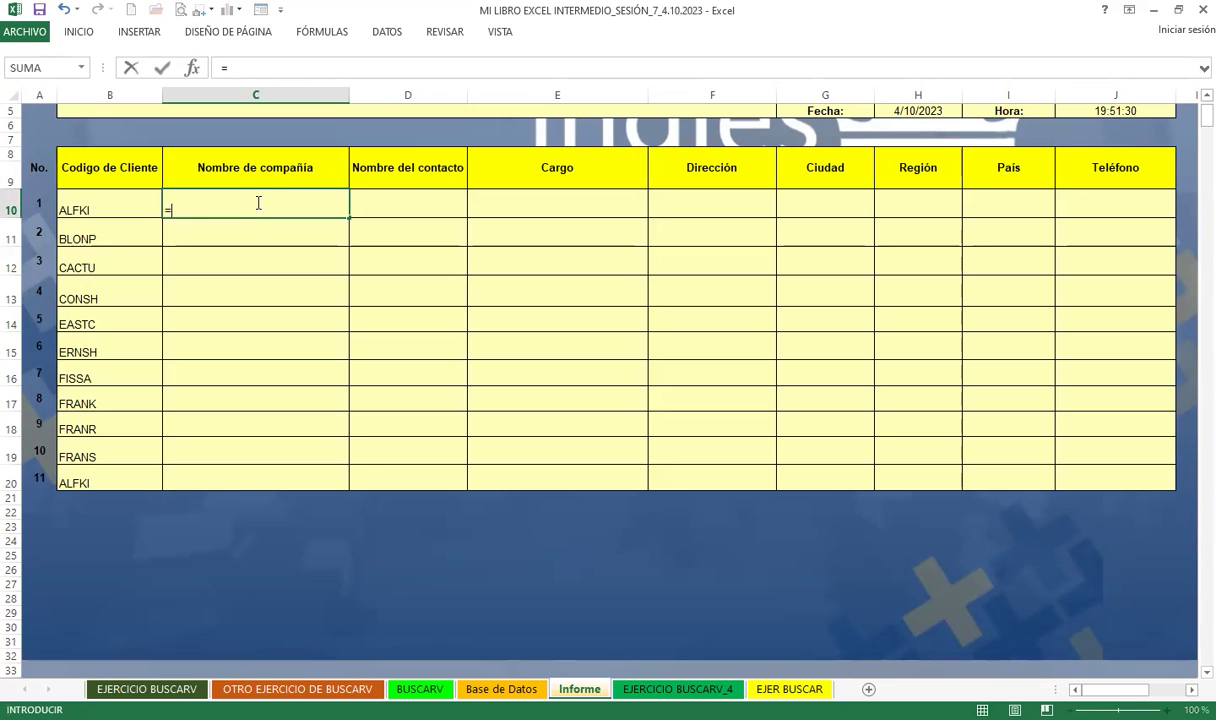
type("BUSX")
key("BackSpace")
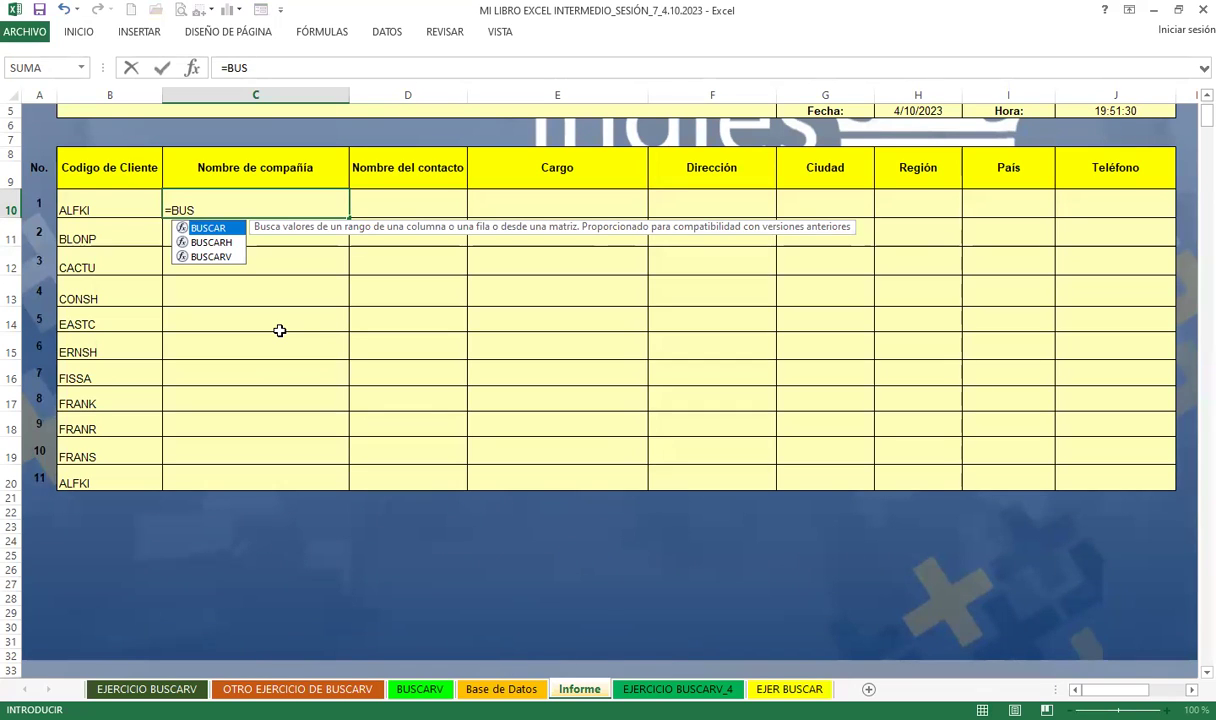
Abandon the unfinished BUSCARV lookup started in C10
left_click(210, 258)
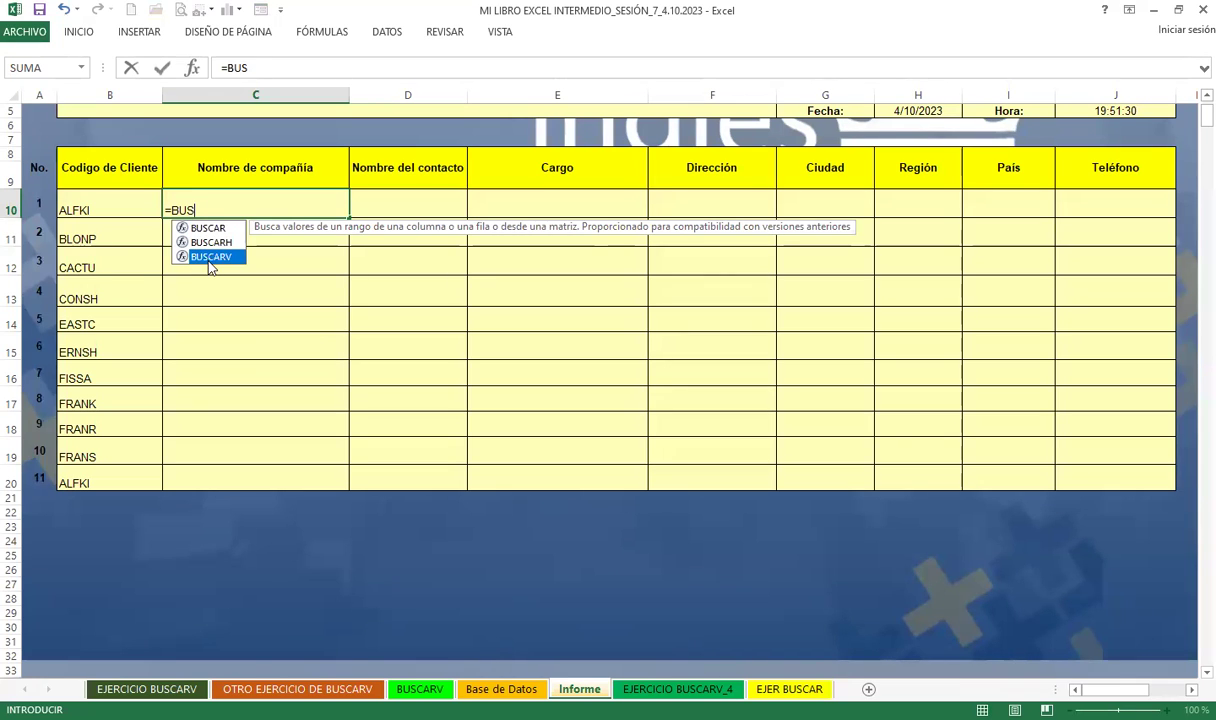
key("Tab")
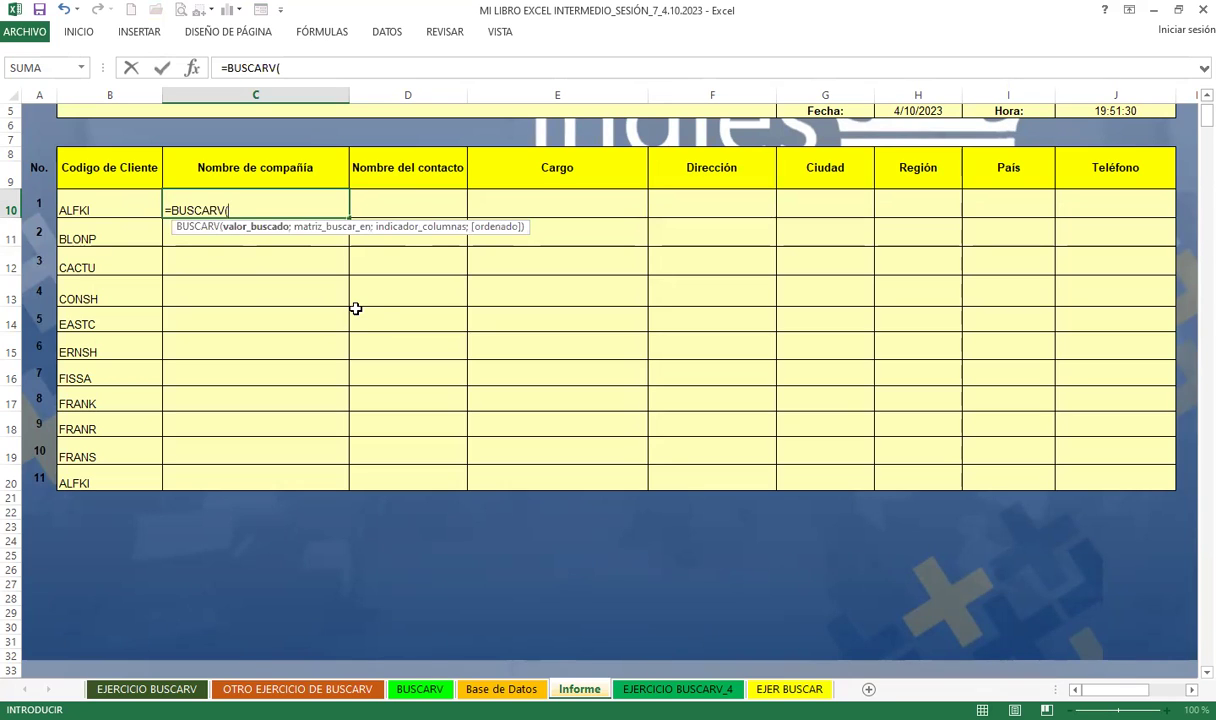
key("Escape")
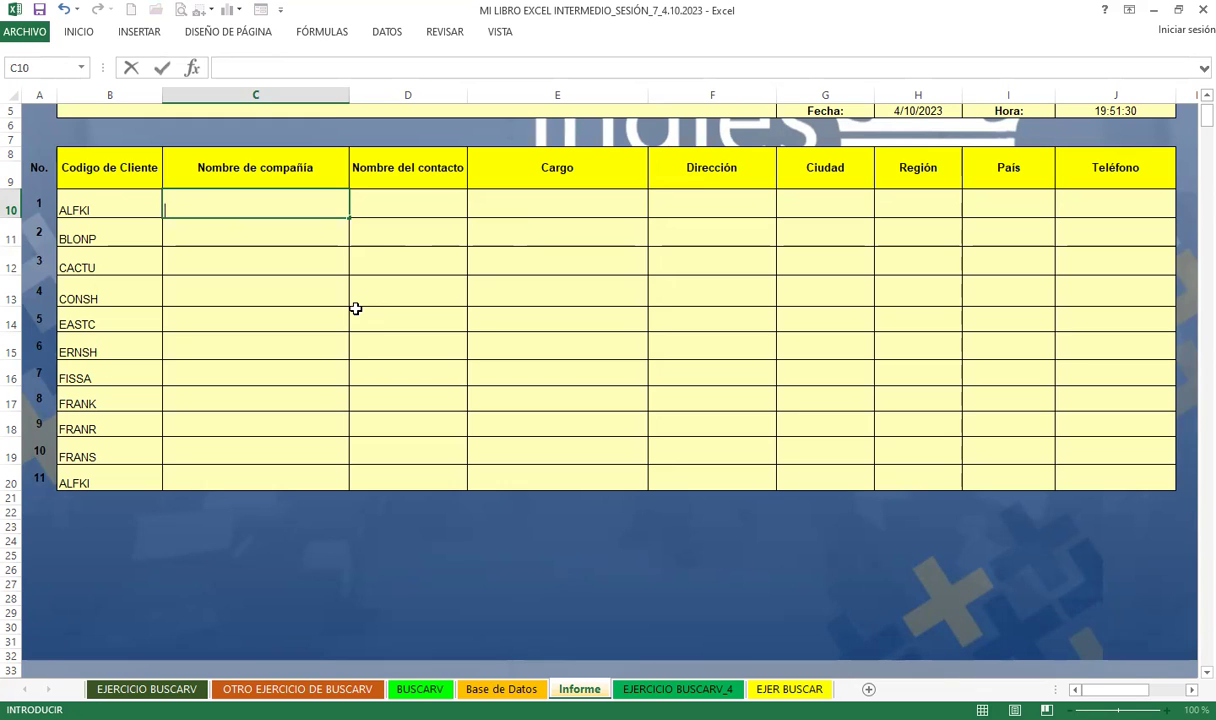
Select the customer codes B10:B20 and name them MIERCOLES1 via the Name Box
left_click_drag(105, 205, 111, 470)
left_click(50, 67)
type("MIERCOLES1")
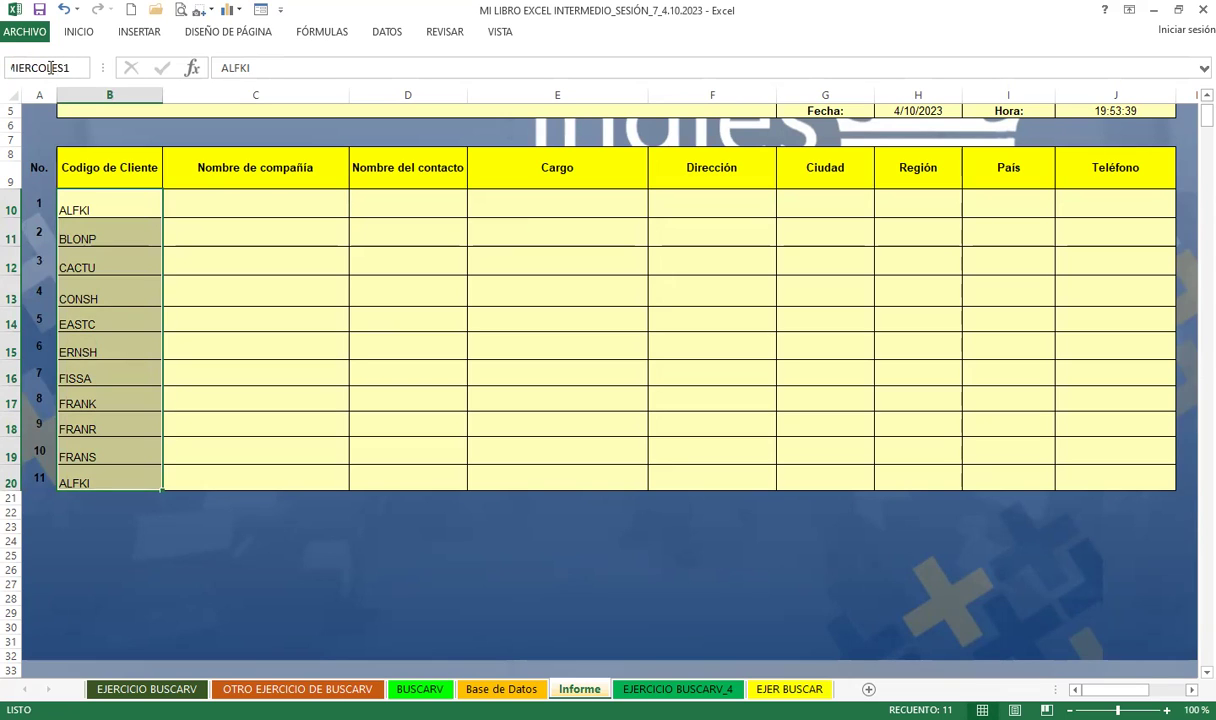
key("Return")
left_click(256, 205)
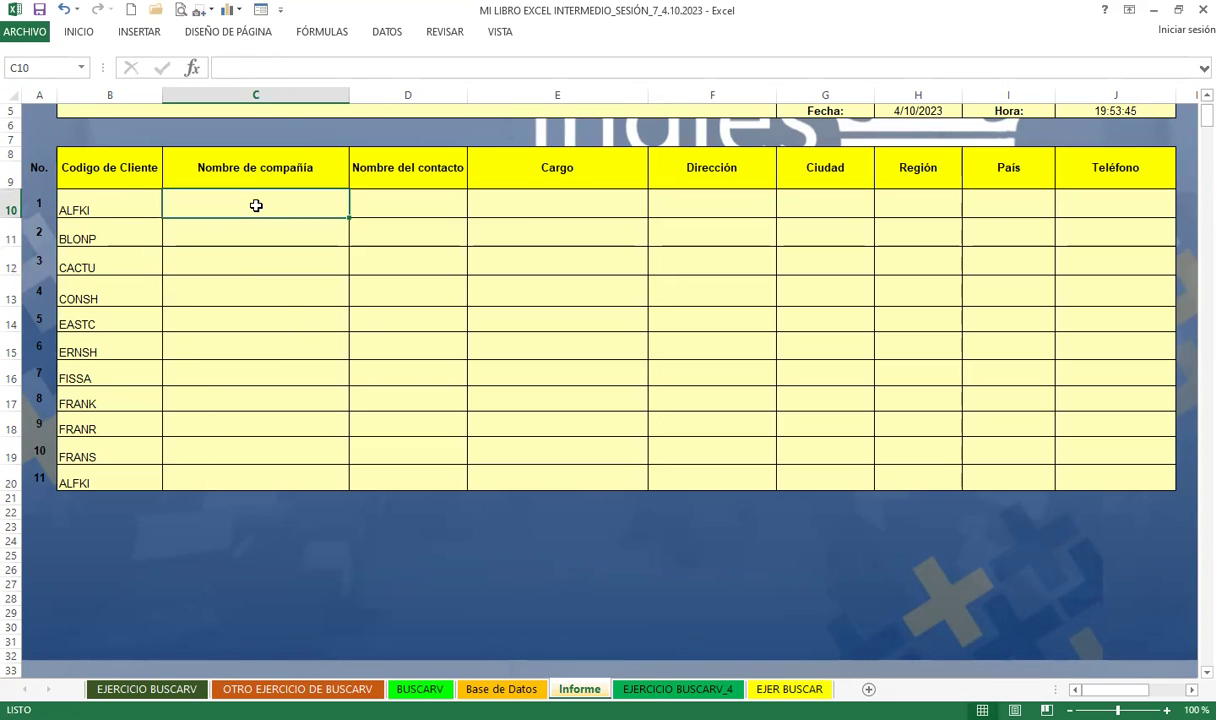
Enter =BUSCARV(MIERCOLES1;MIERCOLES;2;0) in C10 to return Alfreds Futterkiste
double_click(257, 205)
type("=")
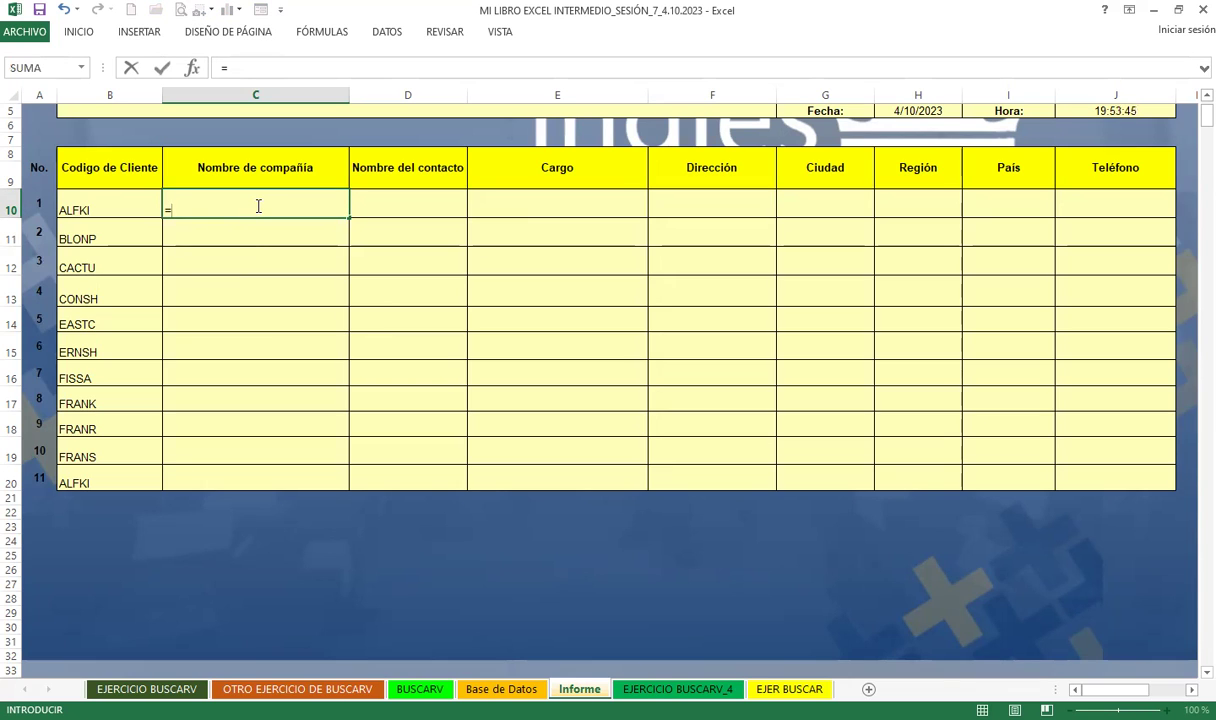
type("BUSCA")
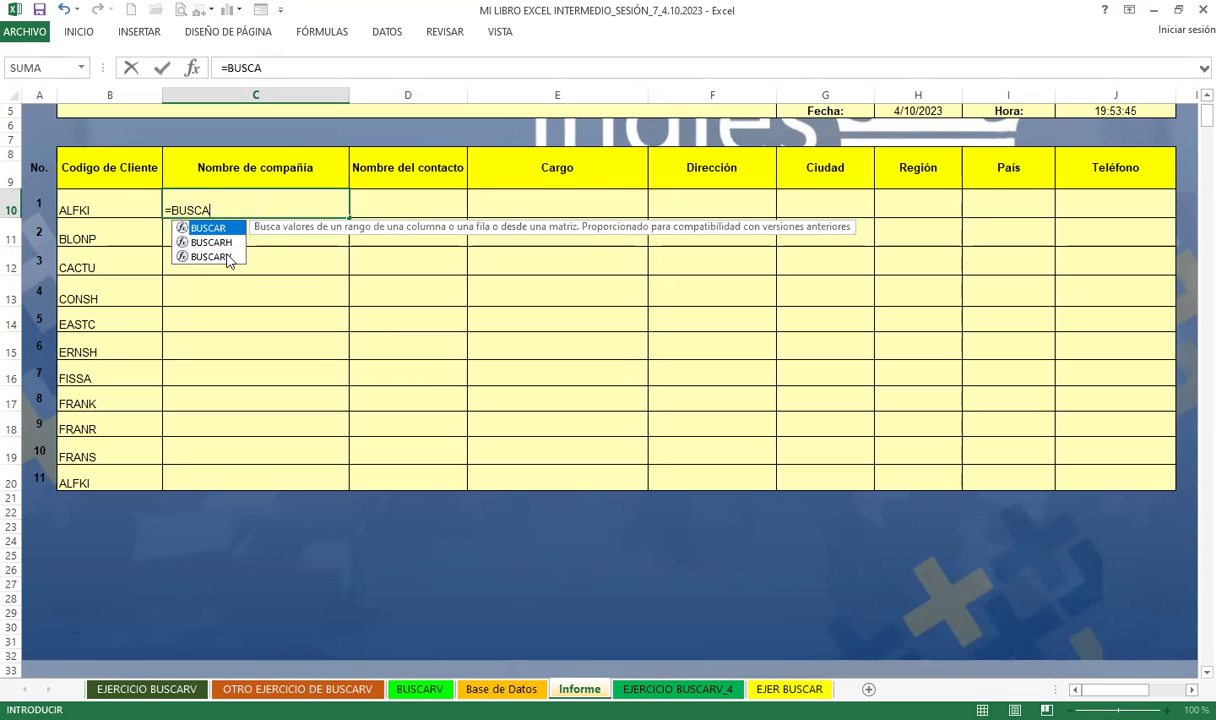
key("Tab")
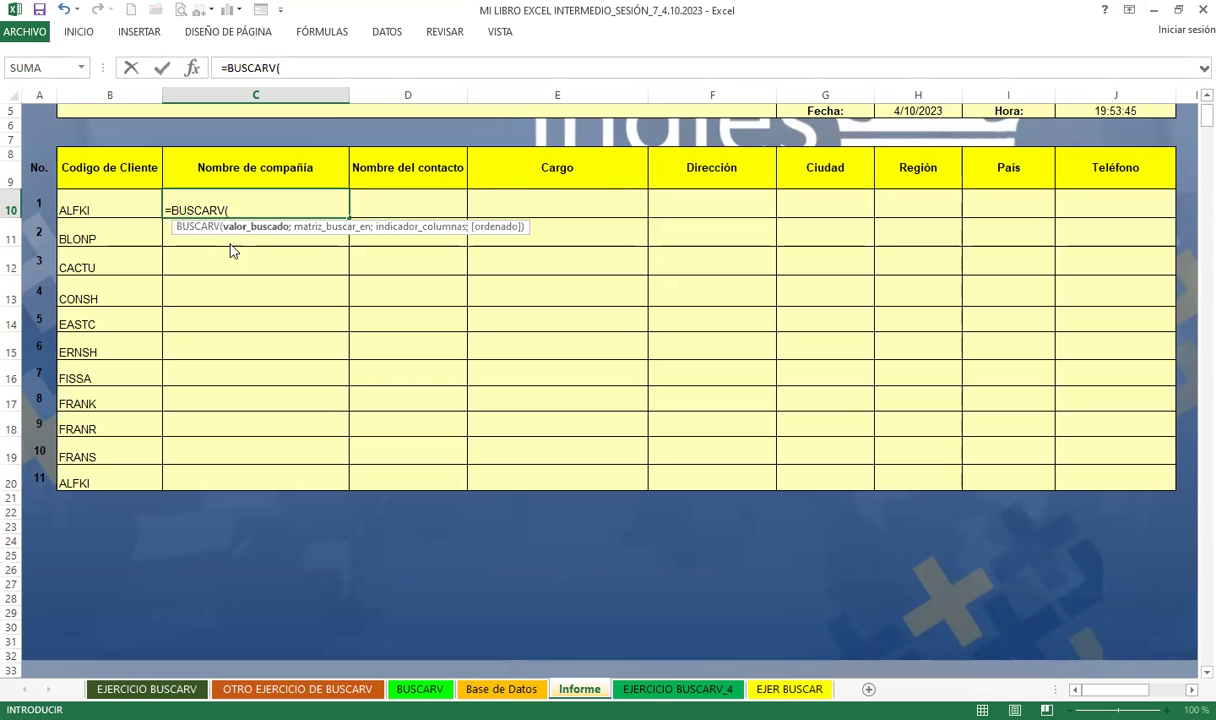
type("MIER")
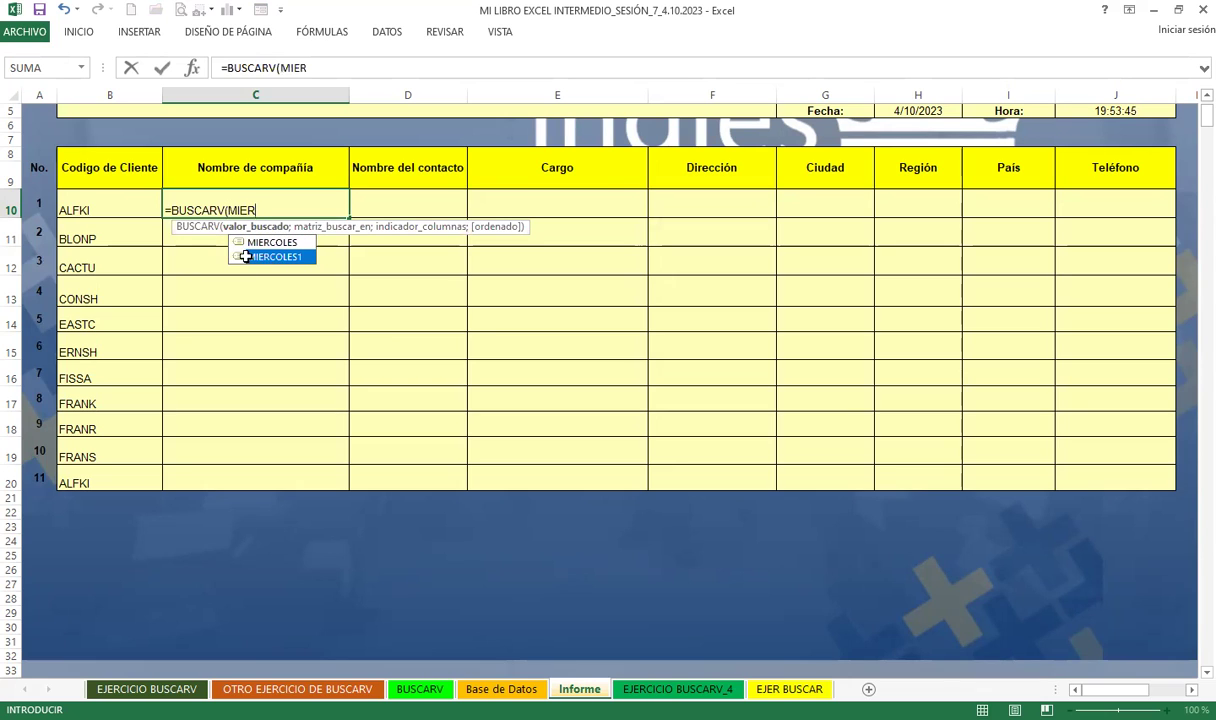
double_click(246, 256)
type(";")
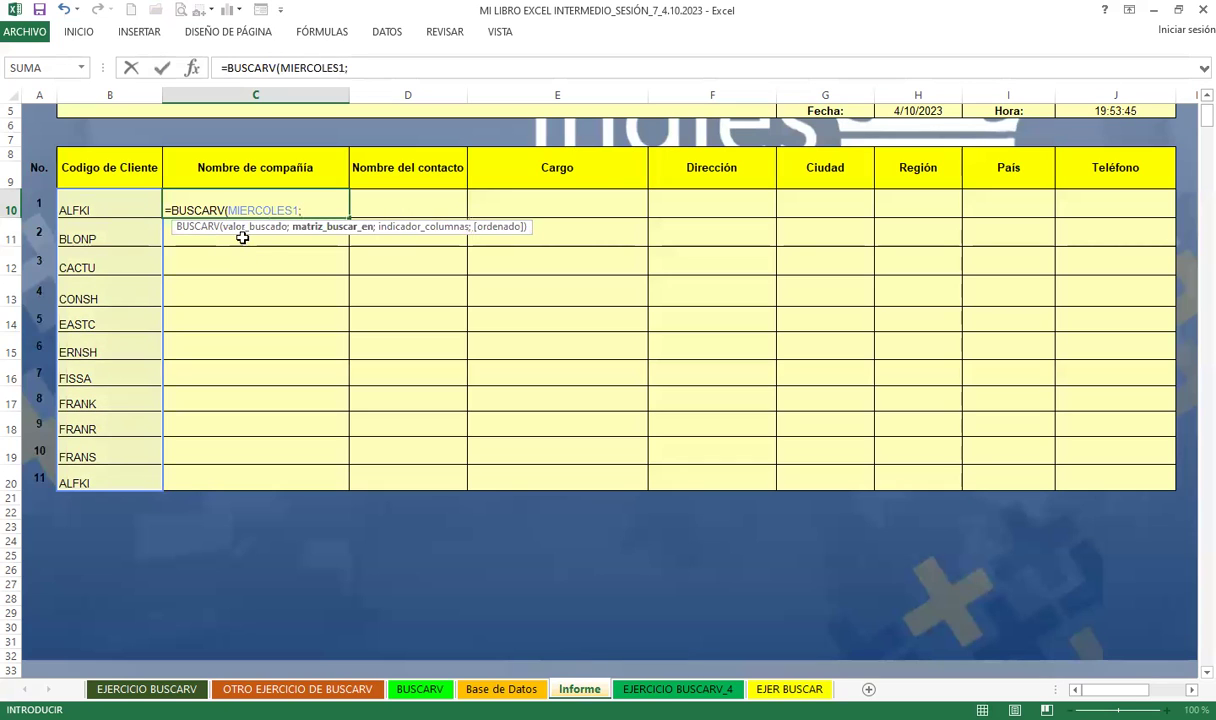
type("MIER")
double_click(318, 242)
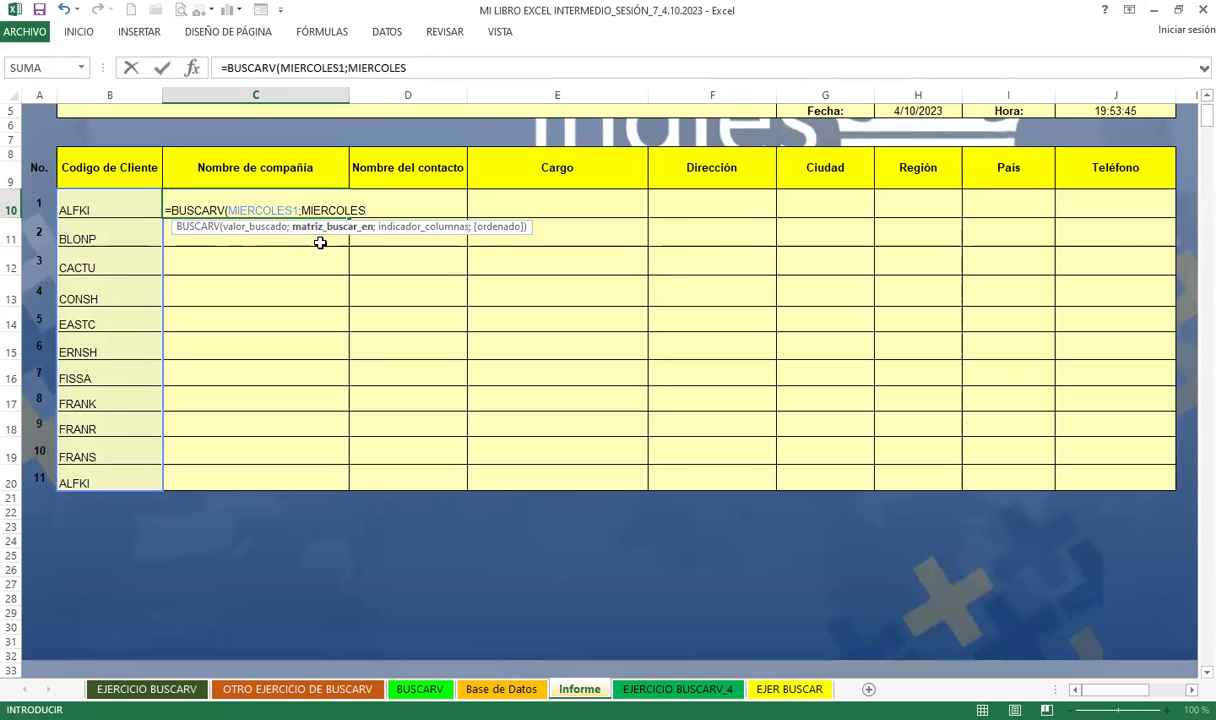
type(";2")
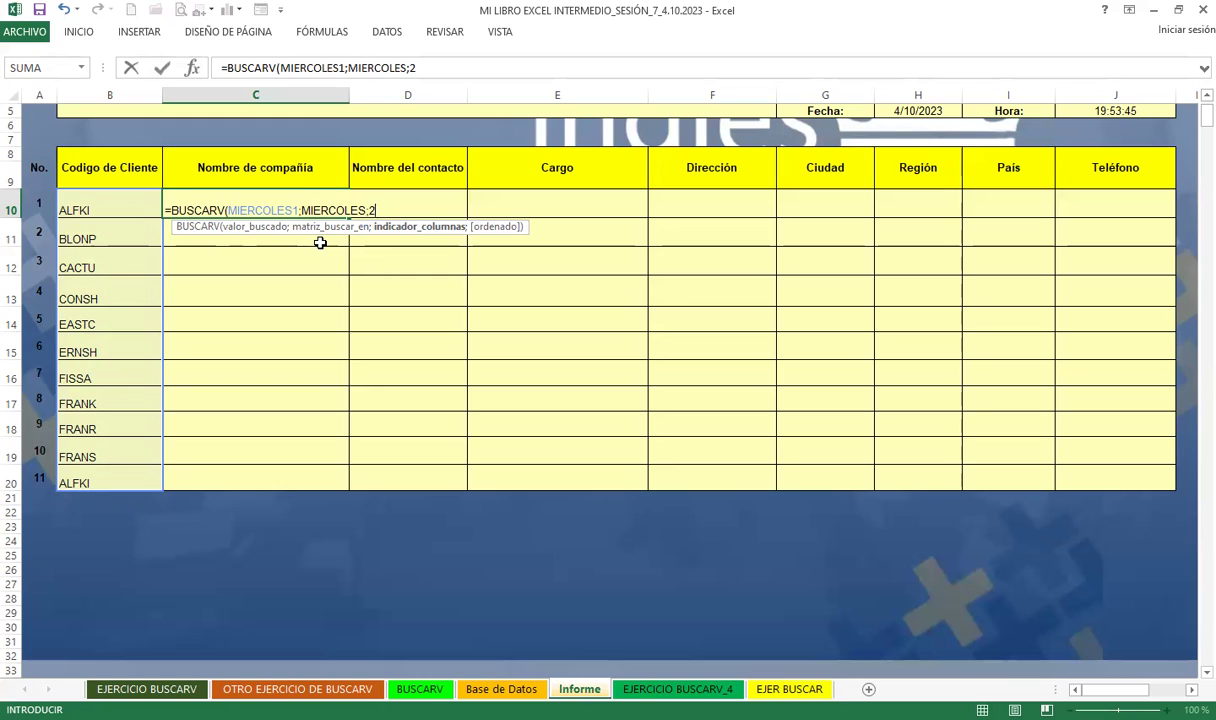
type(";0")
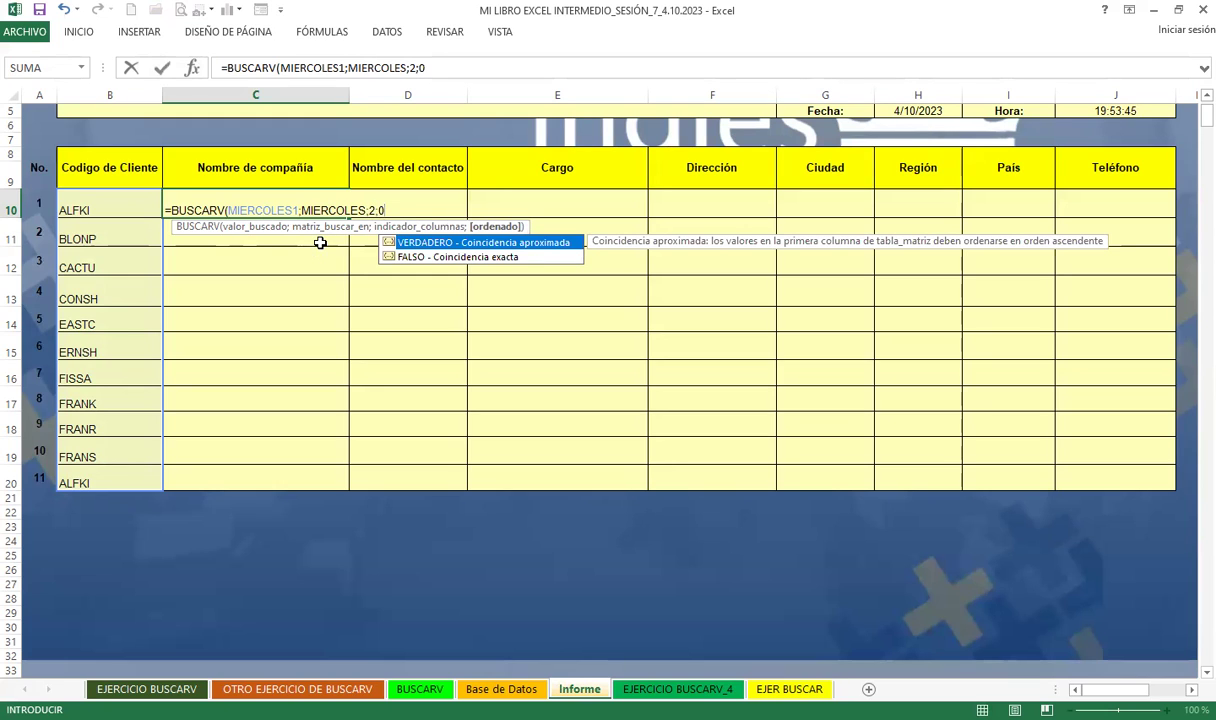
type(")")
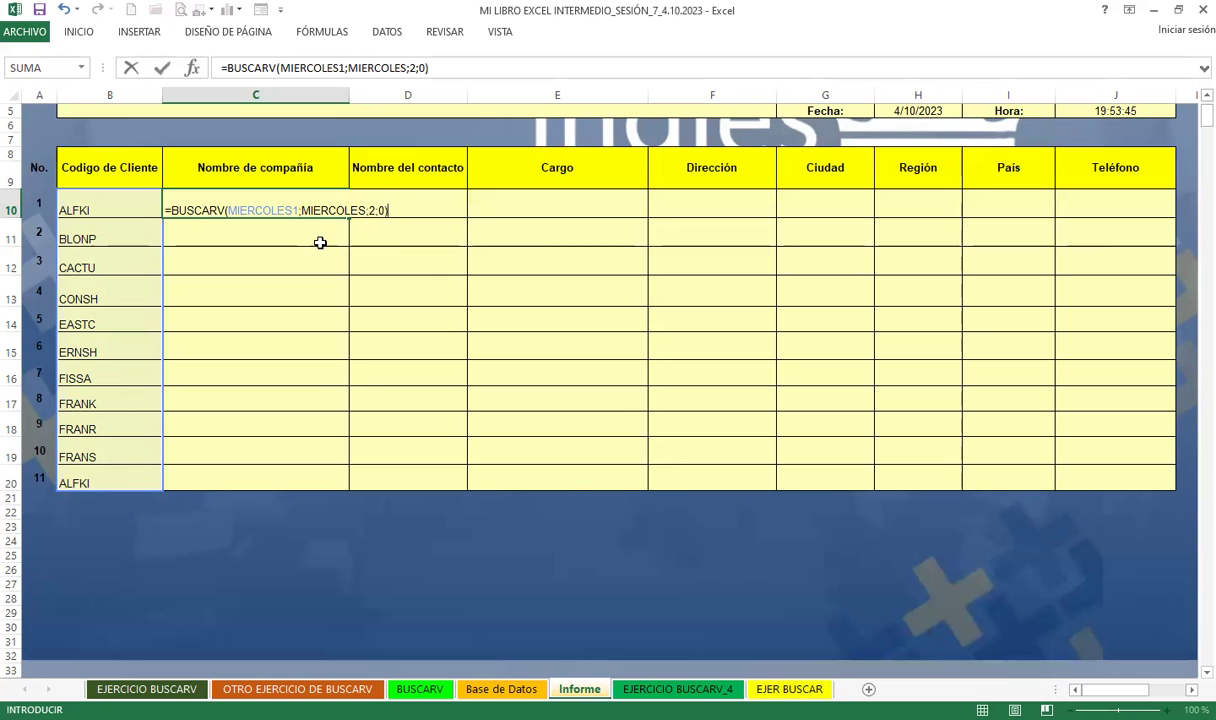
key("Return")
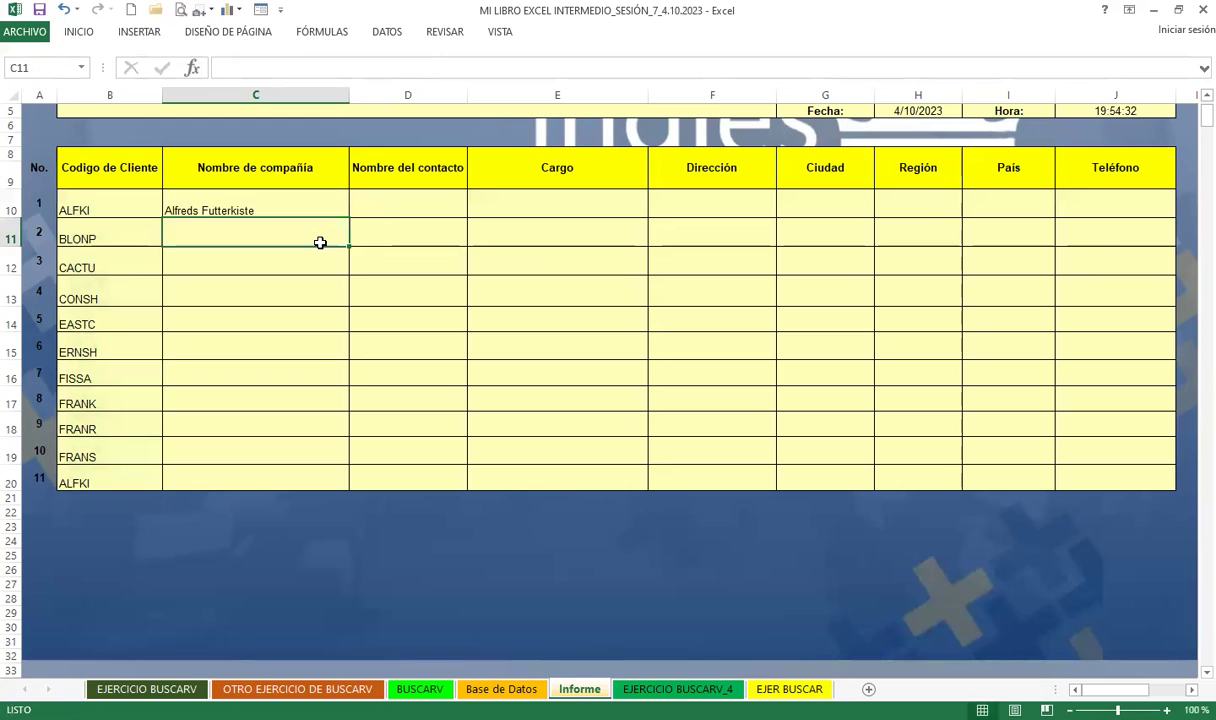
Copy C10's company lookup down to C20, listing Alfreds Futterkiste through Franchi S.p.A
left_click(298, 206)
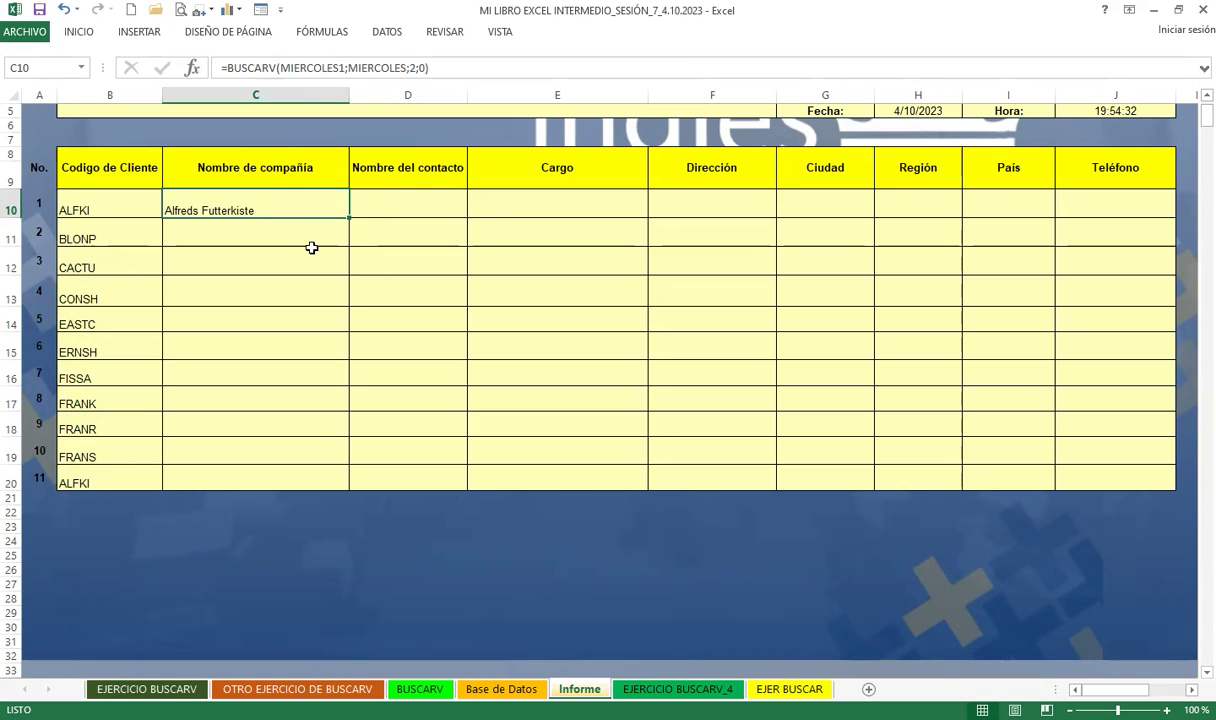
double_click(349, 215)
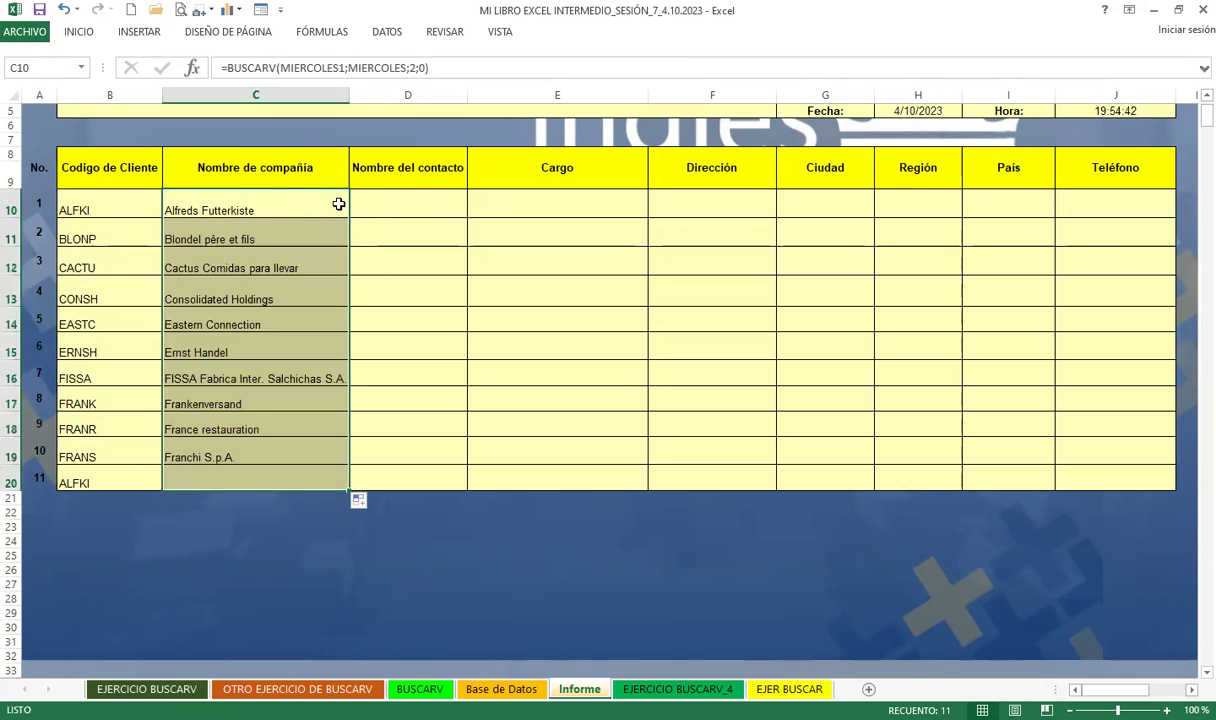
left_click(240, 200)
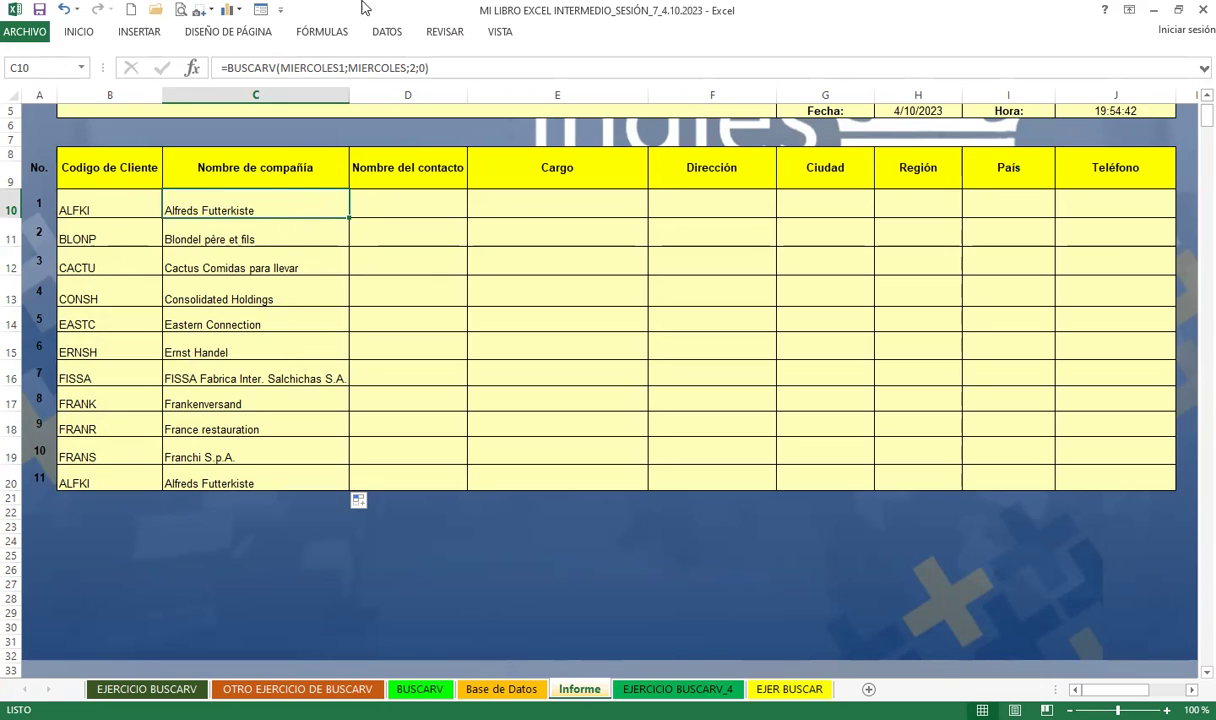
left_click(386, 31)
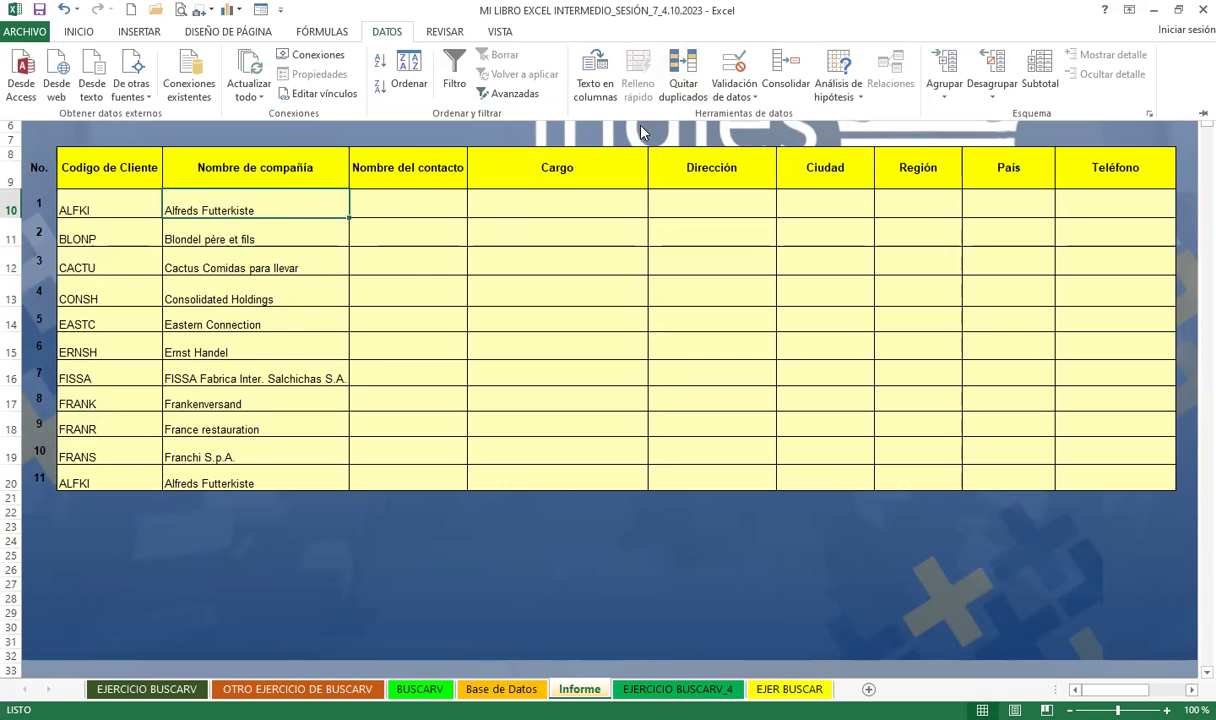
left_click(281, 11)
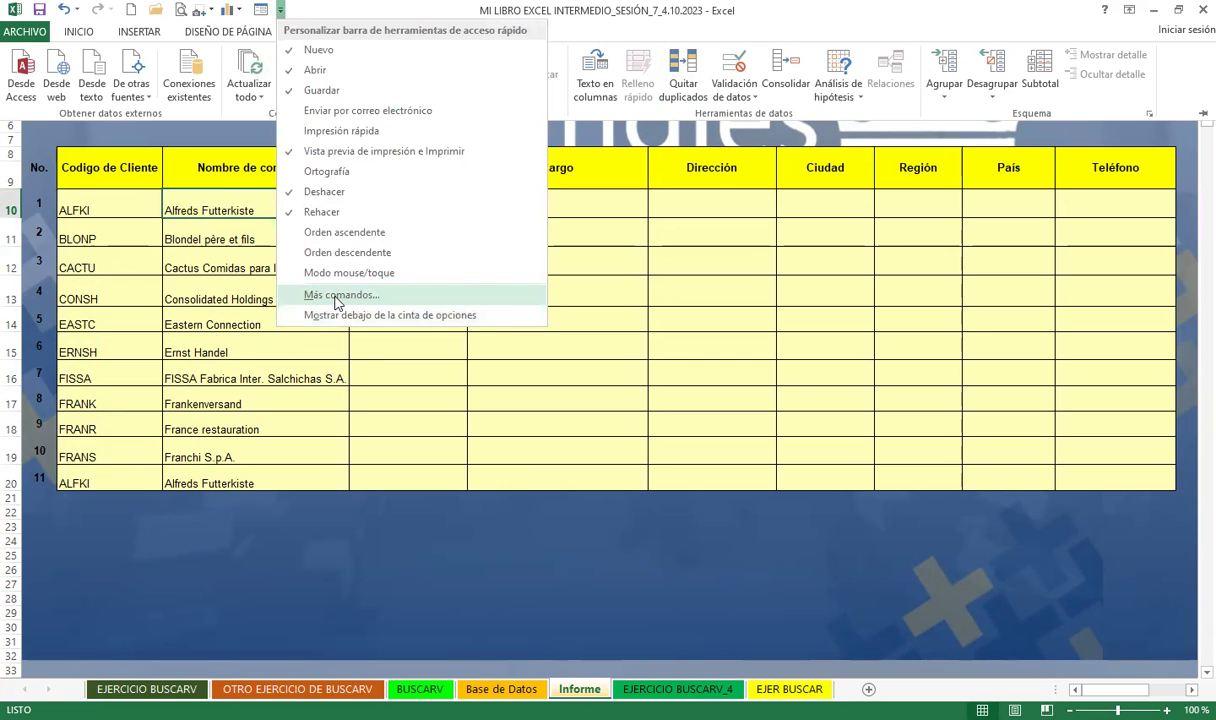
left_click(338, 299)
left_click(247, 203)
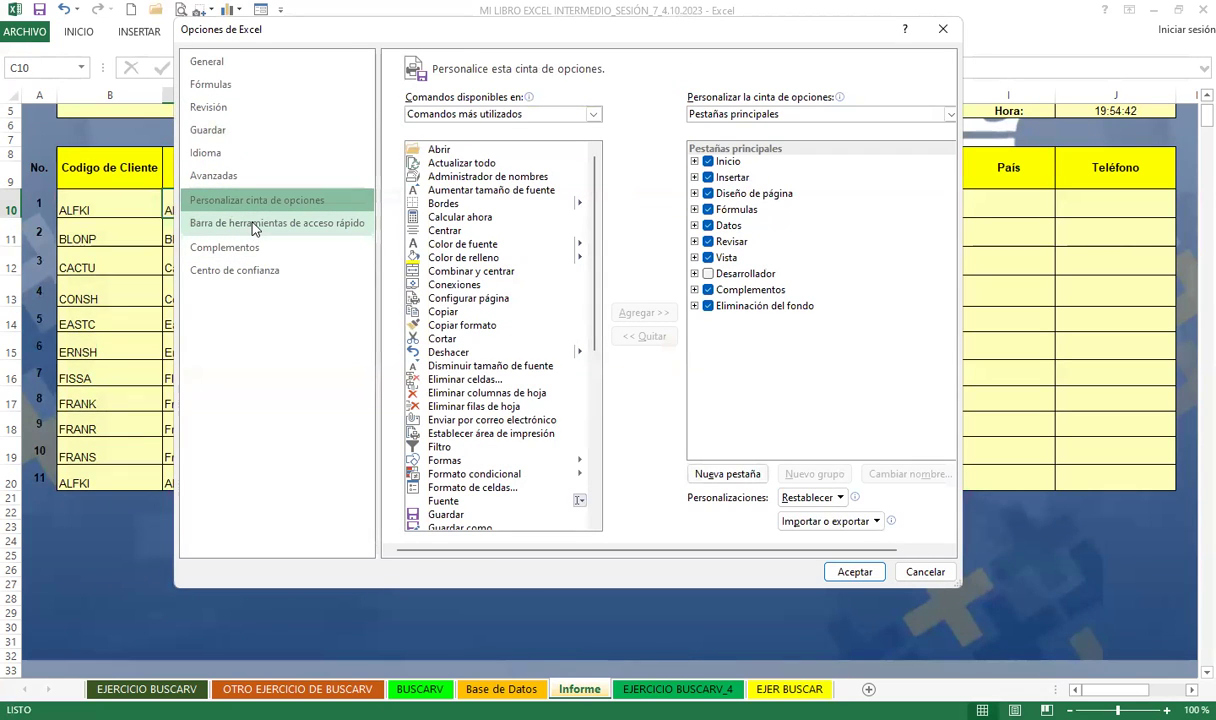
left_click(233, 177)
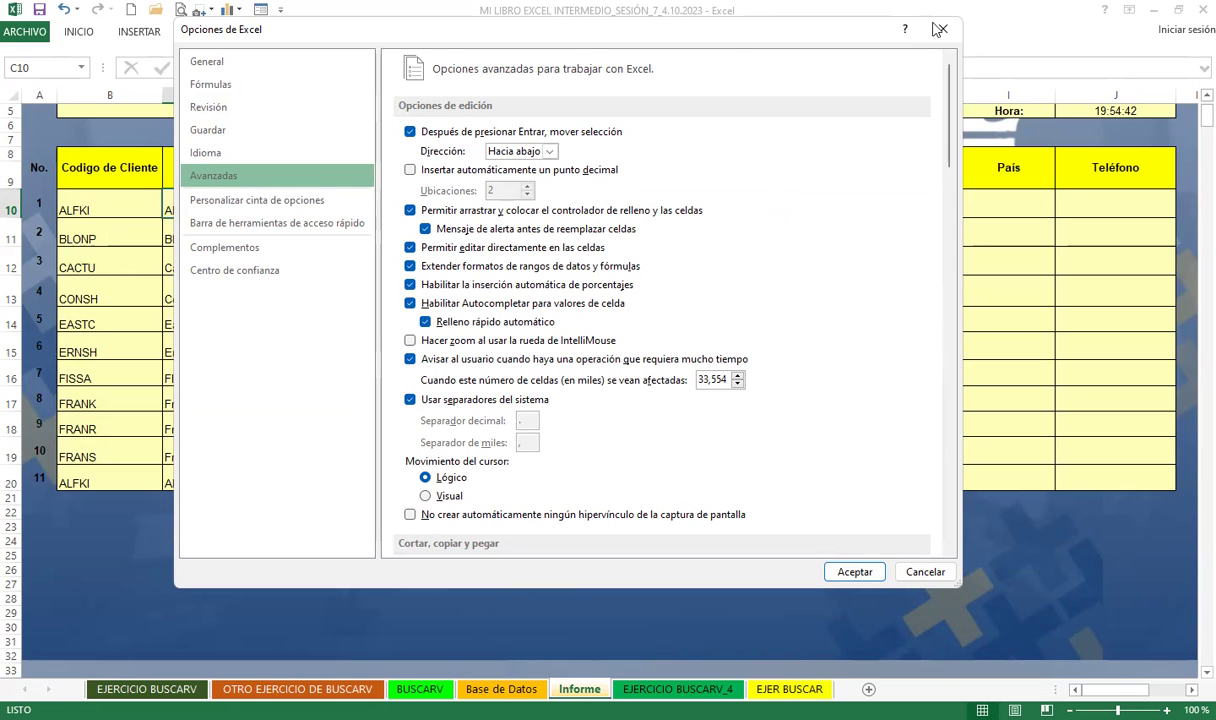
key("Escape")
left_click(408, 285)
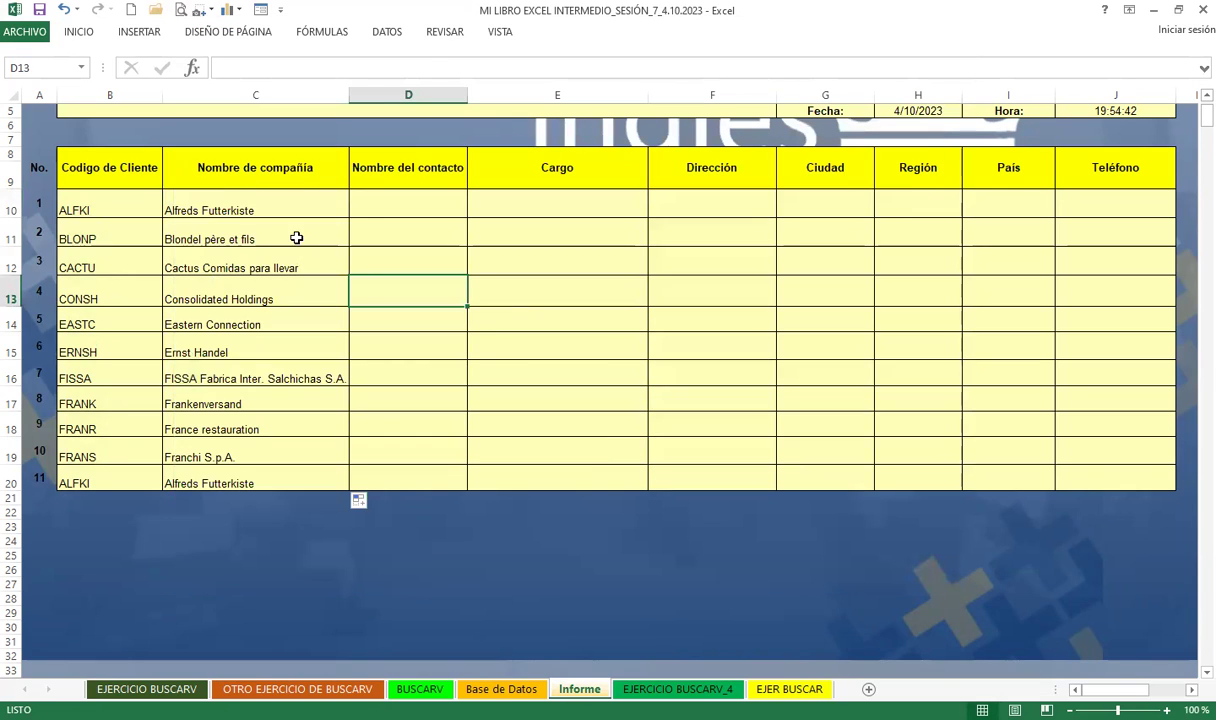
Clear the copied company lookups from C11:C20
left_click(294, 238)
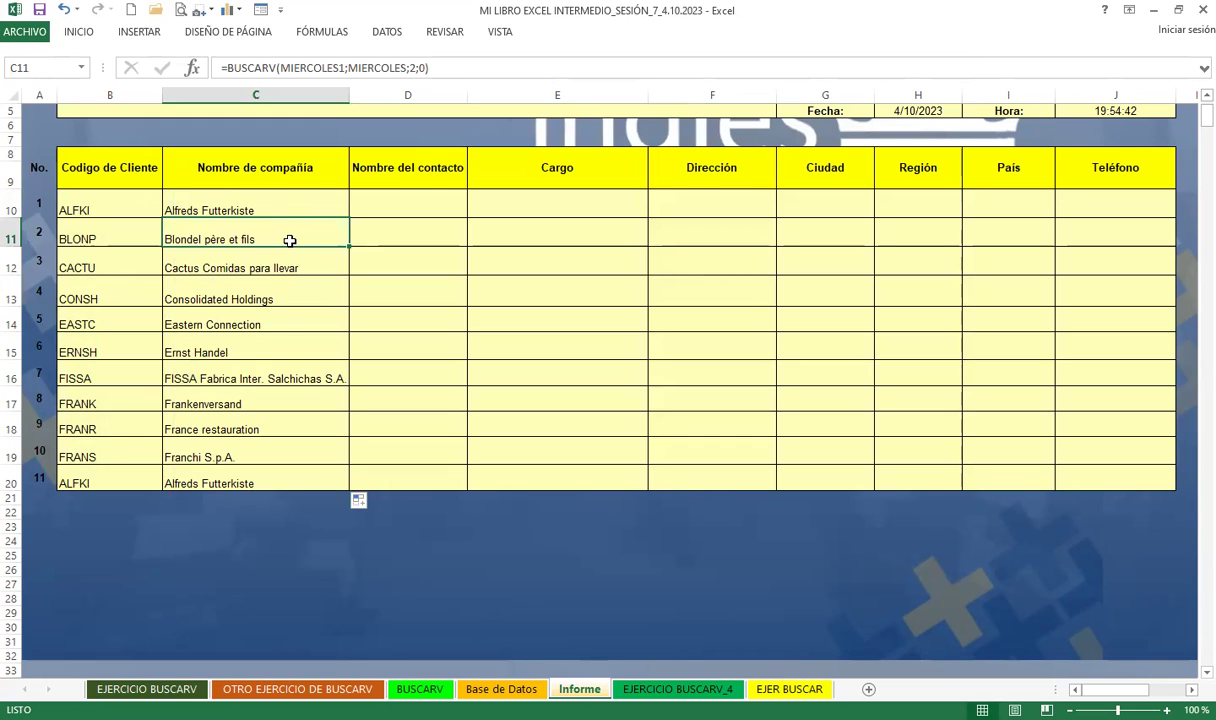
left_click_drag(290, 240, 271, 477)
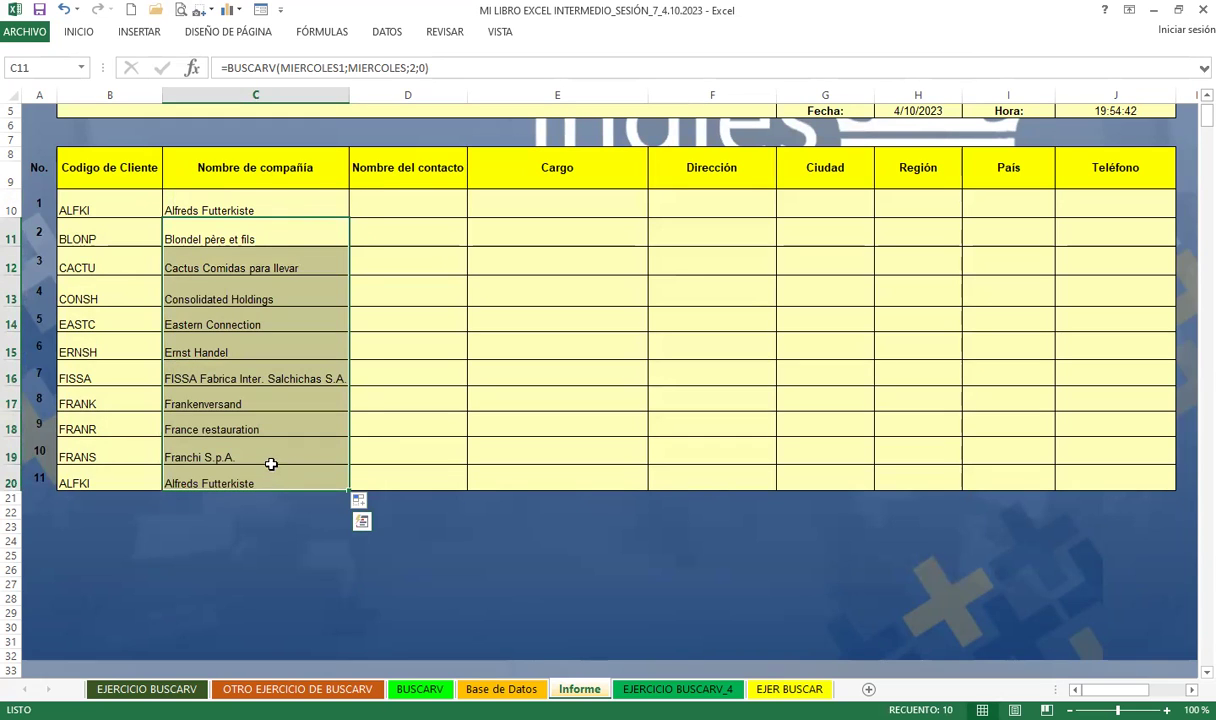
key("Delete")
Change C10's last BUSCARV argument from 0 to FALSO and copy it down to C20
left_click(250, 200)
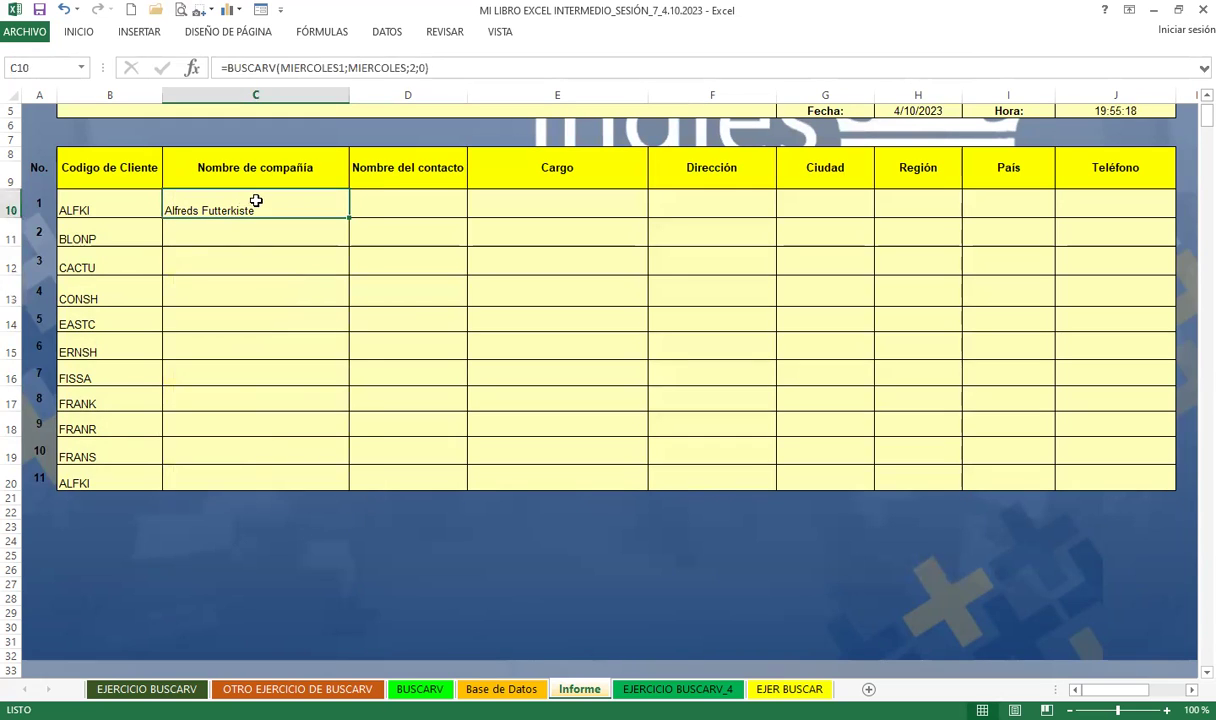
left_click(405, 68)
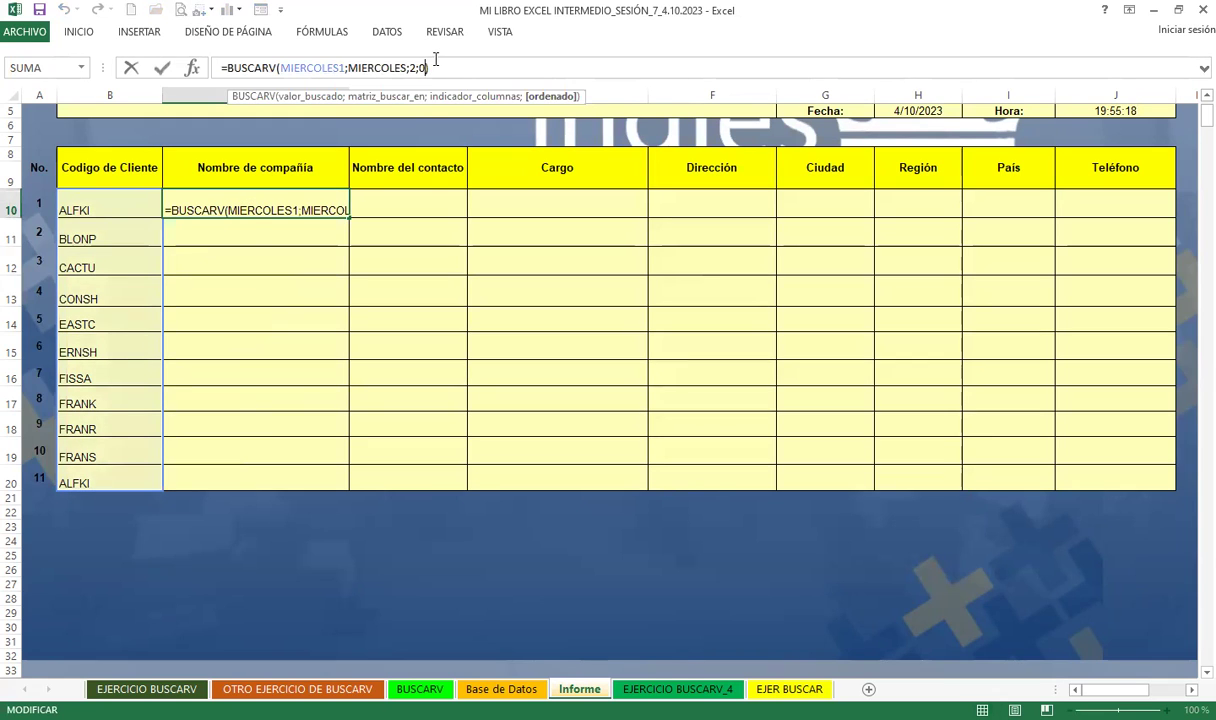
key("BackSpace")
type("FAL")
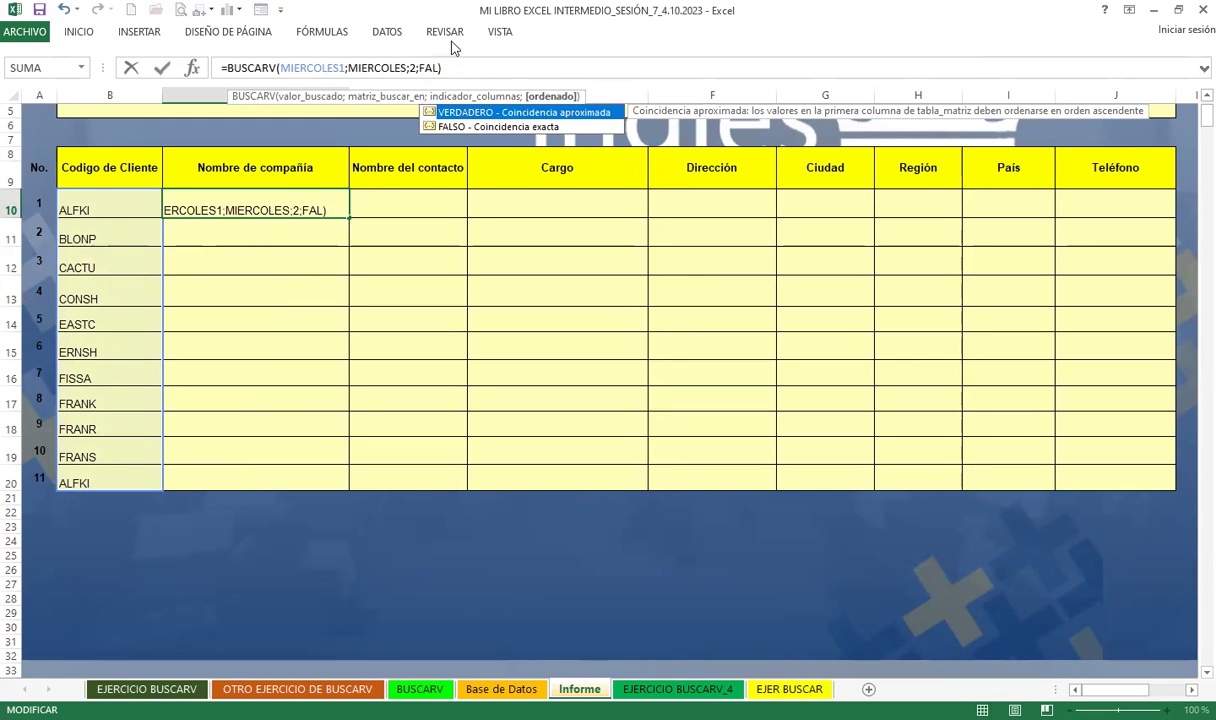
double_click(448, 126)
left_click(307, 204)
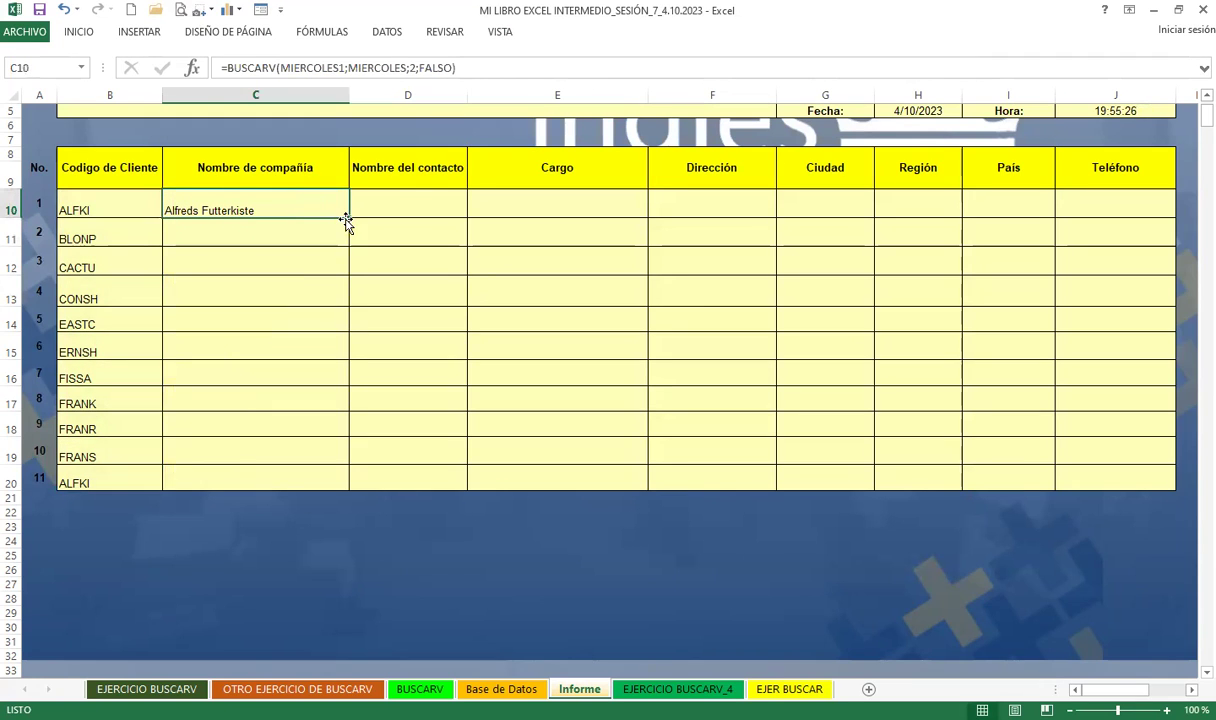
double_click(347, 218)
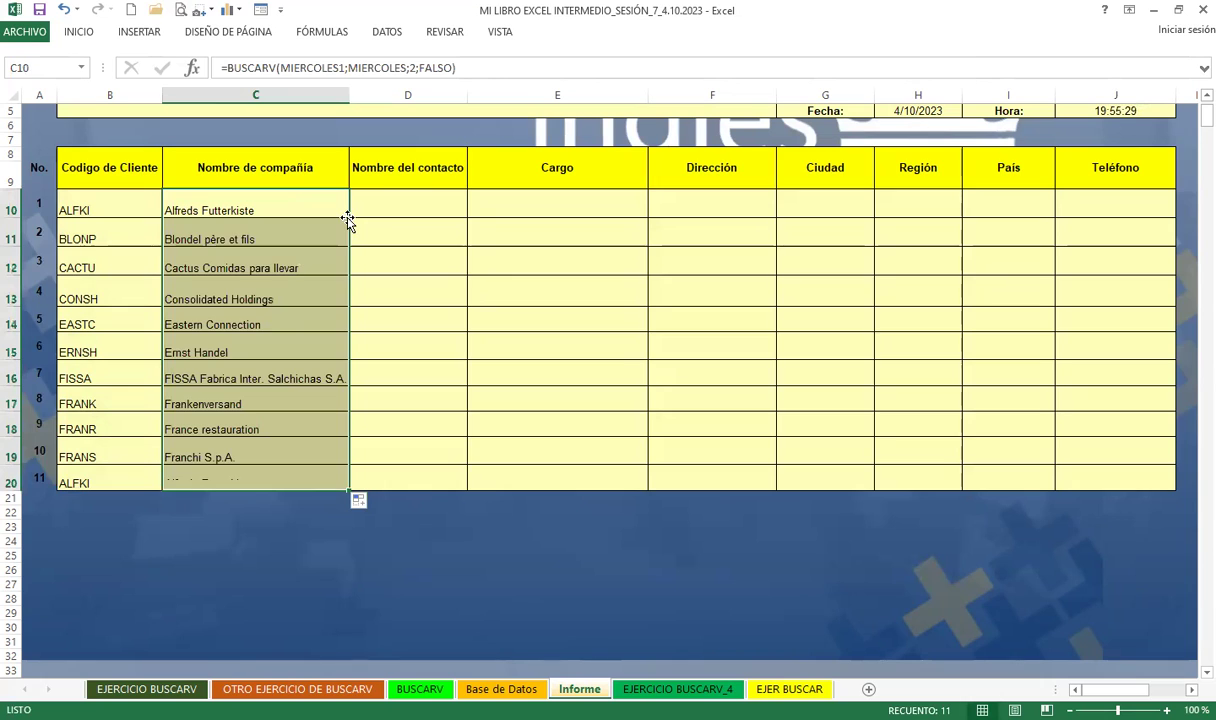
Copy the C10 lookup across to J10 and set D10's column index to 3 for the contact
left_click(281, 209)
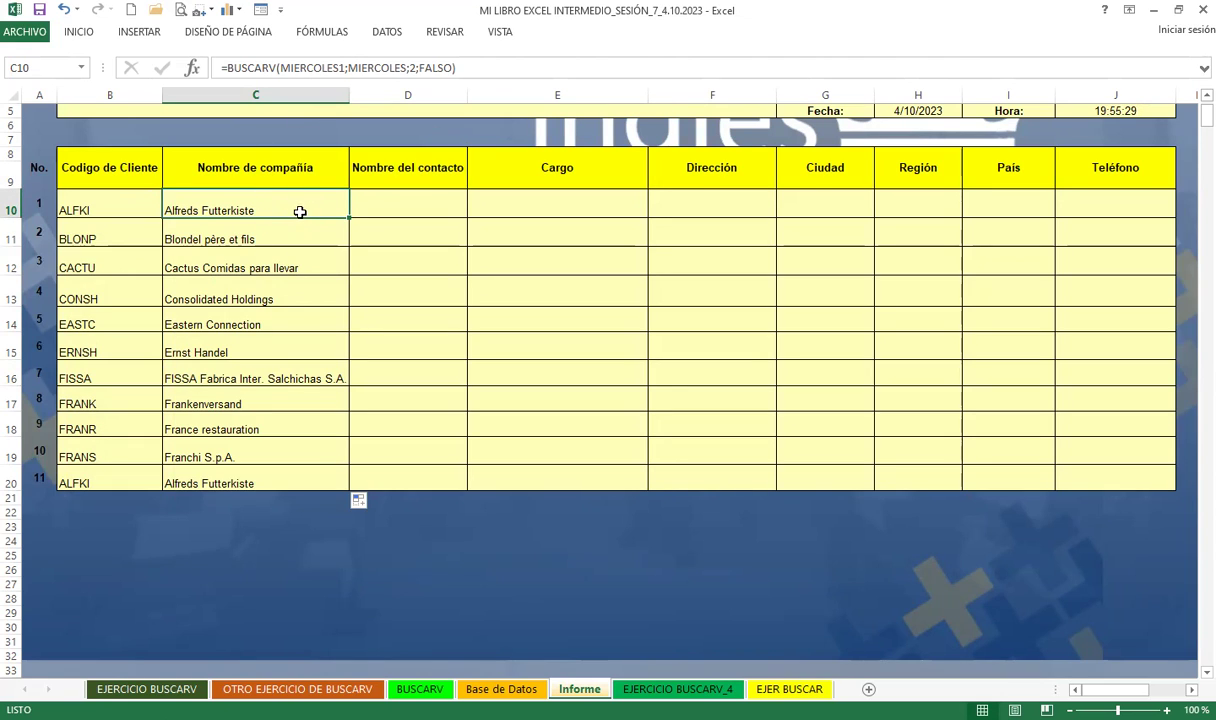
left_click_drag(350, 217, 1139, 212)
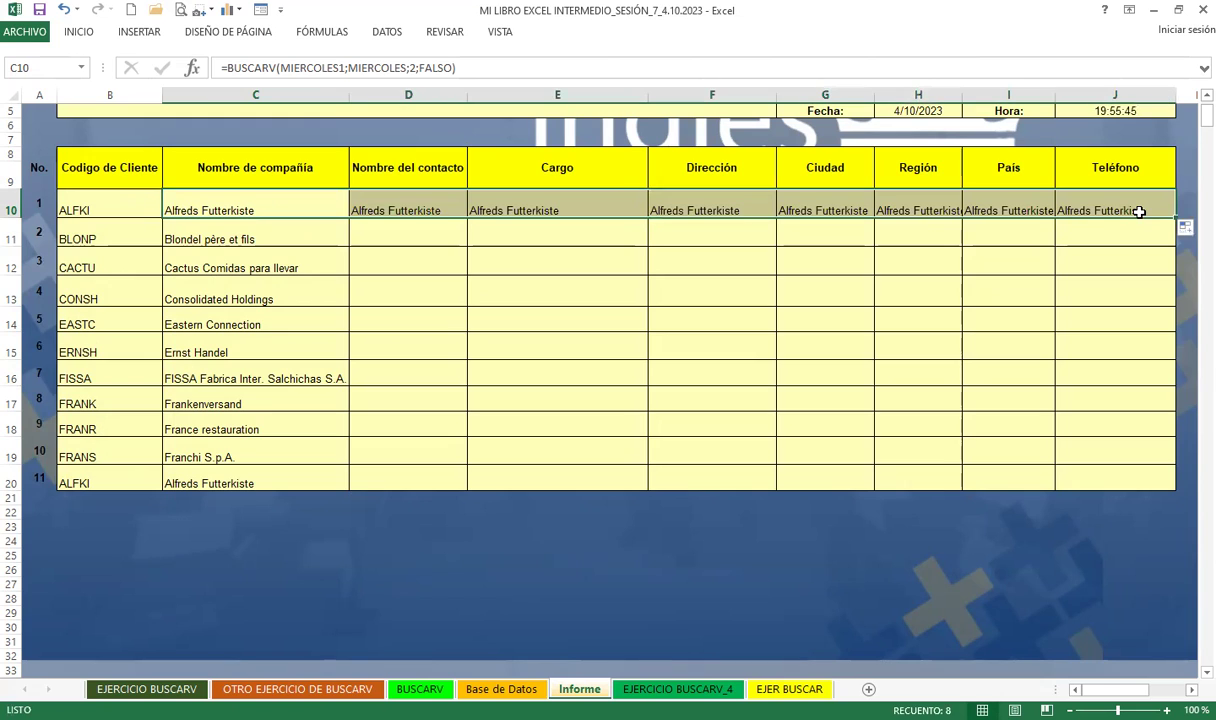
left_click(369, 204)
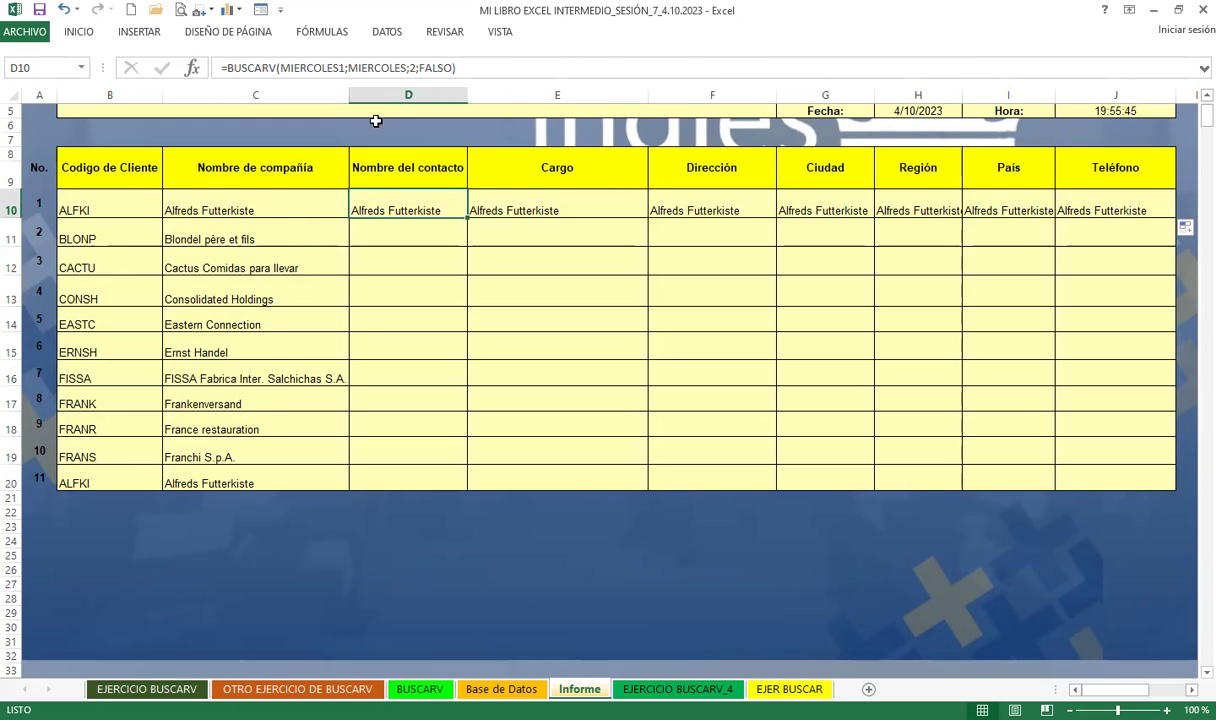
left_click(417, 67)
key("BackSpace")
type("3")
key("Return")
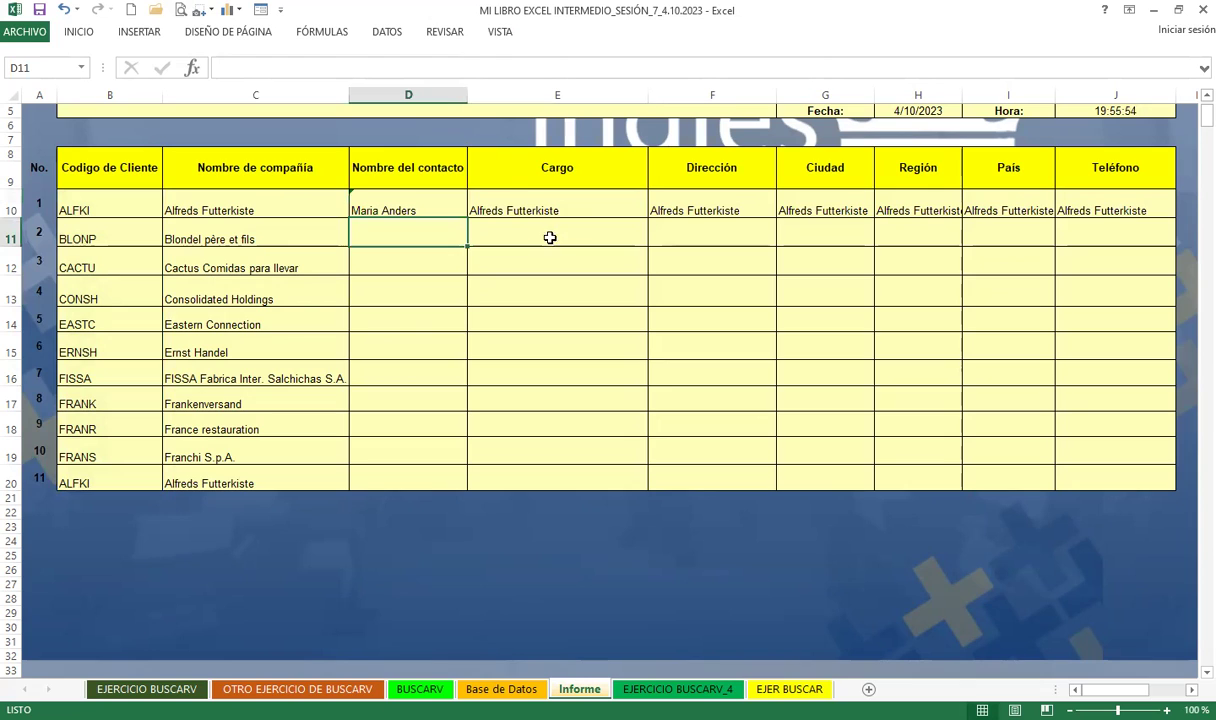
Set the column index to 4 in E10 for the title and 5 in F10 for the address
left_click(525, 200)
left_click(415, 67)
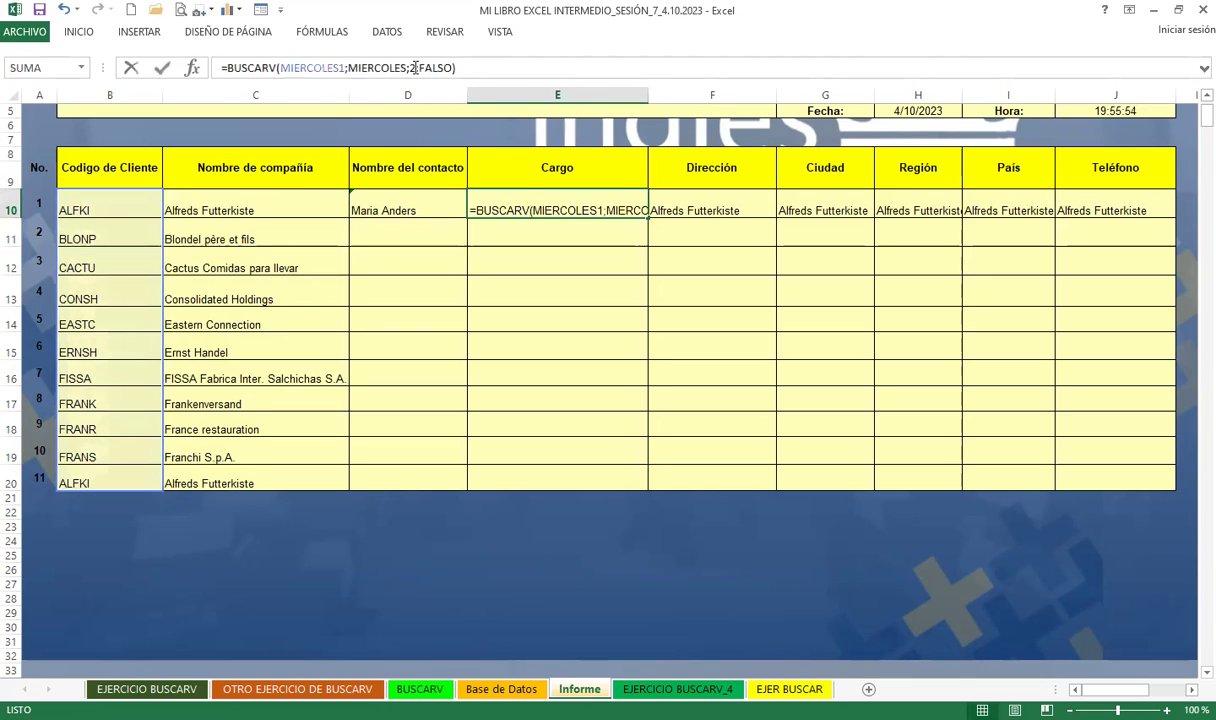
key("BackSpace")
type("4")
key("Return")
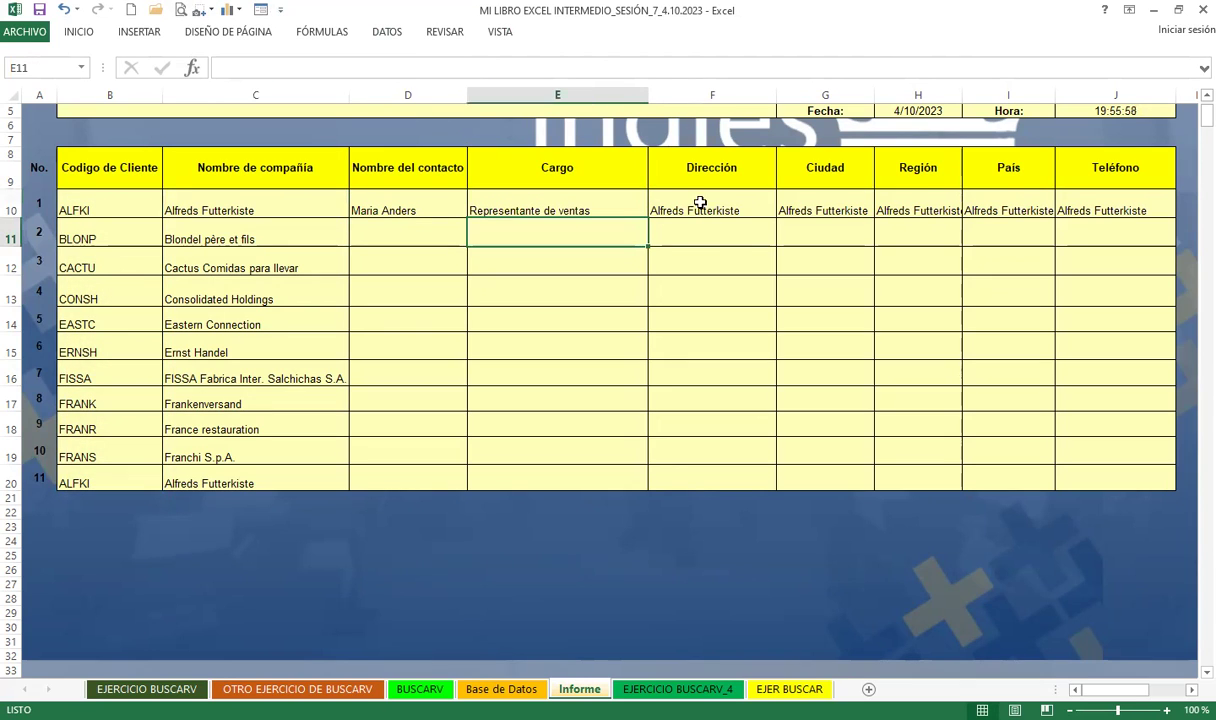
left_click(711, 212)
left_click(415, 67)
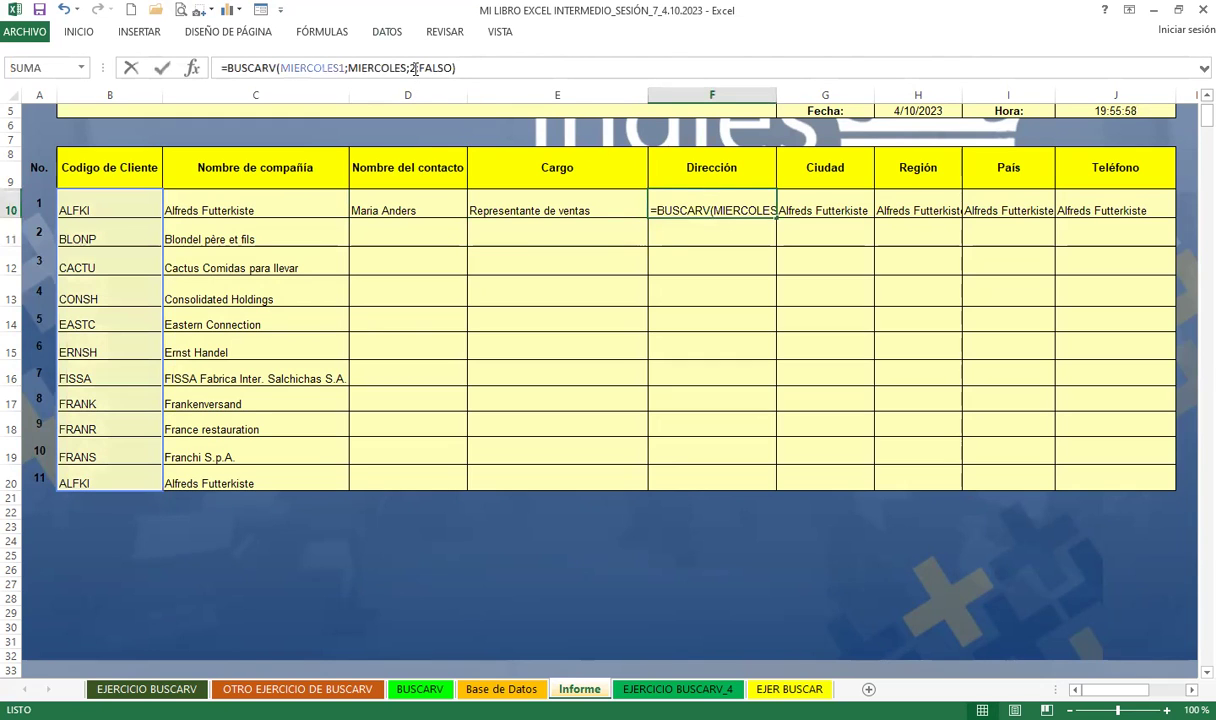
key("BackSpace")
type("5")
key("Return")
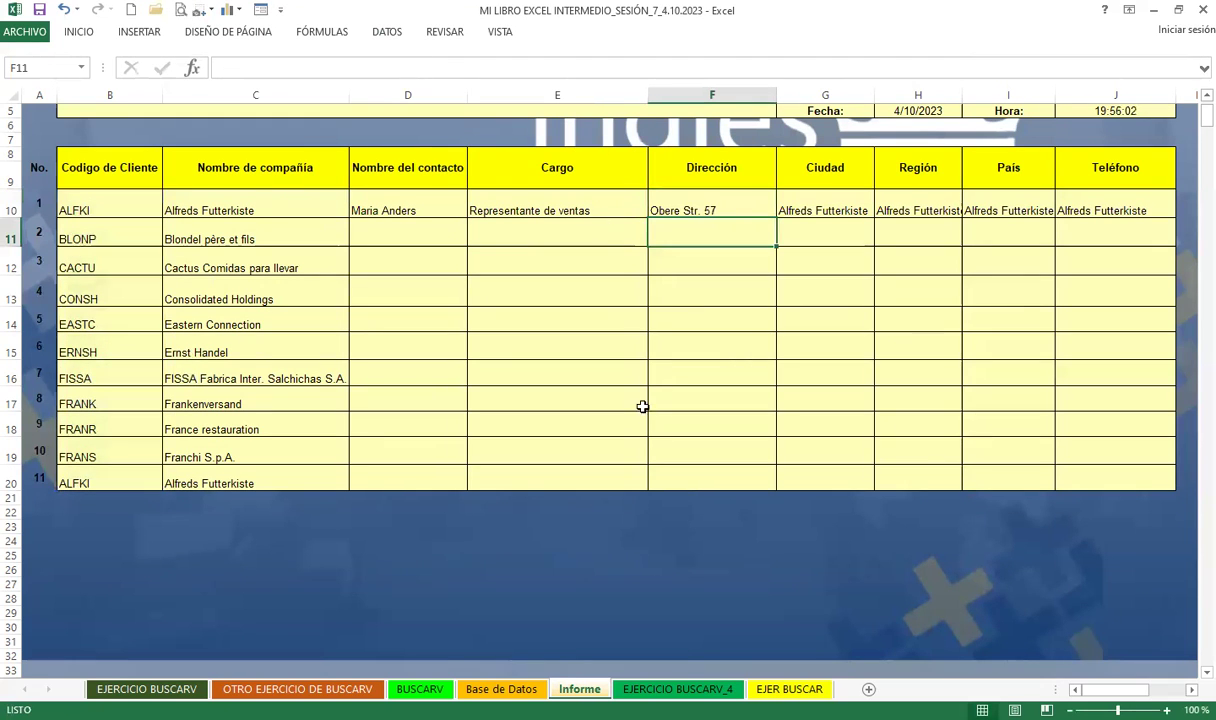
Set G10's column index to 6 for the city and confirm H10's region lookup
left_click(825, 178)
left_click(817, 205)
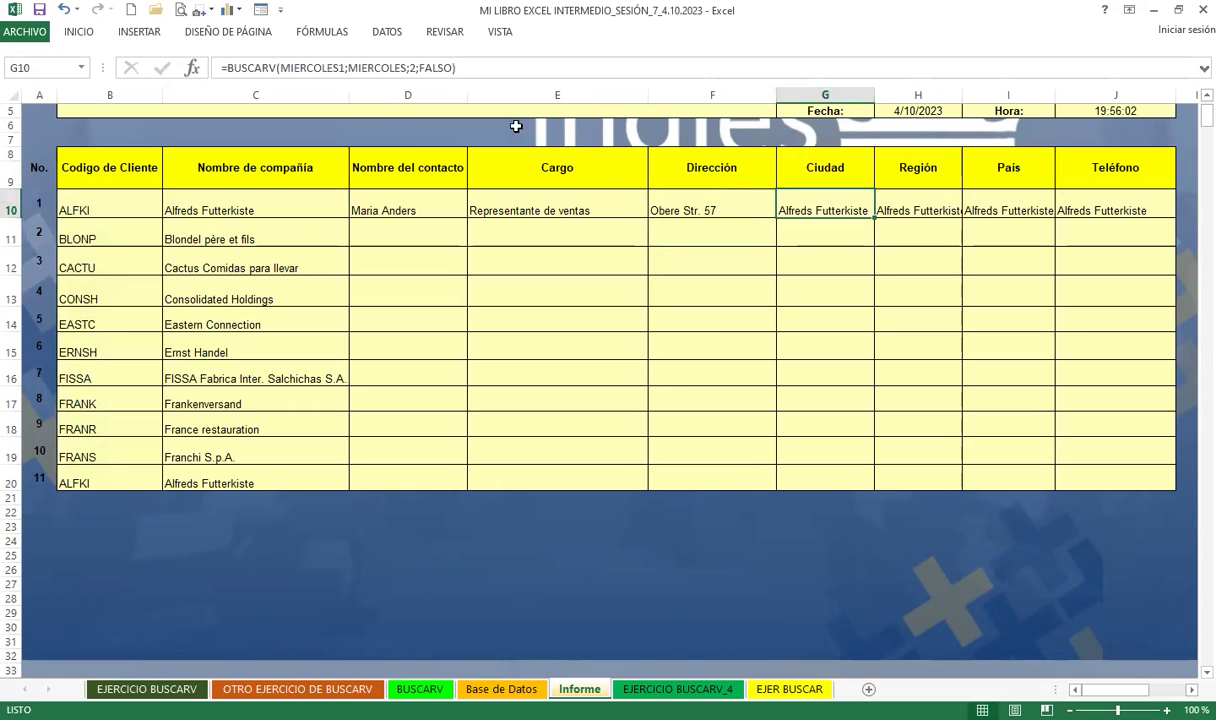
left_click(415, 68)
key("BackSpace")
type("6")
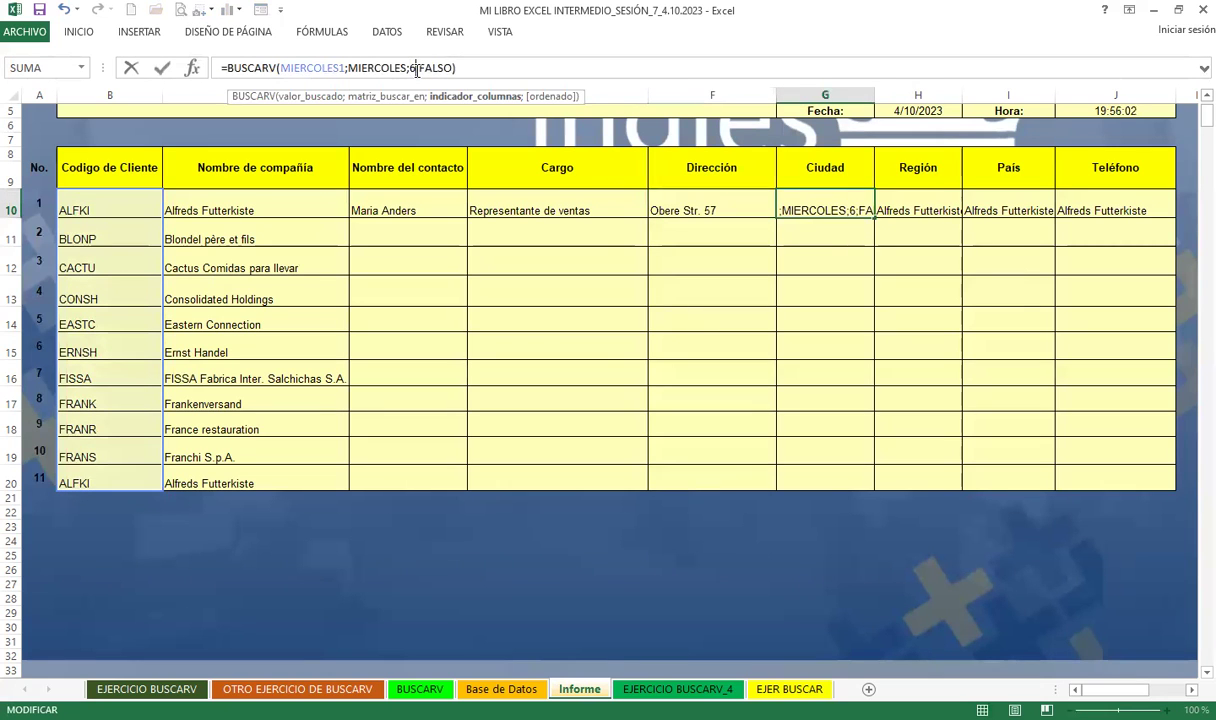
key("Return")
left_click(925, 204)
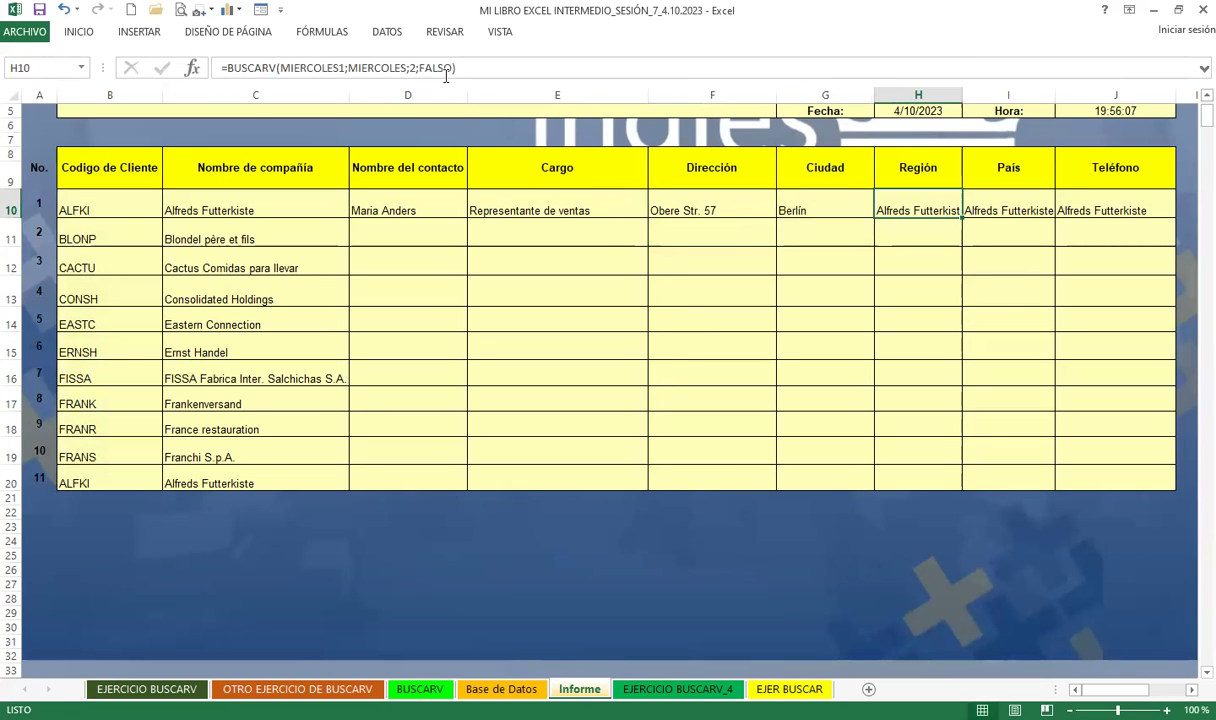
left_click(414, 68)
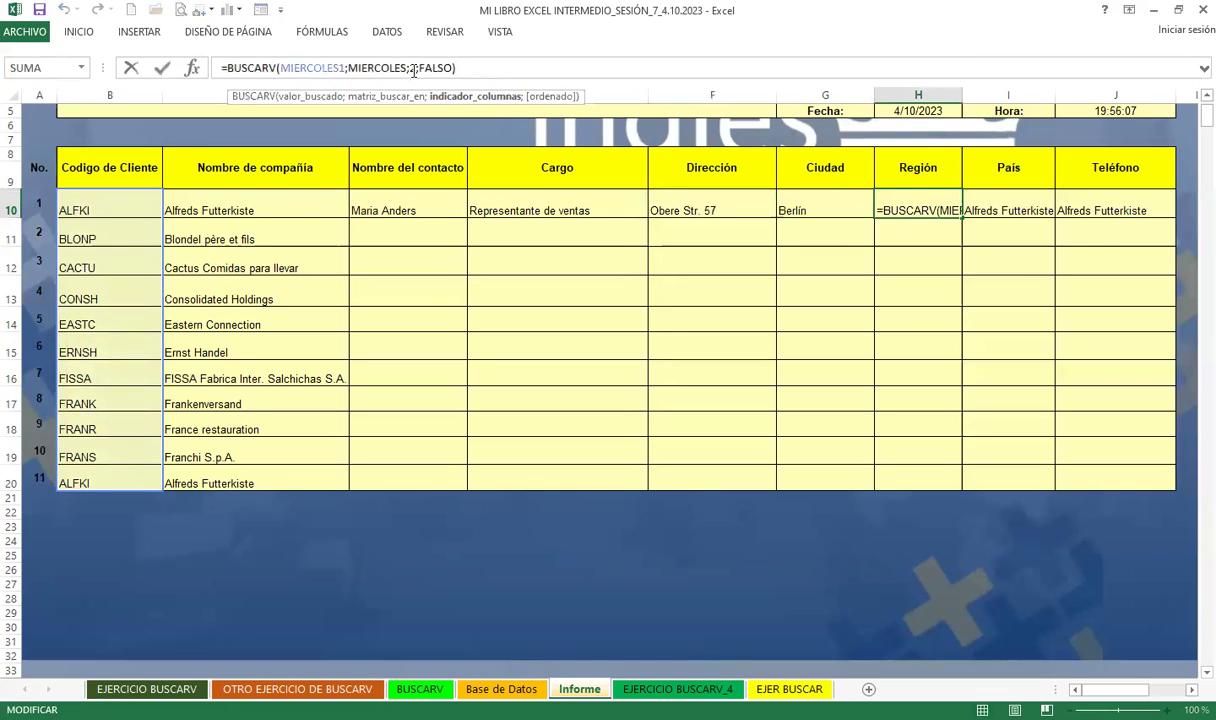
type("7")
key("Return")
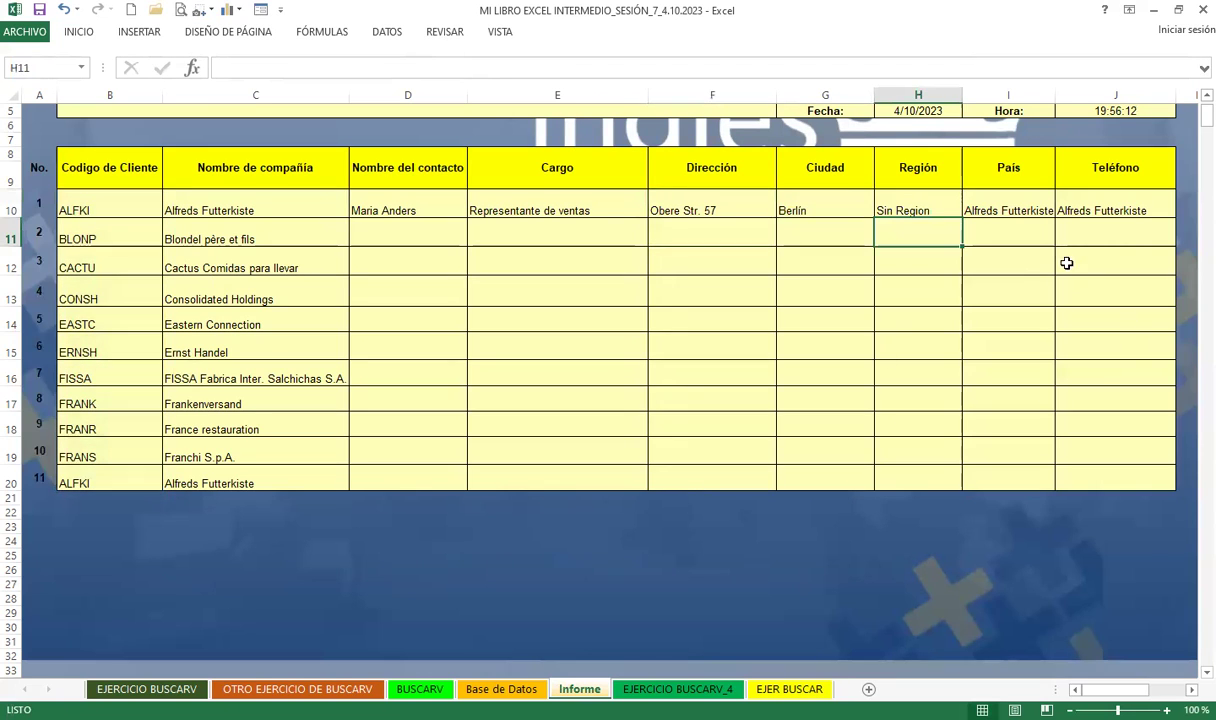
Set the column index to 8 in I10 for the country and 9 in J10 for the phone
left_click(1008, 204)
left_click(413, 68)
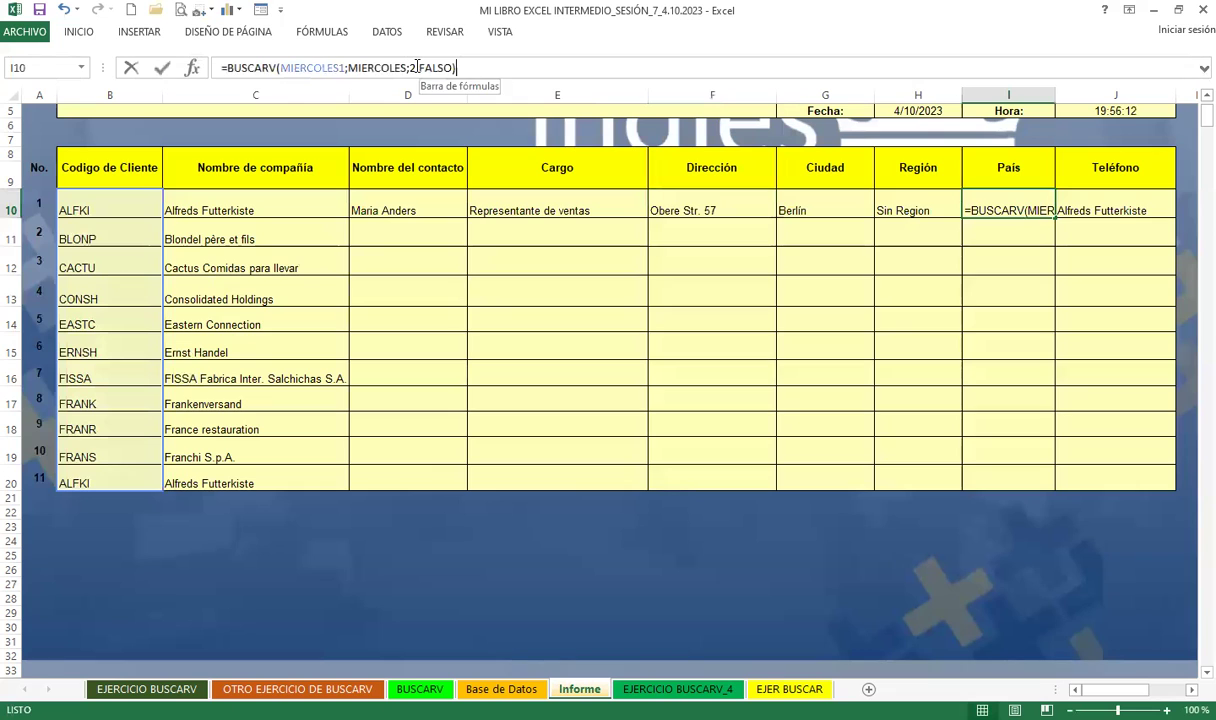
key("BackSpace")
type("8")
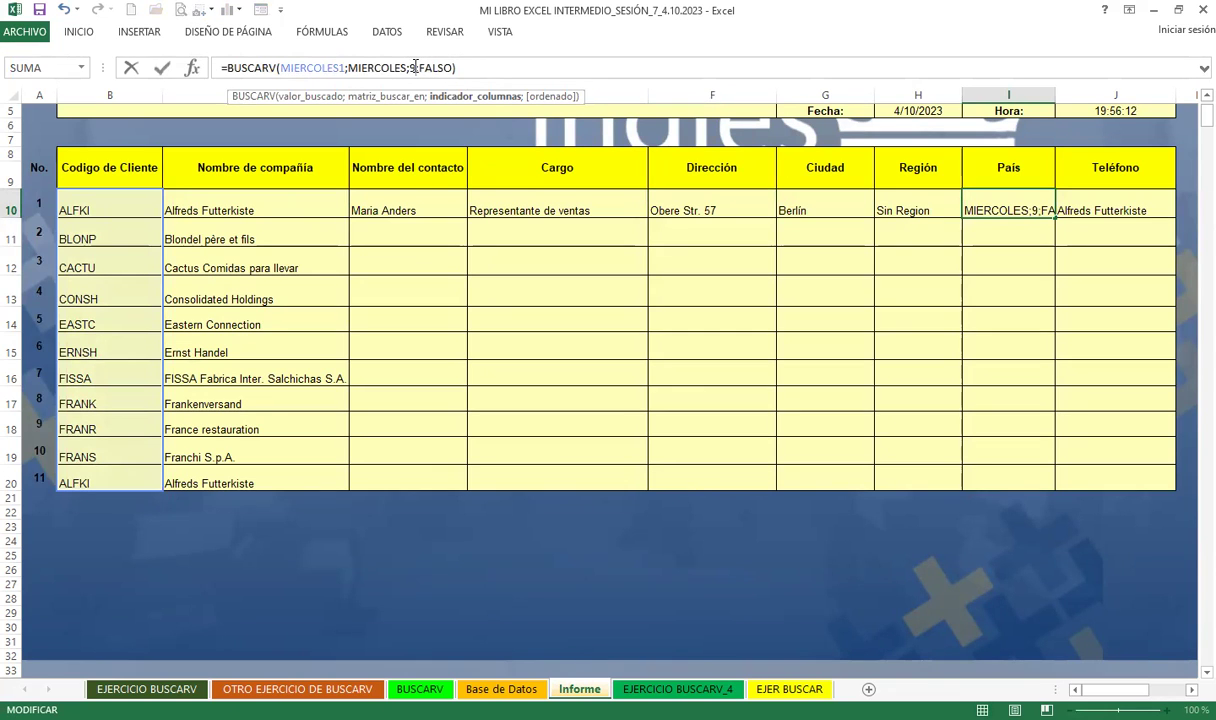
key("Return")
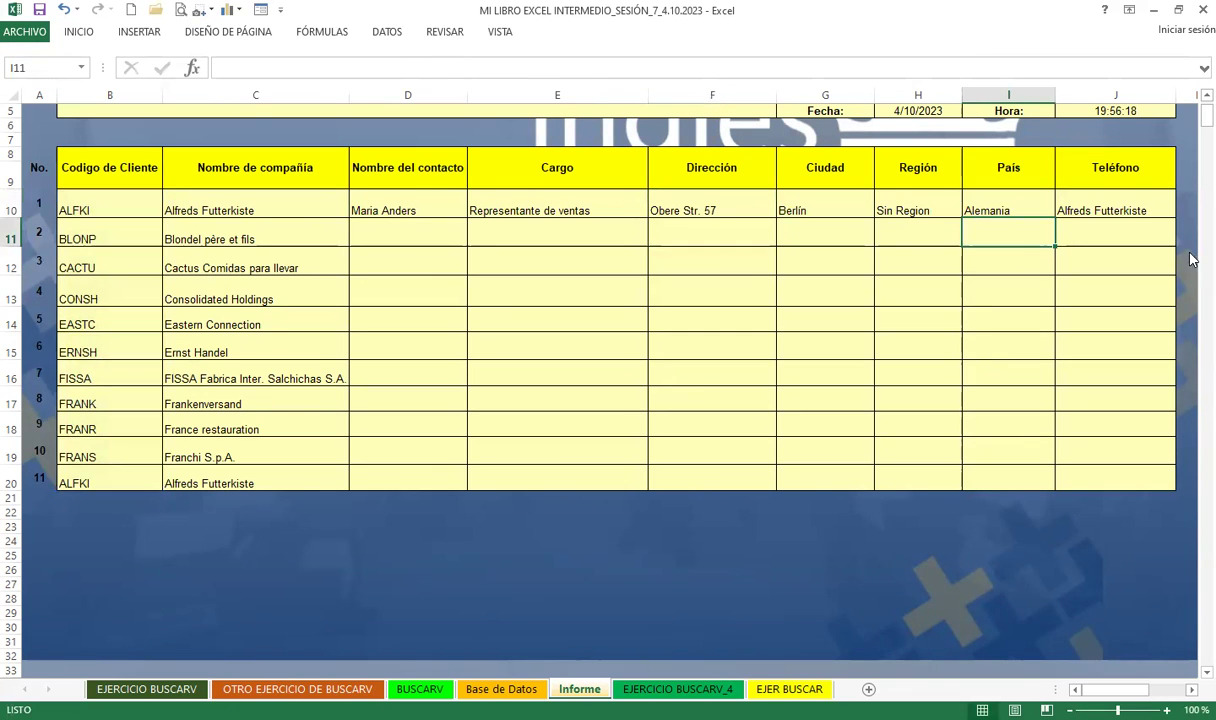
left_click(1090, 199)
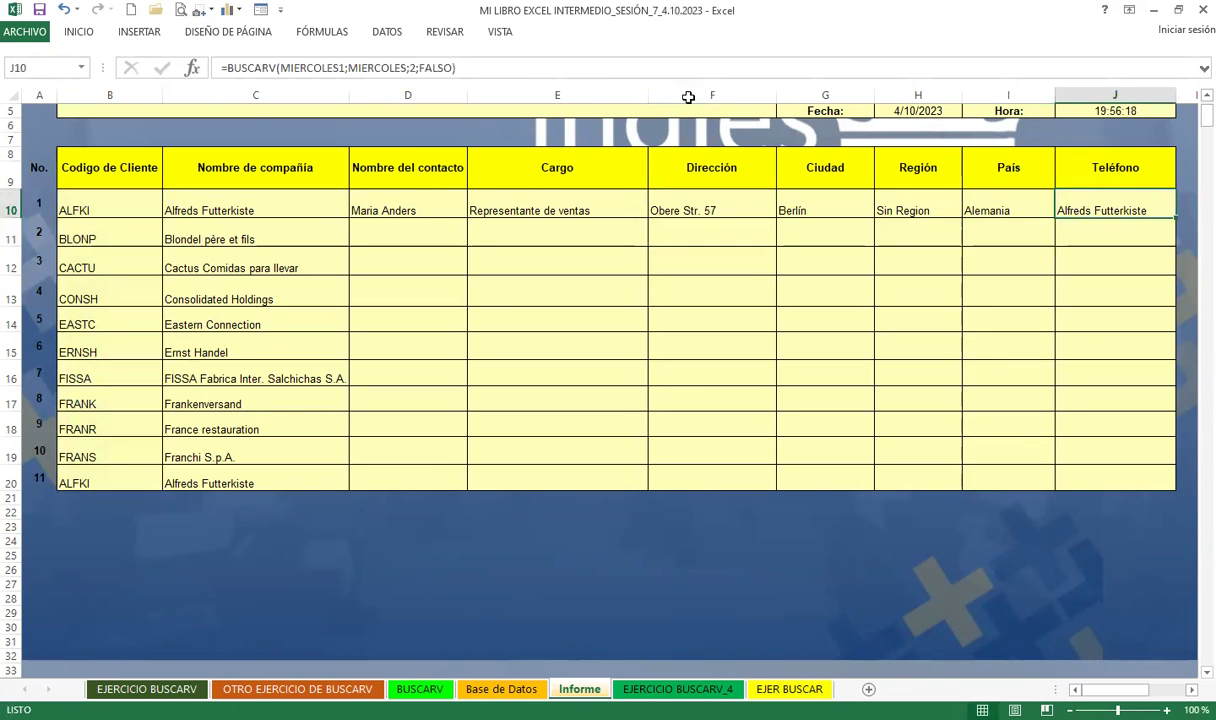
left_click(413, 68)
key("BackSpace")
type("9")
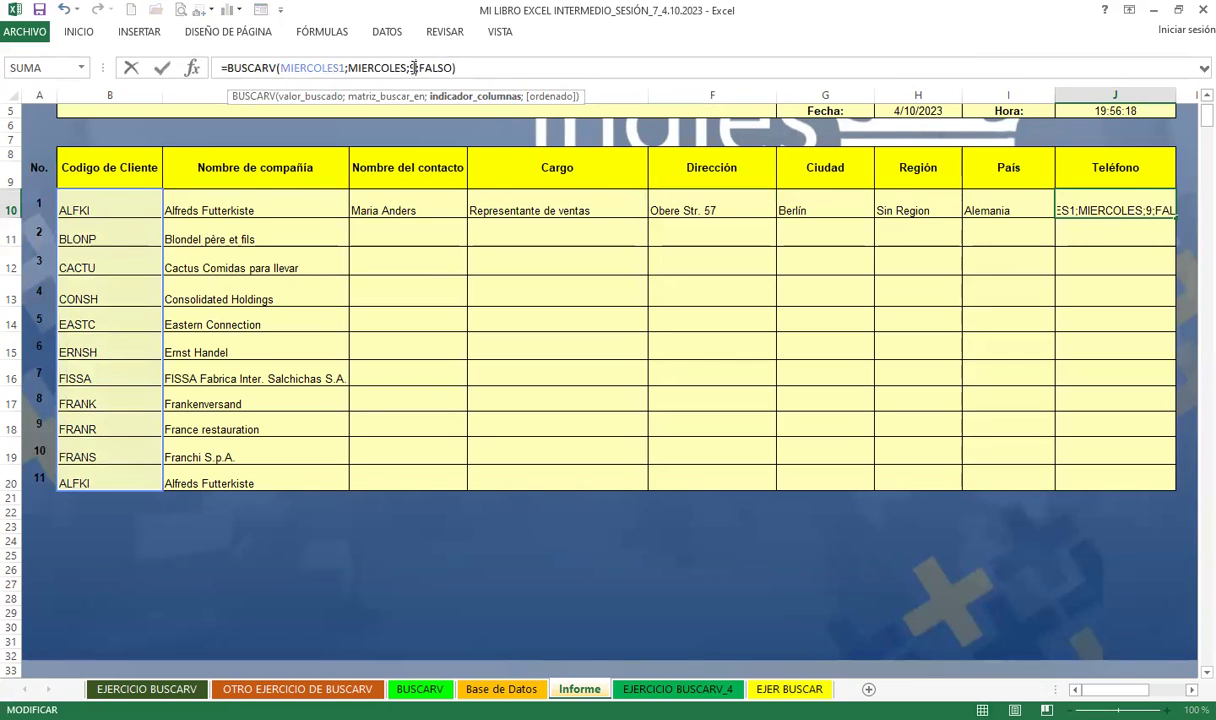
key("Return")
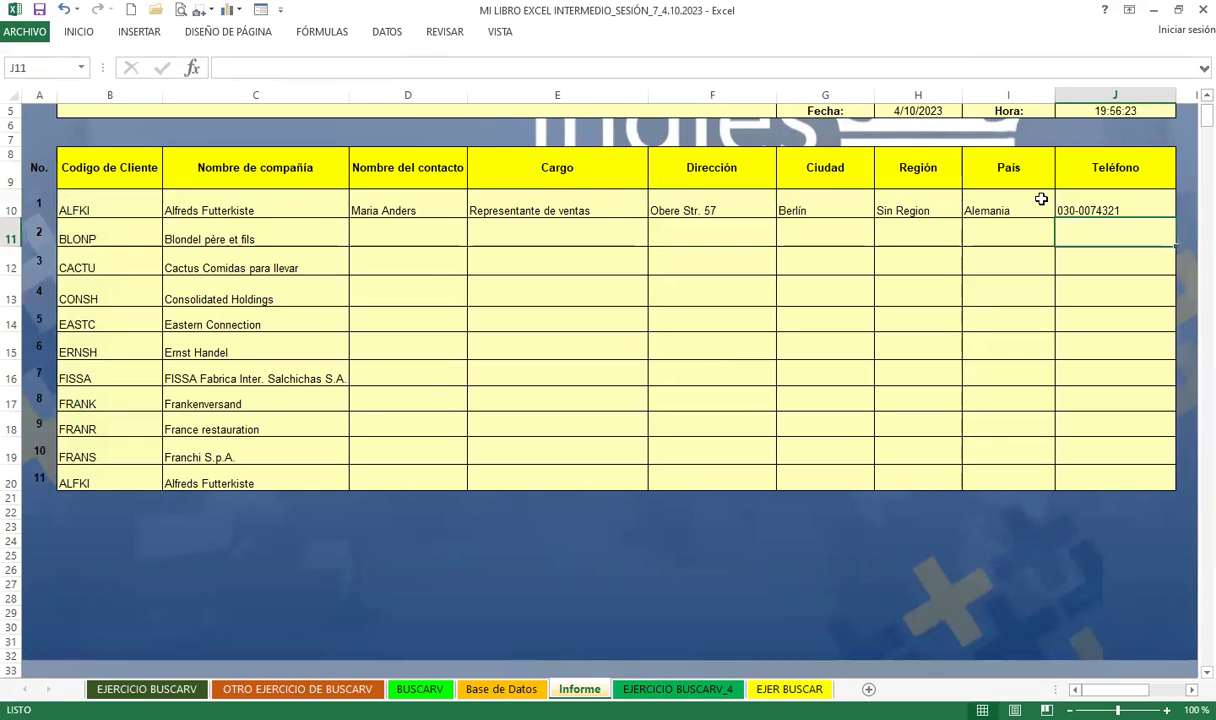
Copy the D10:J10 contact-to-phone lookups down through row 20
left_click(280, 205)
mouse_move(388, 202)
left_mouse_down()
mouse_move(963, 190)
mouse_move(1176, 219)
left_mouse_up()
left_click(1176, 219)
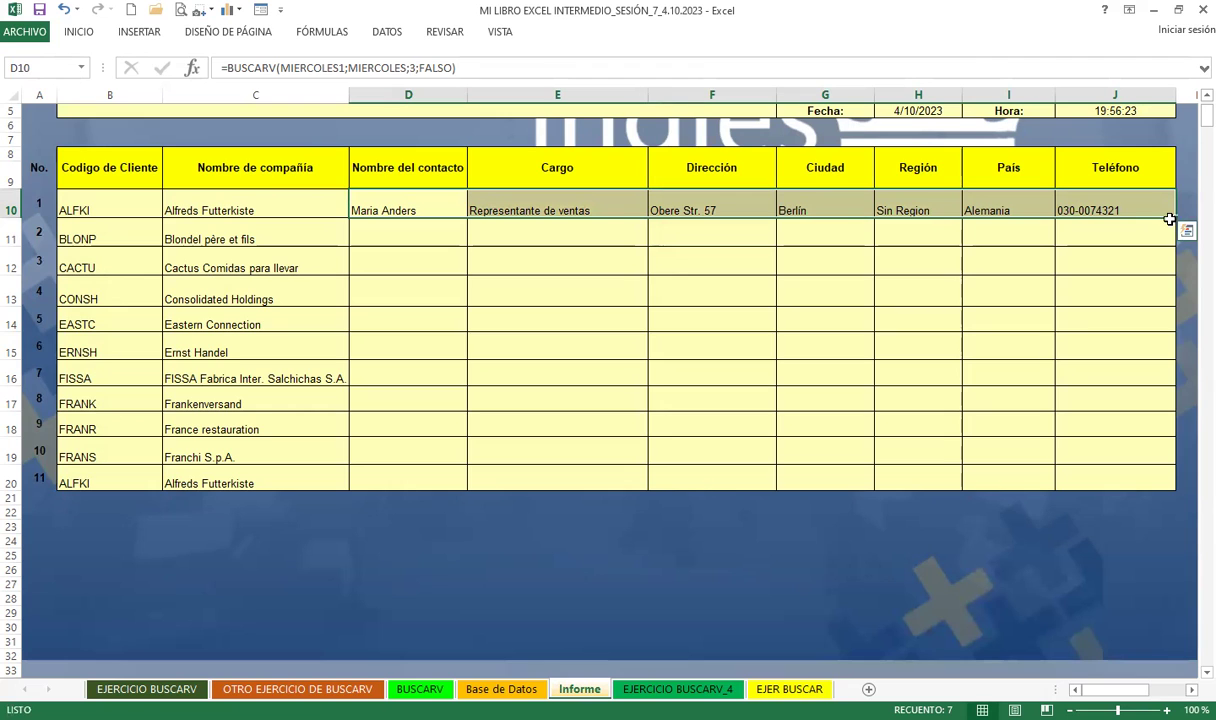
double_click(1170, 219)
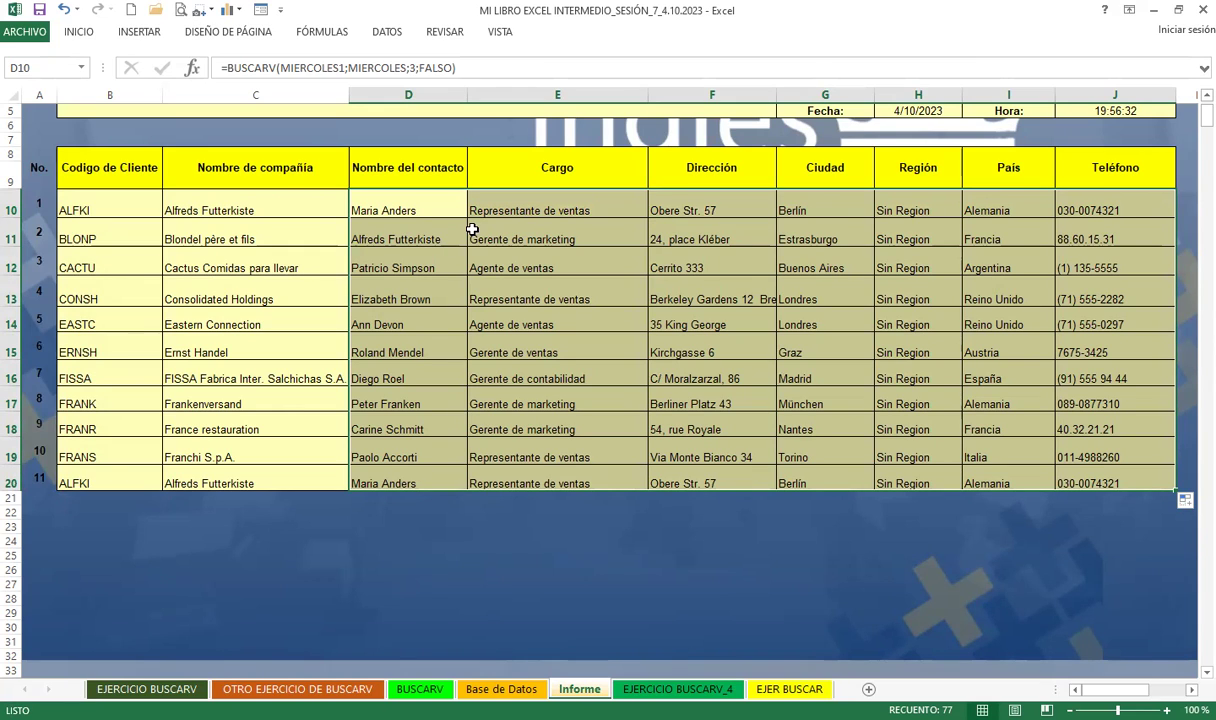
left_click(12, 428)
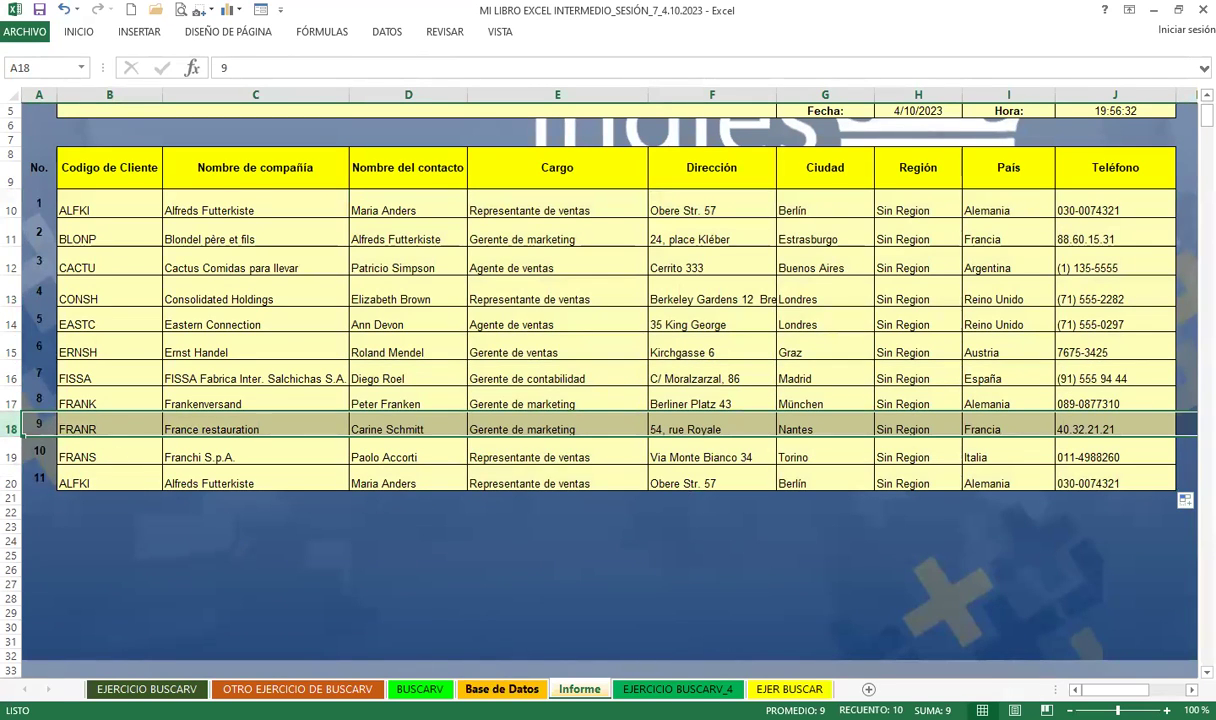
Fill the FRANK customer row on the Base de Datos sheet with yellow
left_click(505, 689)
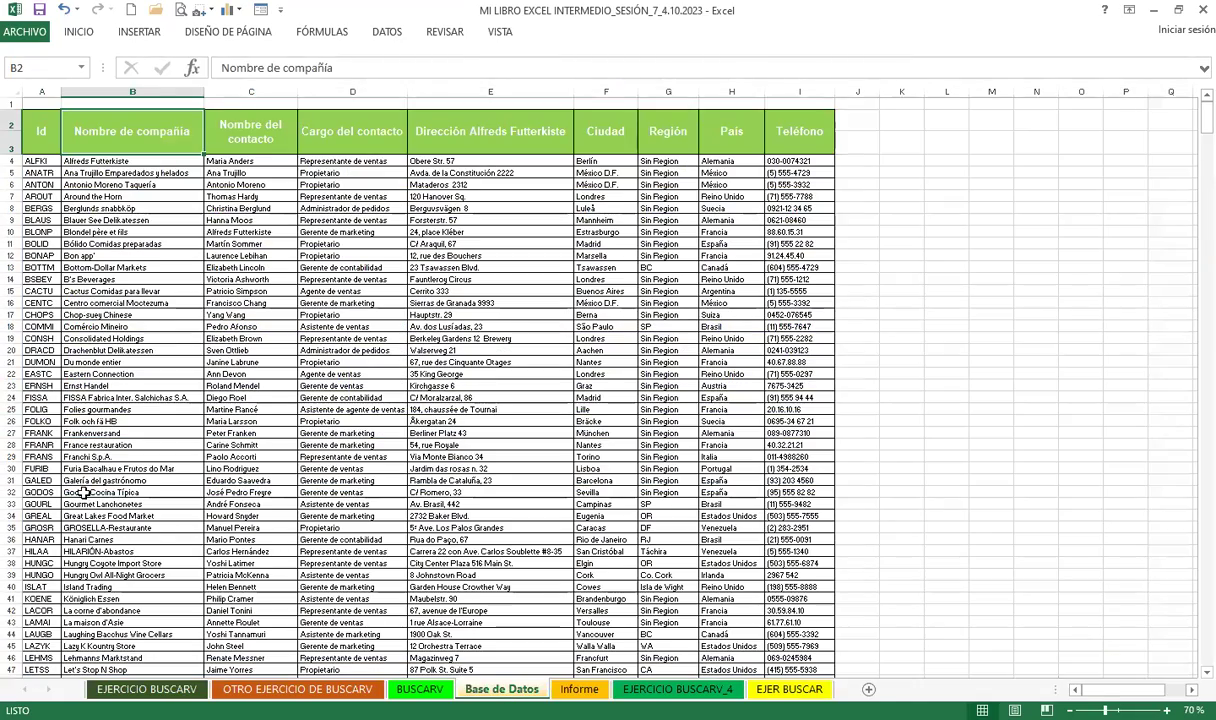
scroll(12, 450, "up", 2, "ctrl")
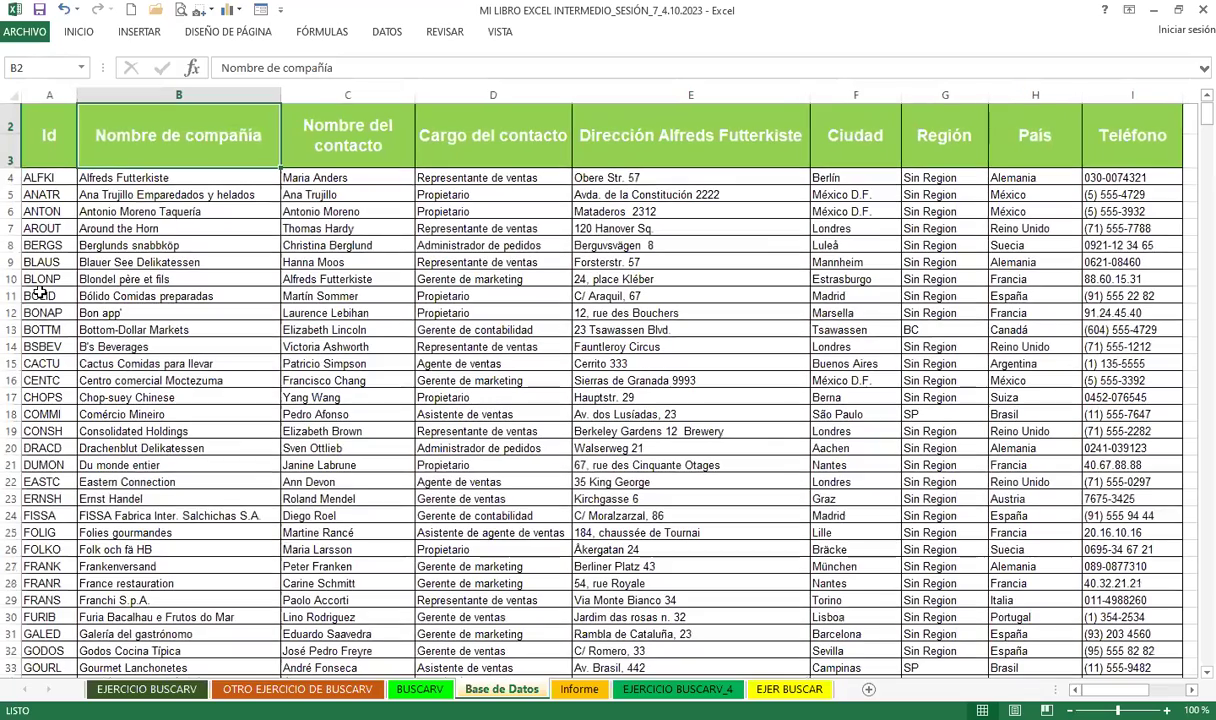
left_click(10, 566)
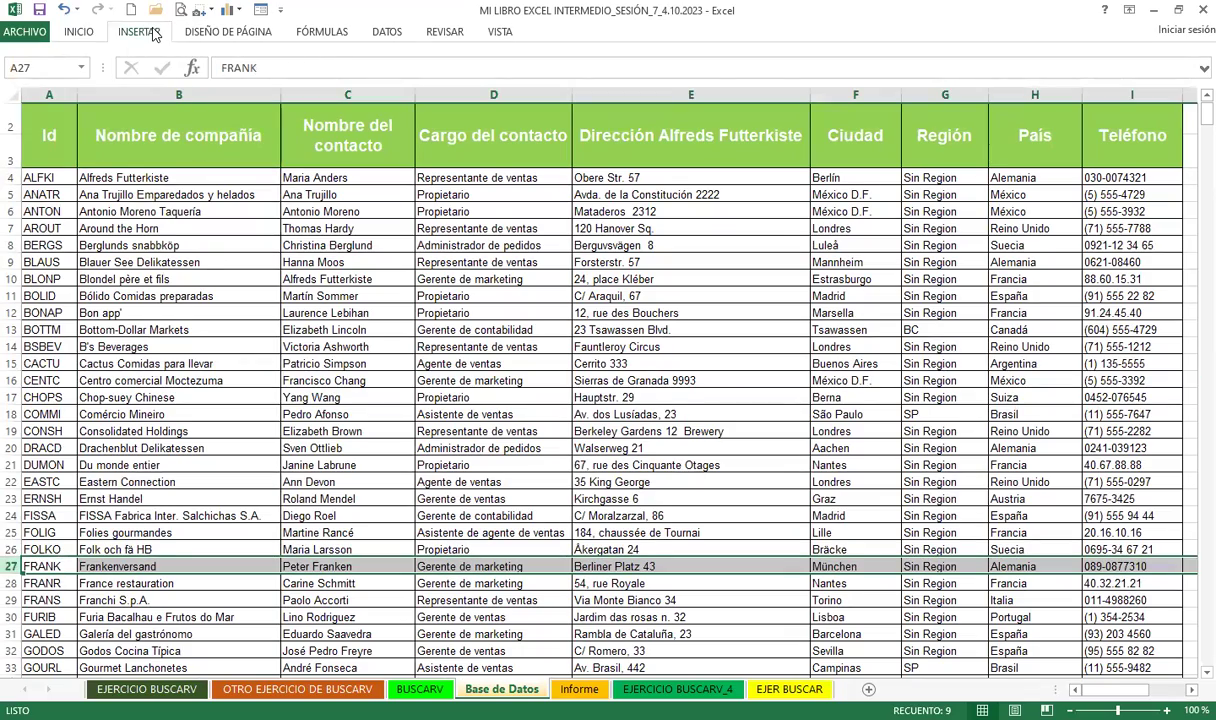
double_click(78, 31)
left_click(258, 87)
scroll(299, 428, "down", 4)
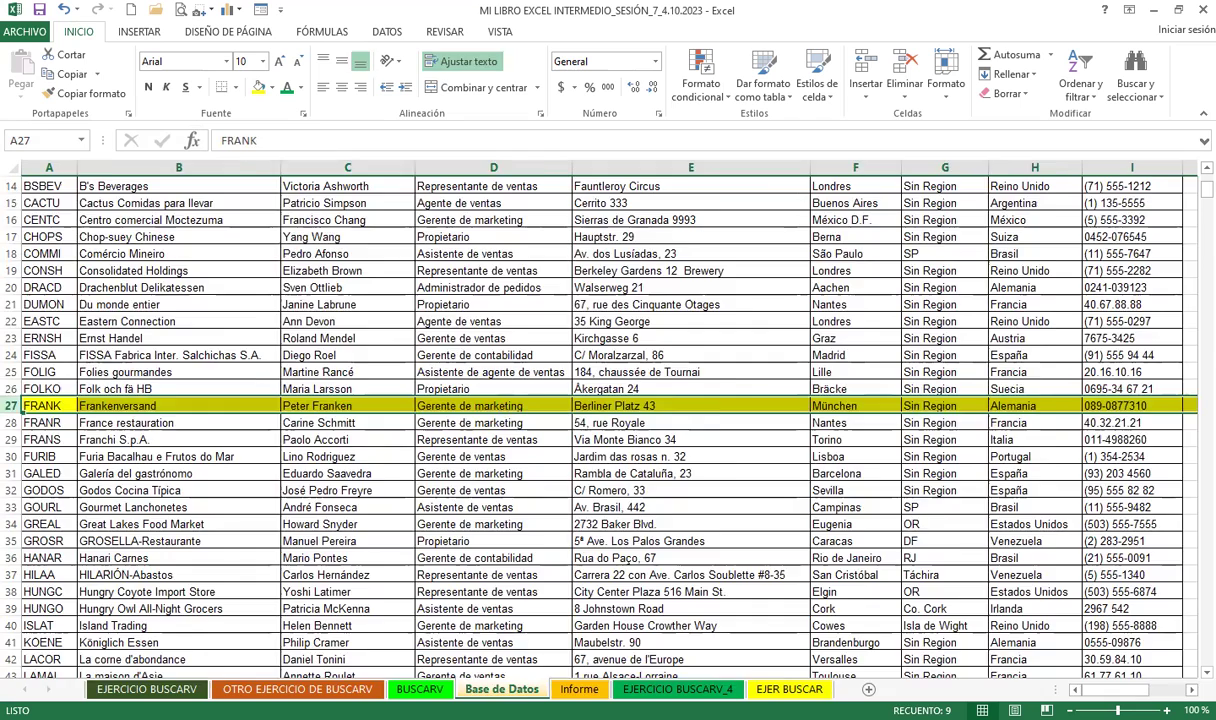
Compare Informe row 18's lookup formula with the Base de Datos records
key("ctrl+Page_Down")
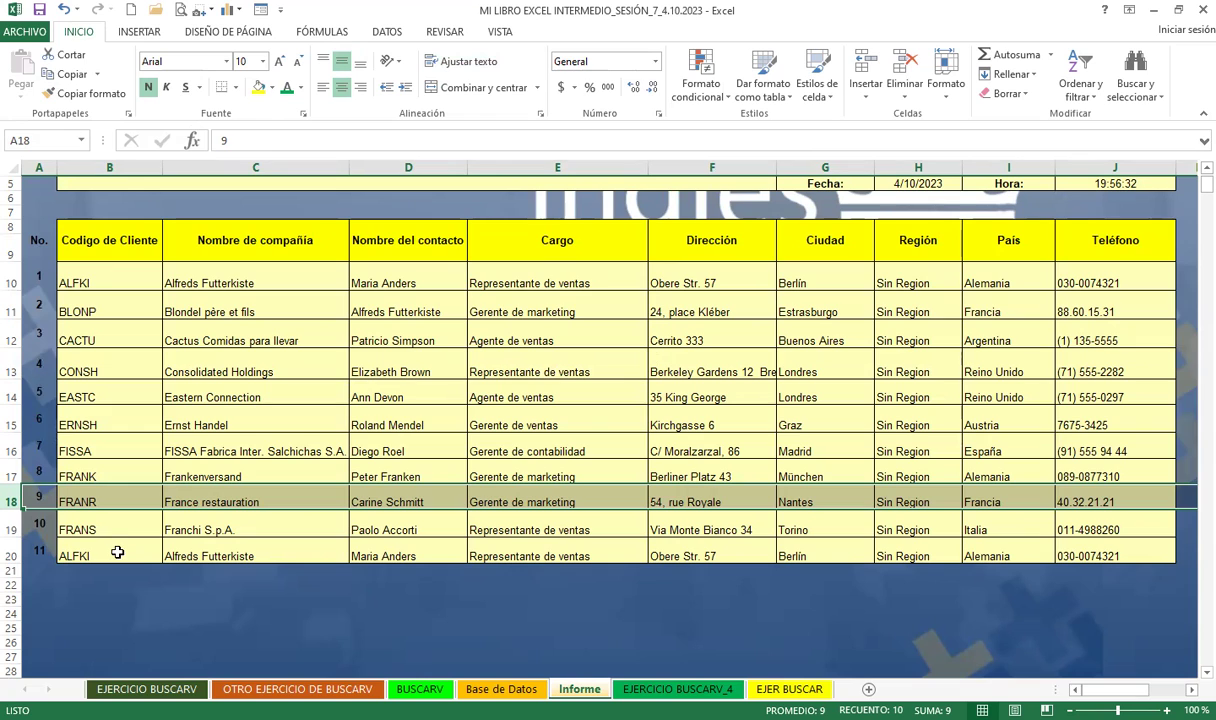
left_click(245, 497)
left_click(501, 689)
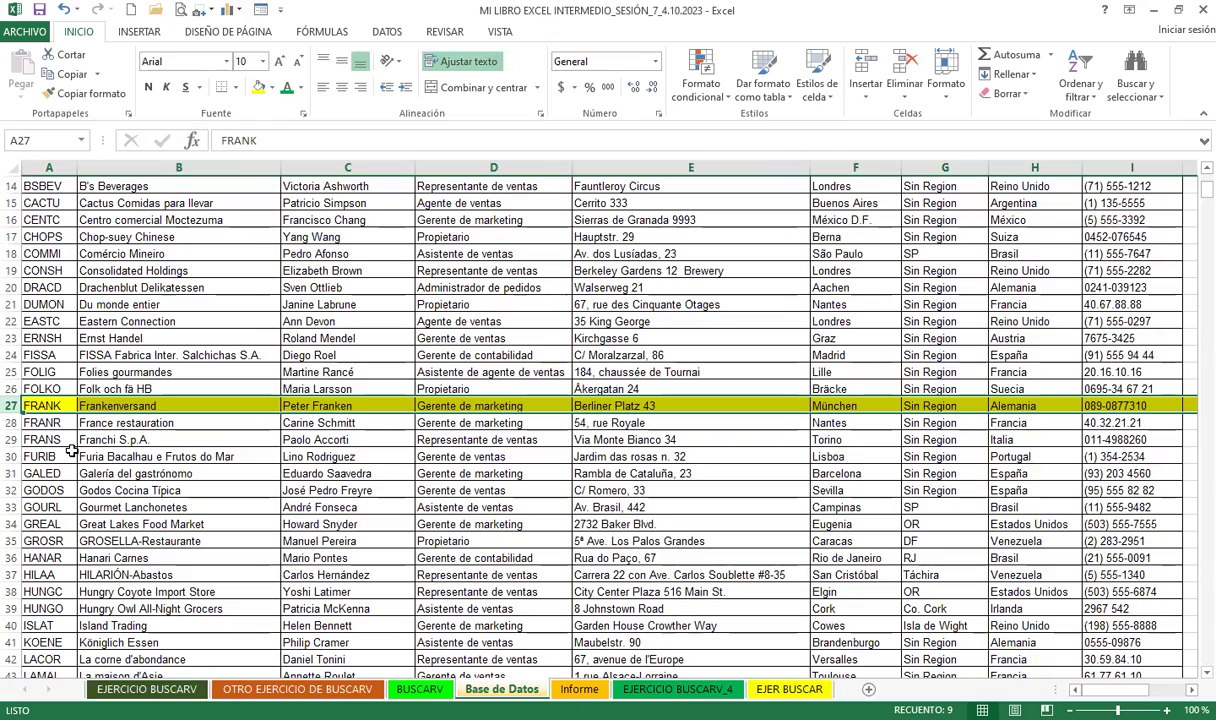
scroll(89, 418, "up", 5)
scroll(89, 418, "down", 5)
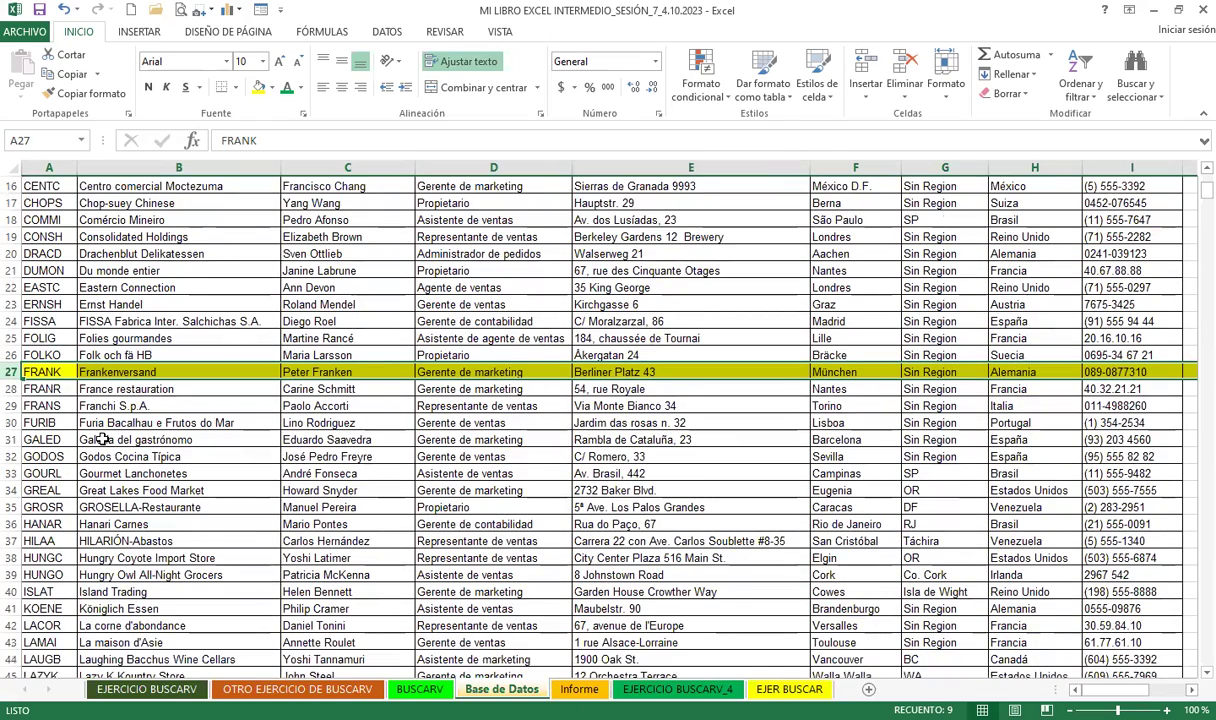
left_click(579, 689)
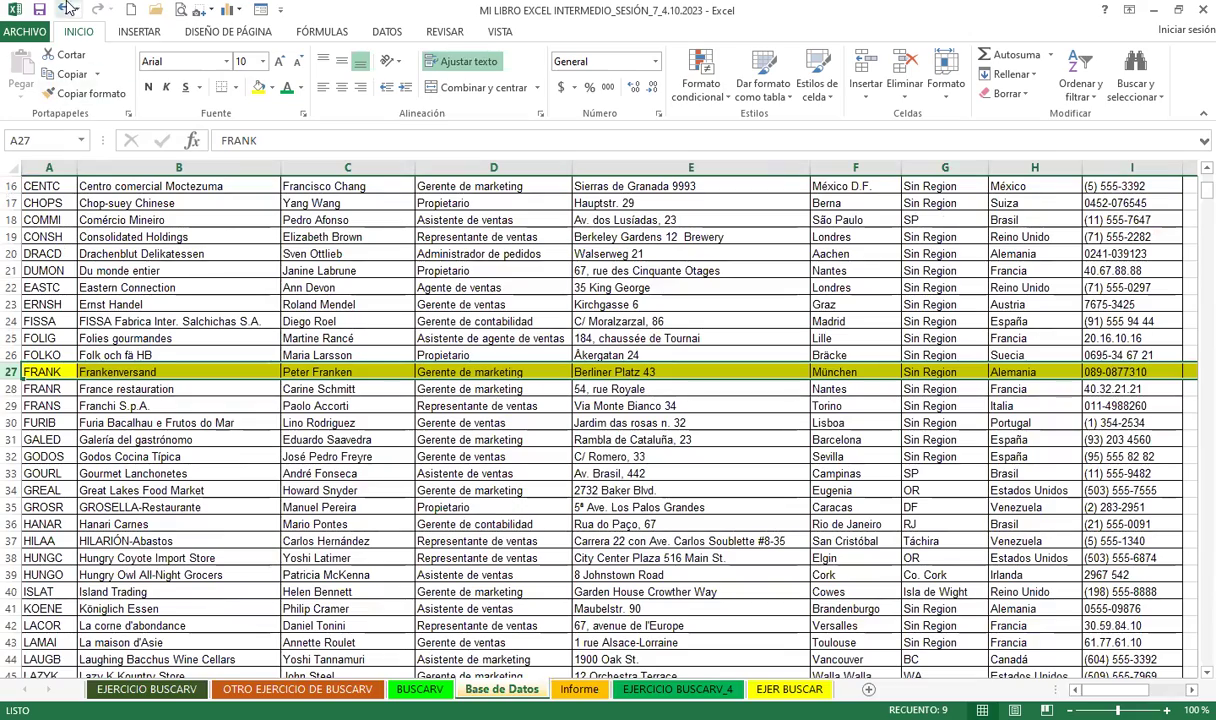
Fill the FRANR customer row yellow and check its company name
left_click(10, 370)
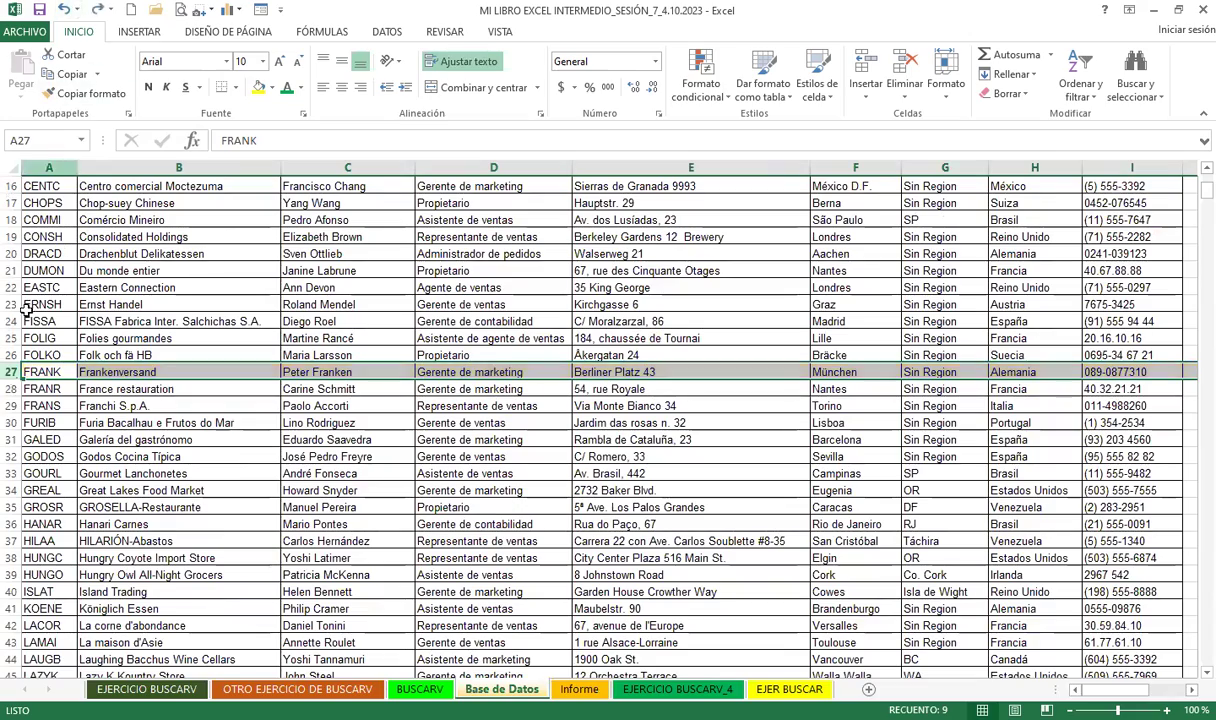
left_click(12, 389)
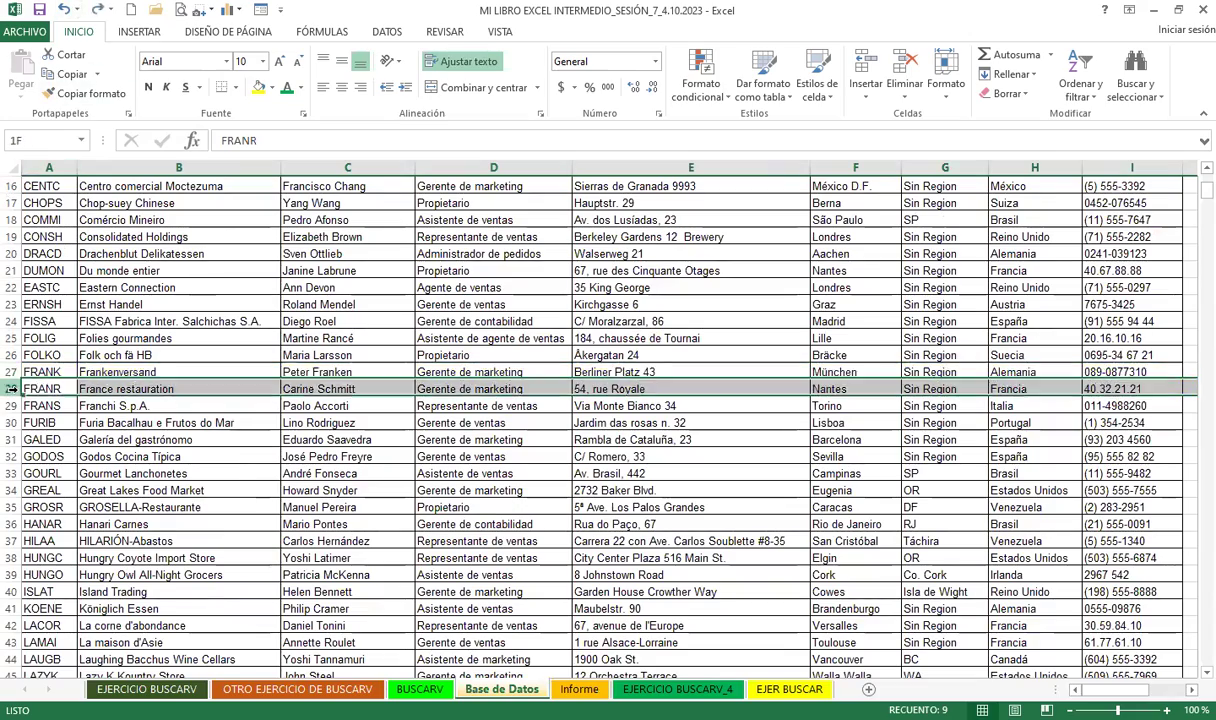
left_click(257, 87)
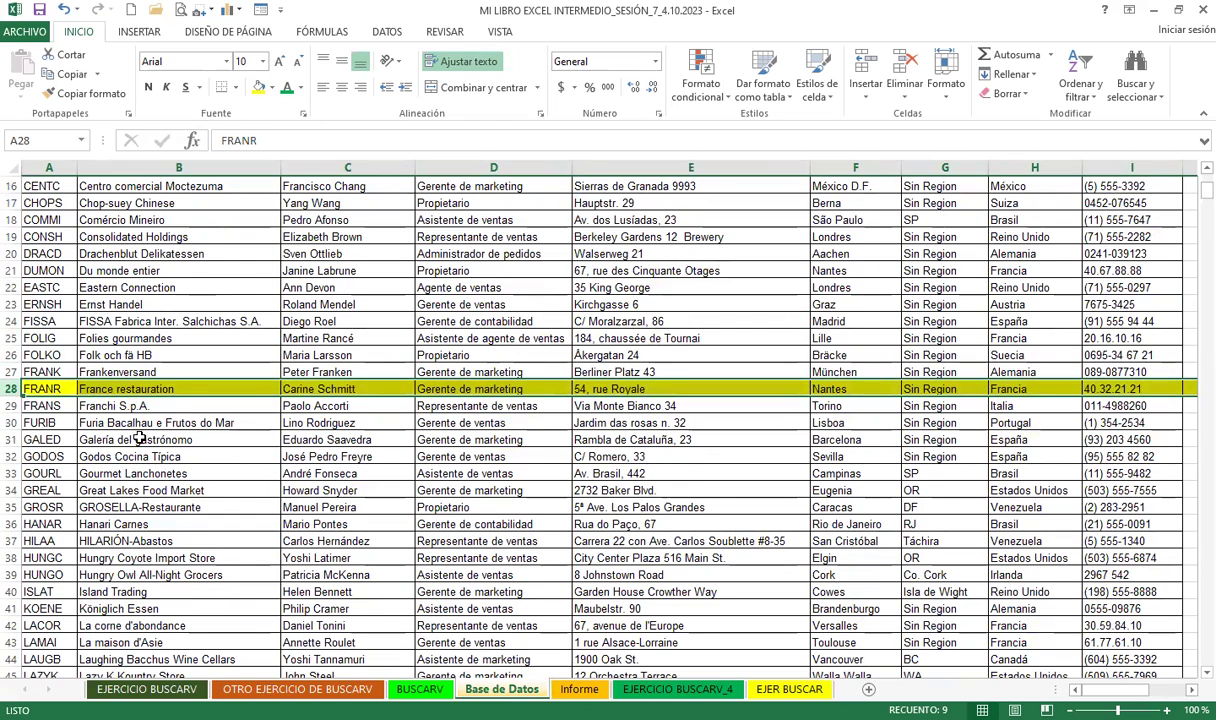
scroll(128, 407, "up", 2)
scroll(150, 490, "up", 1, "ctrl")
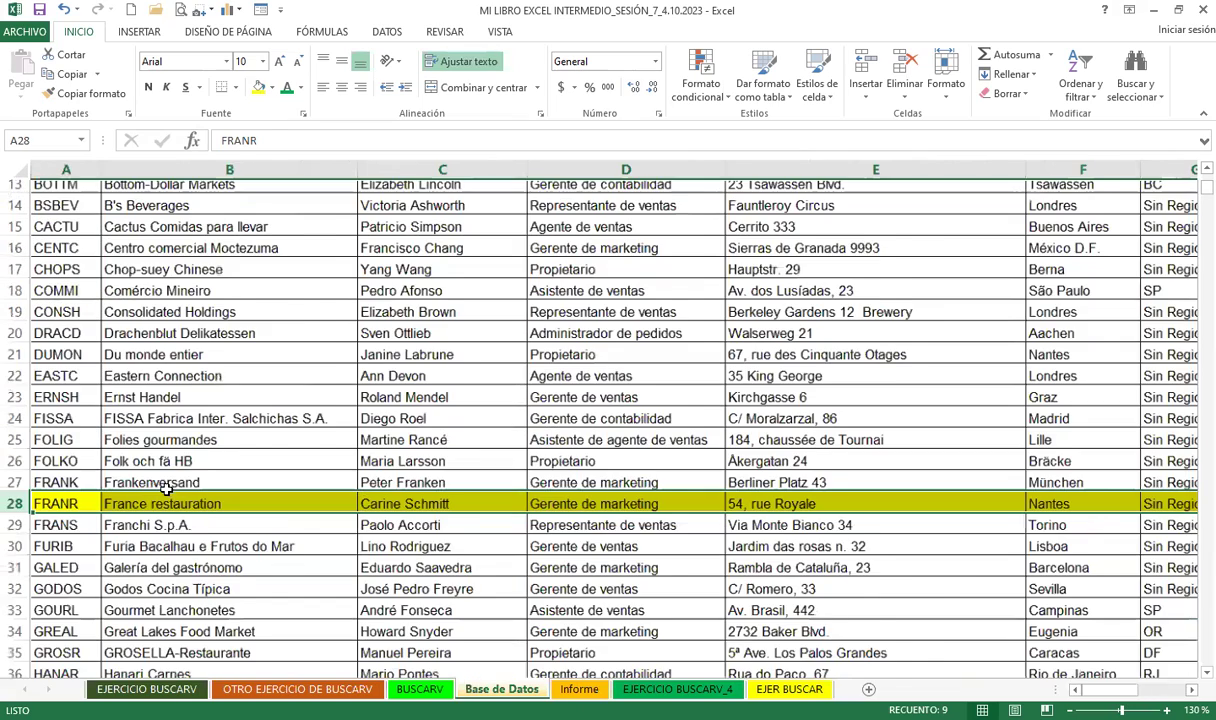
scroll(155, 470, "up", 1, "ctrl")
left_click(250, 388)
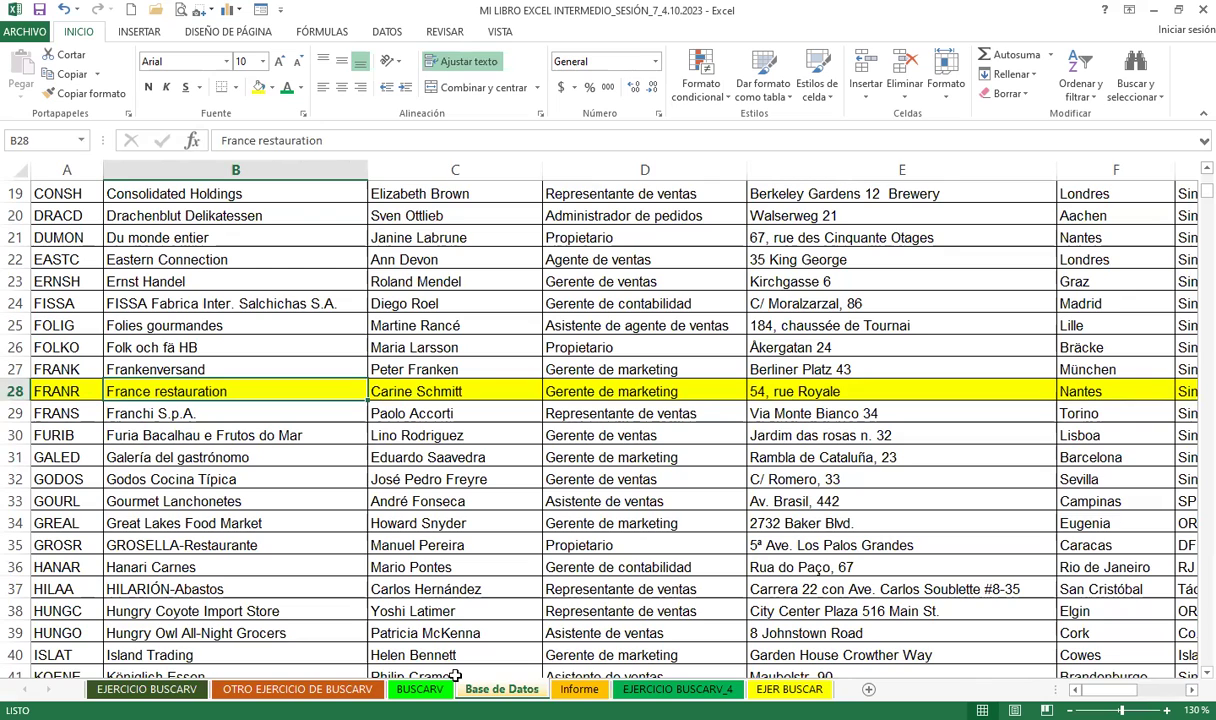
Check FRANR's title and address against Informe row 18's address, city and region lookups
key("ctrl+Page_Down")
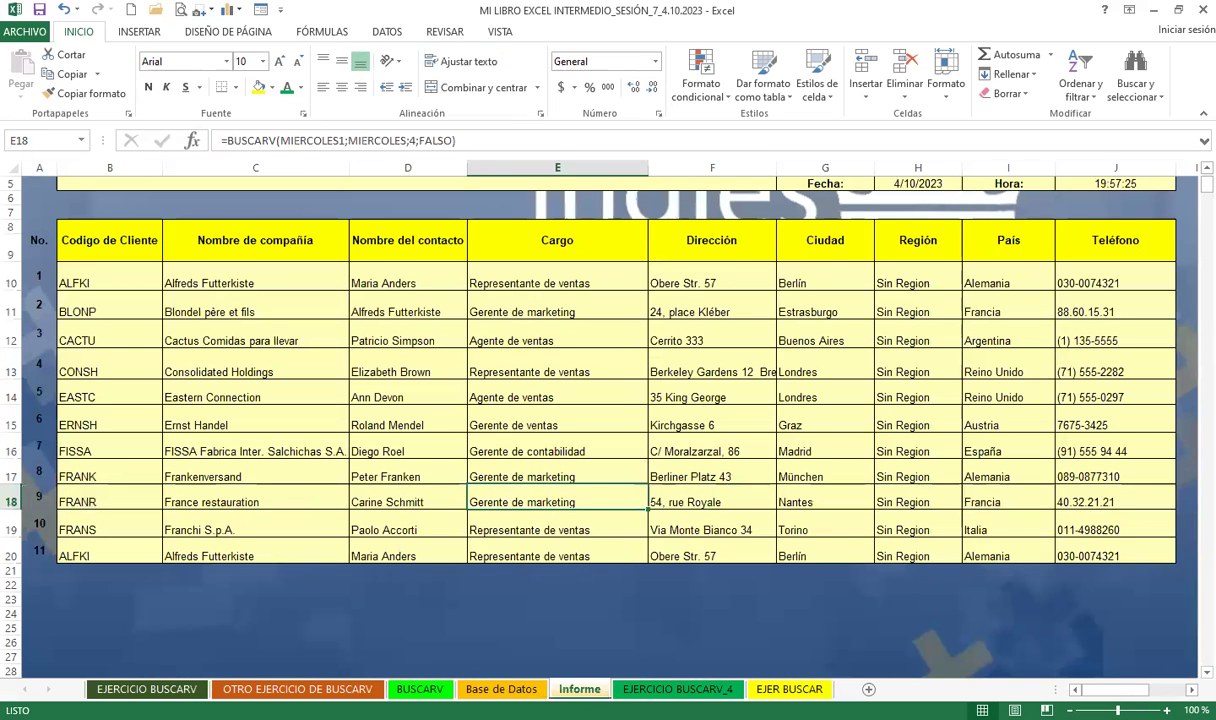
key("ctrl+Page_Up")
left_click(598, 394)
left_click(877, 388)
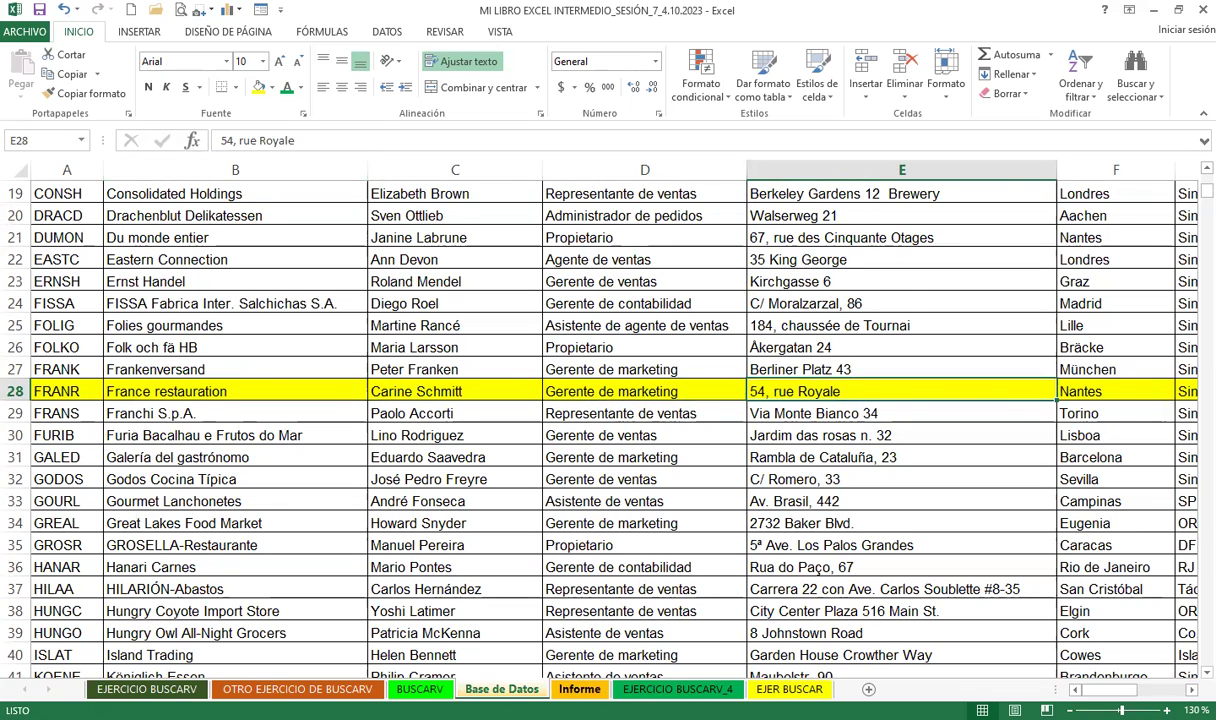
key("ctrl+Page_Down")
left_click(708, 498)
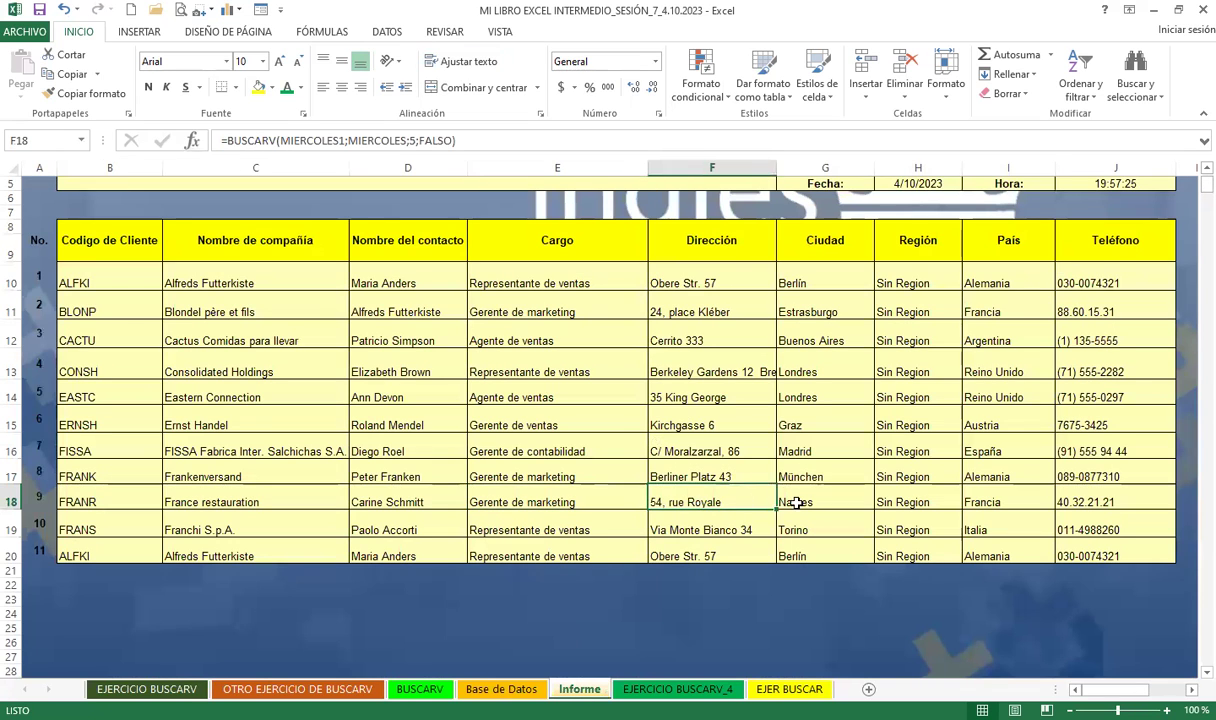
left_click(827, 490)
left_click(900, 498)
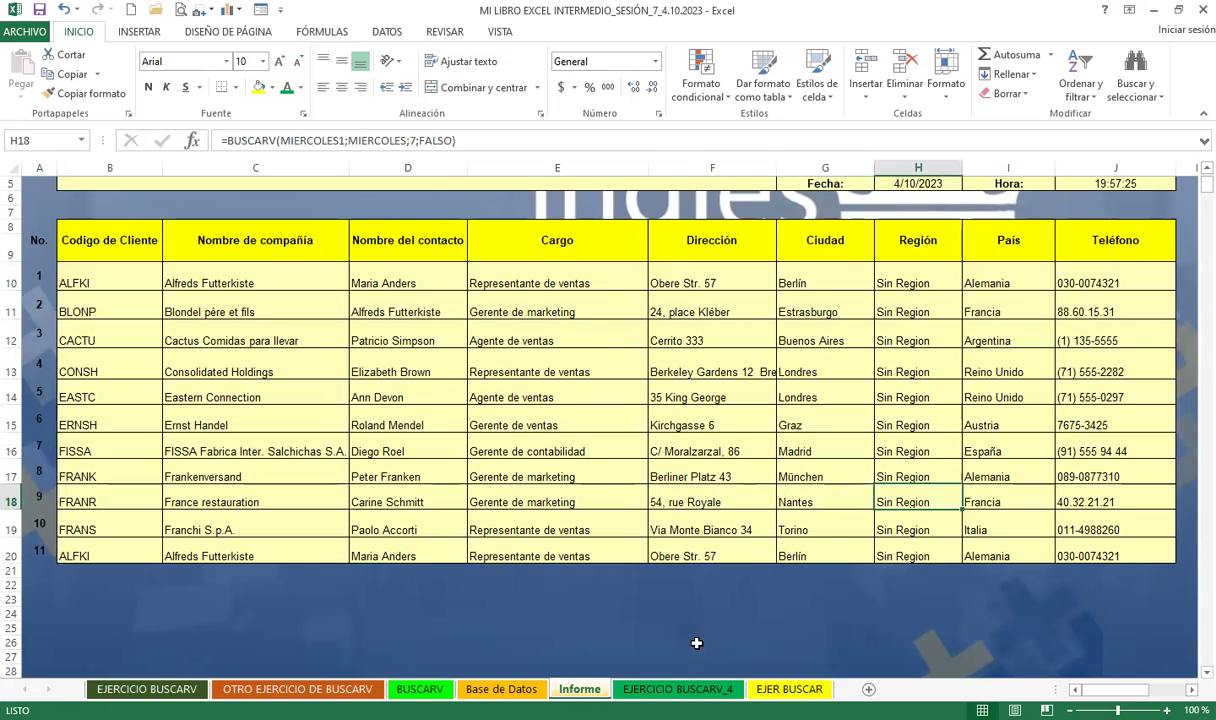
Check FRANR's region, country and phone against row 18's country and phone lookups
key("ctrl+Page_Up")
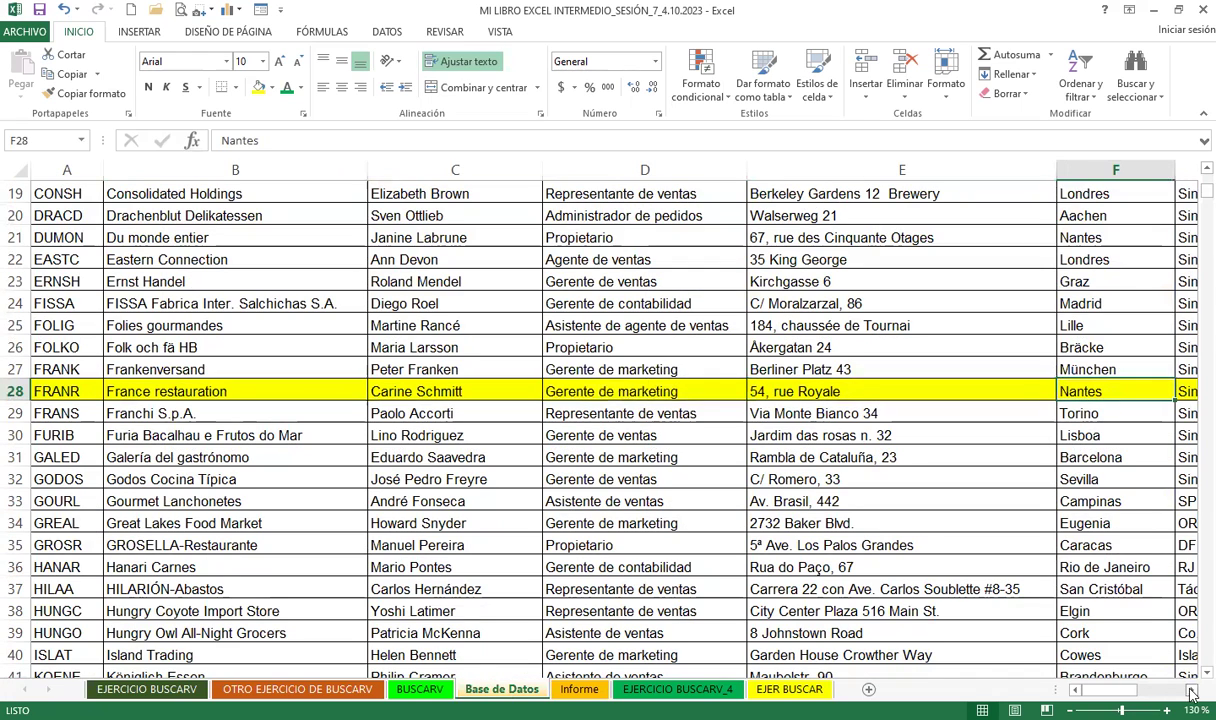
scroll(1191, 692, "right", 4)
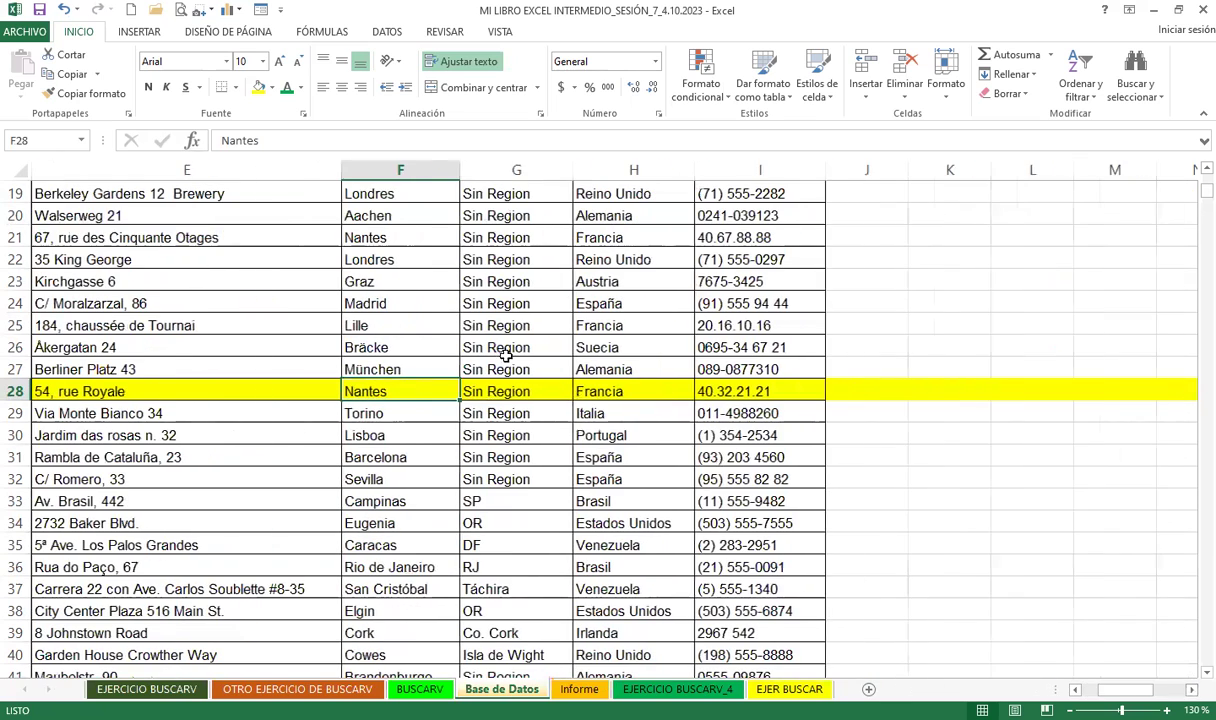
left_click(490, 391)
left_click(632, 391)
left_click(778, 390)
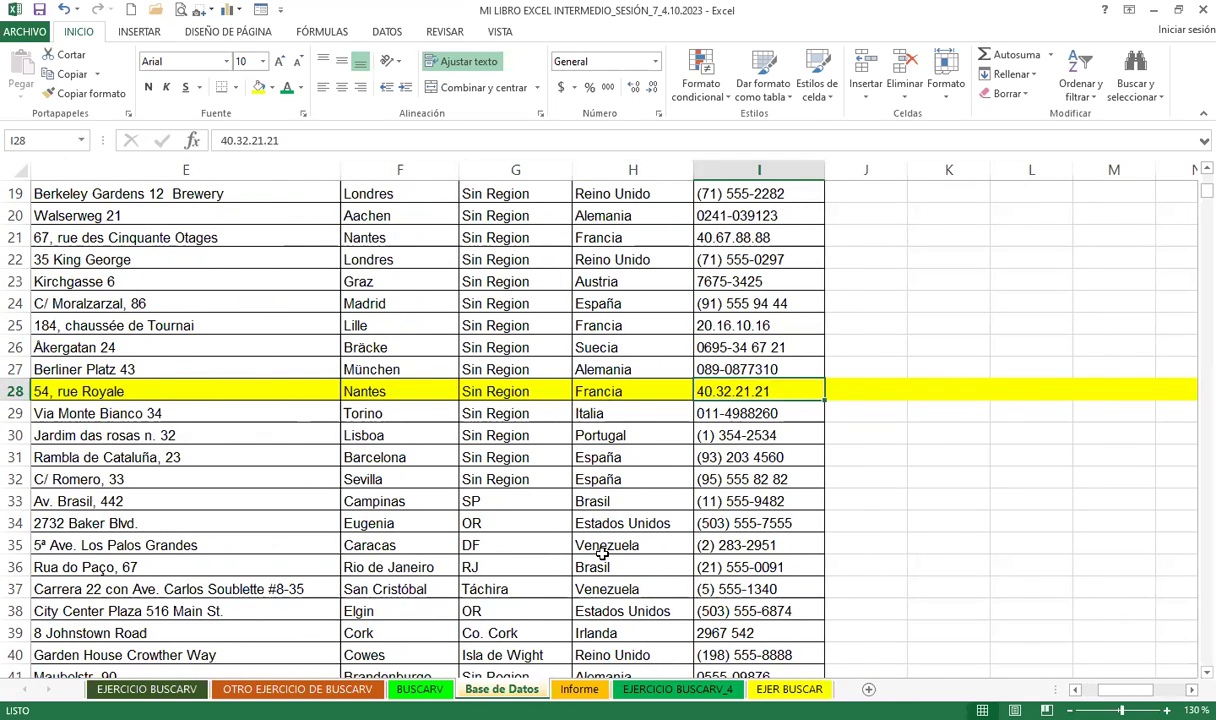
left_click(579, 689)
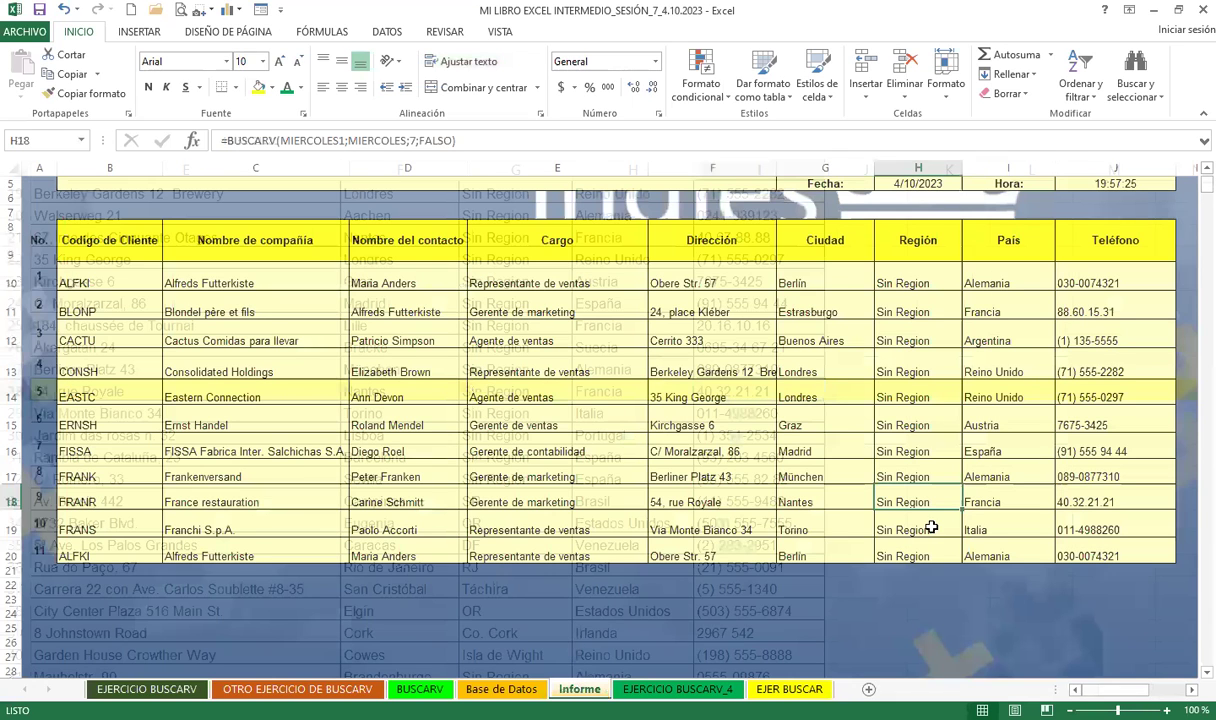
left_click(1009, 502)
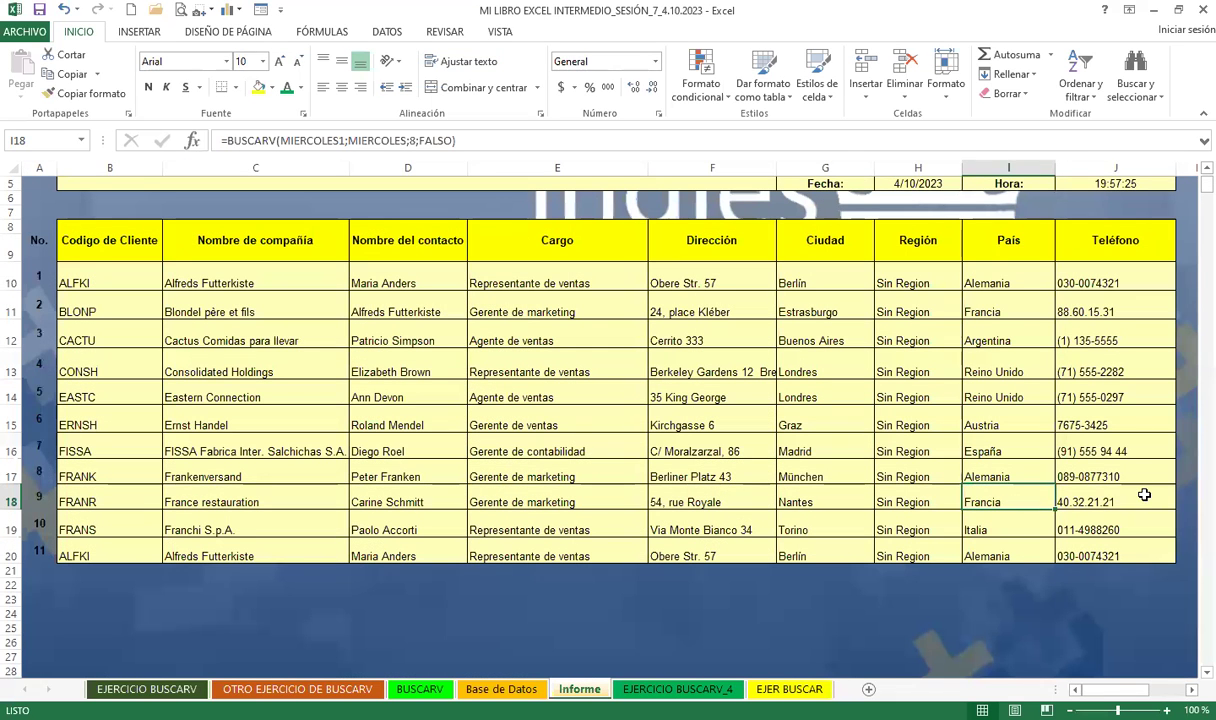
left_click(1140, 495)
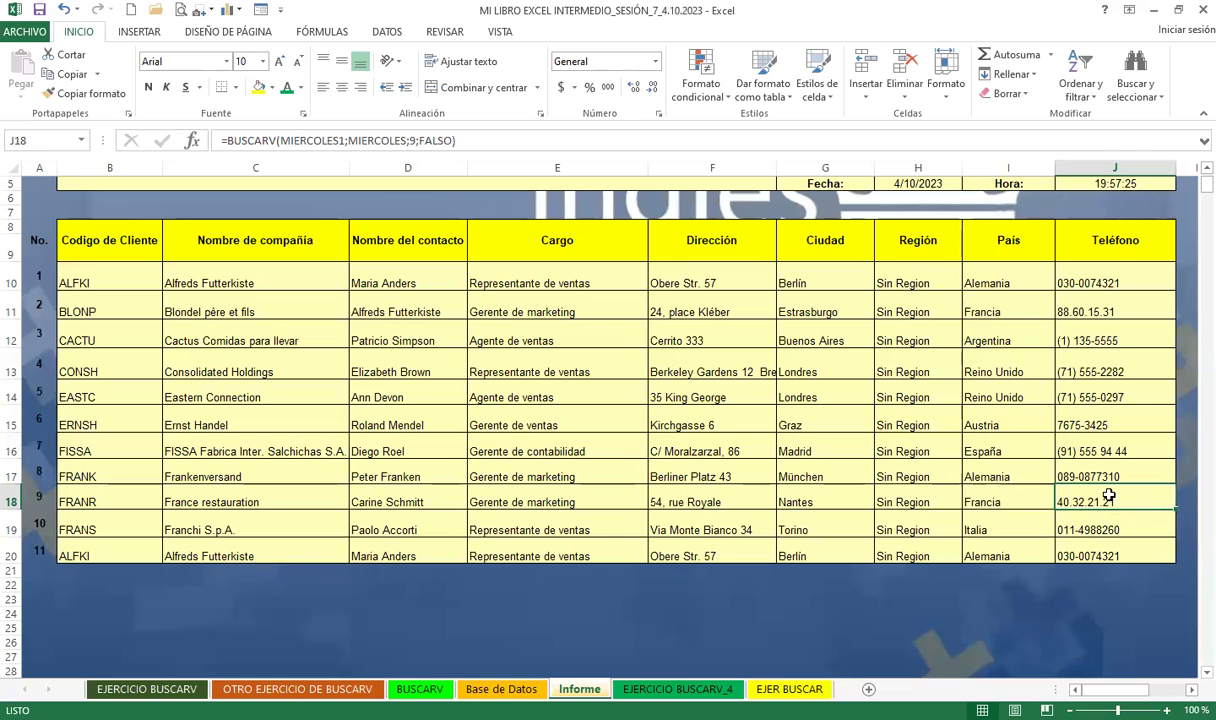
left_click(221, 273)
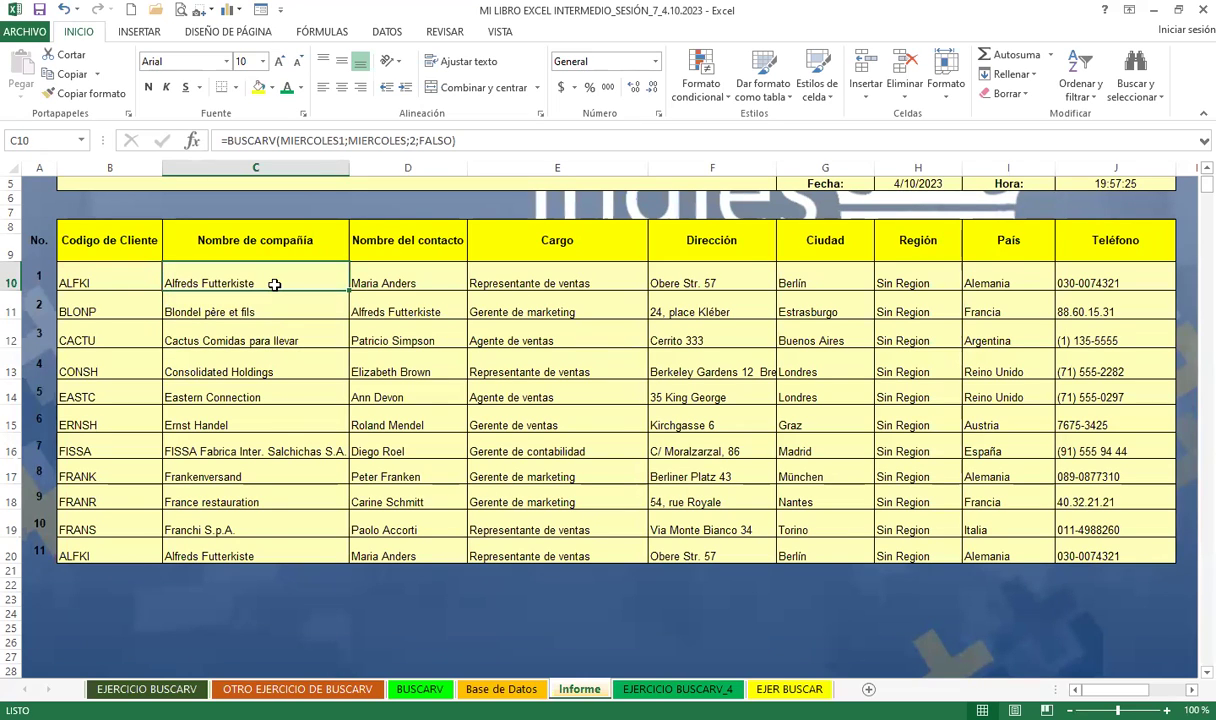
left_click(301, 311)
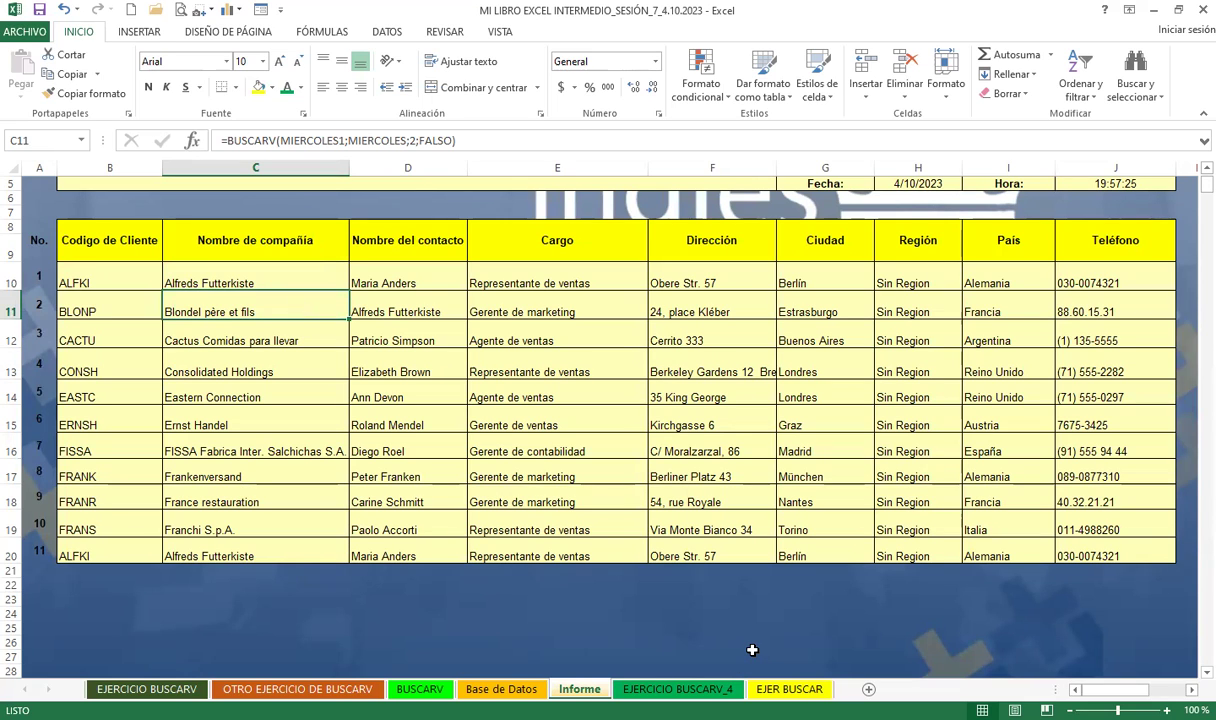
left_click(262, 275)
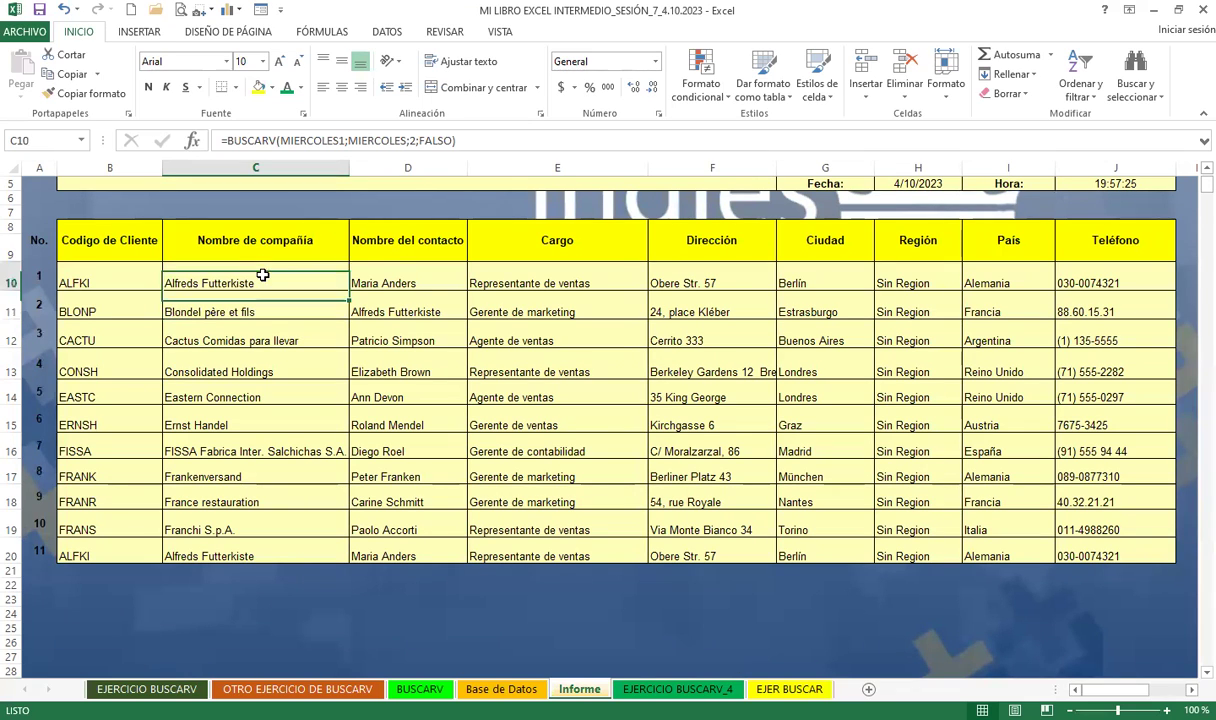
double_click(262, 275)
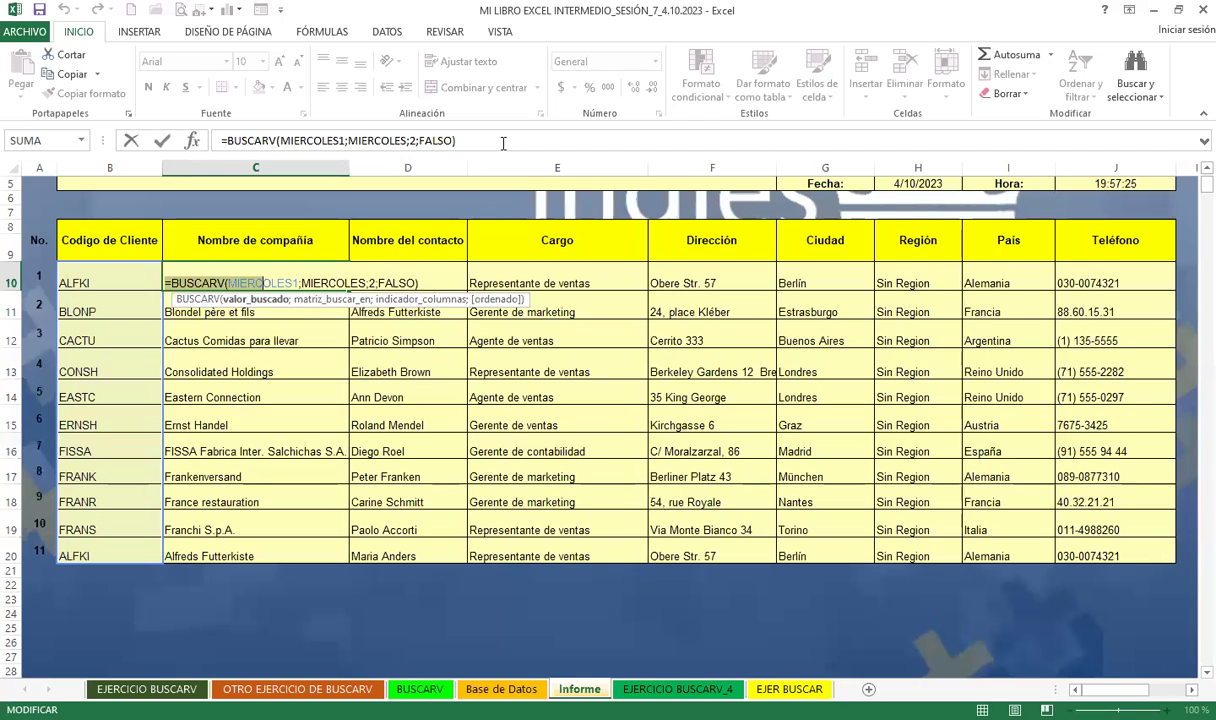
key("Return")
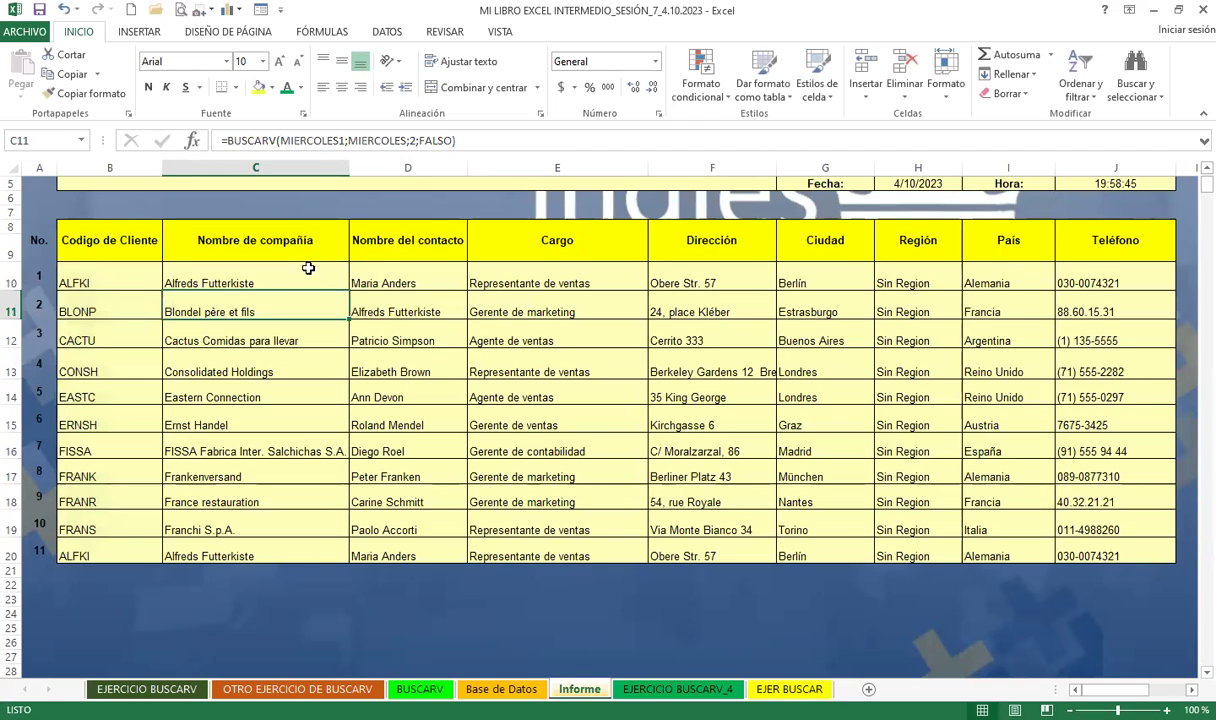
left_click(295, 283)
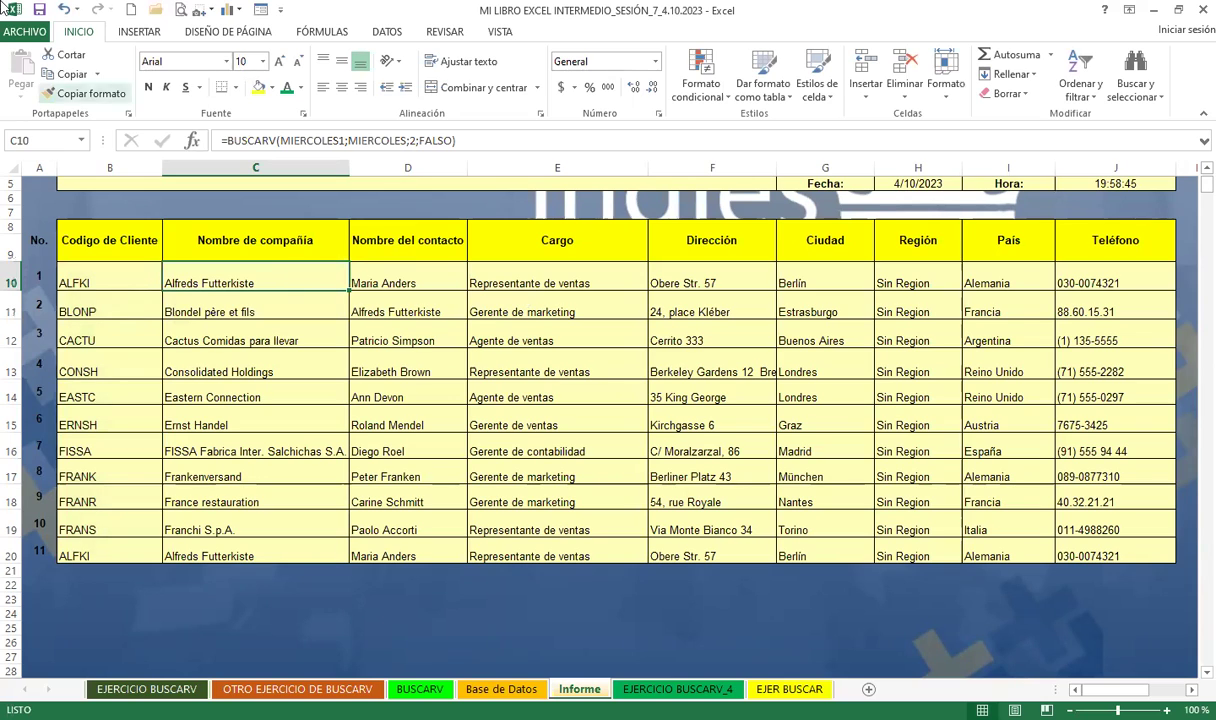